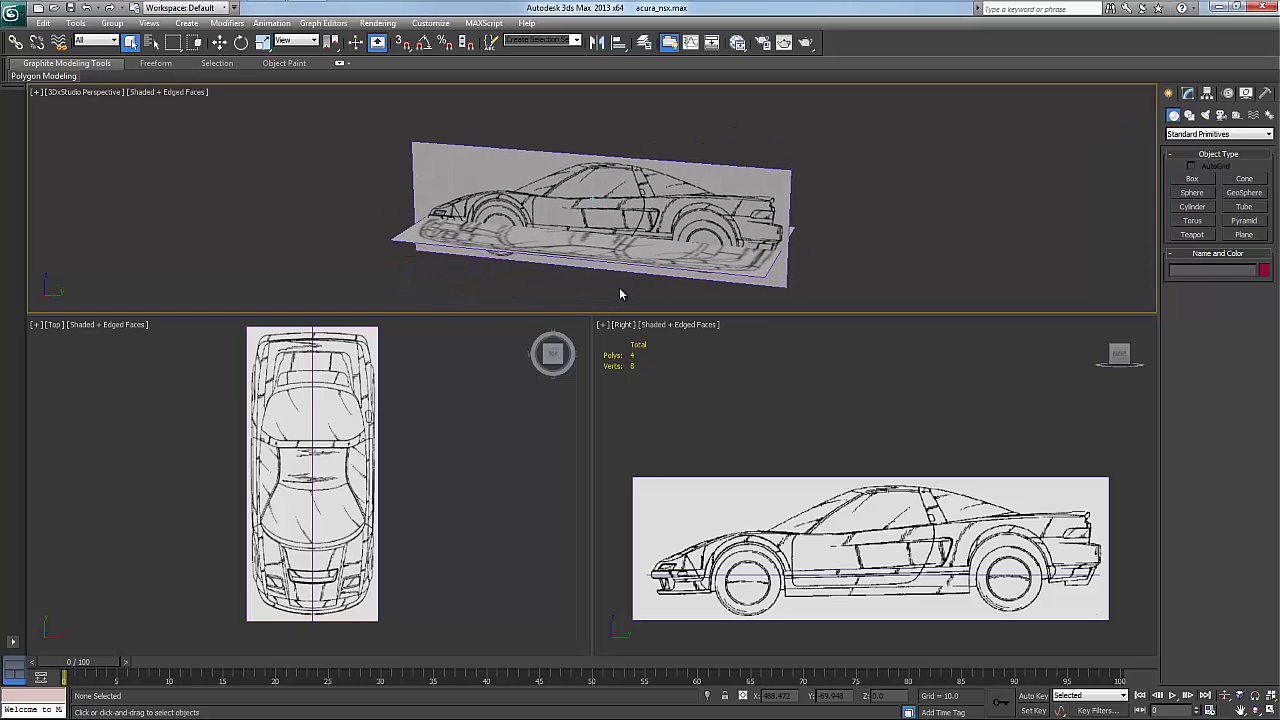
Examine the door area of the car's side blueprint in the Right view
click(472, 393)
click(670, 428)
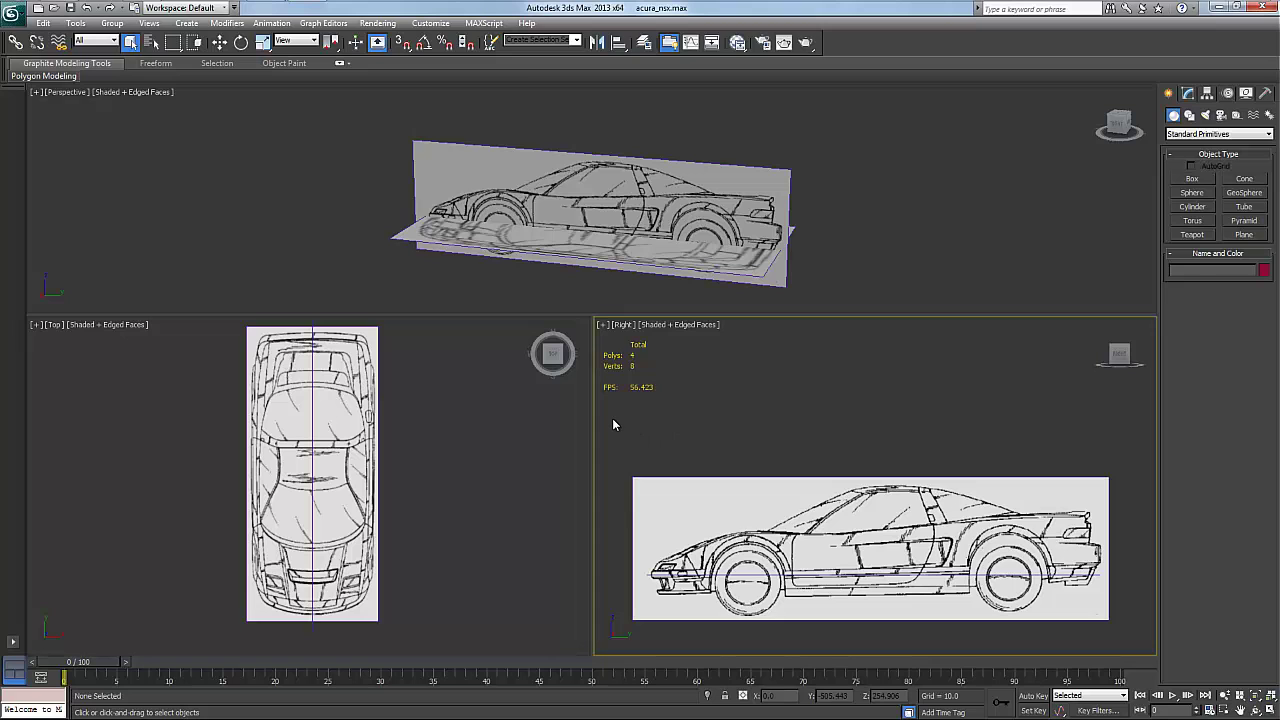
scroll(616, 419, up, 3)
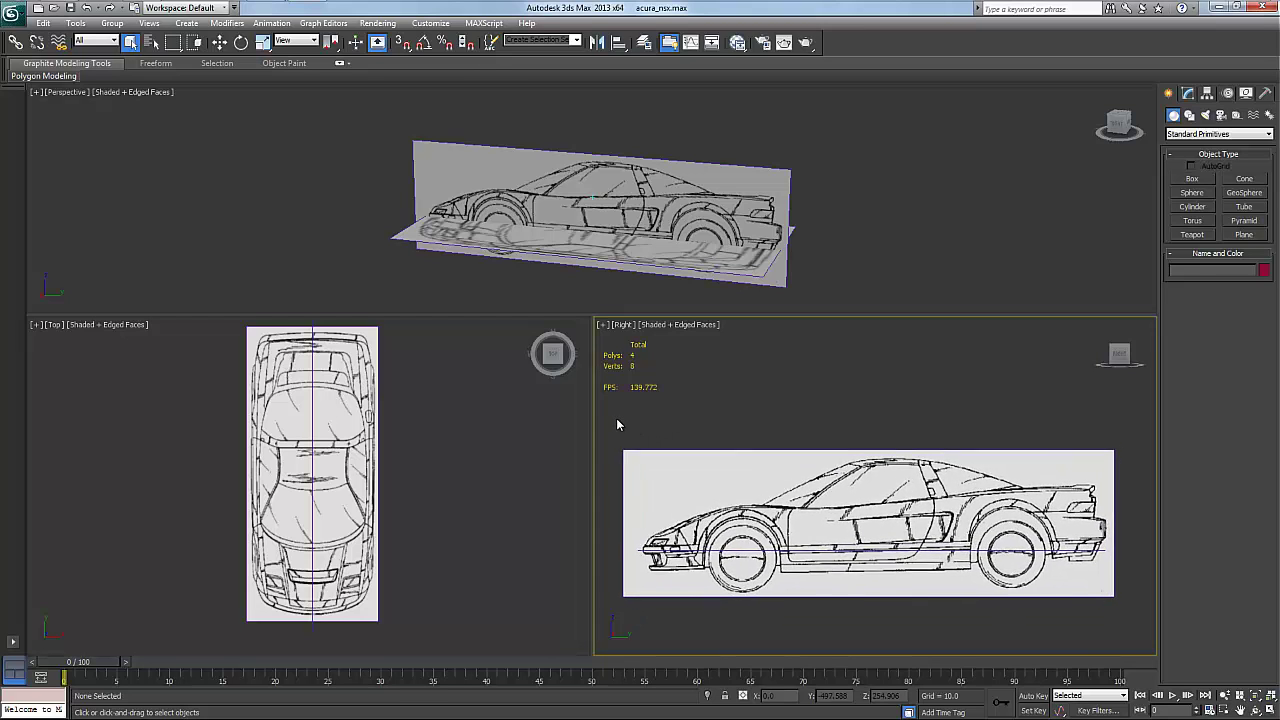
scroll(617, 425, down, 2)
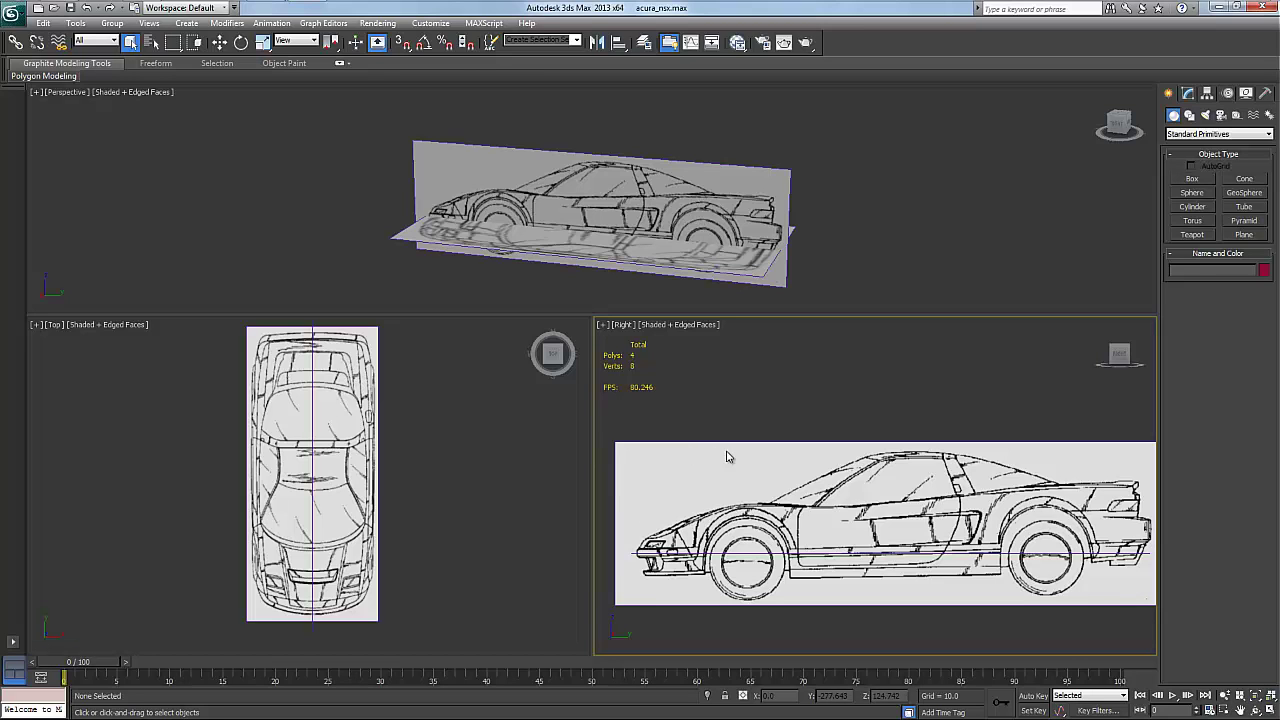
middle_drag(740, 453, 738, 435)
scroll(740, 458, up, 5)
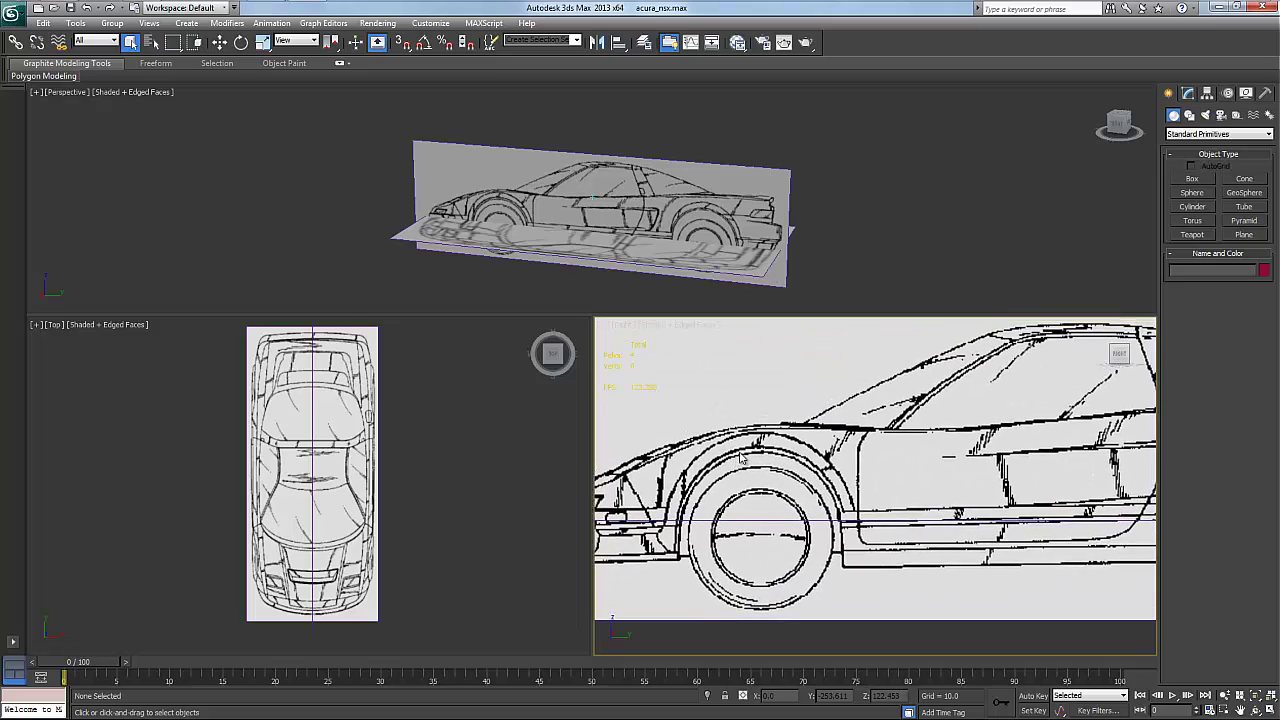
scroll(740, 458, up, 4)
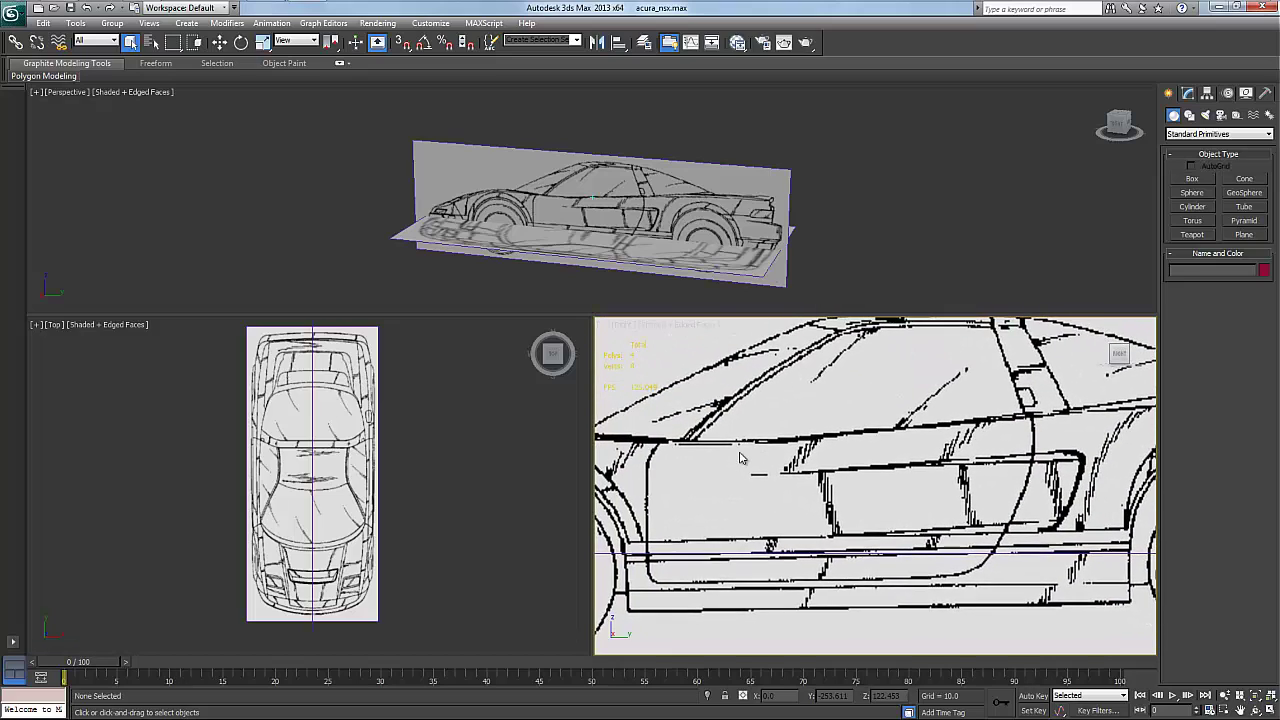
scroll(740, 458, down, 2)
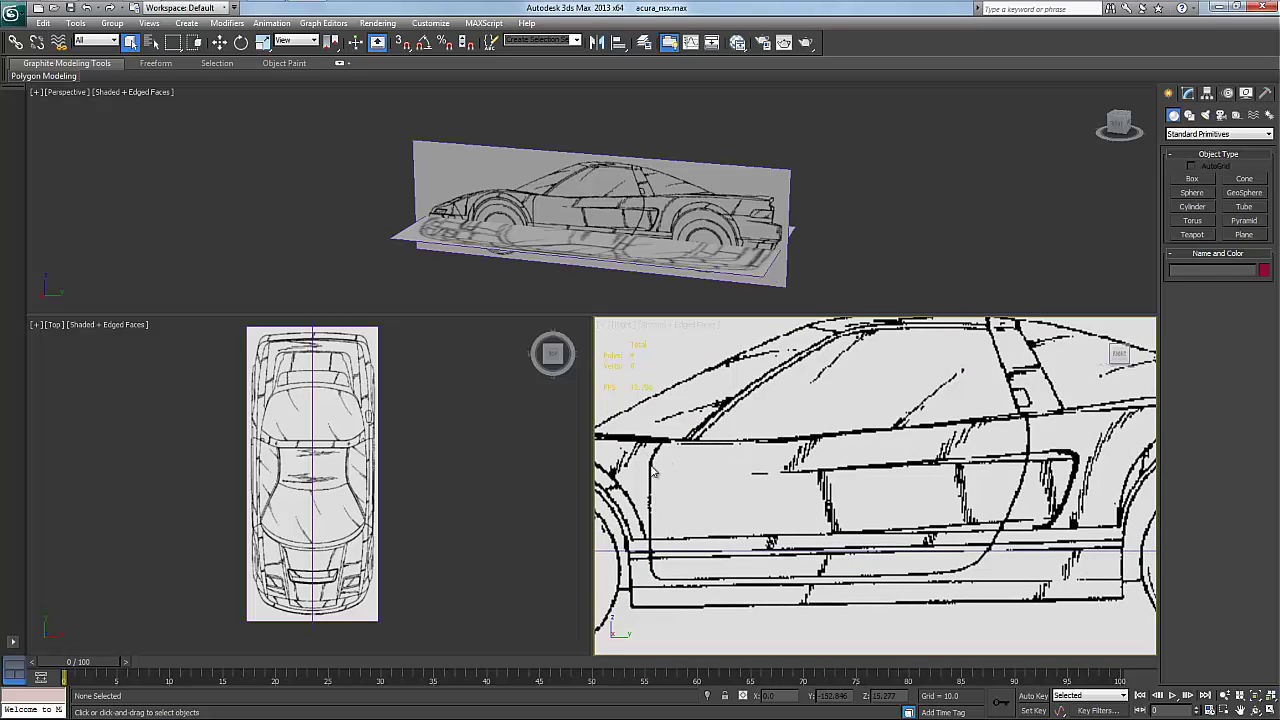
scroll(765, 476, down, 1)
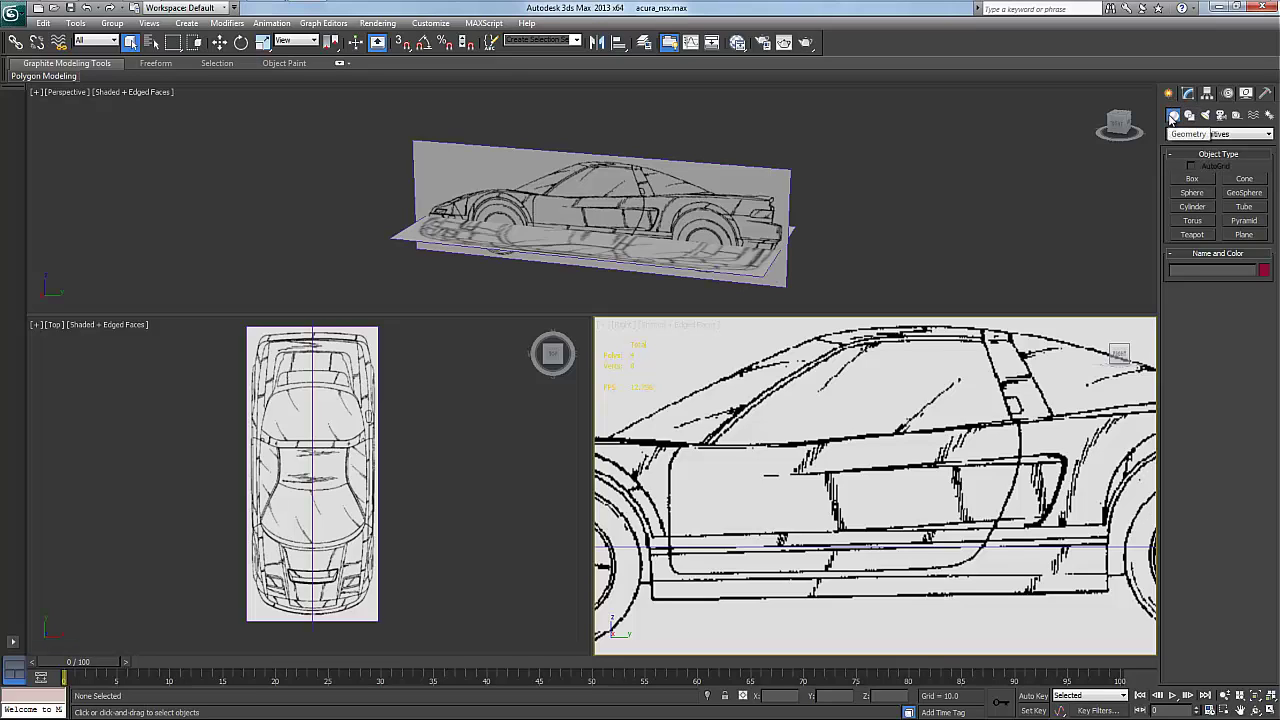
Draw a plane about 96 by 212 units over the door in the side view, with 2 length and 2 width segments
click(1234, 236)
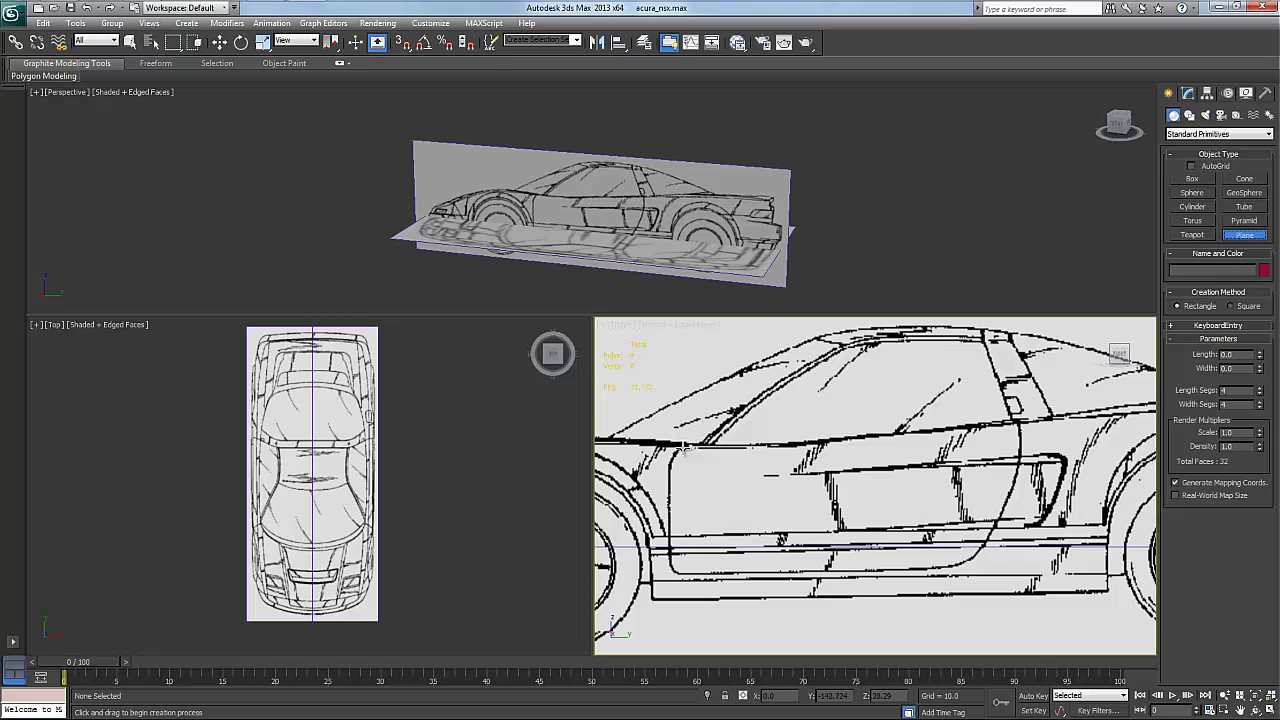
drag(684, 447, 956, 574)
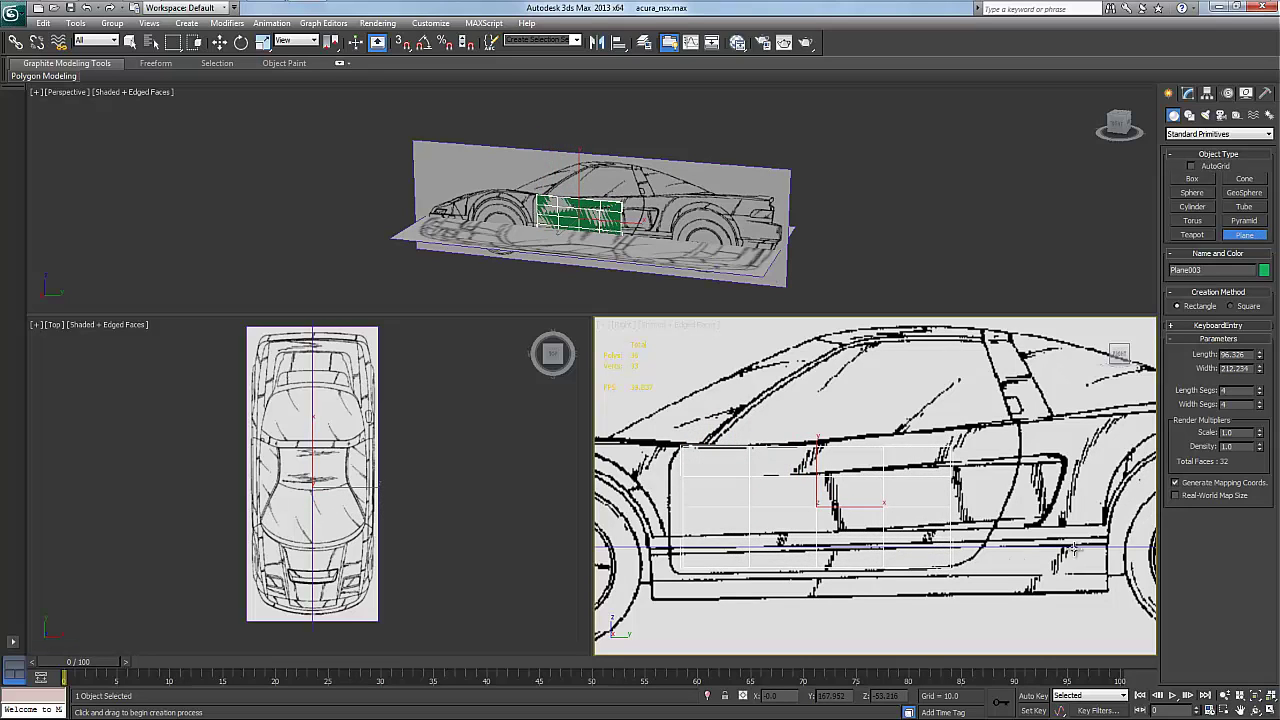
click(1189, 94)
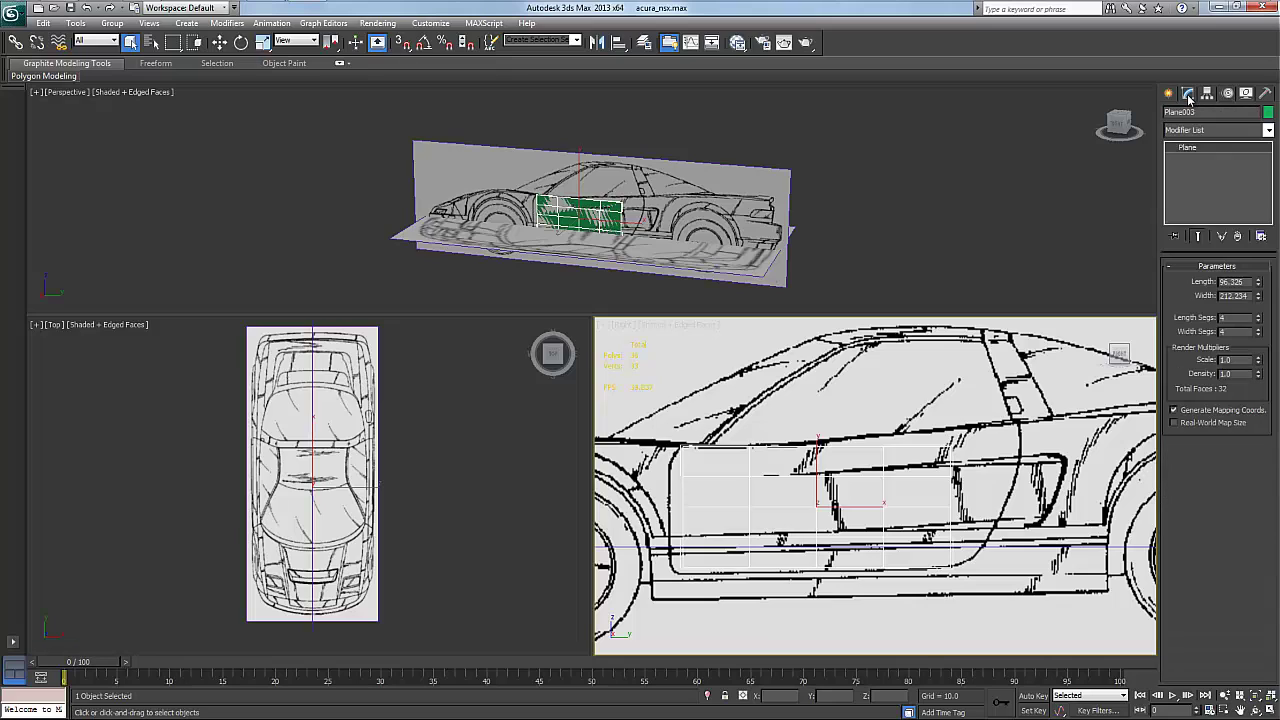
click(1259, 320)
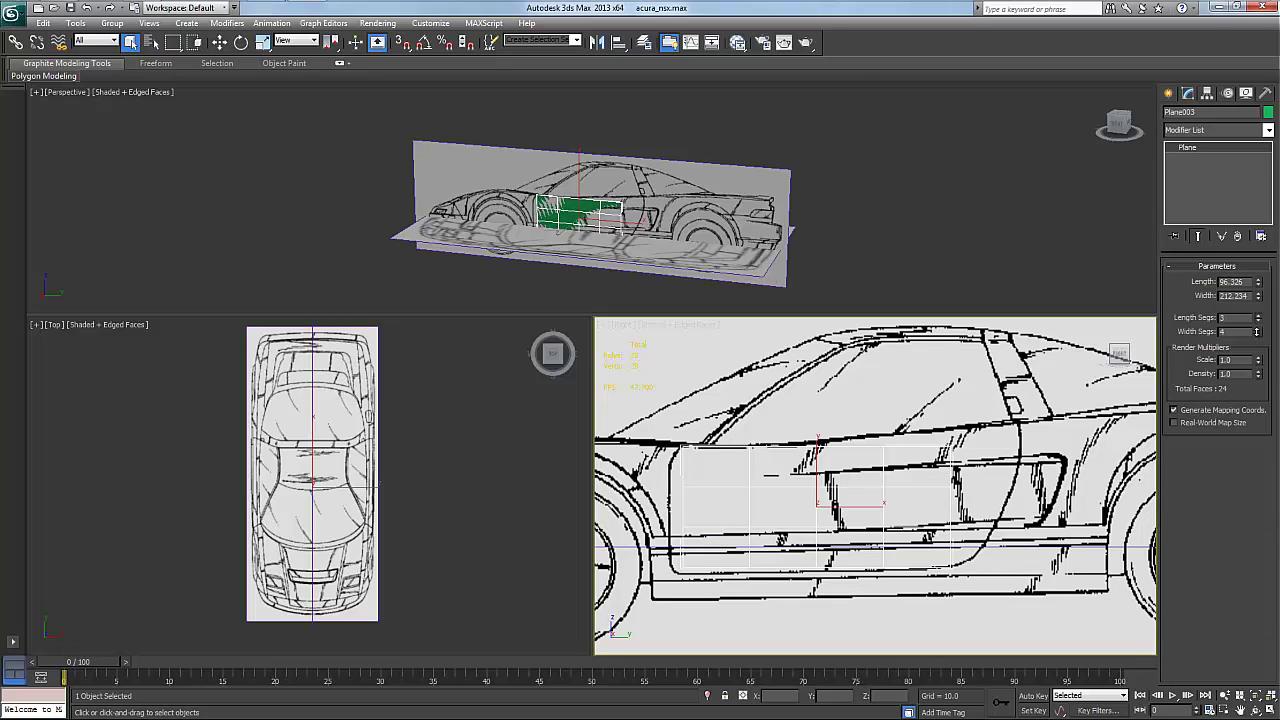
drag(1256, 333, 1258, 366)
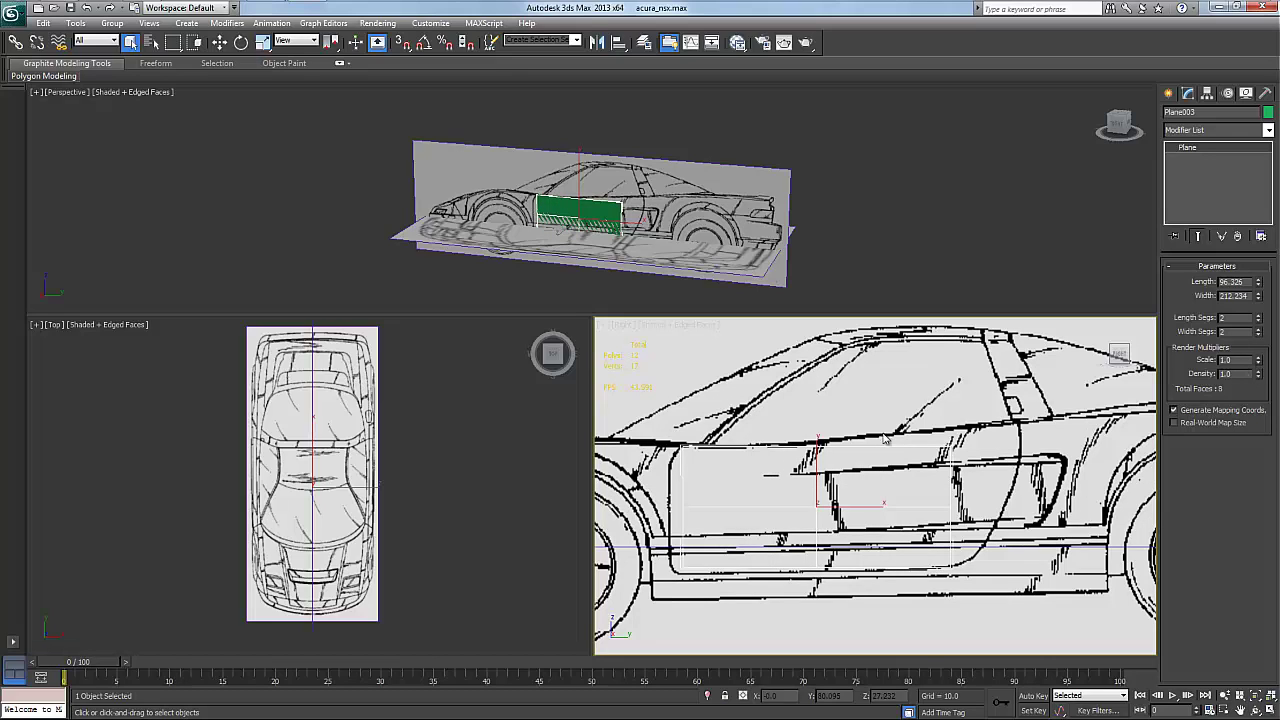
Move the door plane outward along X to the car's side outline in the top blueprint, at about X 185.7
click(567, 229)
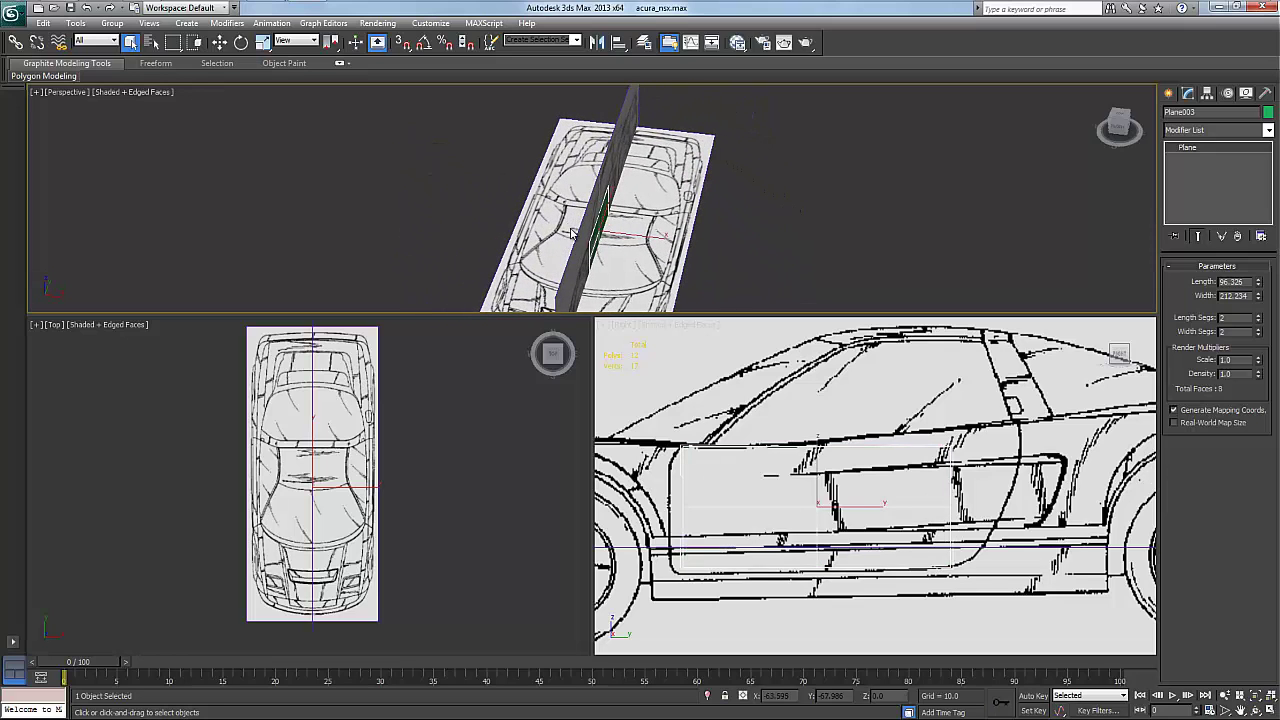
key(w)
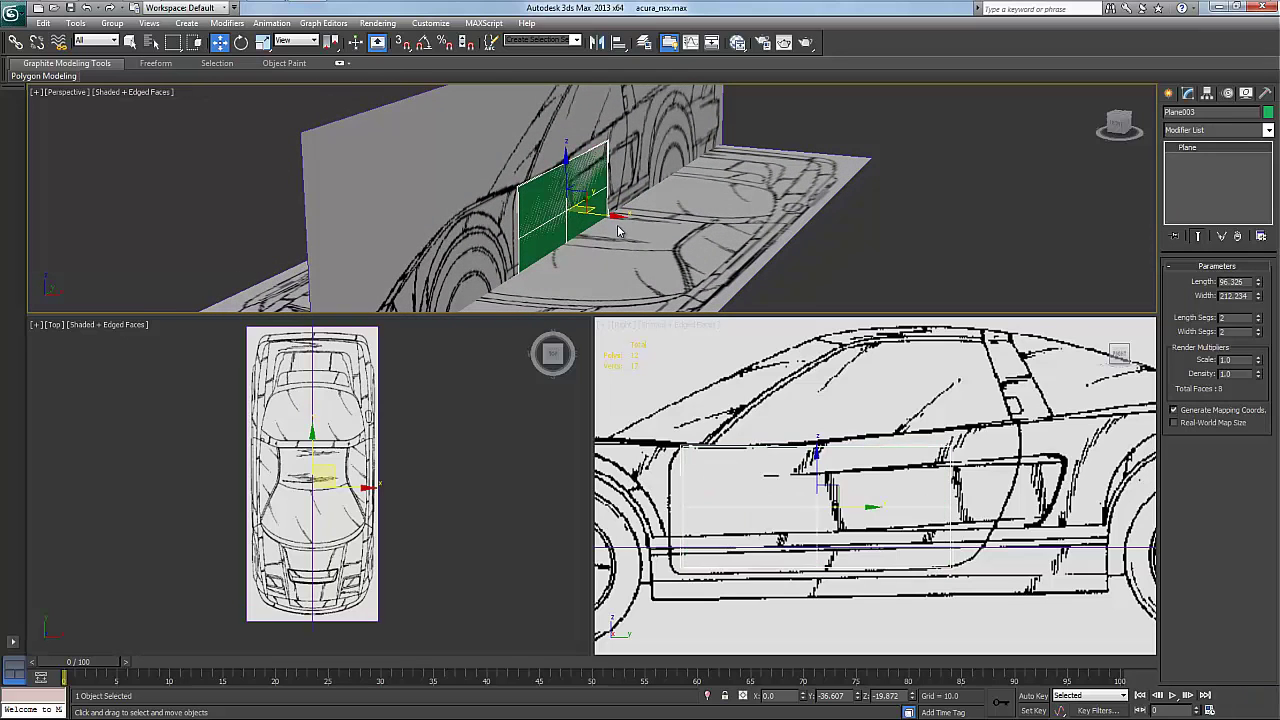
drag(618, 220, 794, 261)
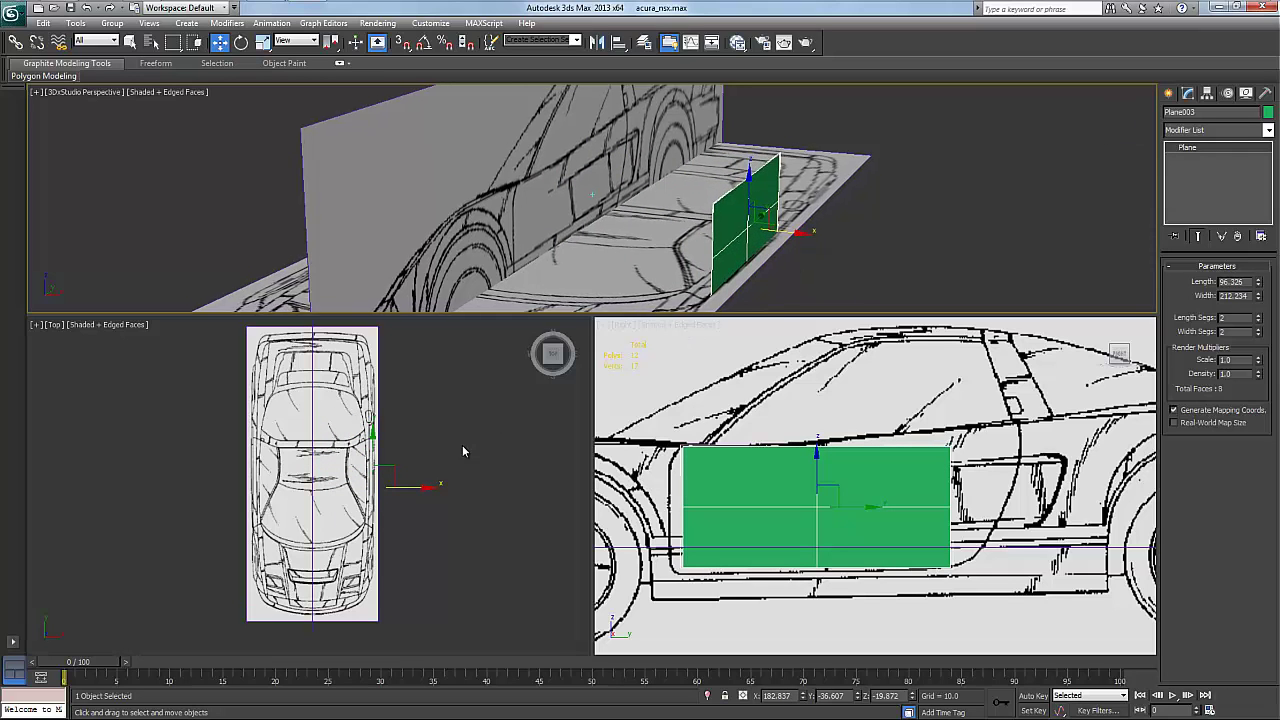
right_click(435, 457)
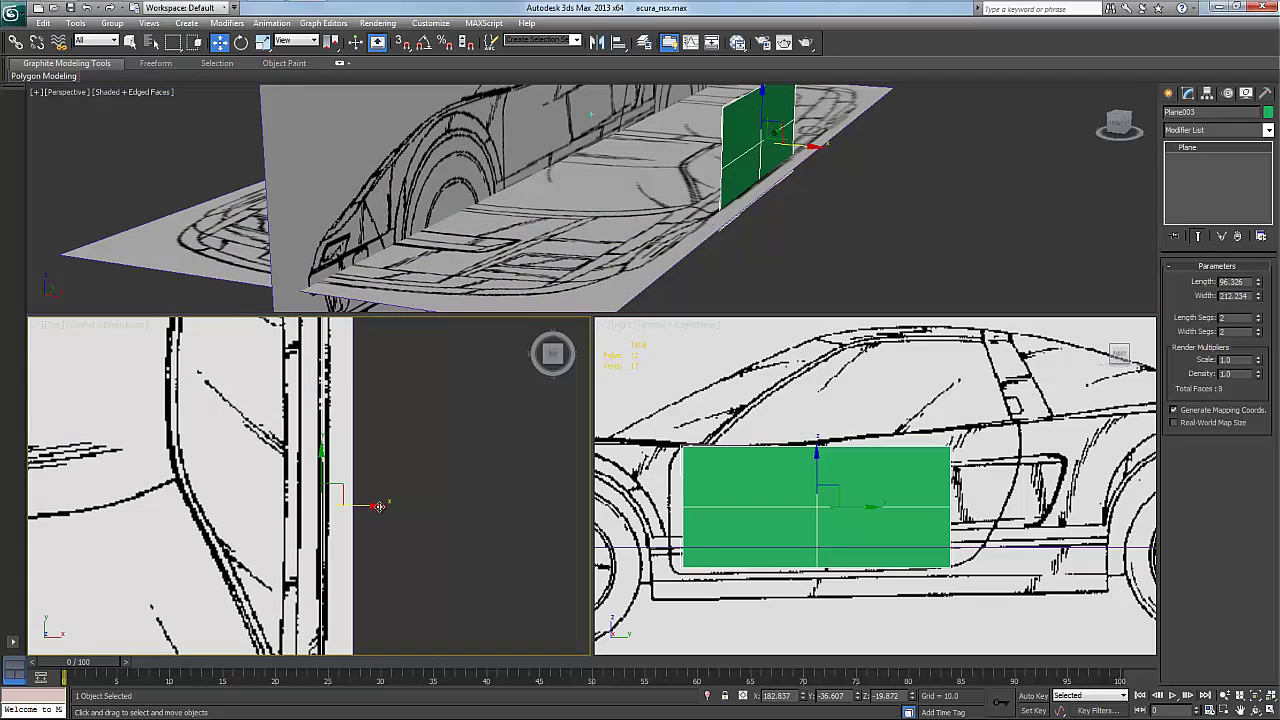
drag(379, 506, 384, 505)
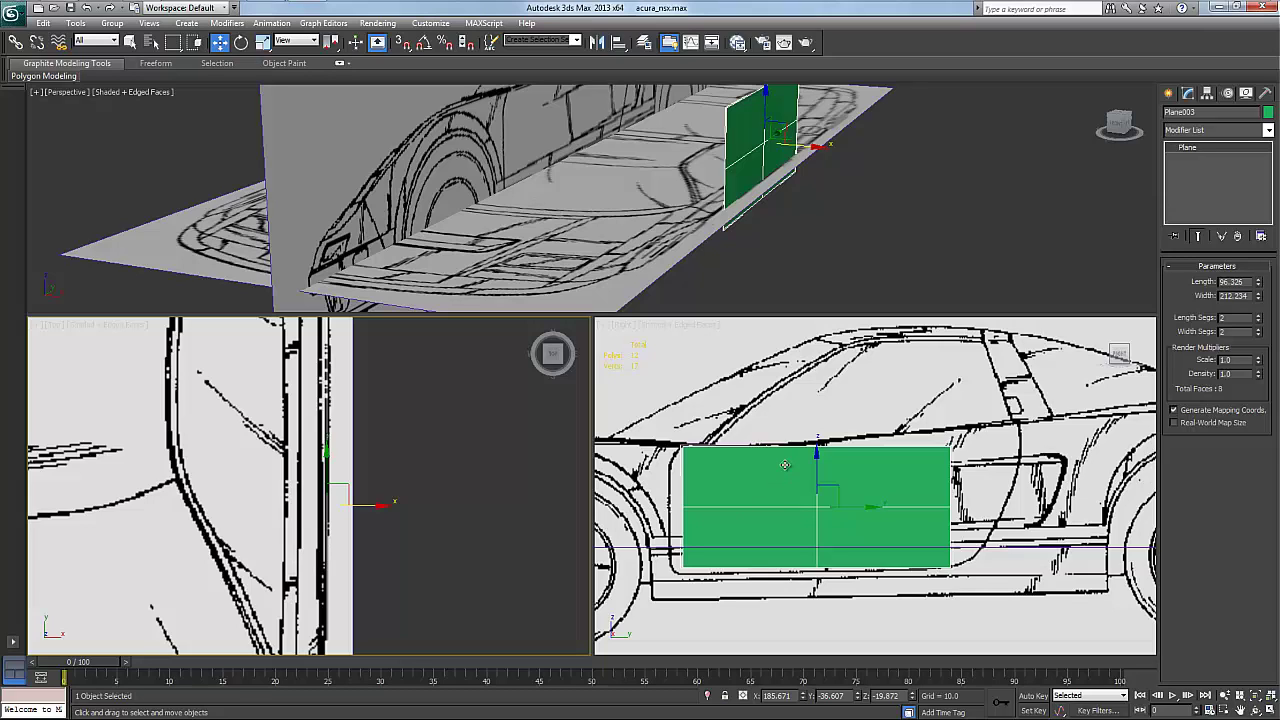
Convert the door plane to an Editable Poly
click(785, 465)
right_click(785, 473)
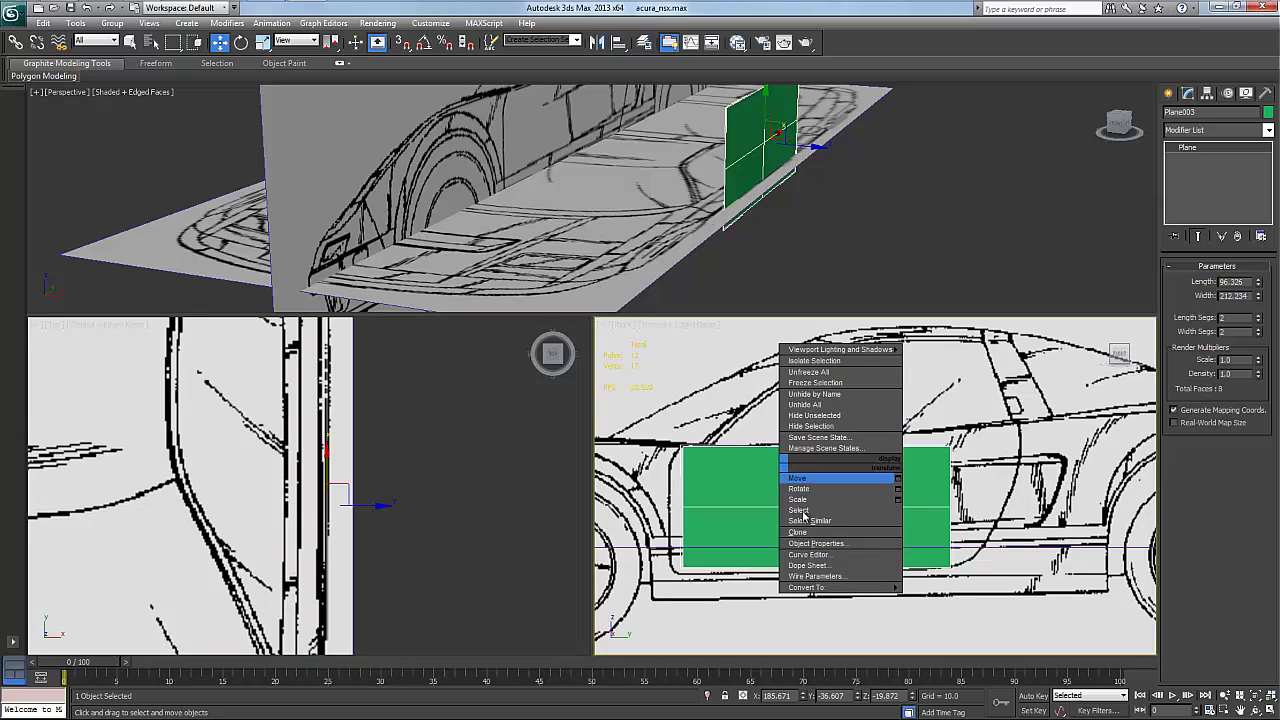
mouse_move(816, 588)
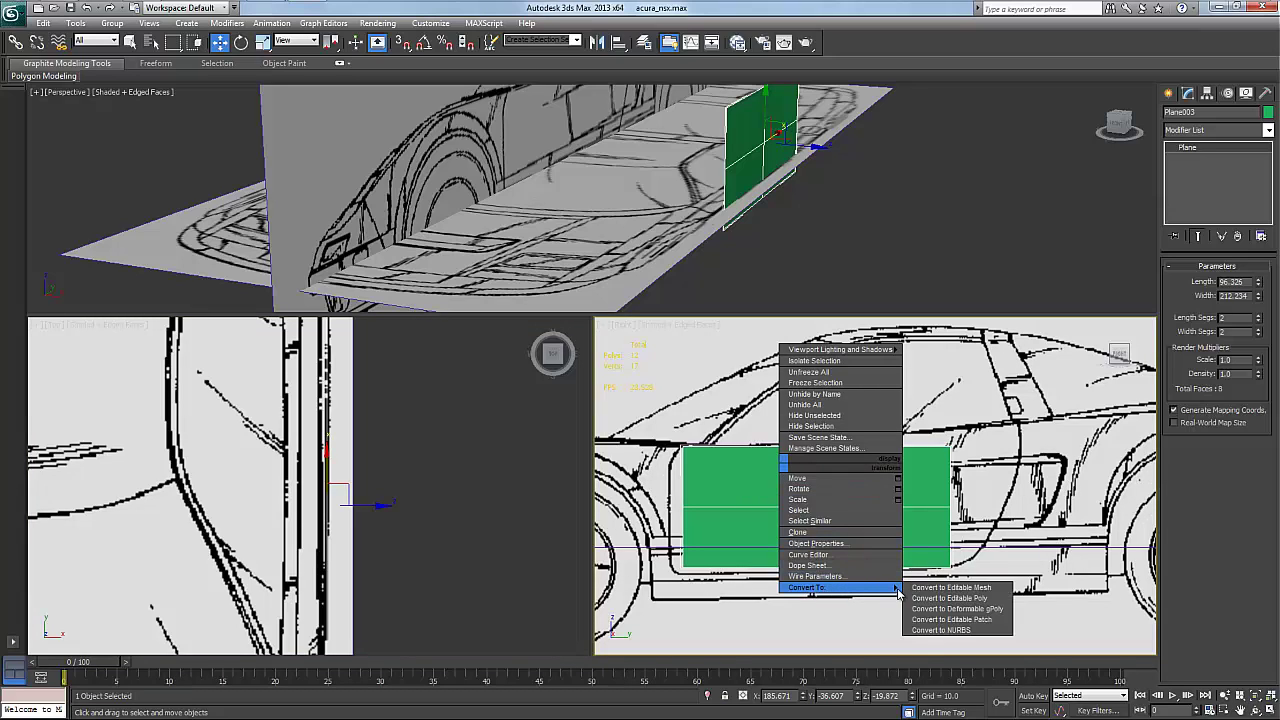
click(942, 598)
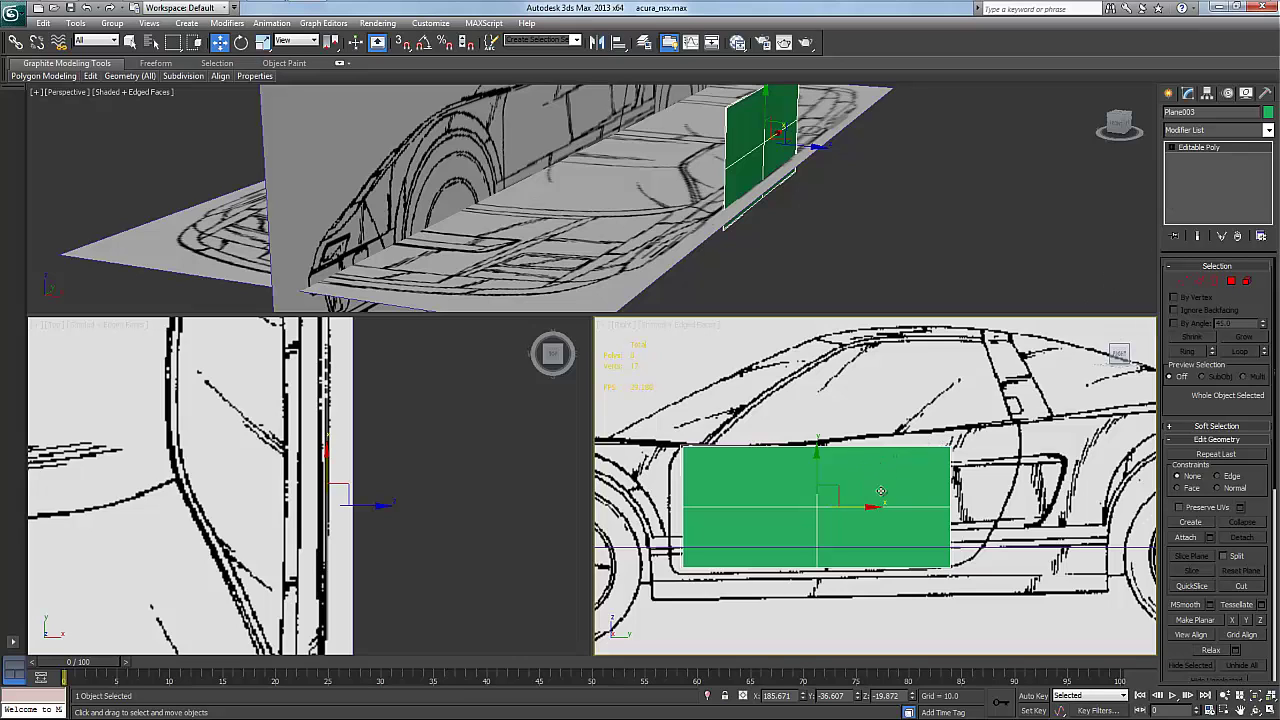
At vertex level, select individual vertices of the door plane one after another, ending with the top middle vertex
key(1)
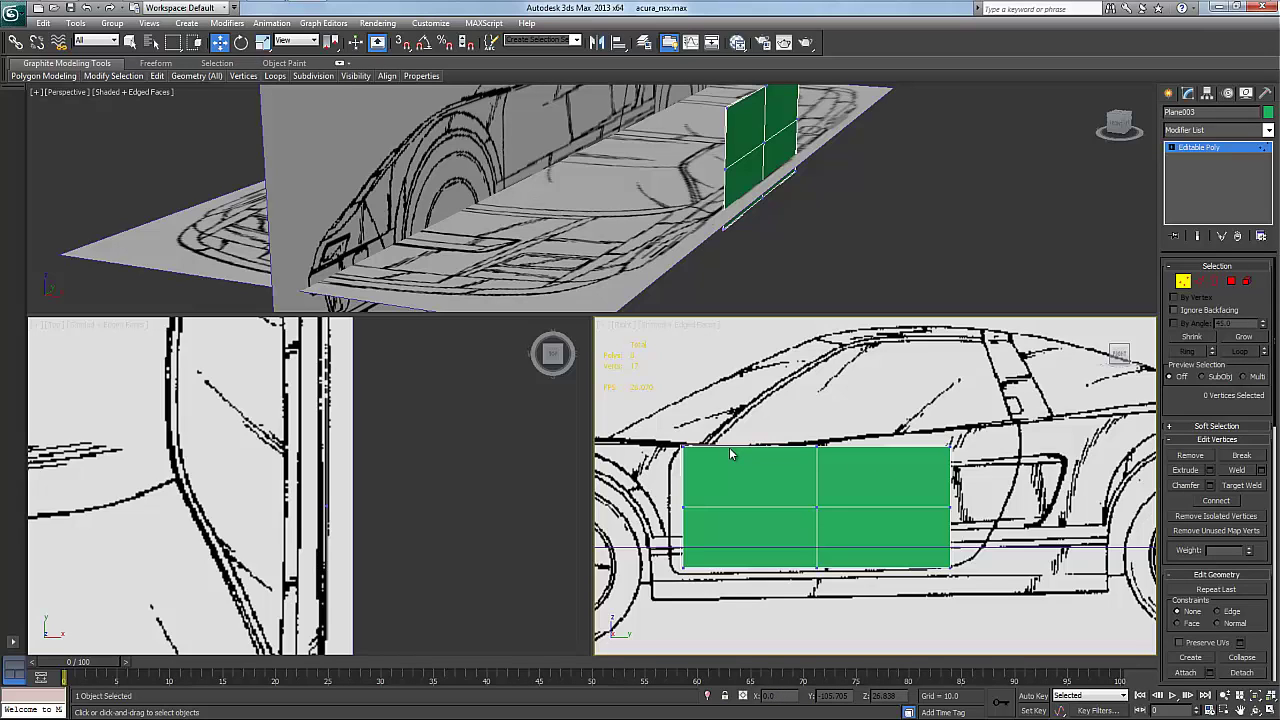
drag(678, 442, 737, 527)
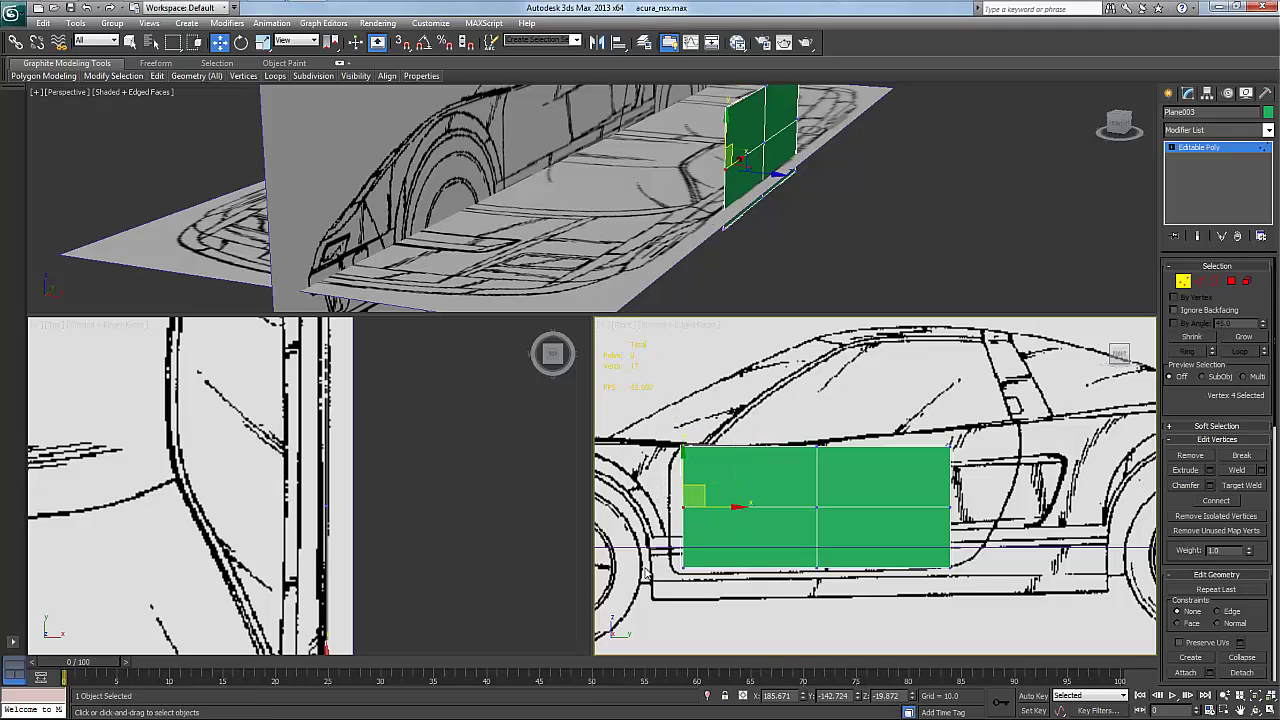
drag(667, 550, 725, 605)
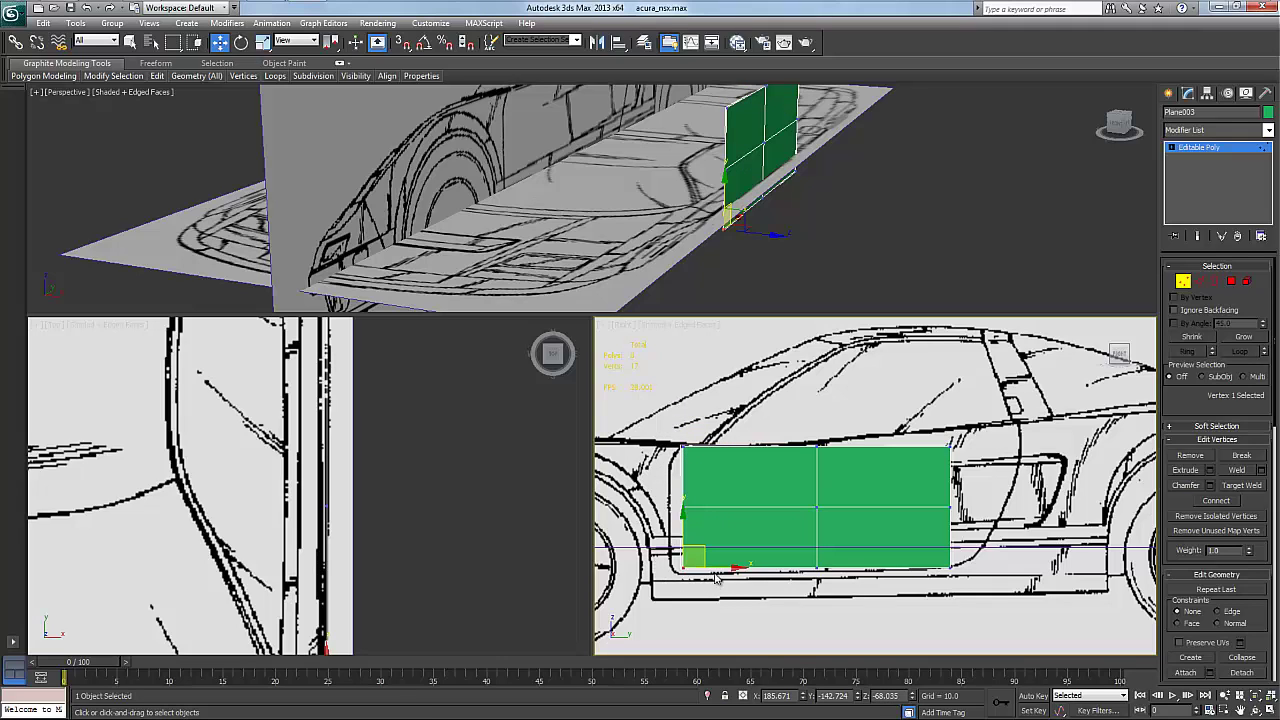
drag(777, 562, 860, 608)
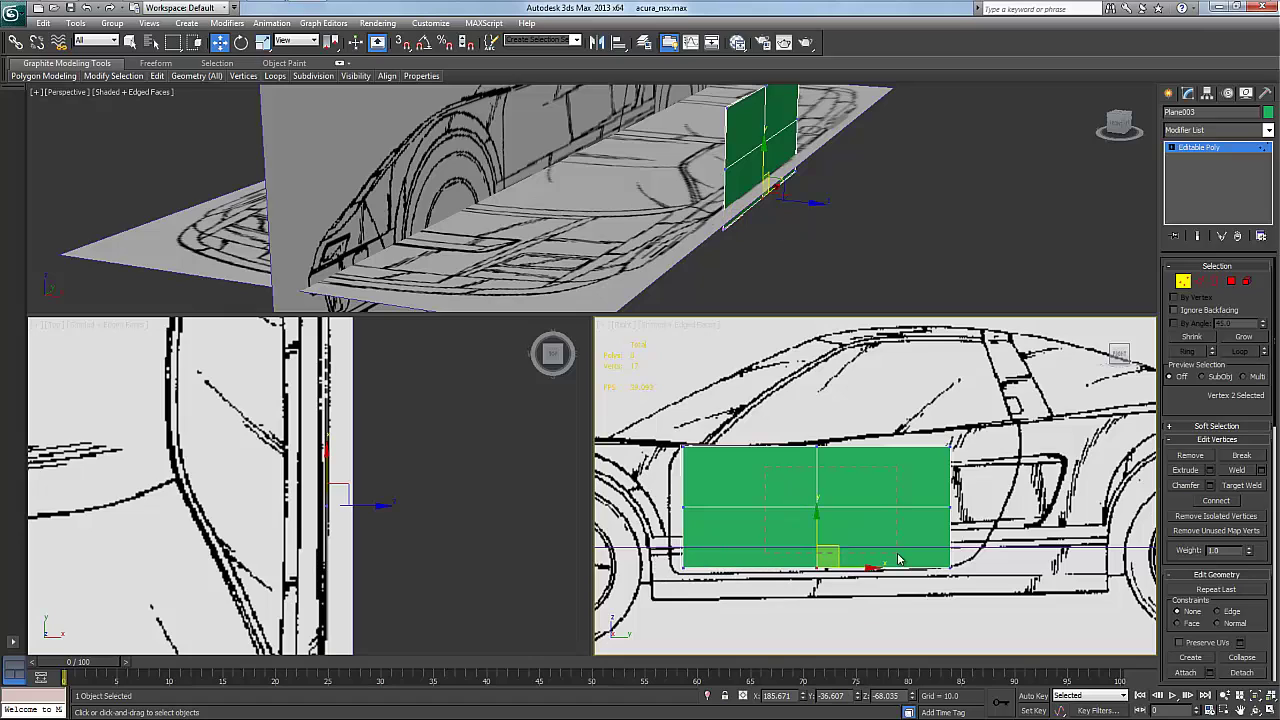
drag(898, 556, 899, 557)
drag(791, 406, 852, 469)
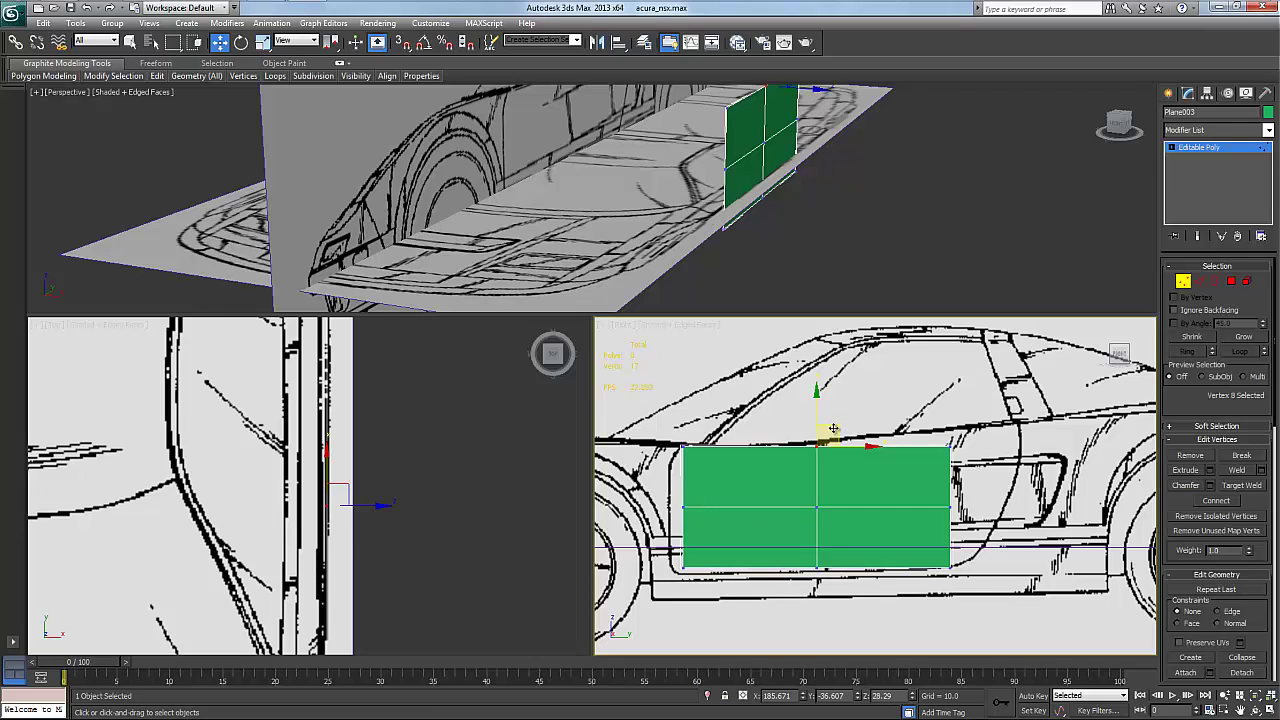
Raise the door plane's upper rear edge to about Z 30.4 and select the plane's open border
key(2)
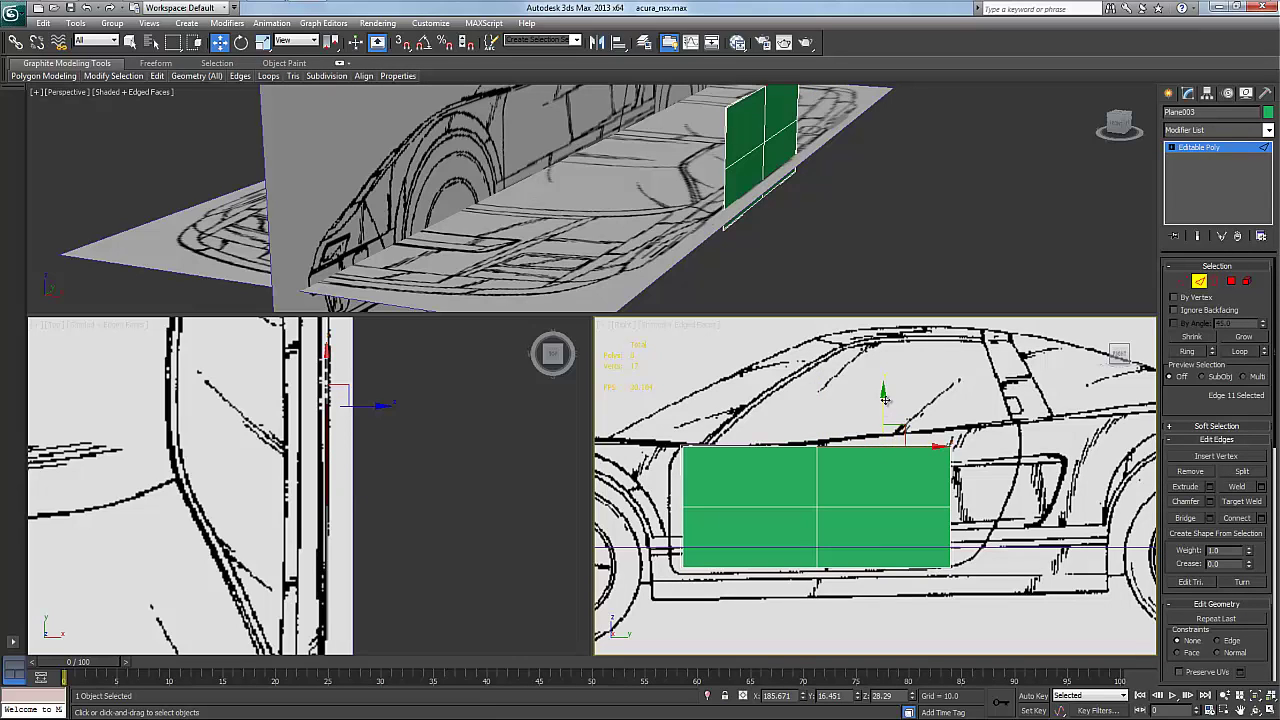
mouse_move(883, 390)
mouse_down()
mouse_move(884, 405)
mouse_move(884, 392)
mouse_up()
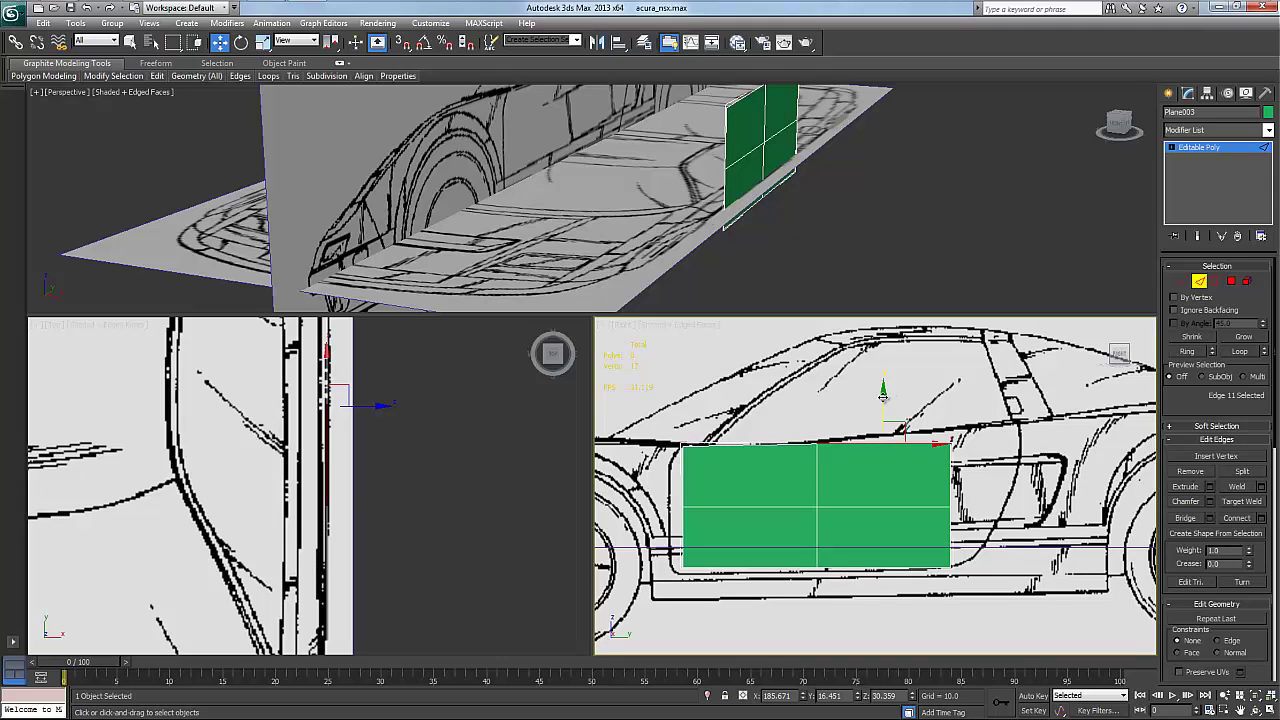
key(3)
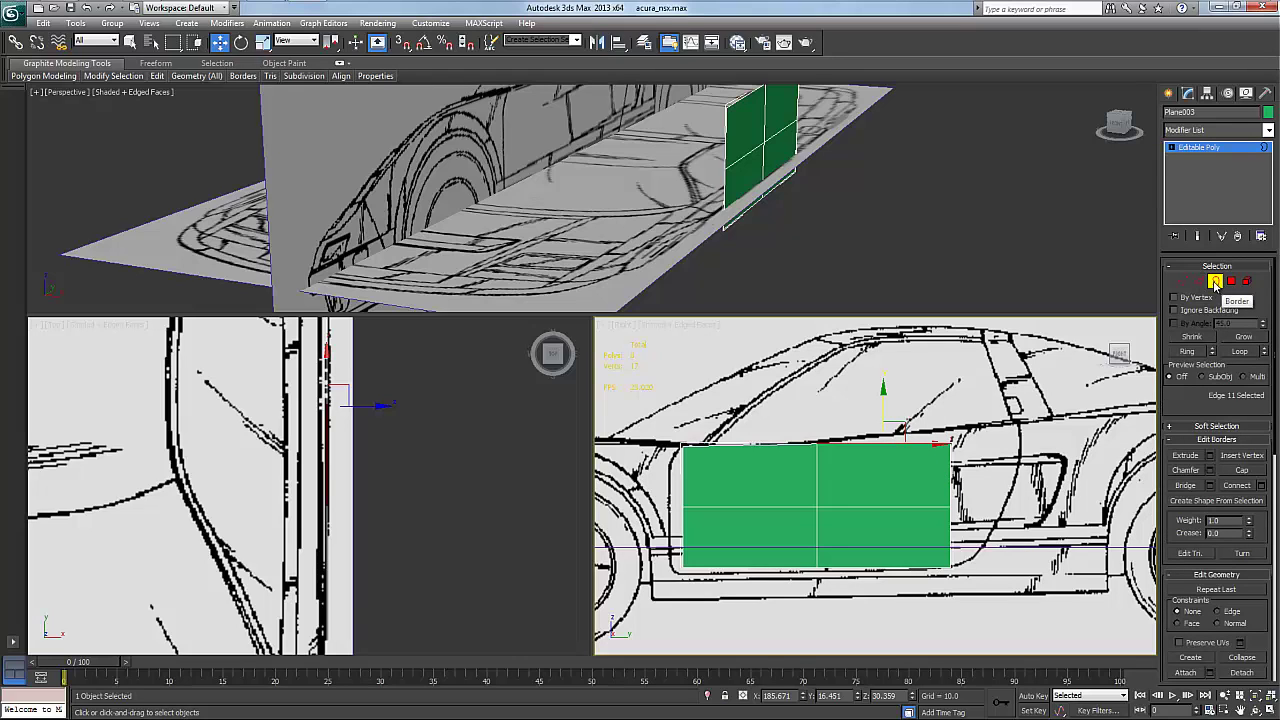
click(950, 471)
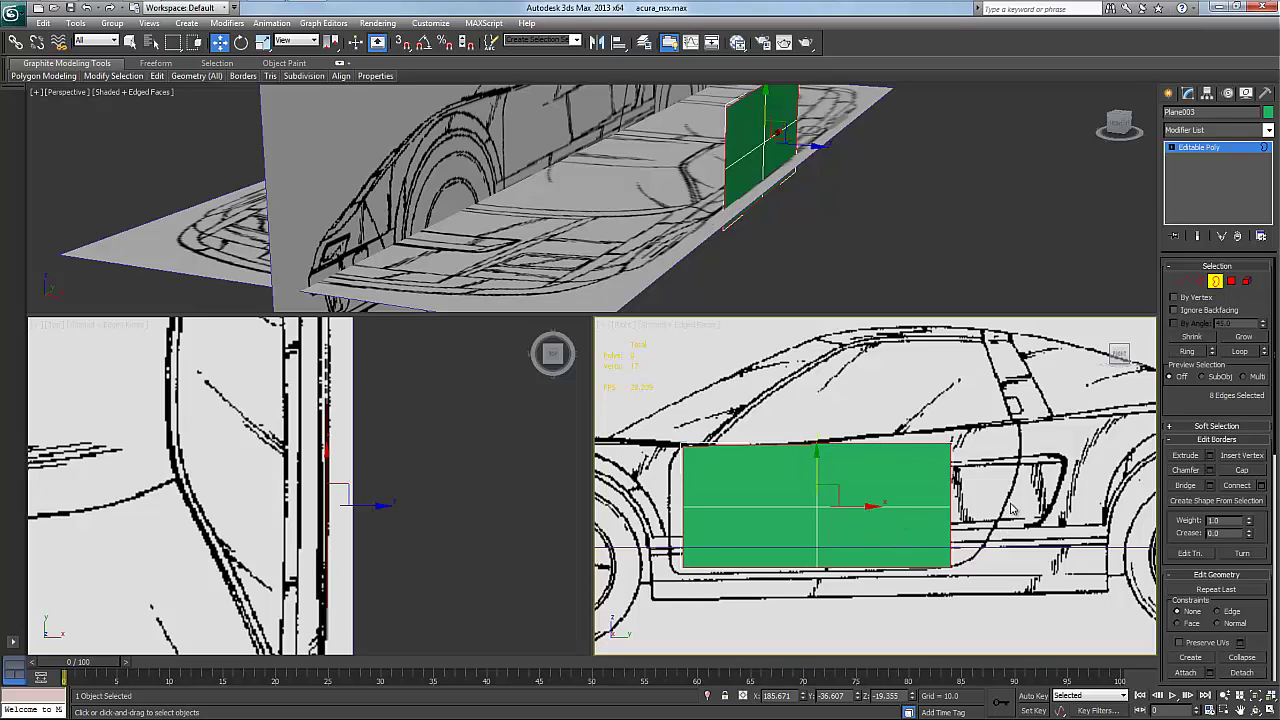
Select the door plane's polygons individually, raise the upper rear polygon to about Z 7.4, and switch to element-level editing
key(4)
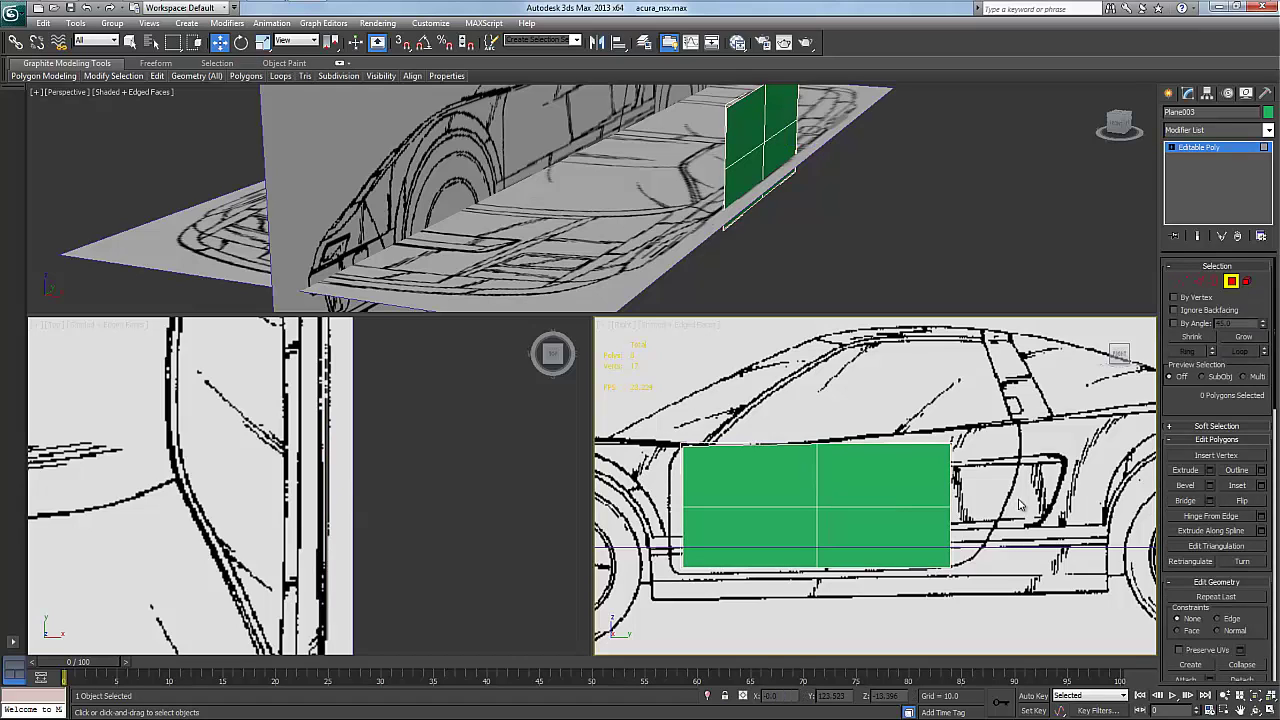
click(895, 530)
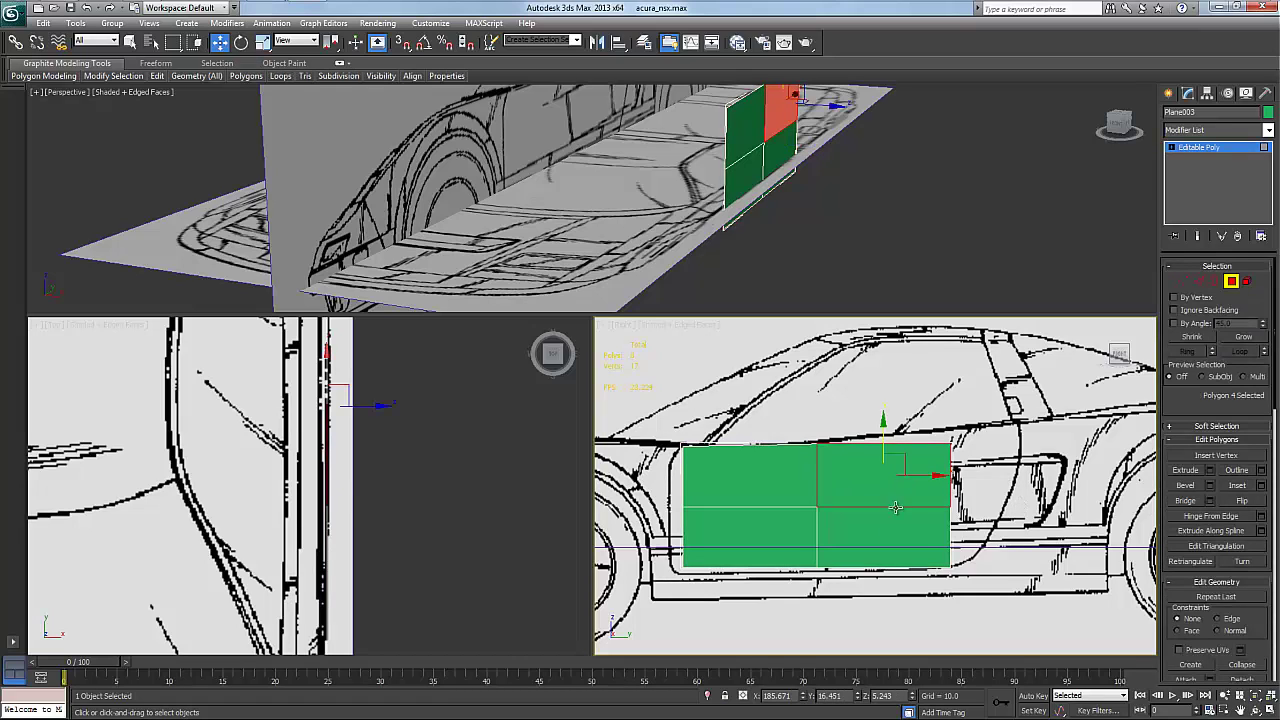
click(778, 556)
click(784, 502)
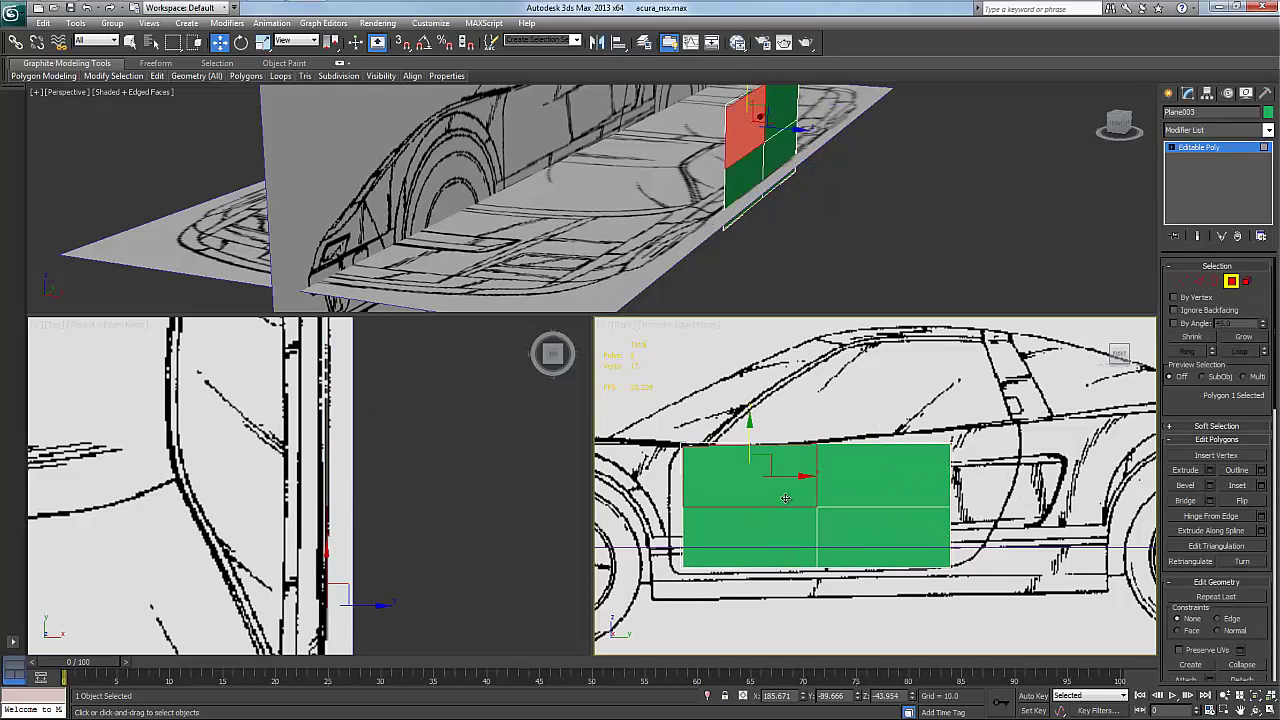
click(875, 480)
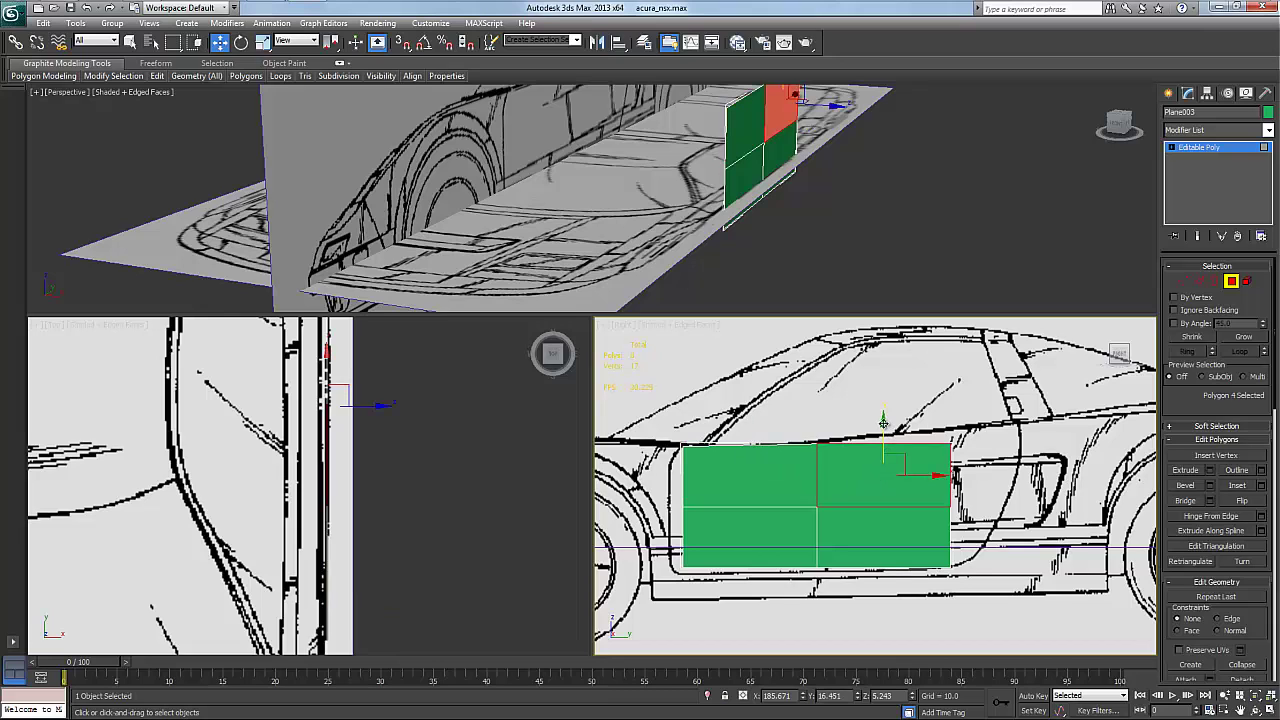
drag(883, 422, 884, 420)
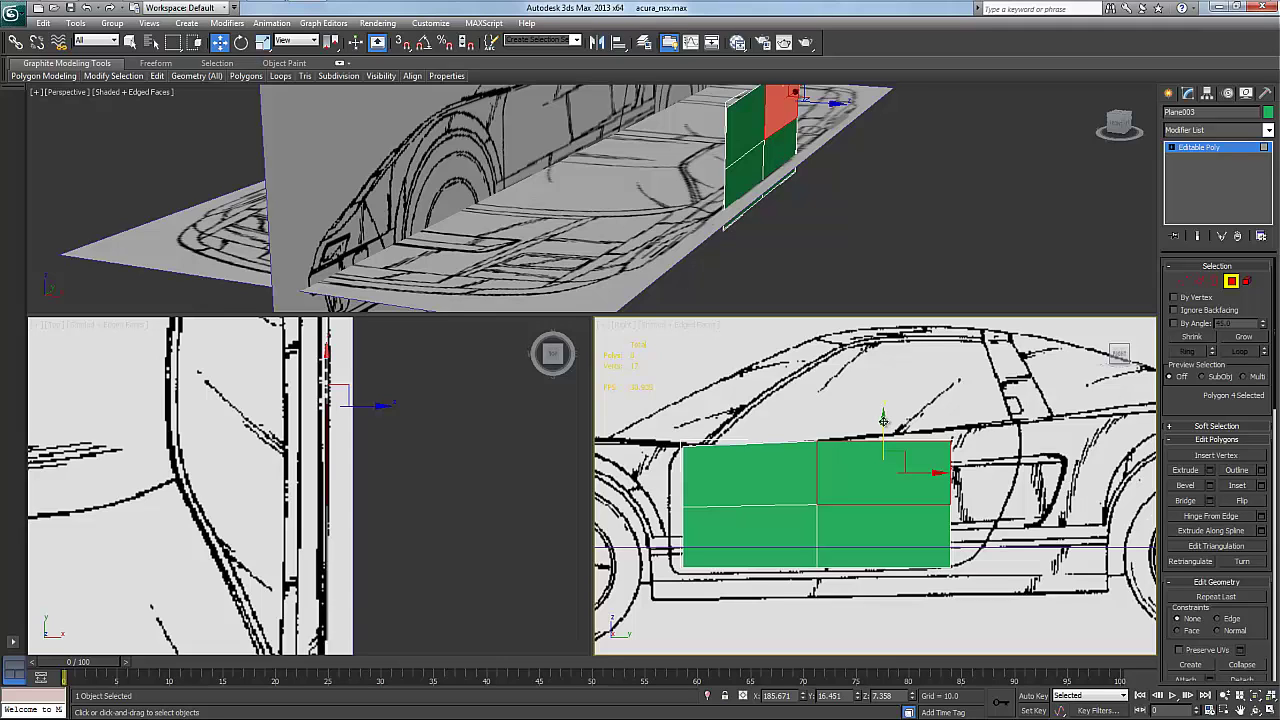
key(5)
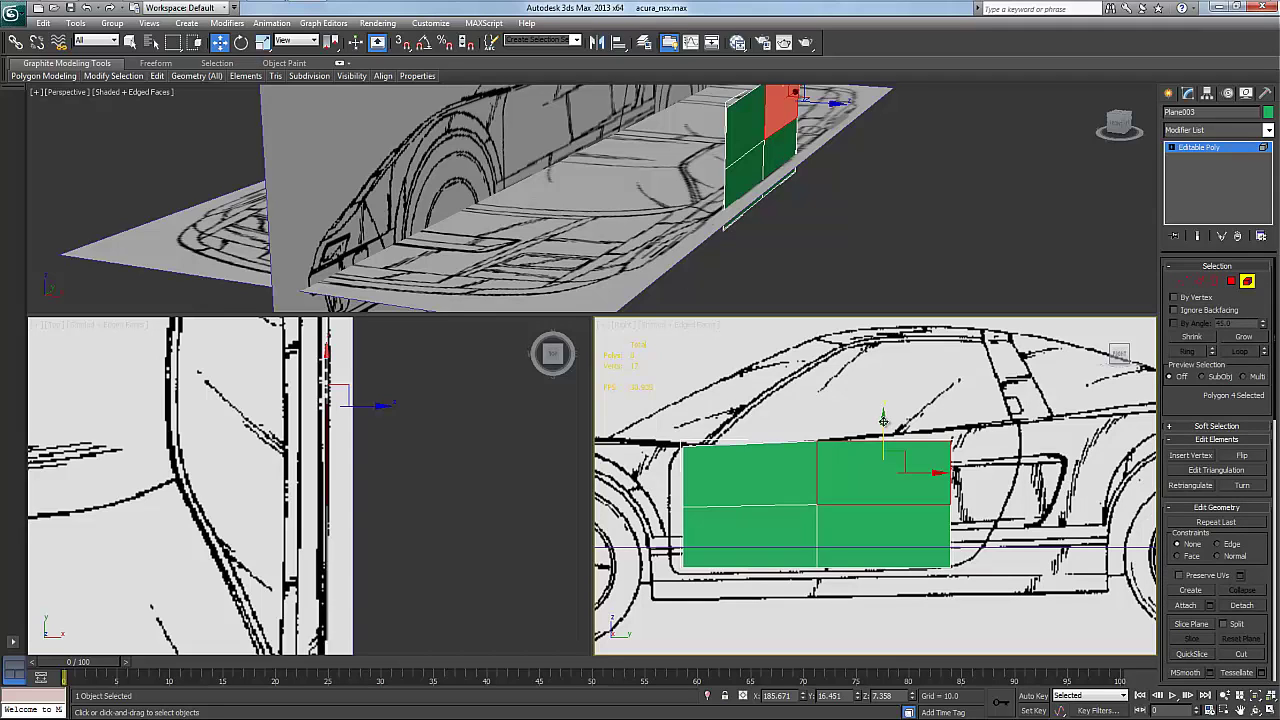
Select the whole door plane as an element and return to vertex-level editing
click(875, 521)
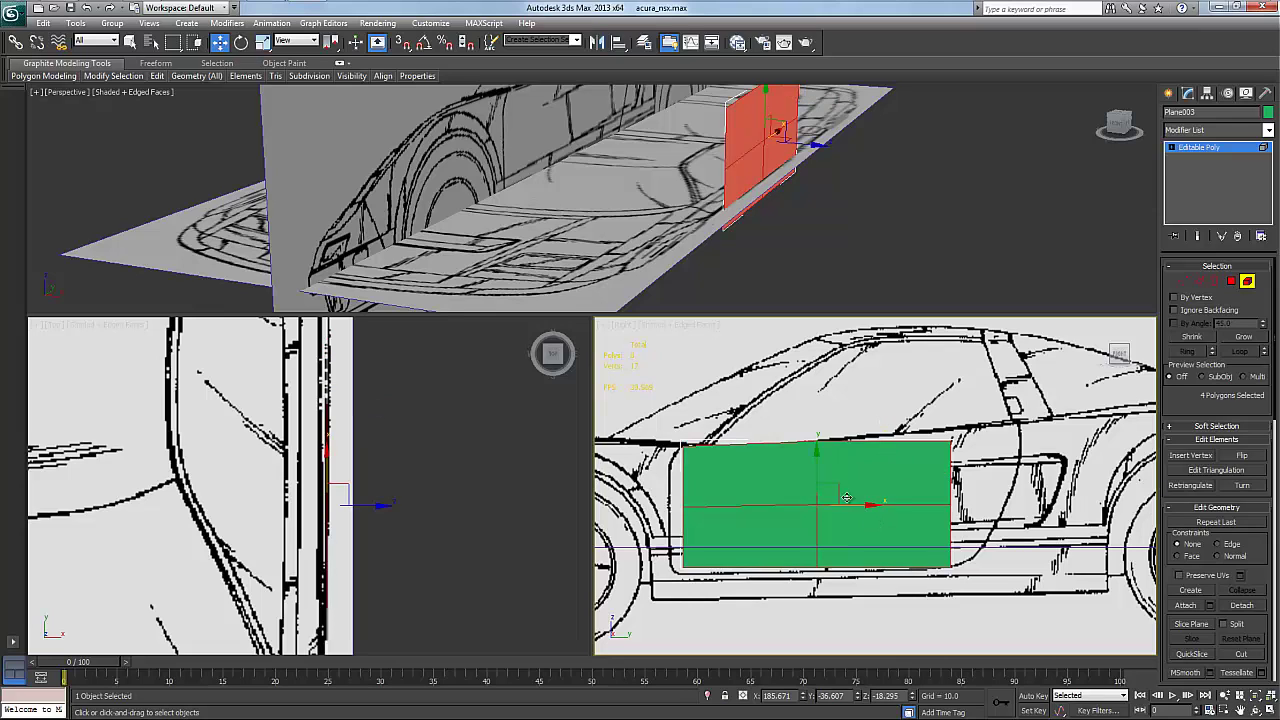
drag(816, 458, 818, 456)
key(1)
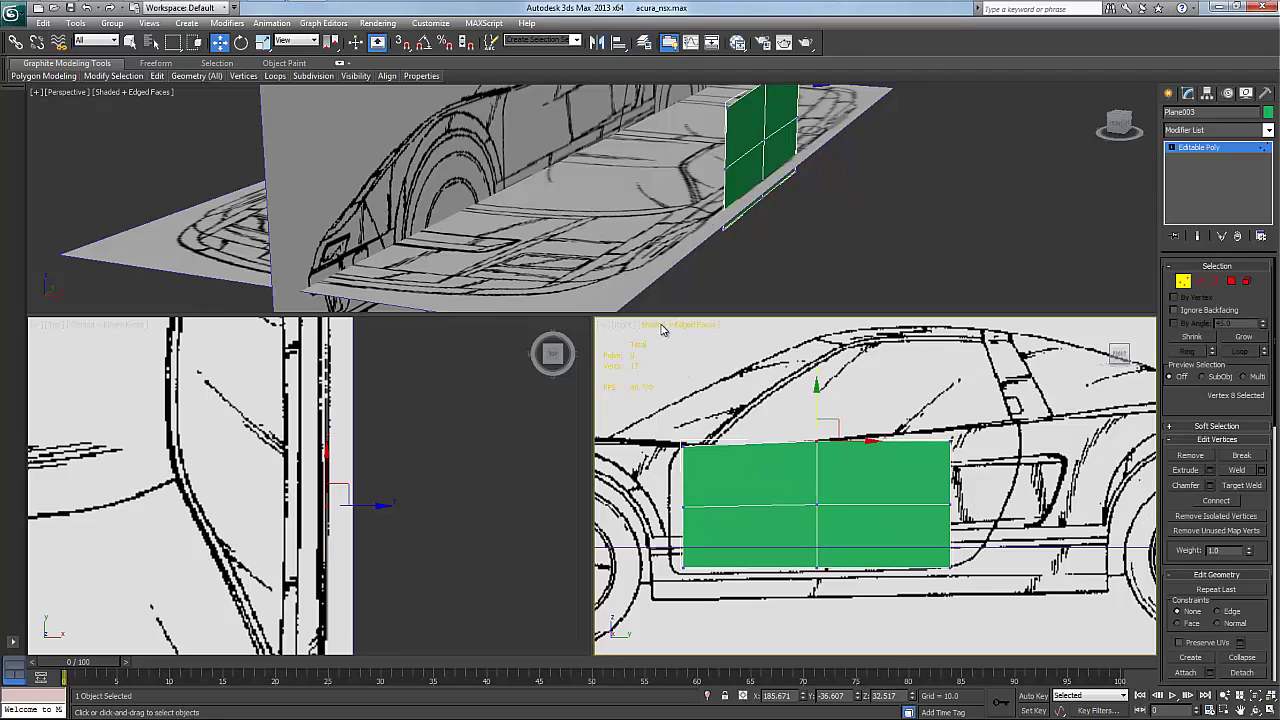
Clear the vertex selection and make the door plane see-through so the blueprint shows behind it
click(660, 330)
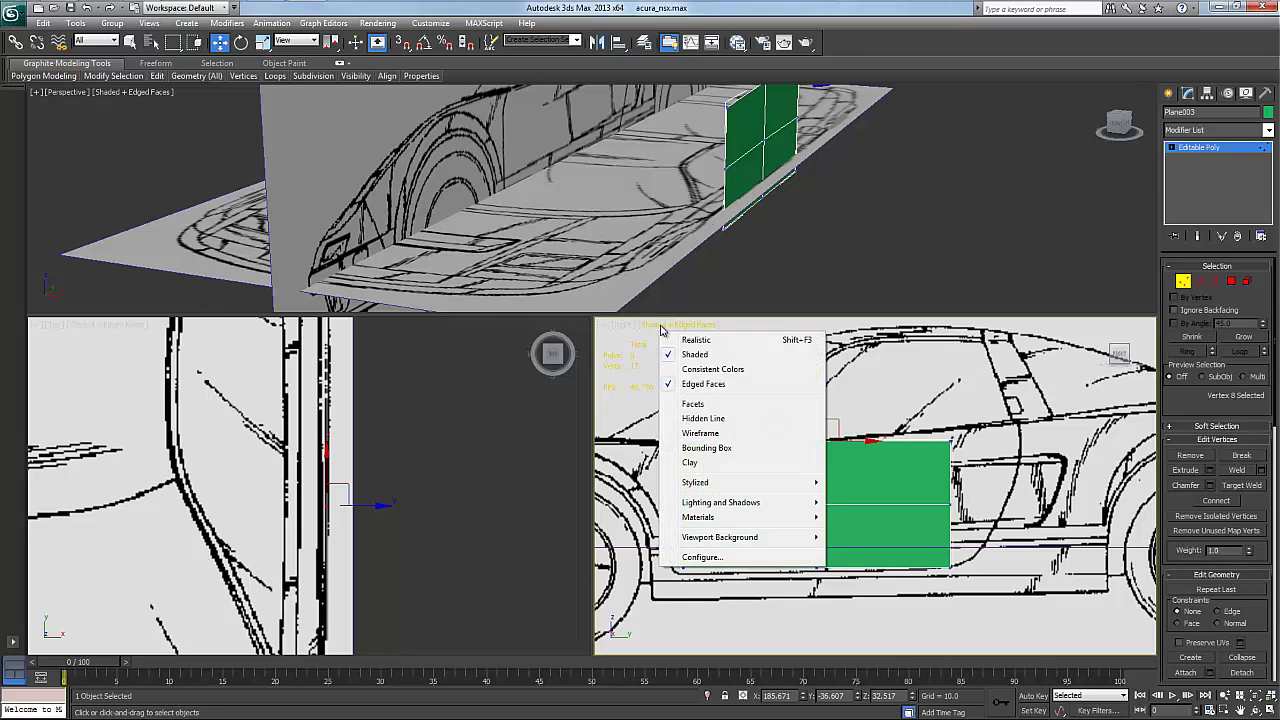
click(660, 330)
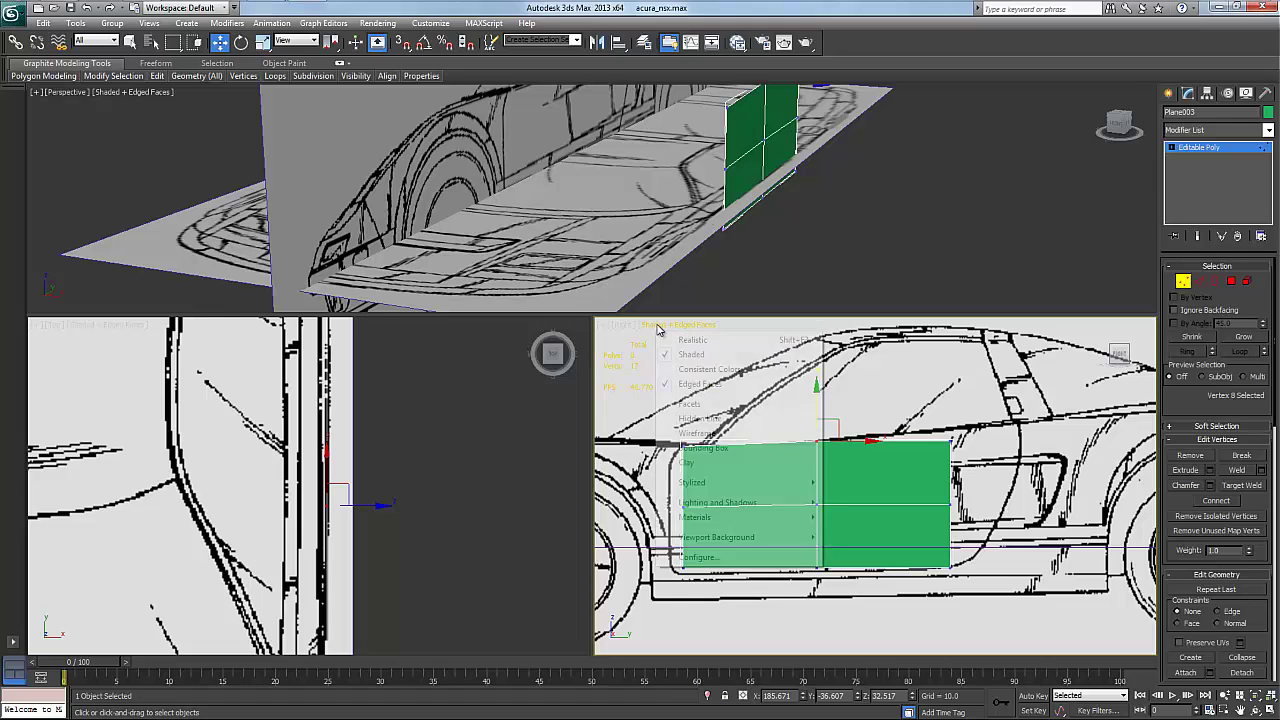
click(660, 330)
click(840, 462)
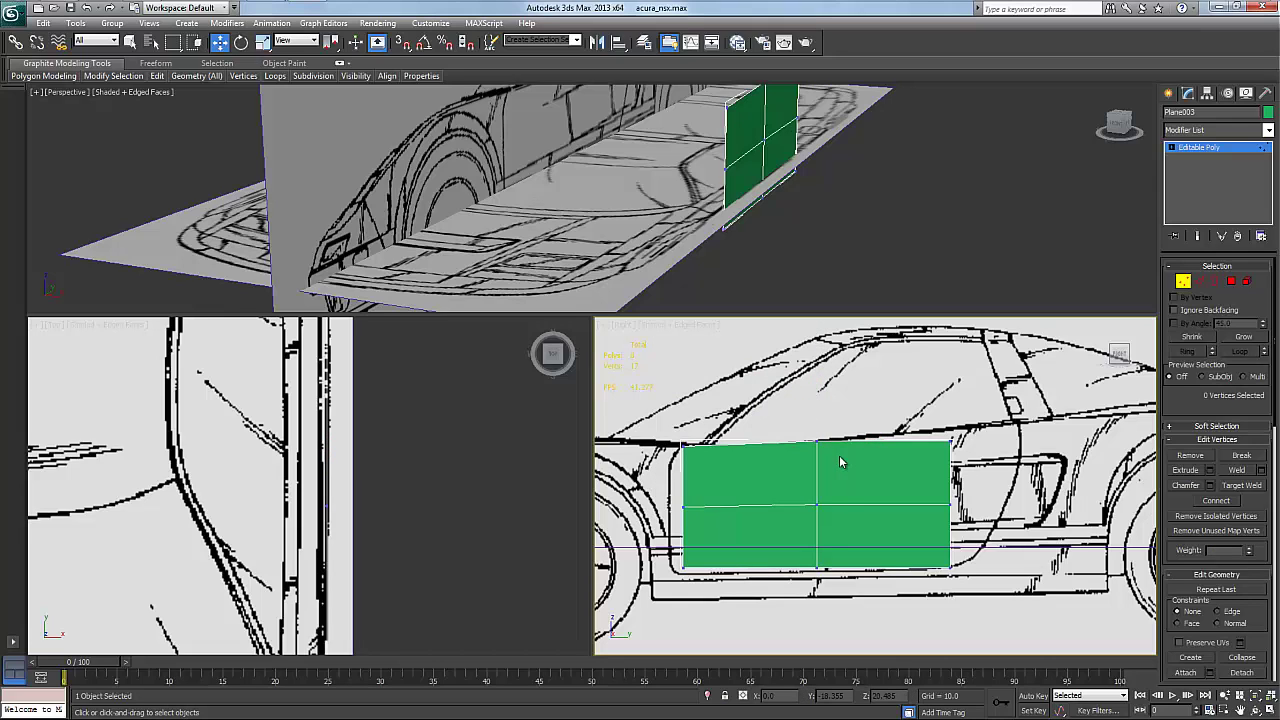
key(alt+x)
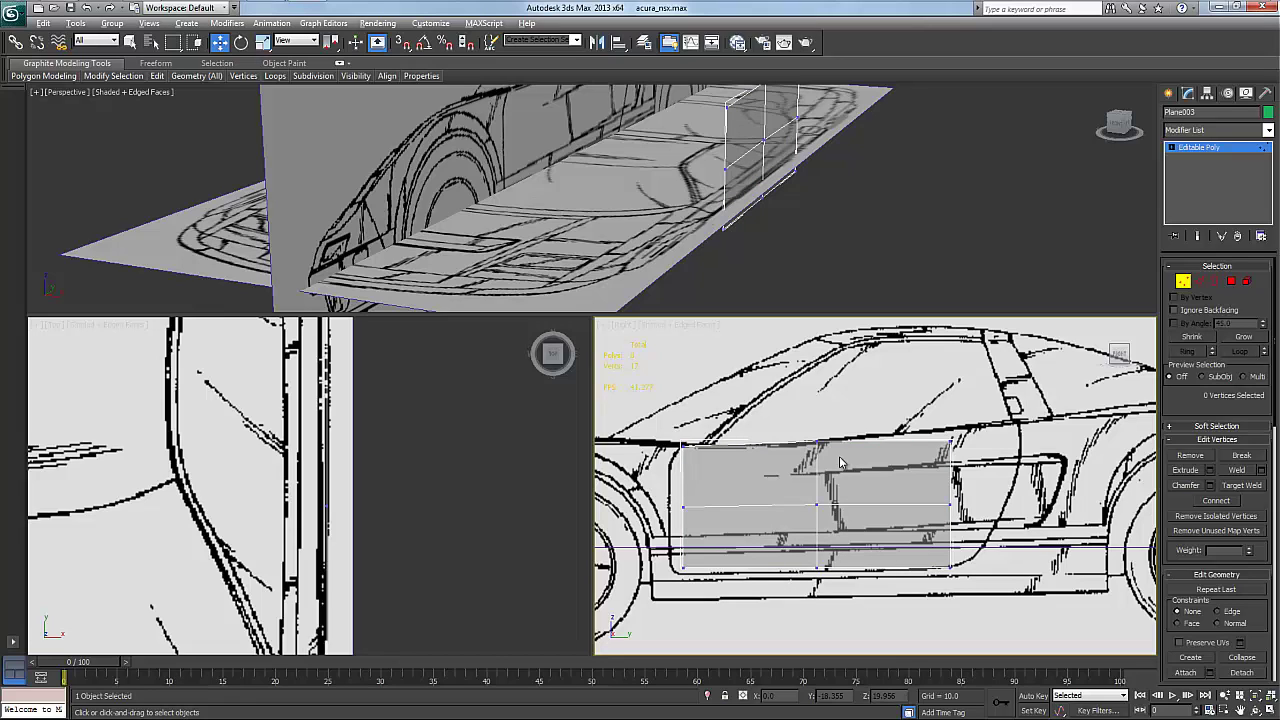
Move the door plane's upper rear corner vertex to where the blueprint's window sill line meets the rear door line
scroll(842, 463, up, 5)
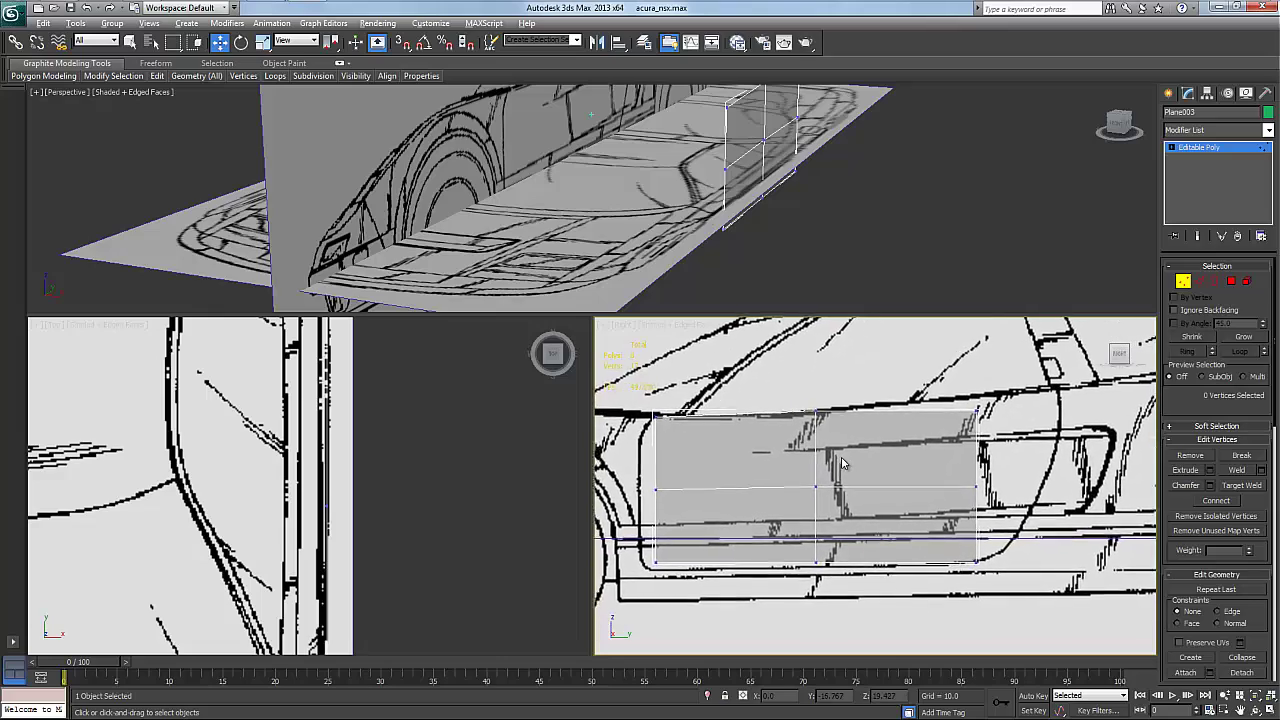
scroll(907, 463, down, 4)
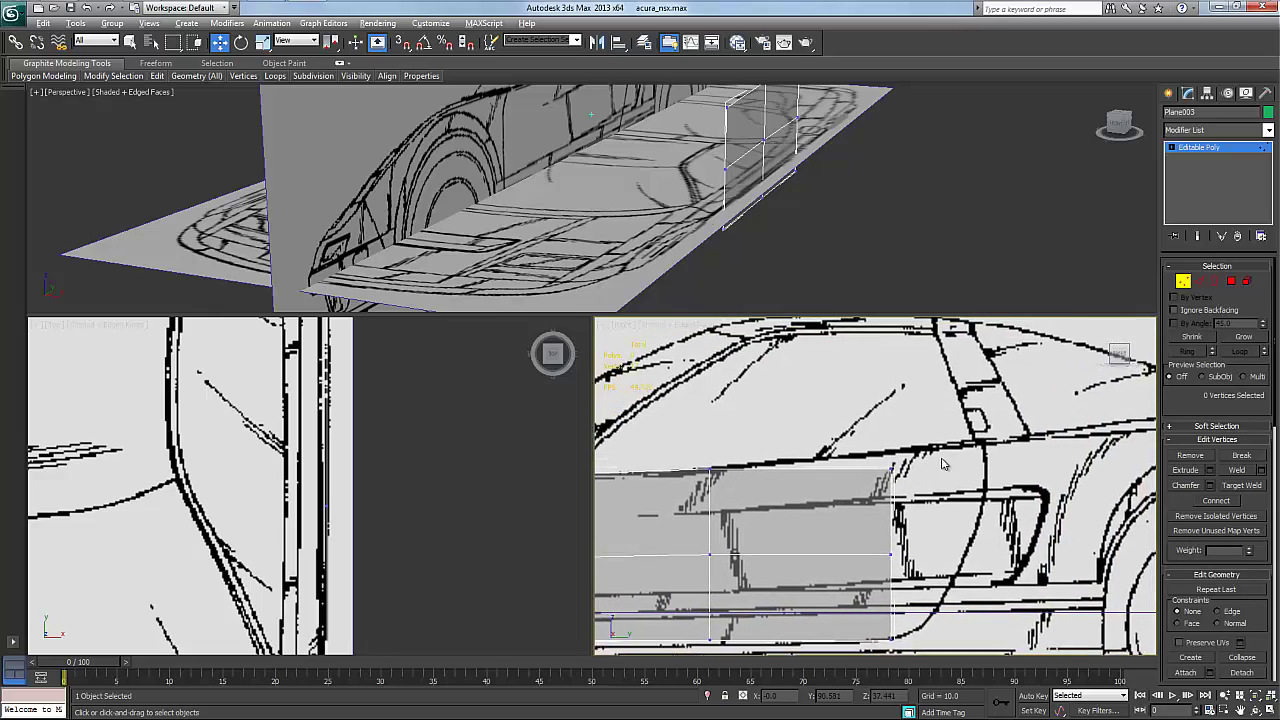
scroll(900, 487, up, 4)
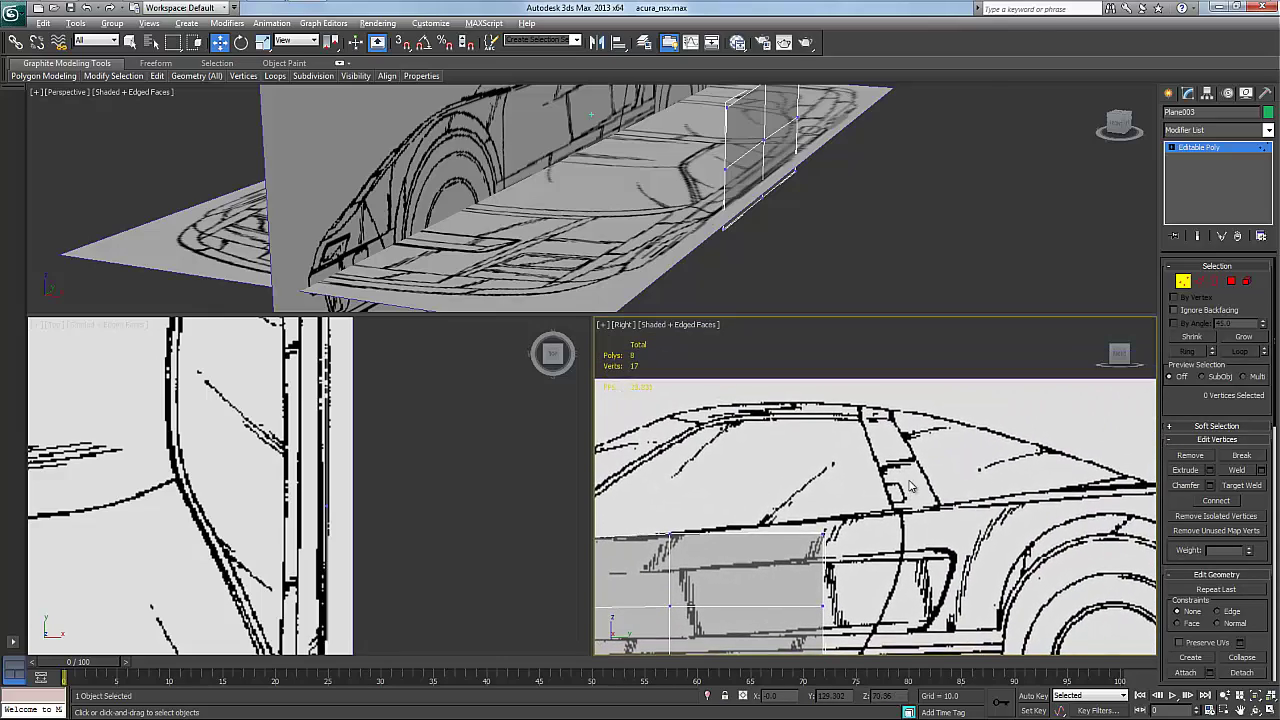
scroll(878, 501, up, 4)
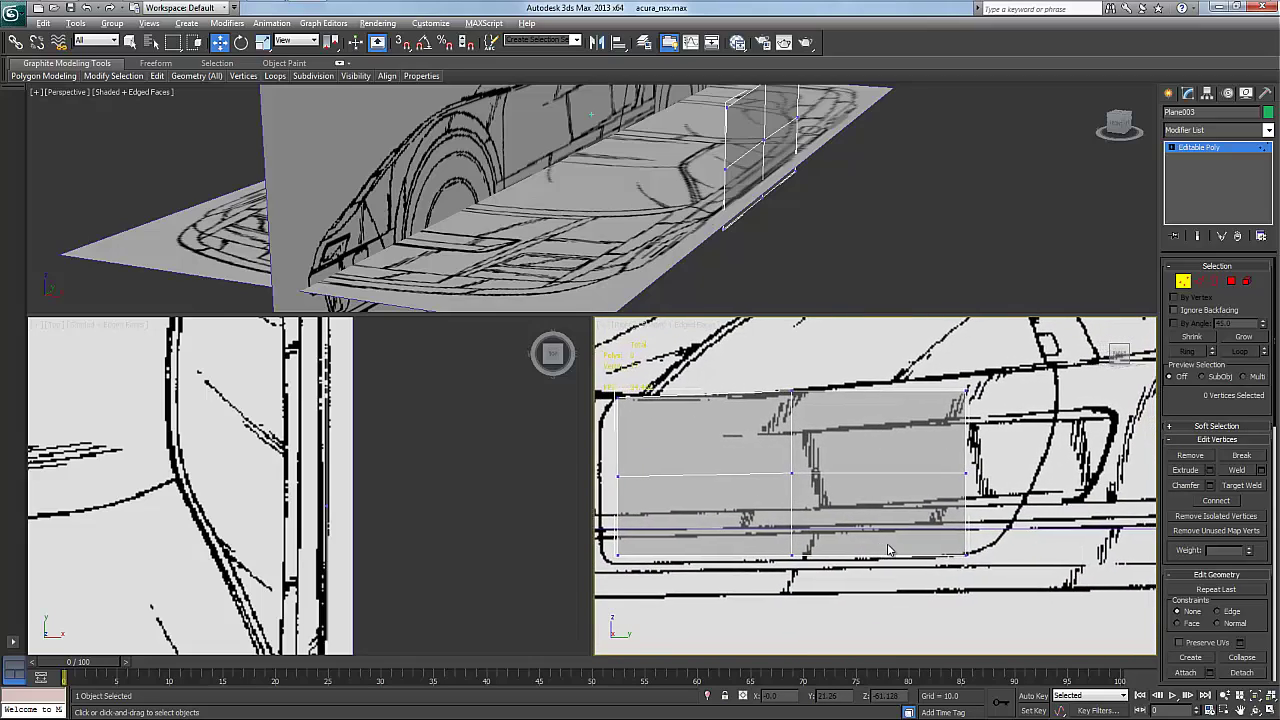
middle_drag(889, 549, 876, 558)
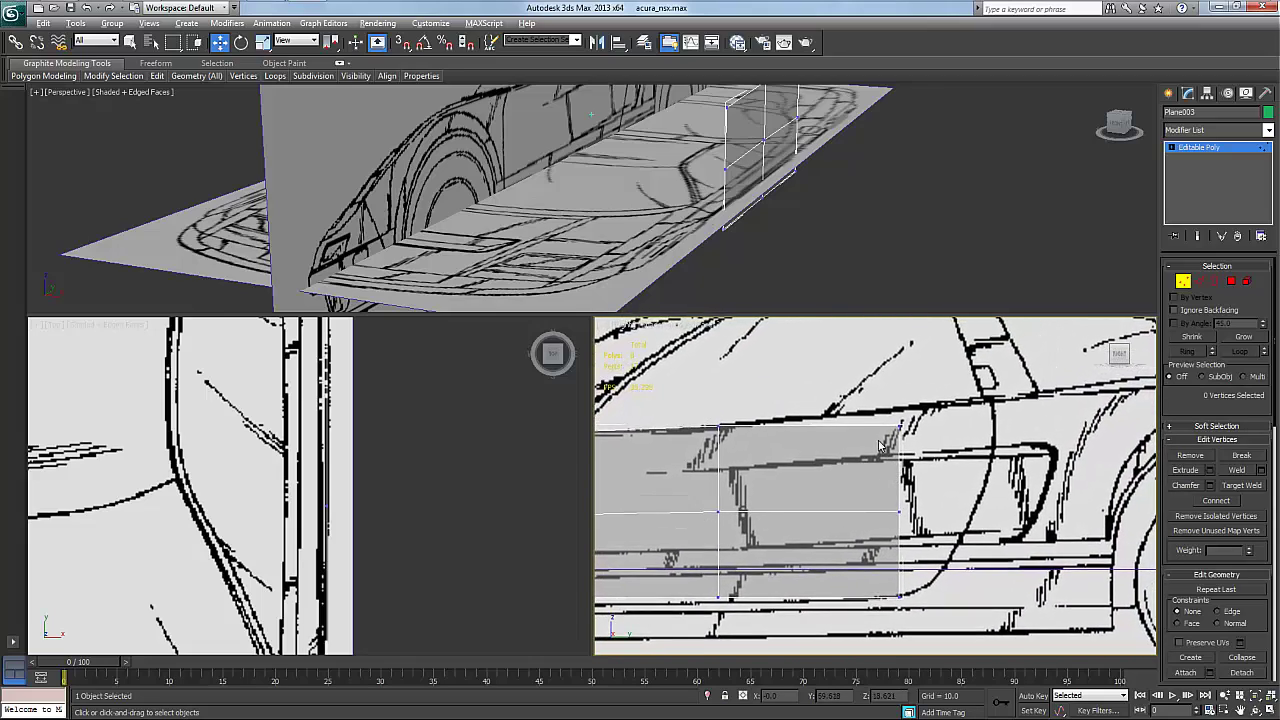
drag(886, 405, 949, 461)
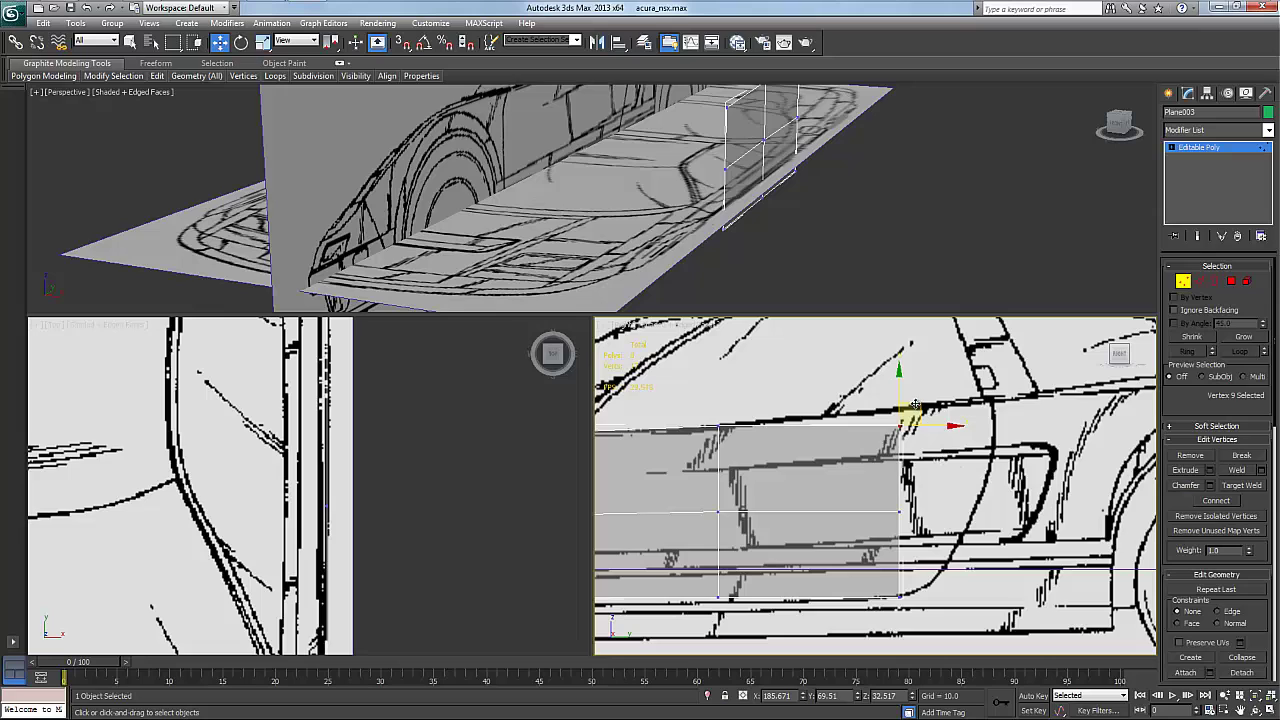
drag(907, 415, 1001, 380)
Place the rear middle vertex at about Y 123.4, Z 20.9 and the center vertex at about Z 7.4 along the blueprint's upper crease line
click(902, 509)
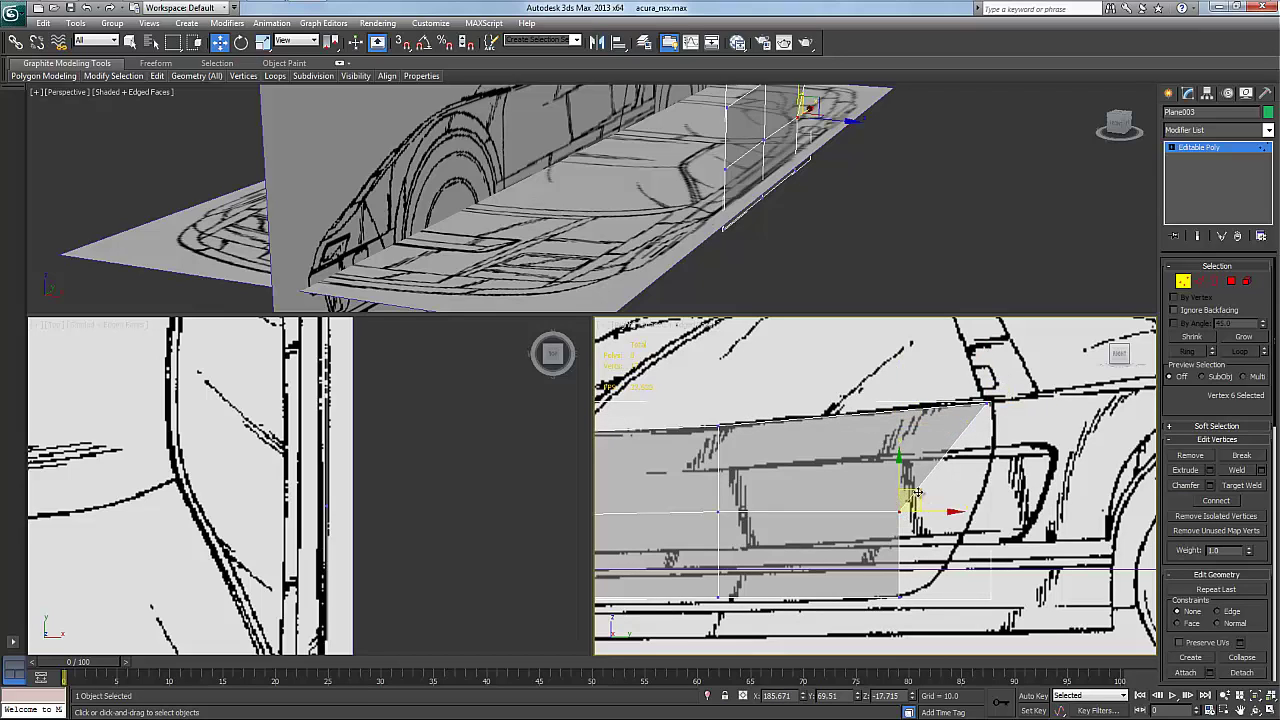
drag(916, 493, 1008, 428)
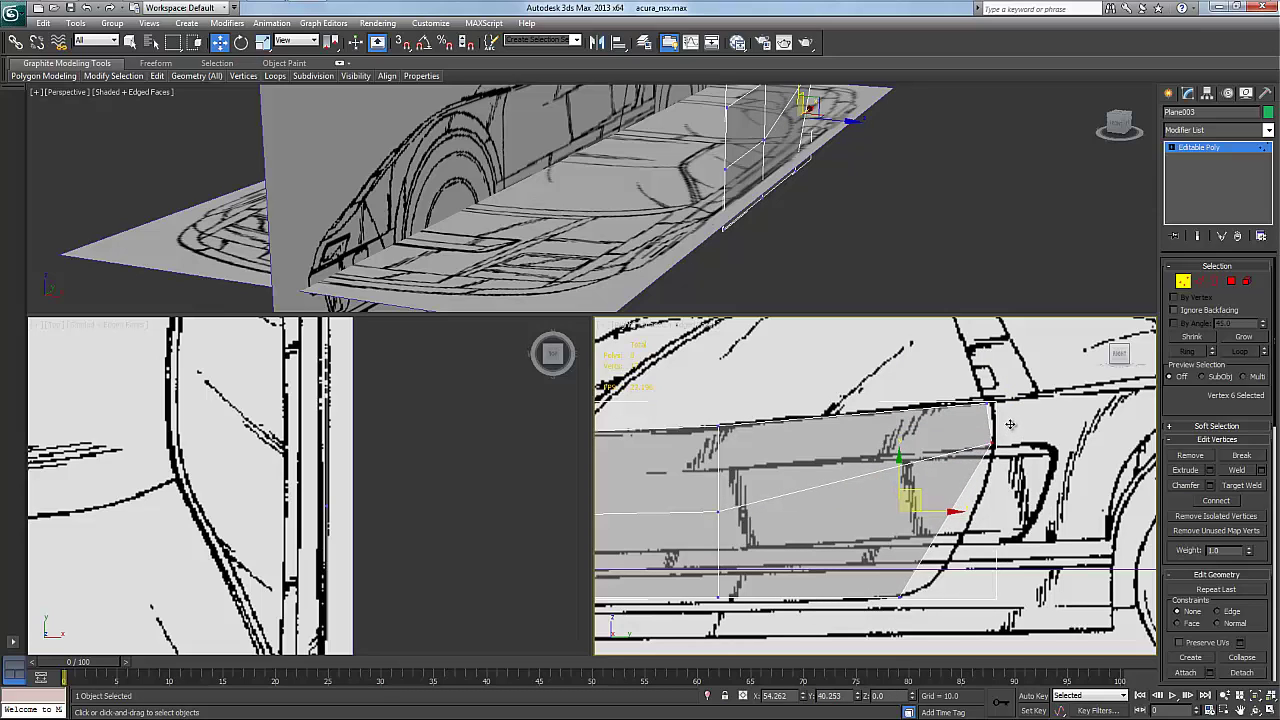
middle_drag(790, 454, 914, 445)
click(847, 507)
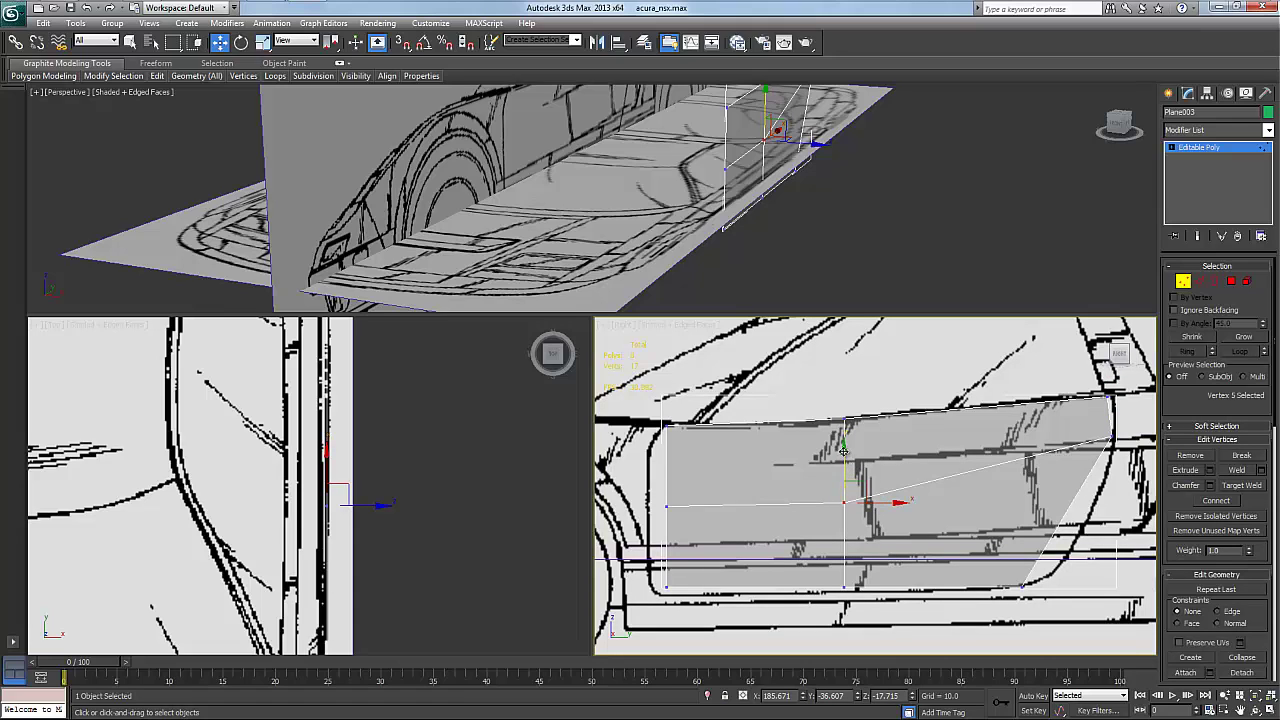
drag(844, 450, 845, 405)
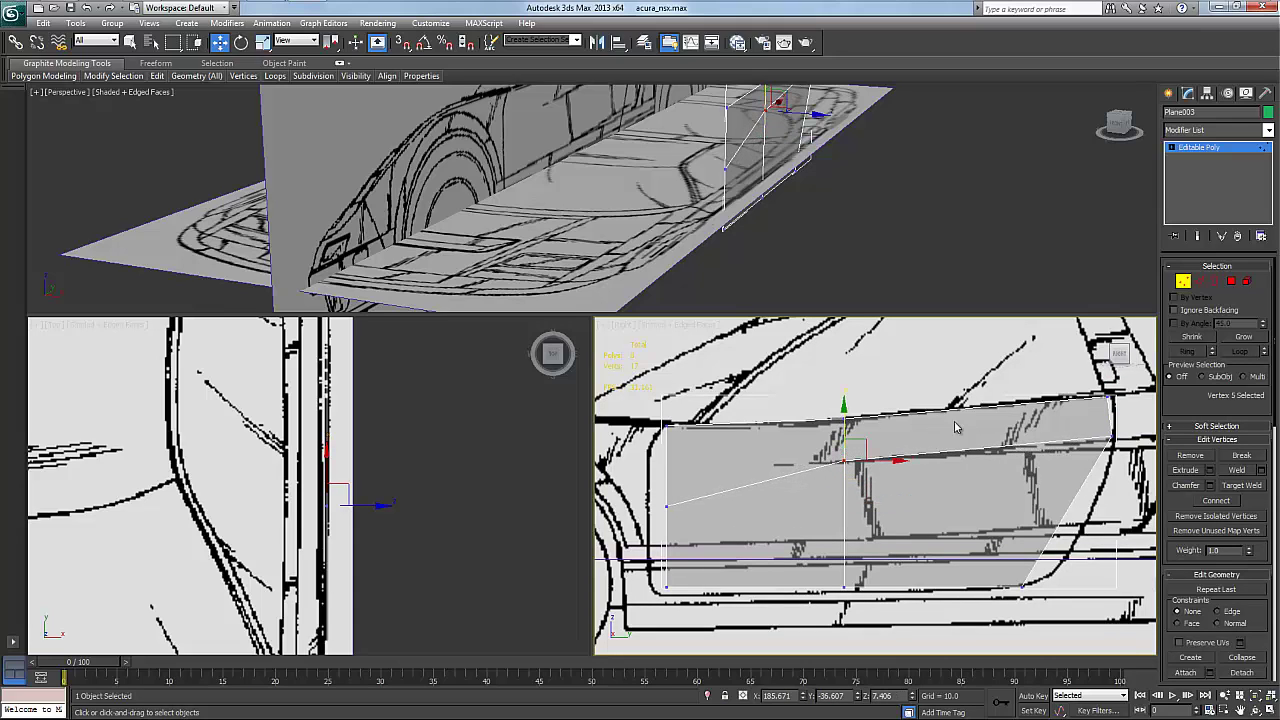
click(1110, 436)
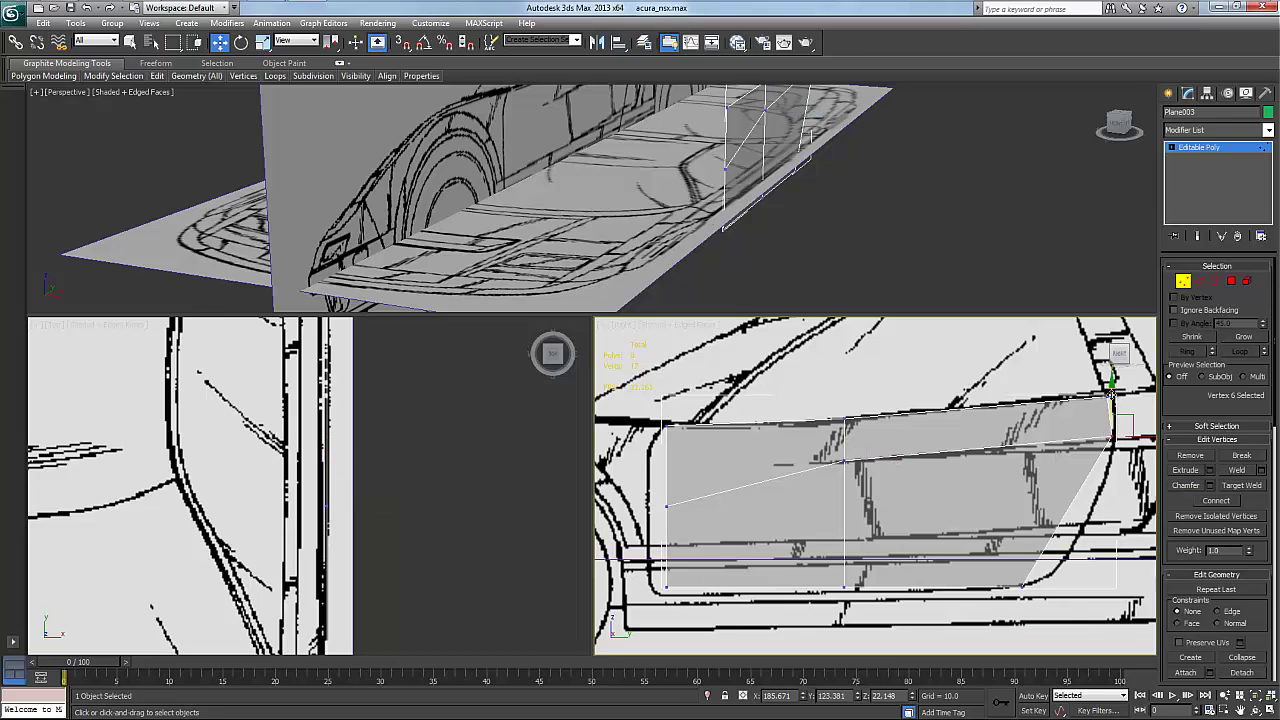
drag(1111, 379, 1111, 384)
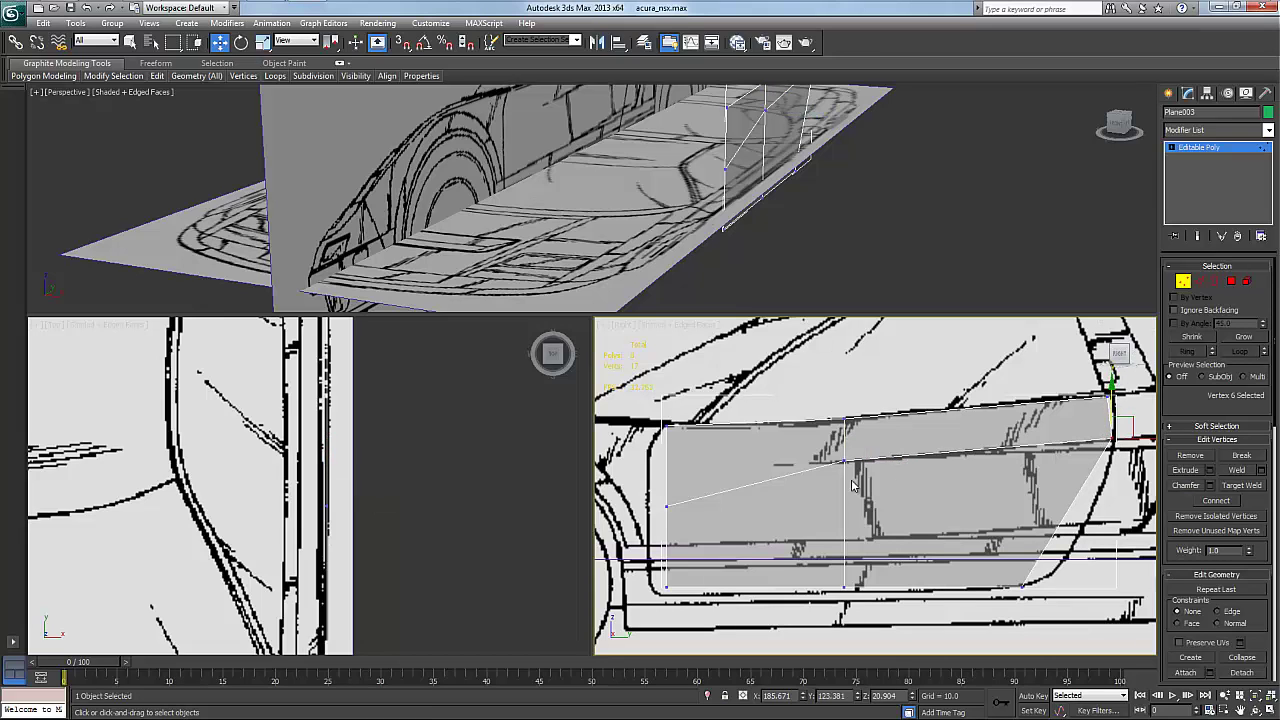
Move the front middle vertex to about Y -151.3, Z 12 and the lower front corner to about Y -150.5, Z -71 on the front door line
click(665, 505)
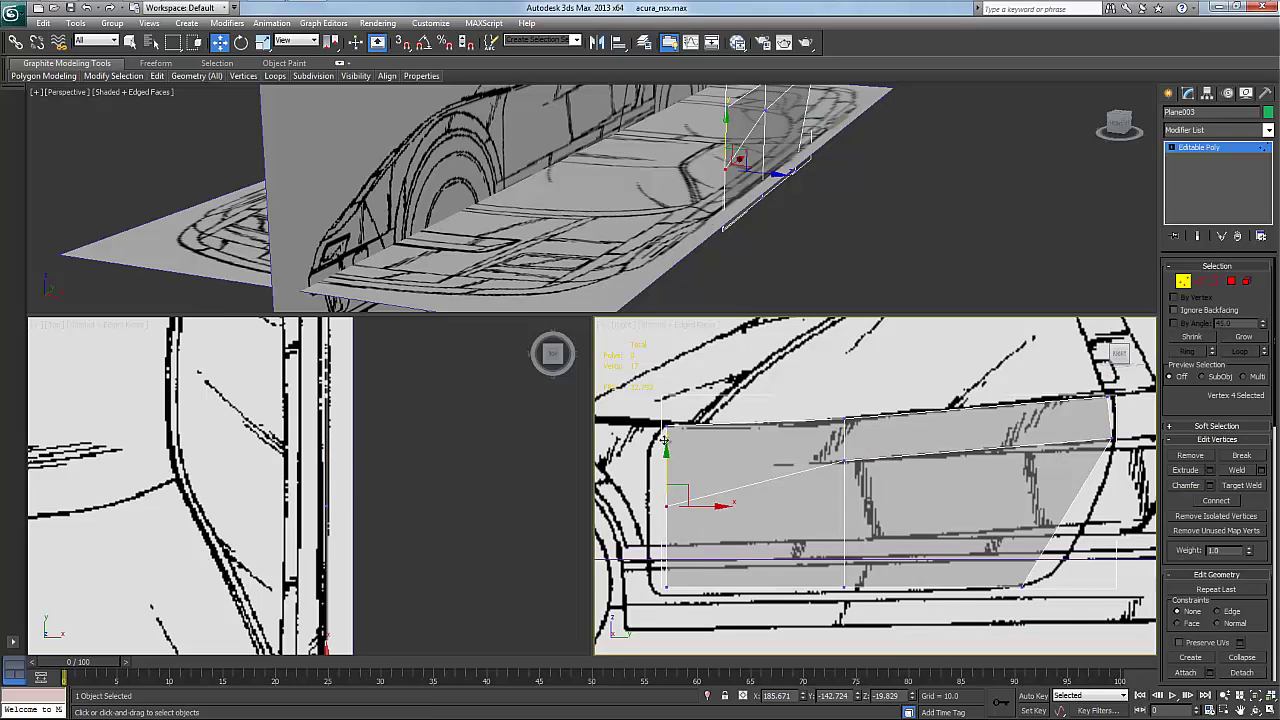
mouse_move(665, 447)
mouse_down()
mouse_move(662, 400)
mouse_move(669, 436)
mouse_up()
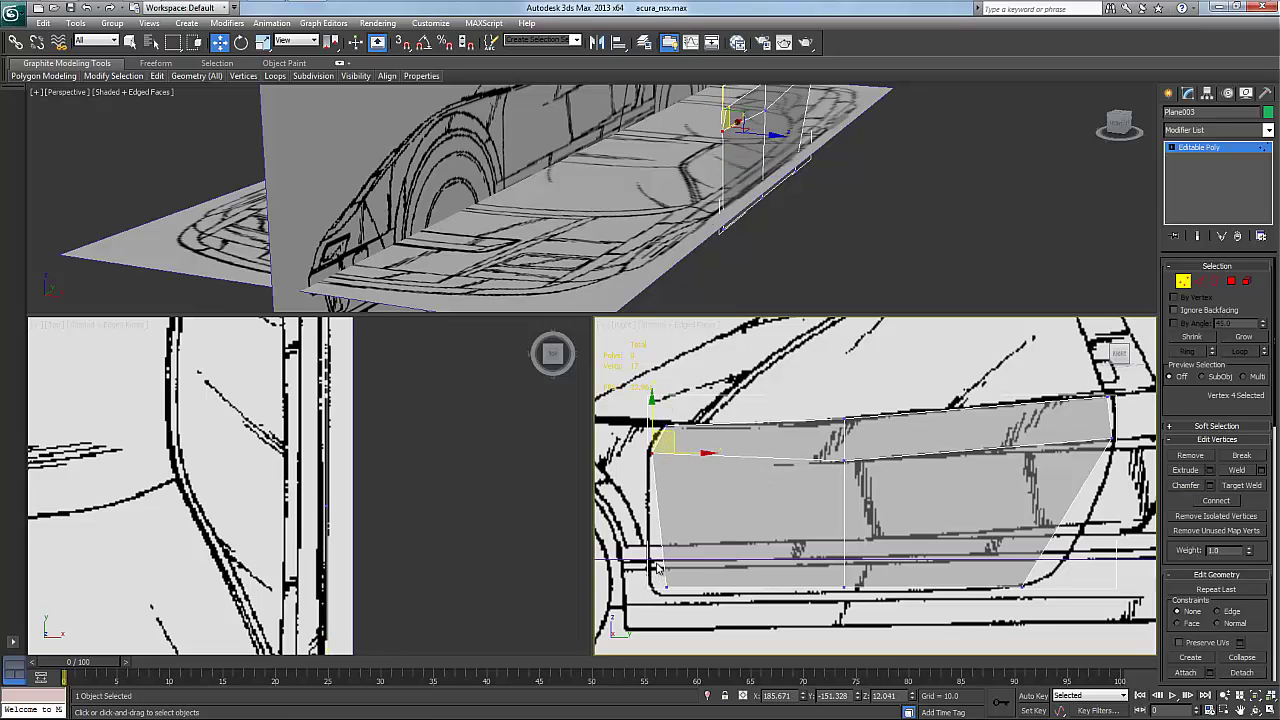
click(666, 585)
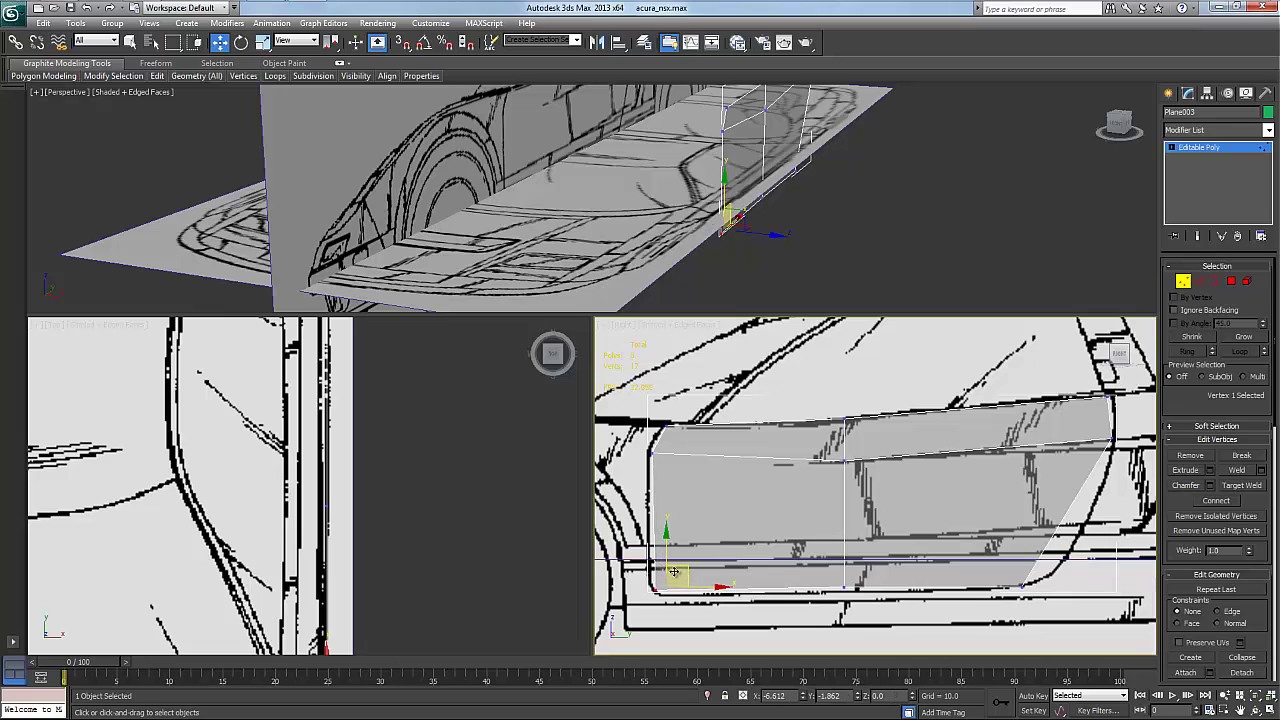
drag(674, 572, 673, 574)
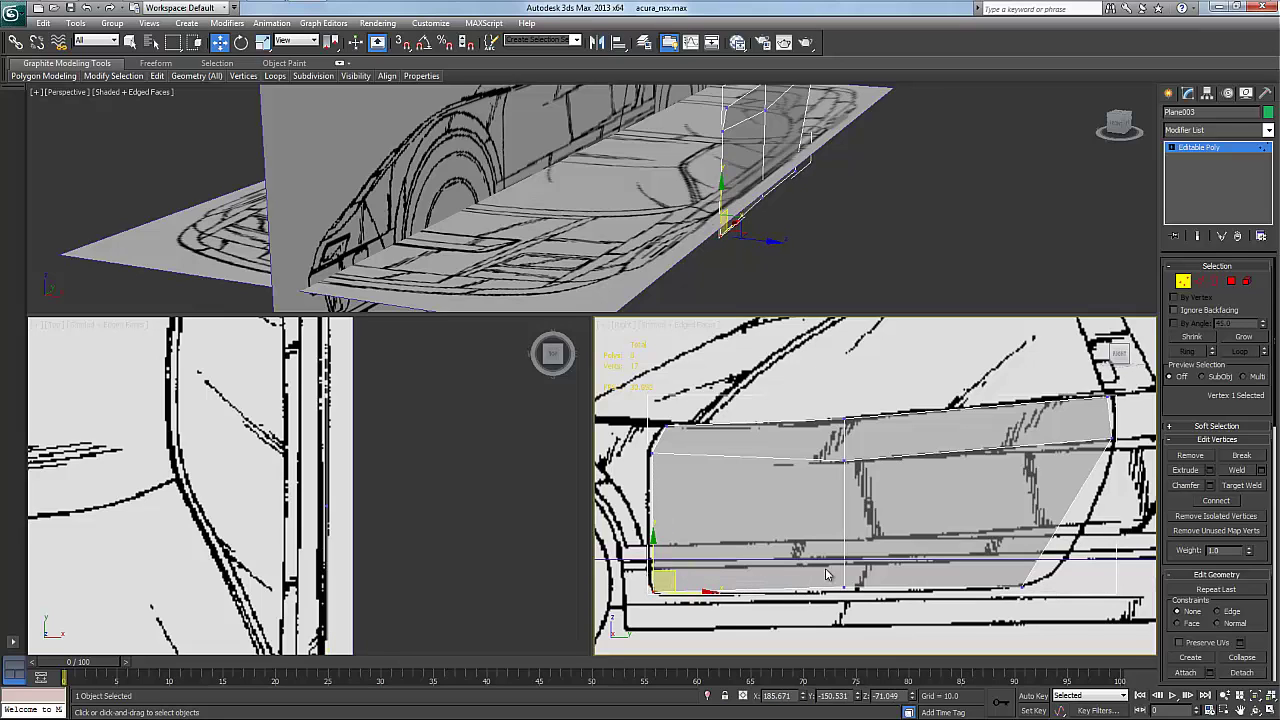
Raise the door plane's three bottom vertices to the blueprint's lower crease line, placing the rear one on the curved rear door line
drag(826, 570, 859, 575)
drag(1018, 568, 1091, 513)
drag(813, 598, 884, 625)
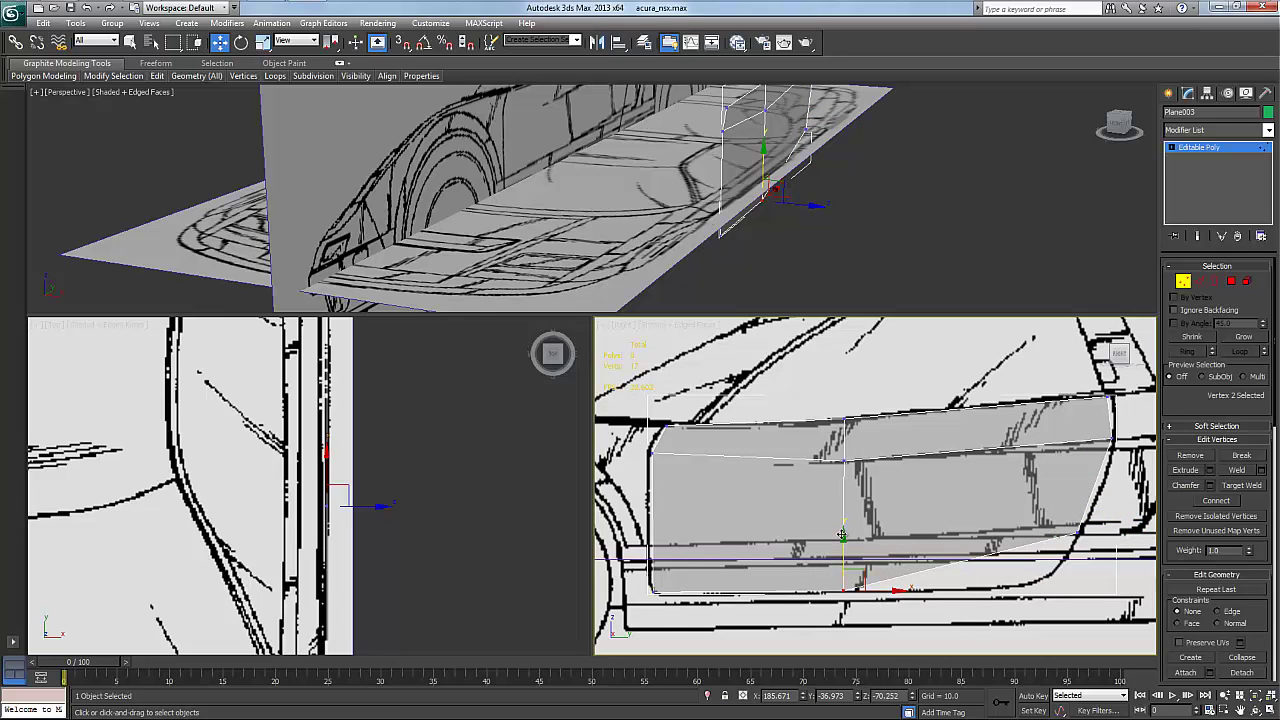
drag(843, 535, 839, 482)
drag(635, 568, 689, 597)
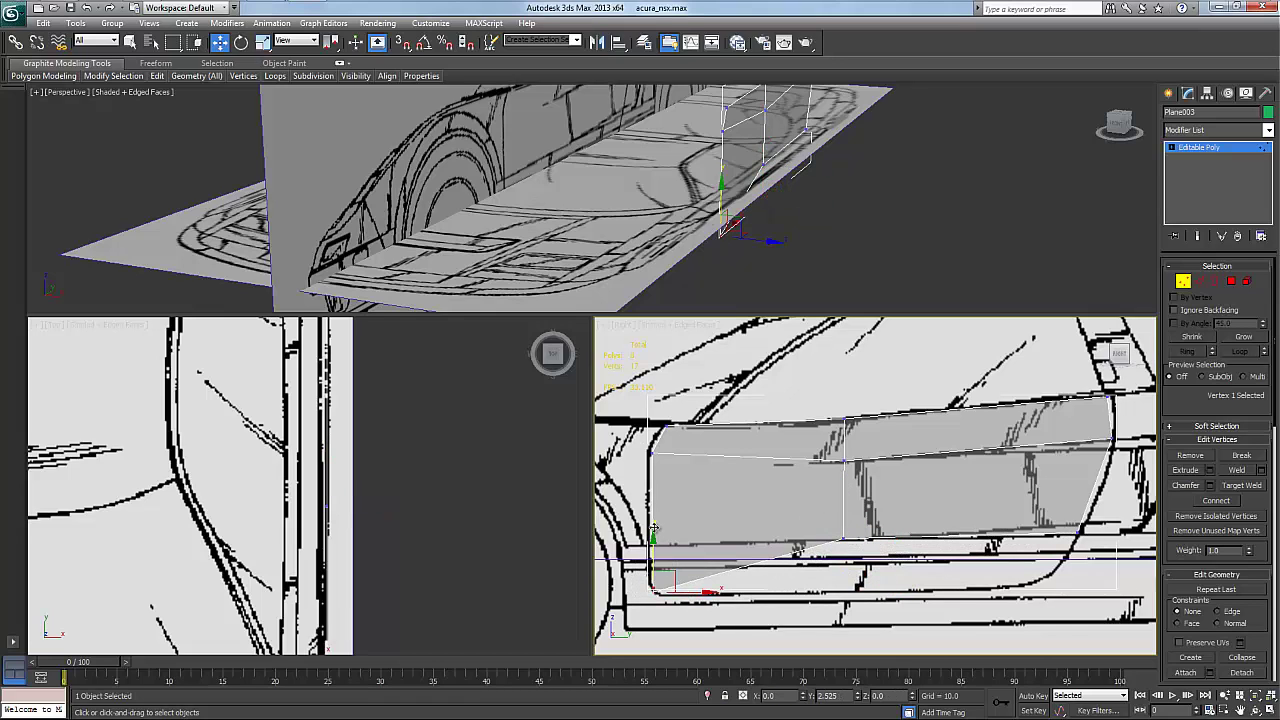
drag(652, 542, 655, 493)
Refine the front door edge, moving its middle vertex to about Y -152, Z 4 and its lower corner to about Y -152.4, Z -43.4
drag(645, 442, 668, 483)
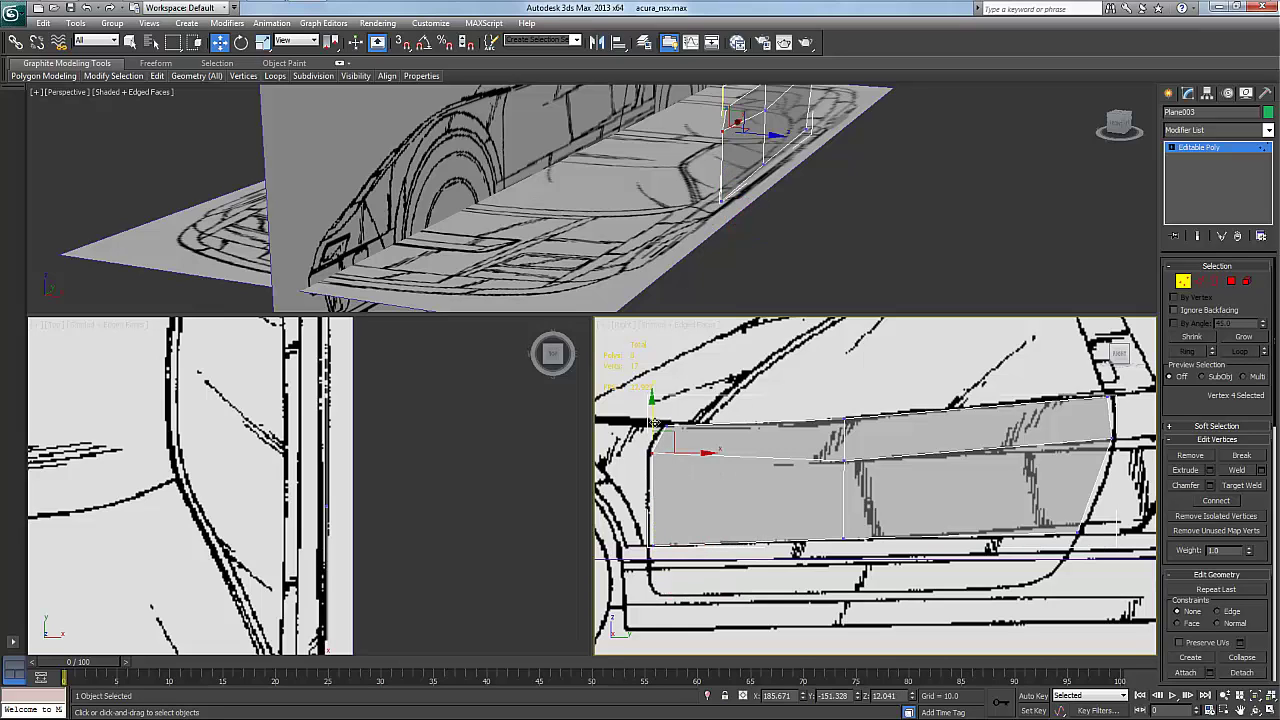
drag(652, 398, 670, 443)
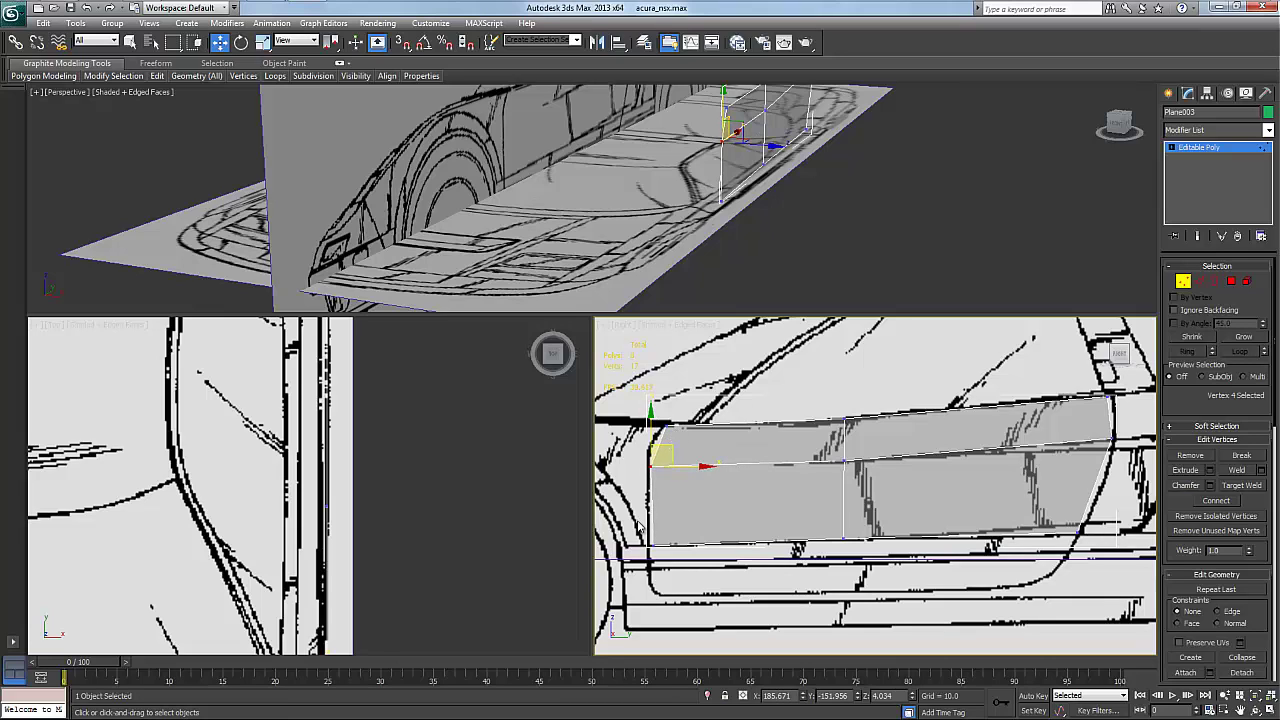
drag(637, 519, 685, 544)
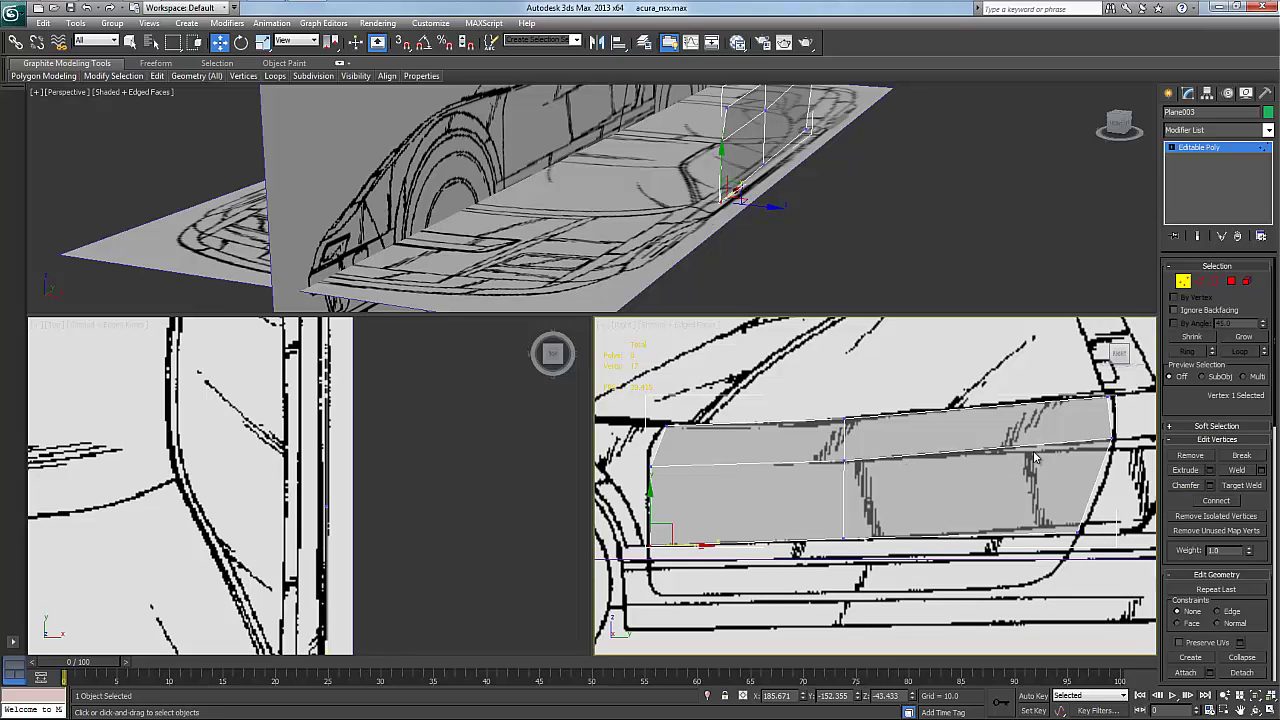
Select the three vertical edges of the door's upper row and connect them with a new horizontal edge row
key(2)
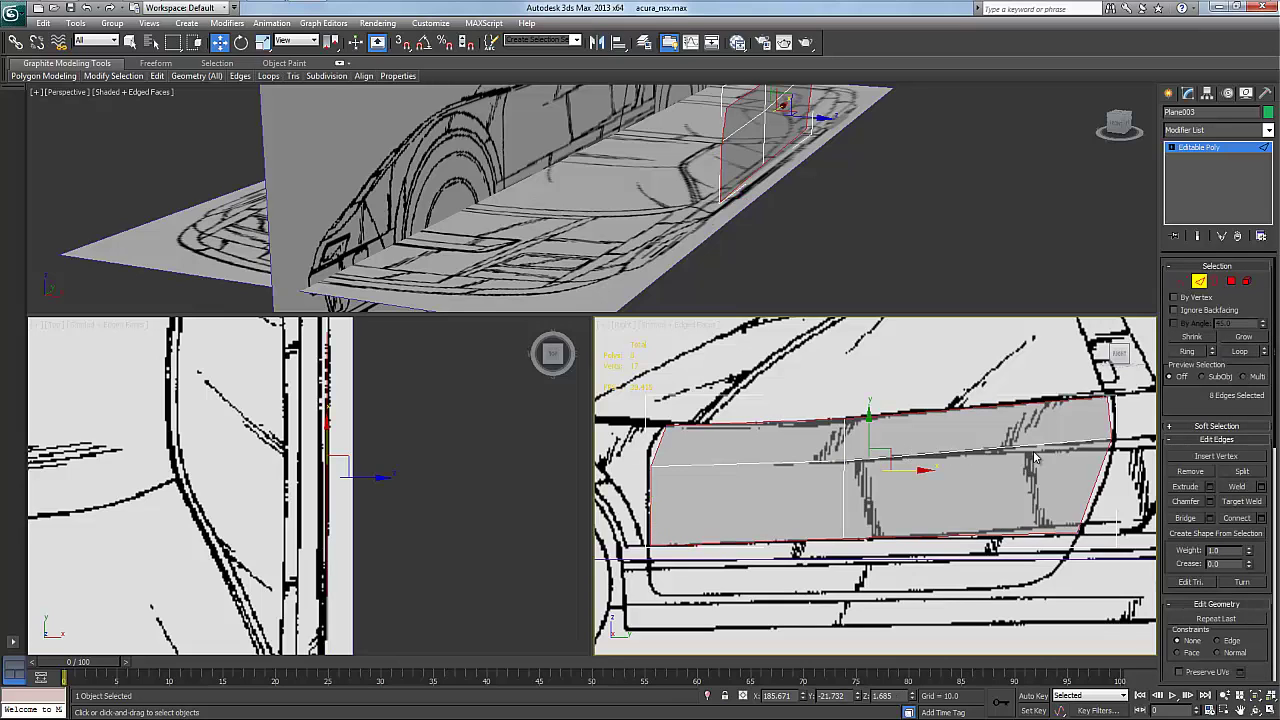
click(1109, 416)
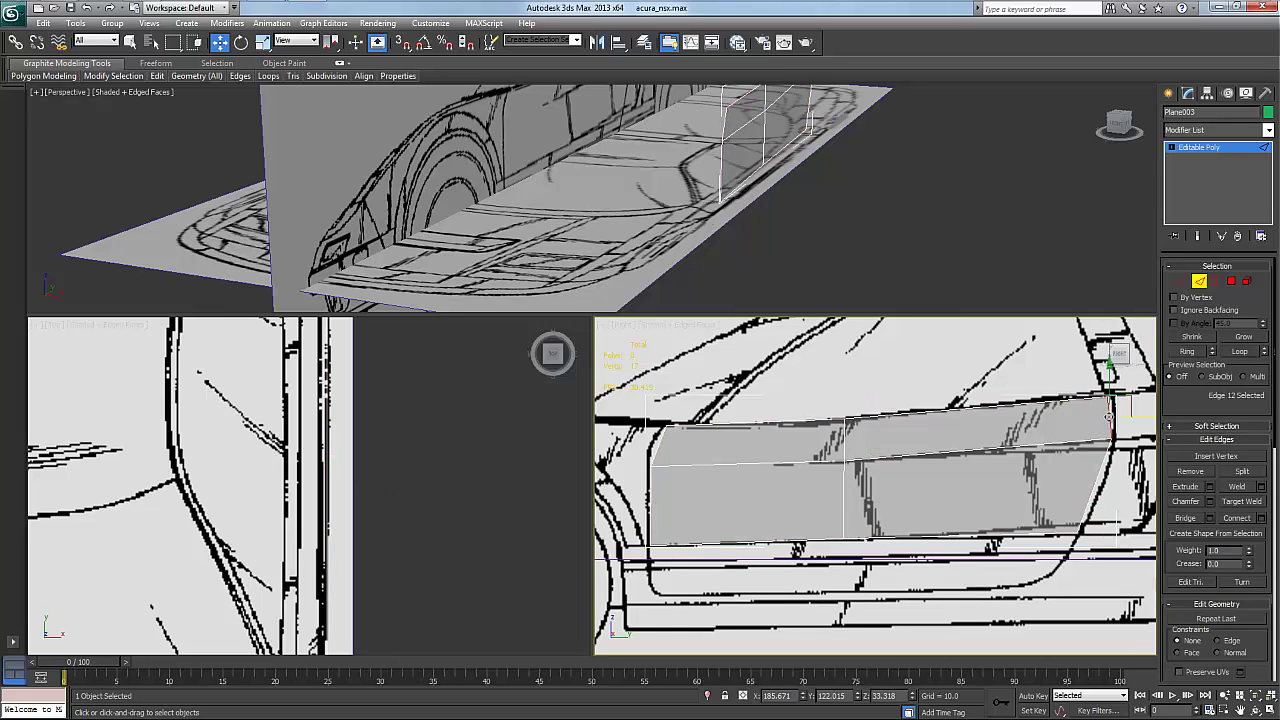
ctrl+click(845, 437)
ctrl+click(657, 447)
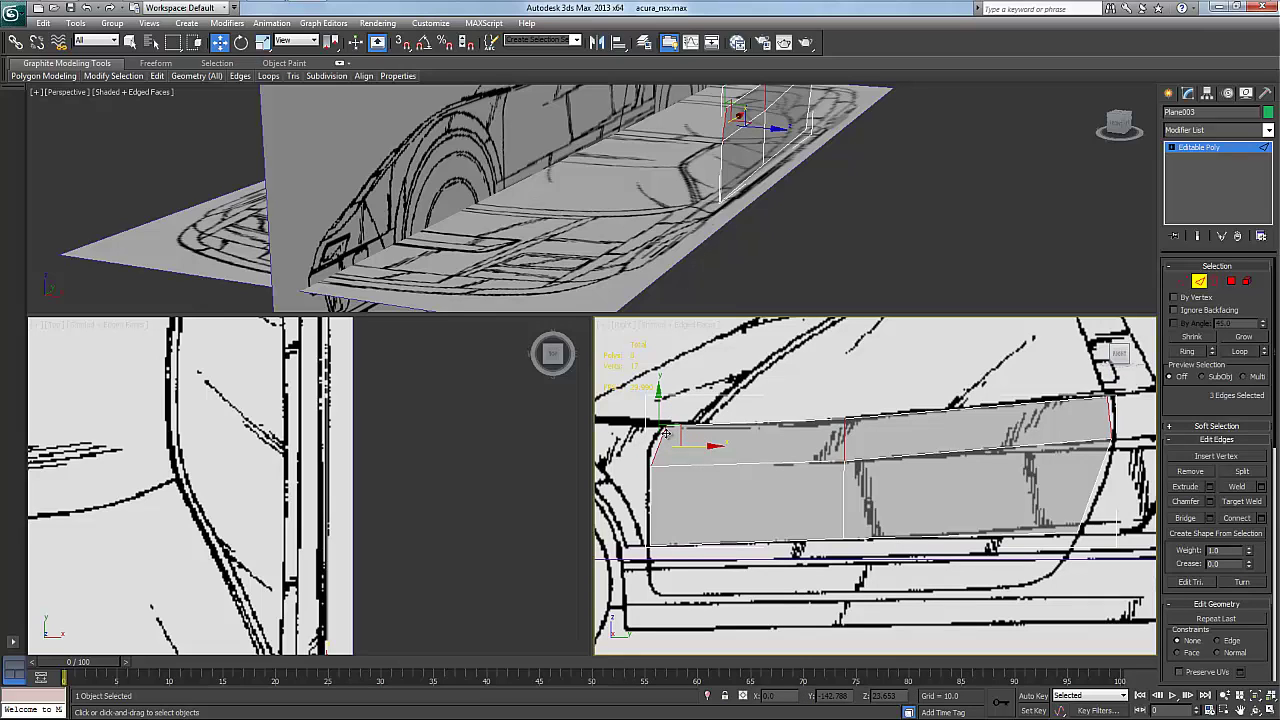
click(845, 446)
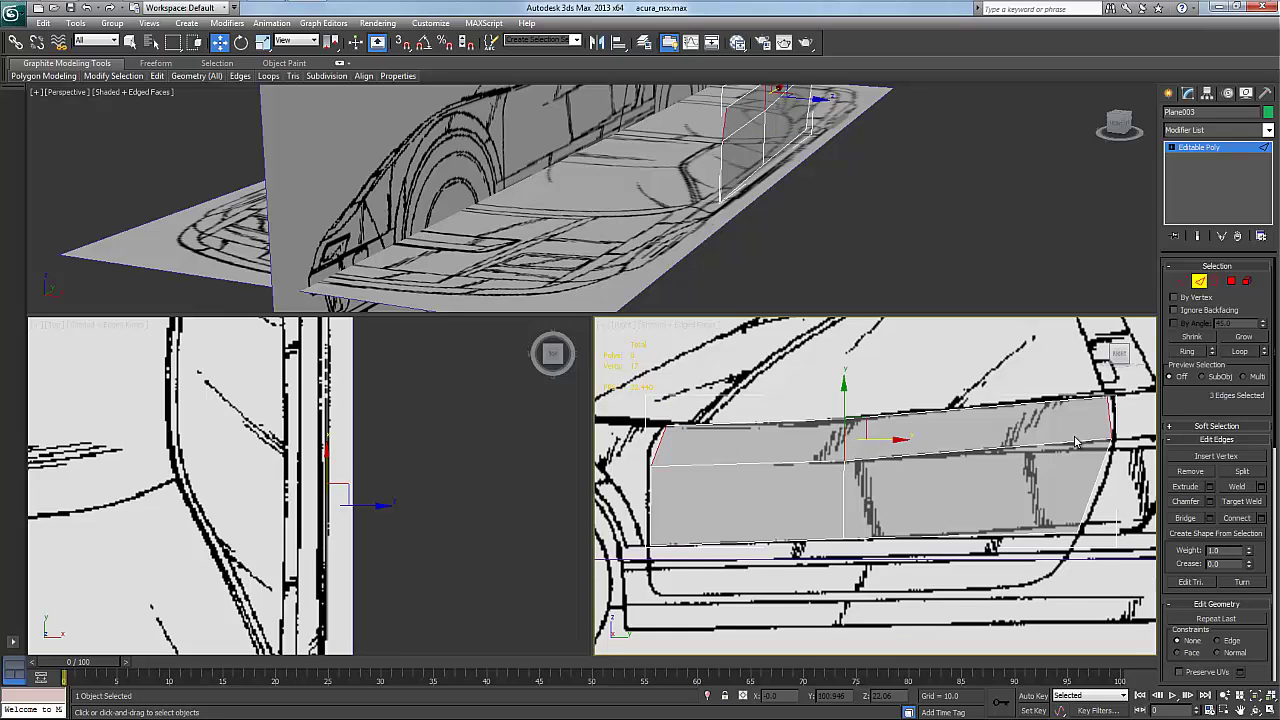
click(1249, 520)
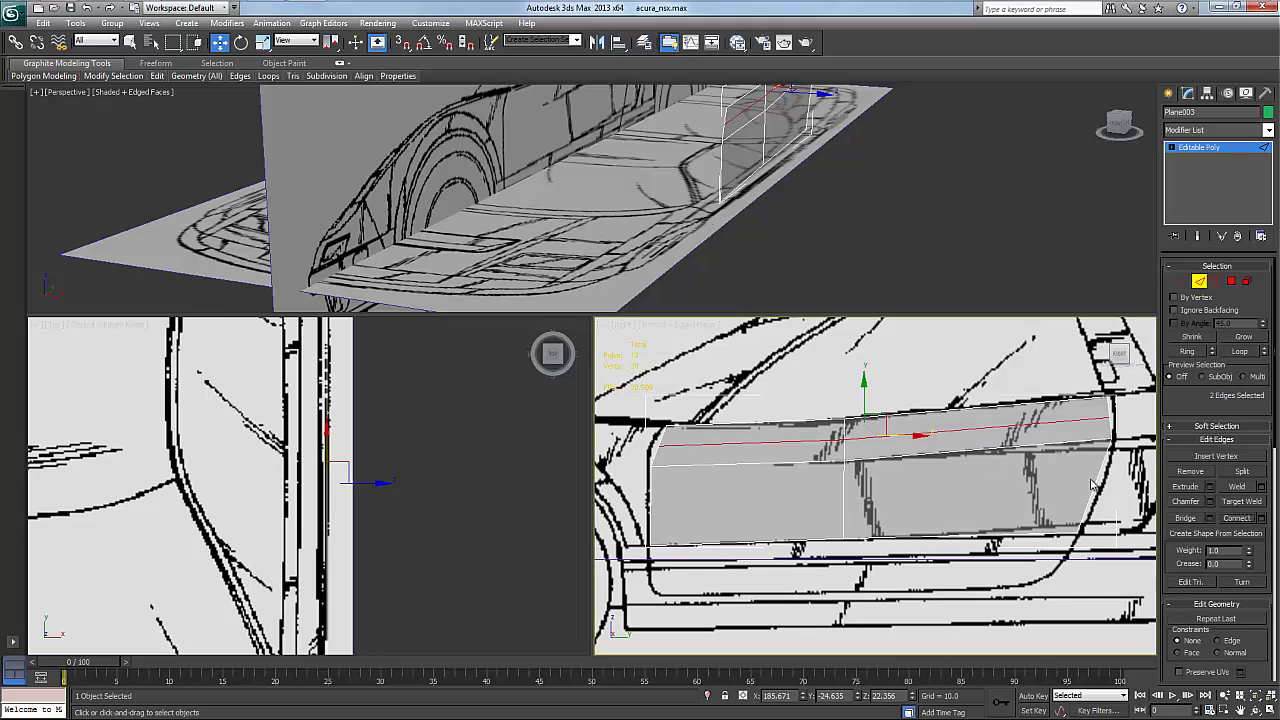
Move the new edge row's rear end vertex onto the rear door line and its front end vertex to about Y -150, Z 18.1
key(1)
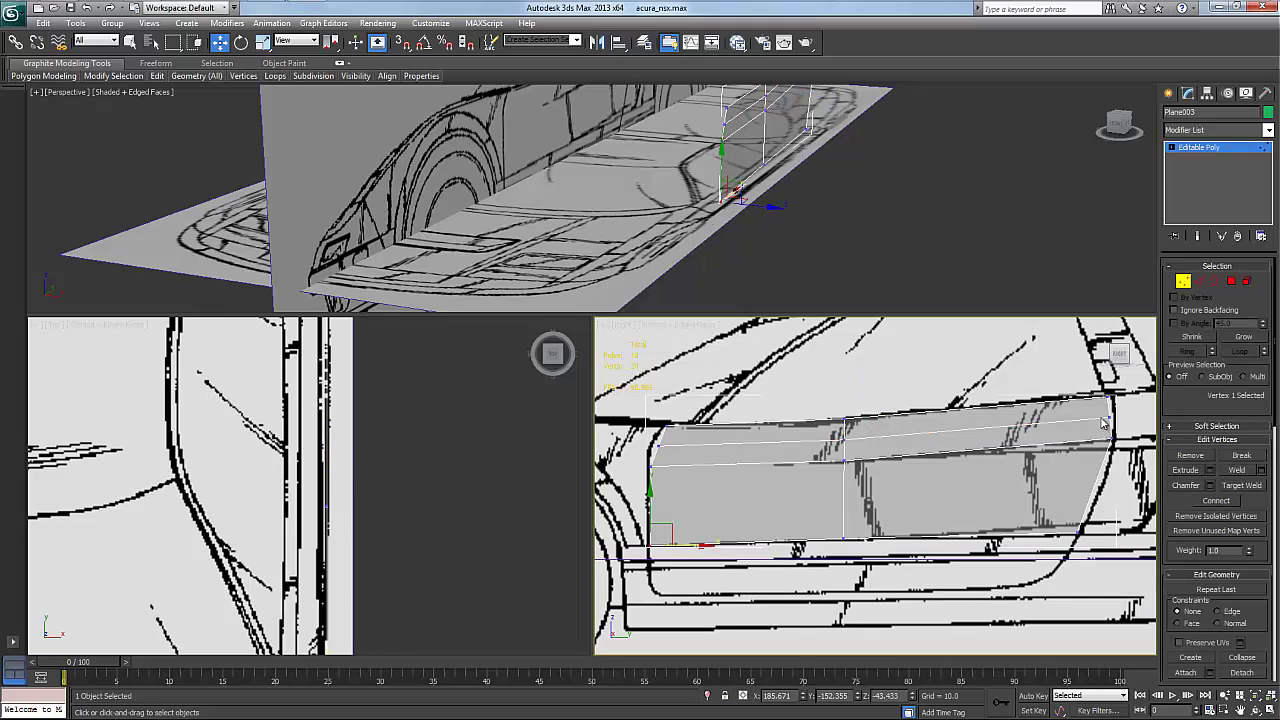
click(1118, 414)
drag(1132, 395, 1136, 394)
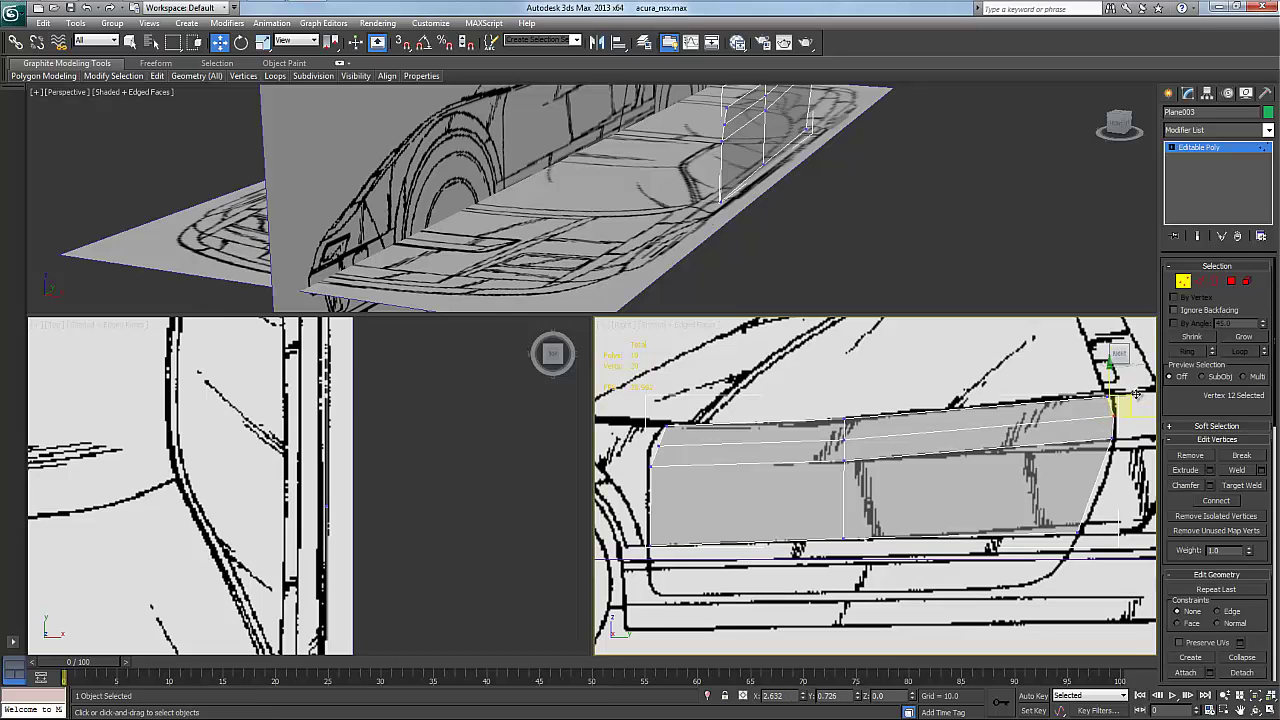
click(660, 438)
drag(672, 440, 671, 425)
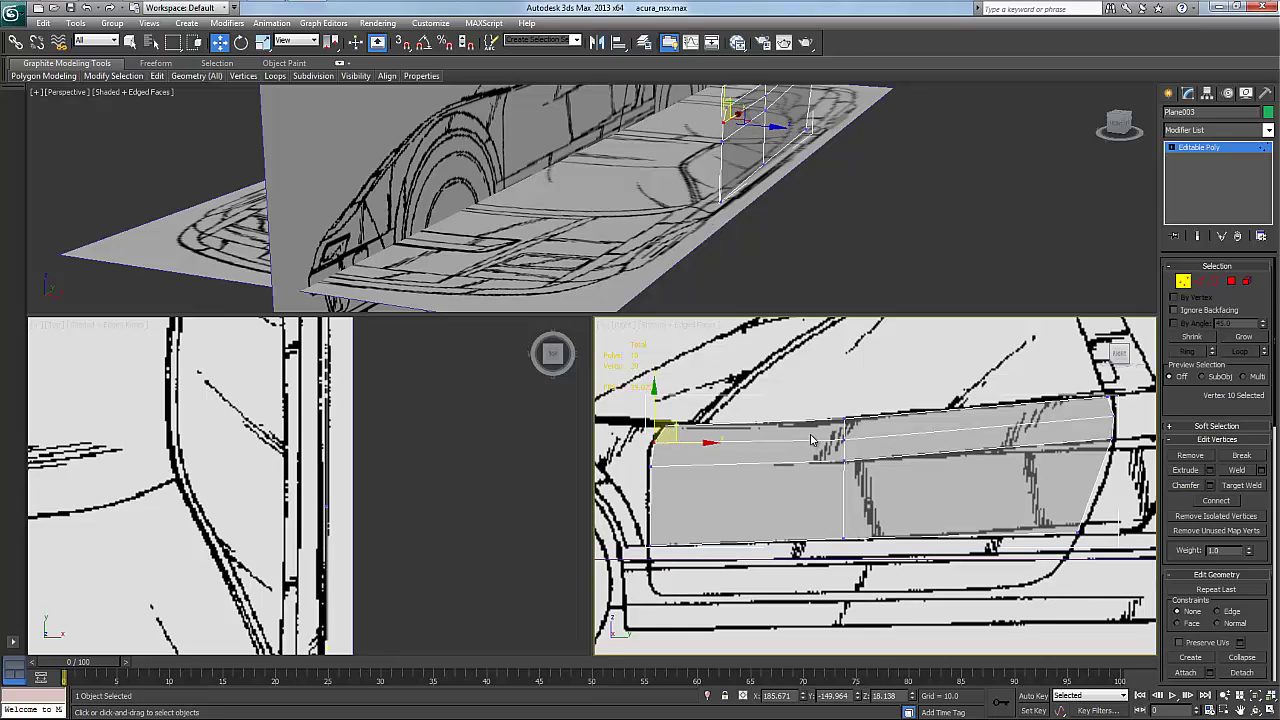
Move the middle vertex of the door's new upper edge row to about Y -36.6, Z 21.9
click(845, 425)
drag(841, 397, 841, 385)
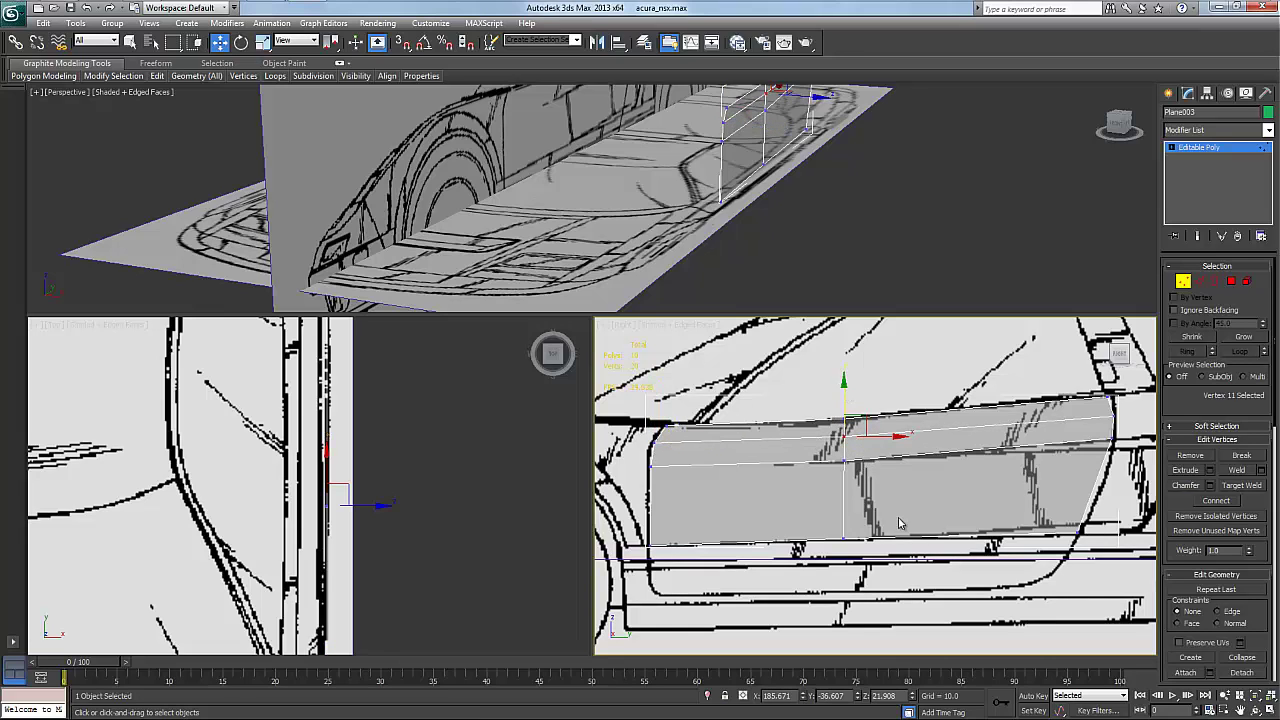
right_click(1081, 497)
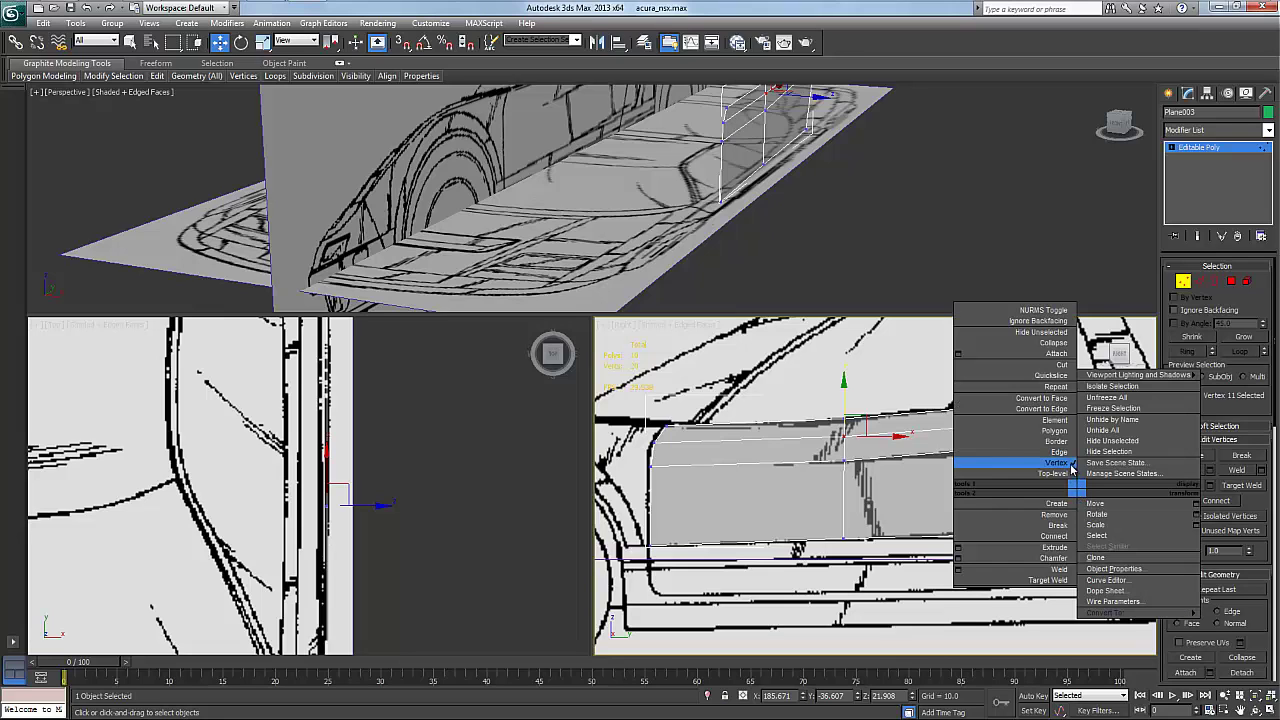
click(1075, 491)
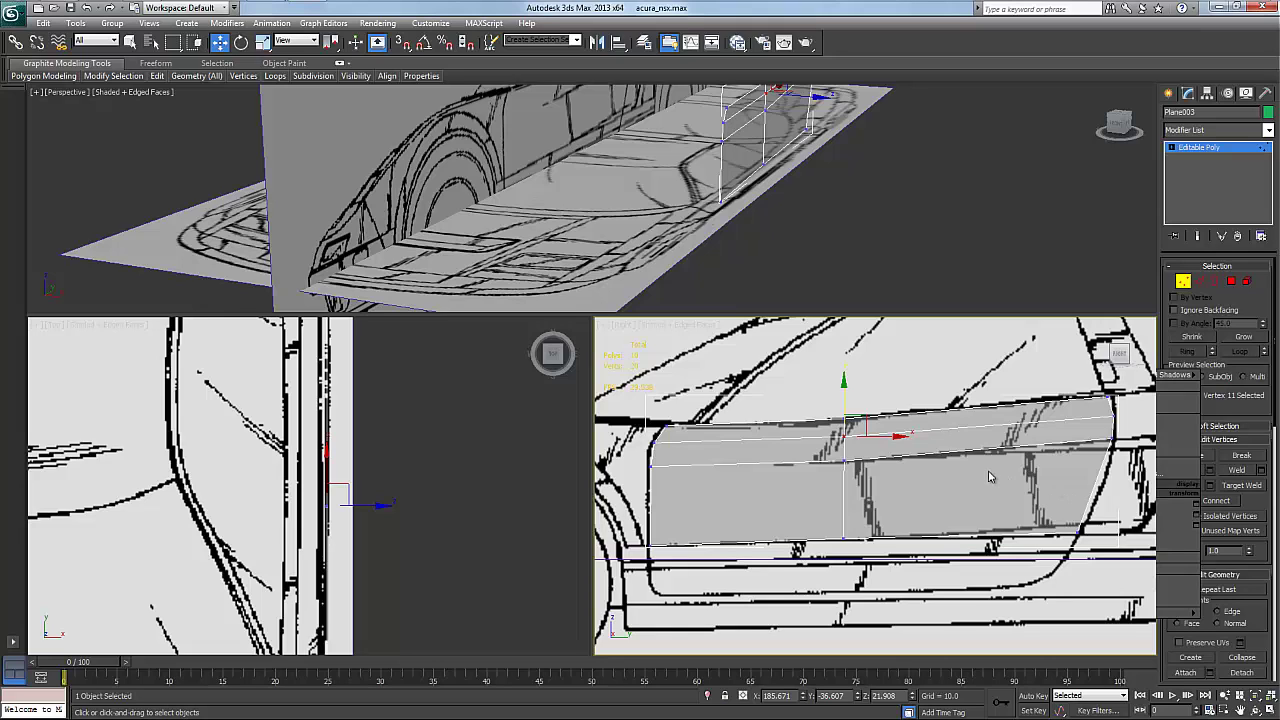
Switch to Edge level and select the door plane's two bottom edges
right_click(987, 475)
click(968, 441)
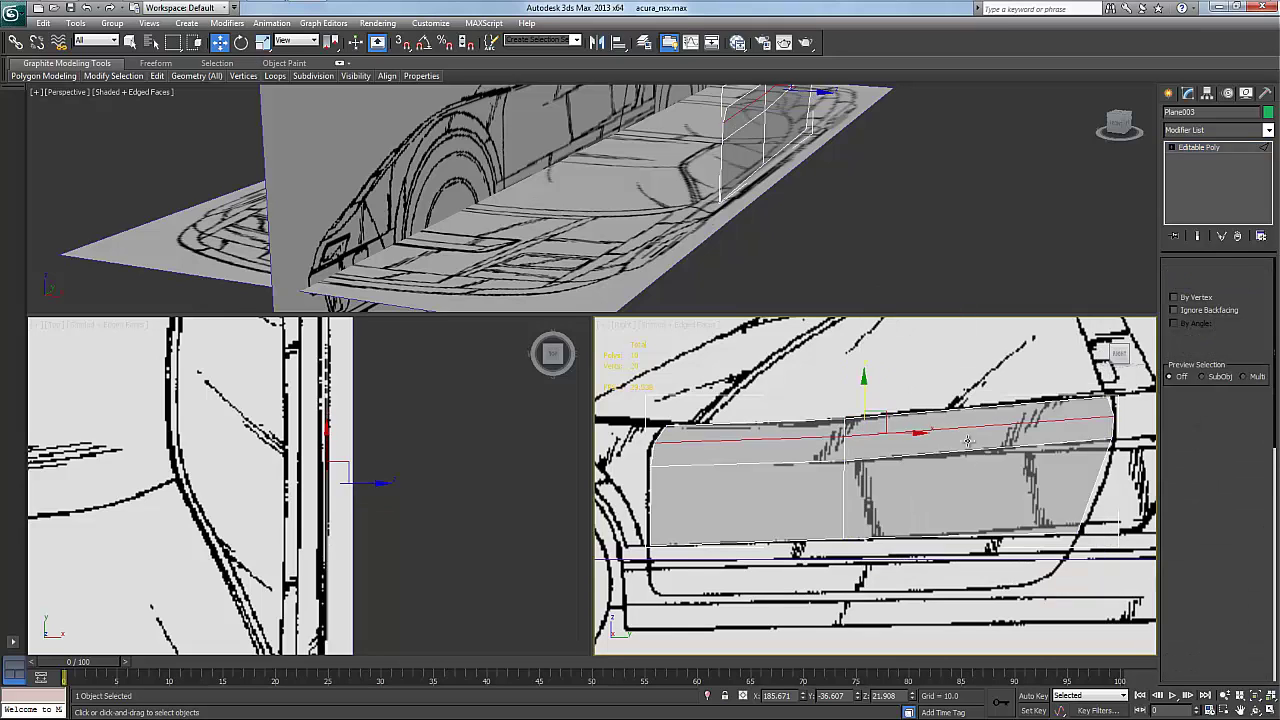
click(868, 537)
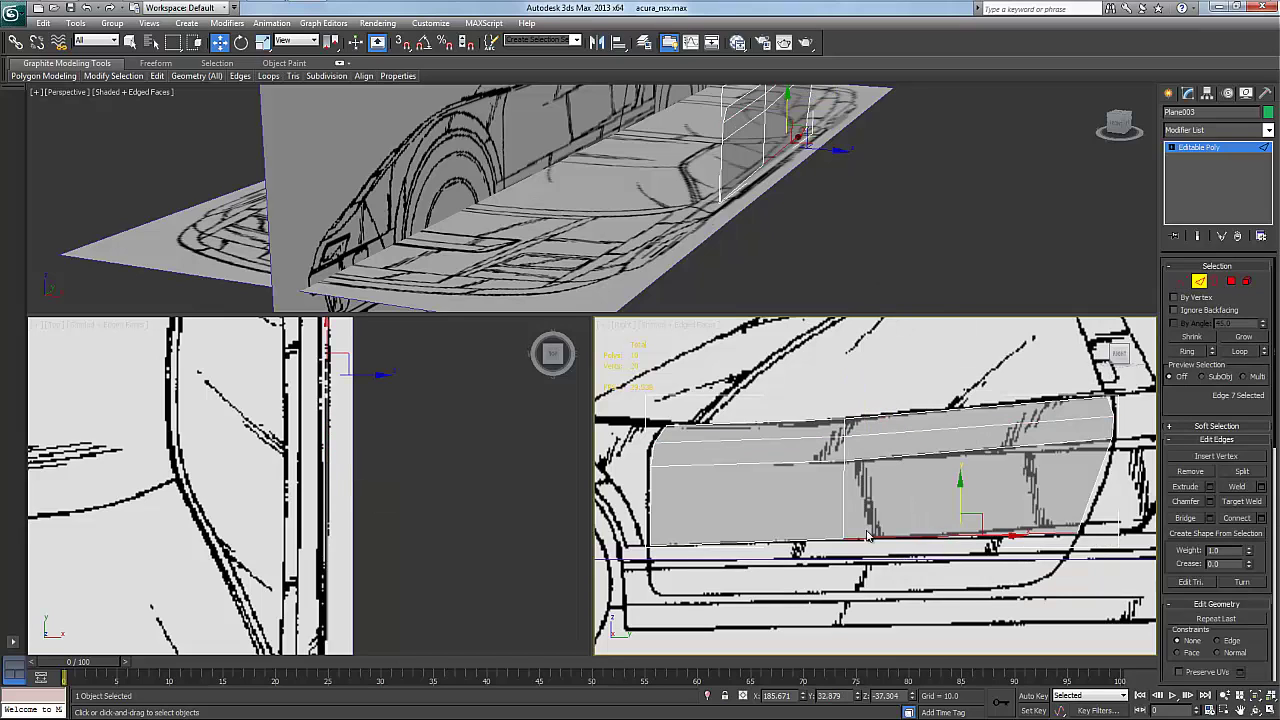
ctrl+click(812, 540)
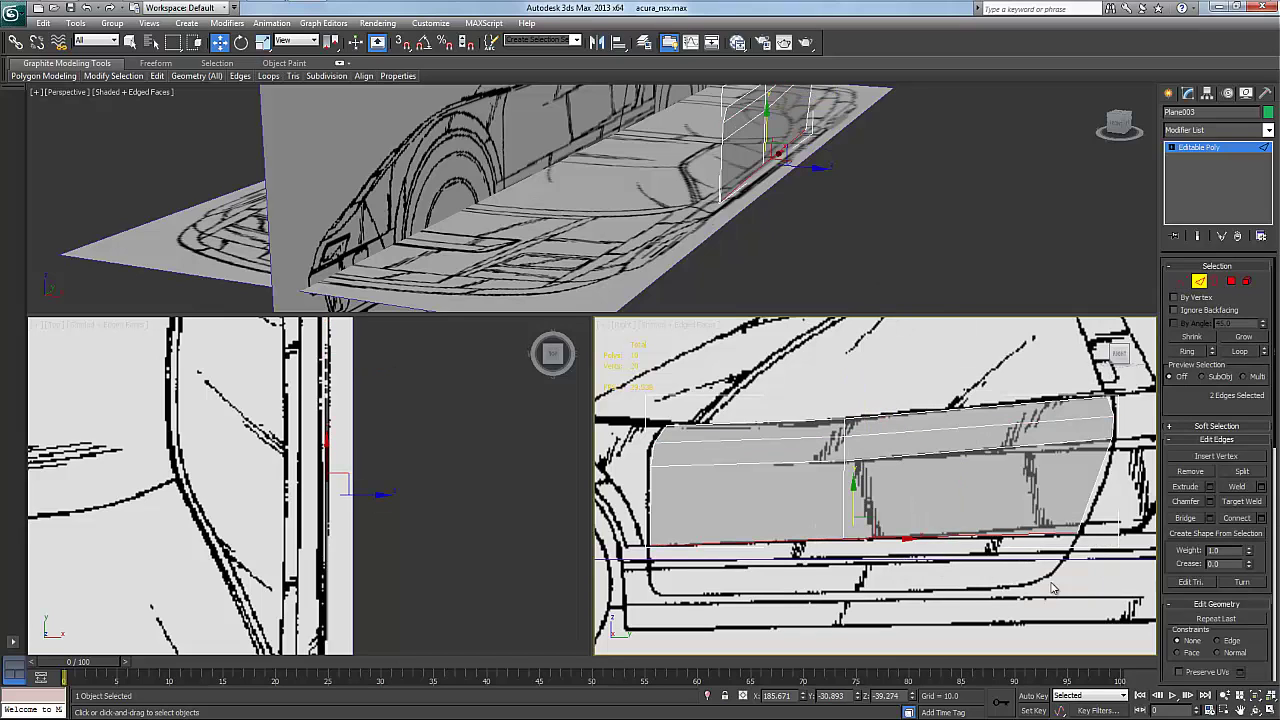
click(1209, 487)
click(1210, 487)
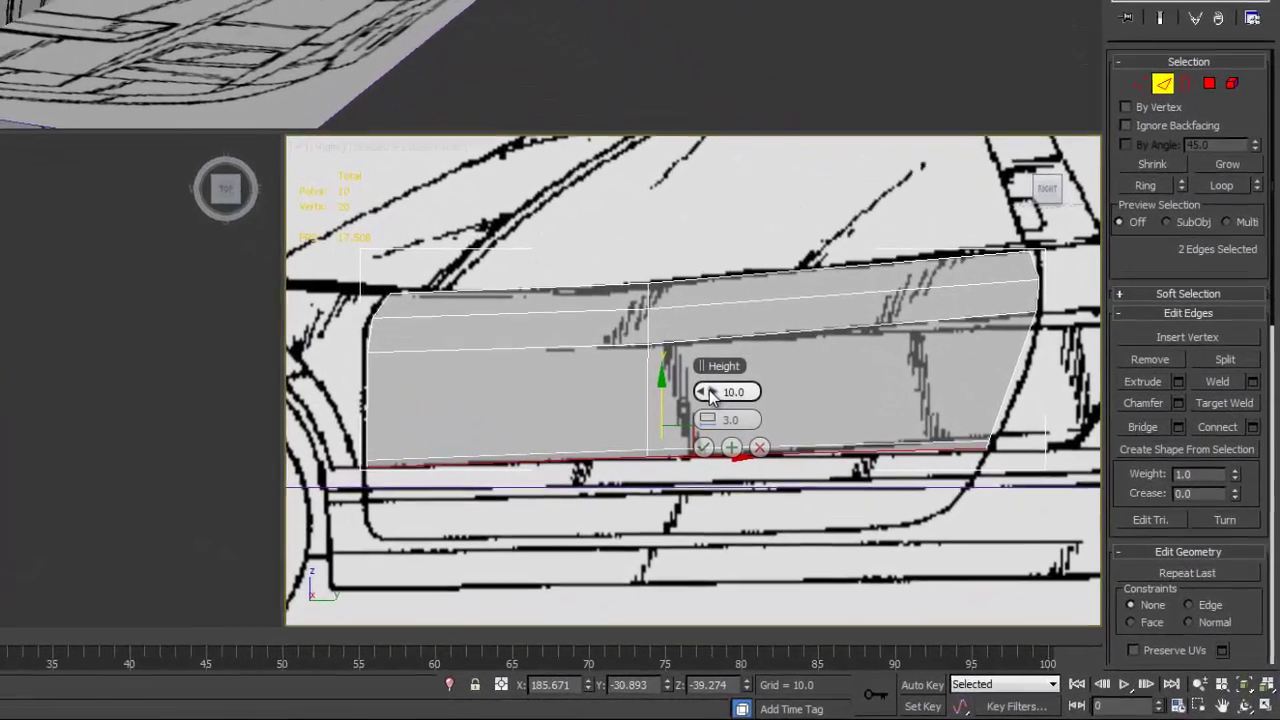
drag(887, 497, 934, 499)
drag(762, 389, 687, 381)
right_click(687, 381)
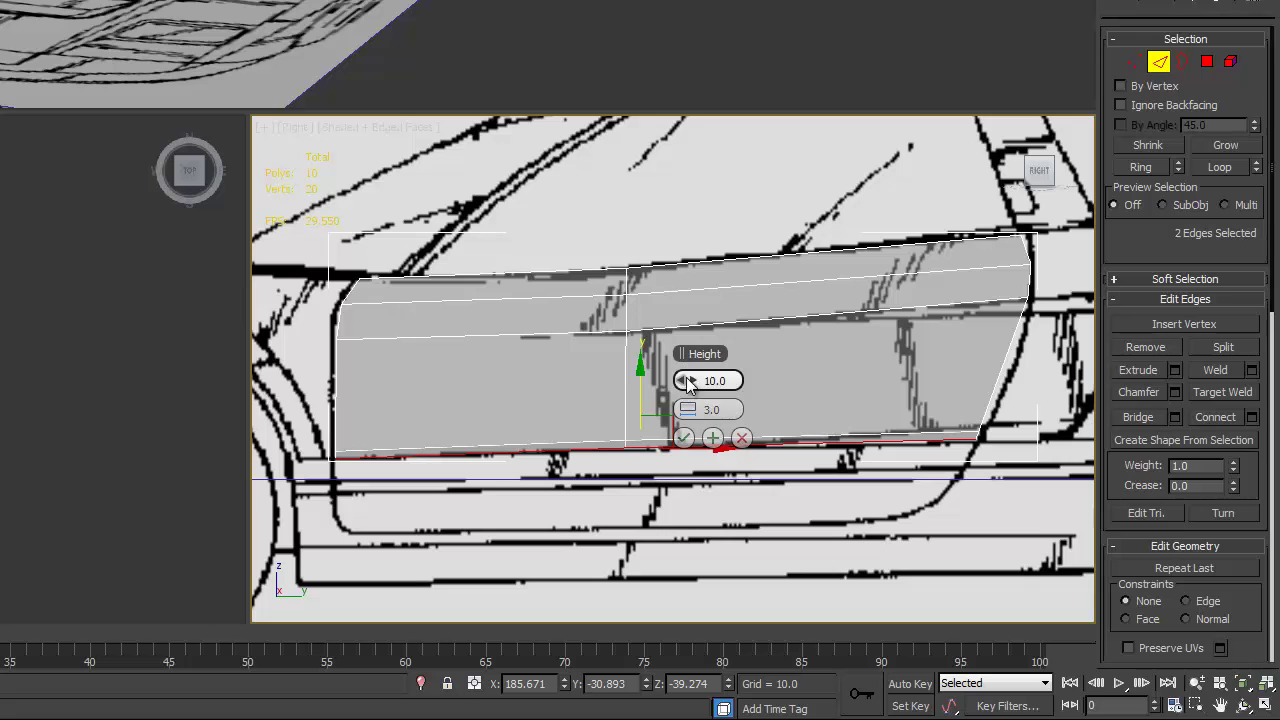
drag(689, 409, 729, 410)
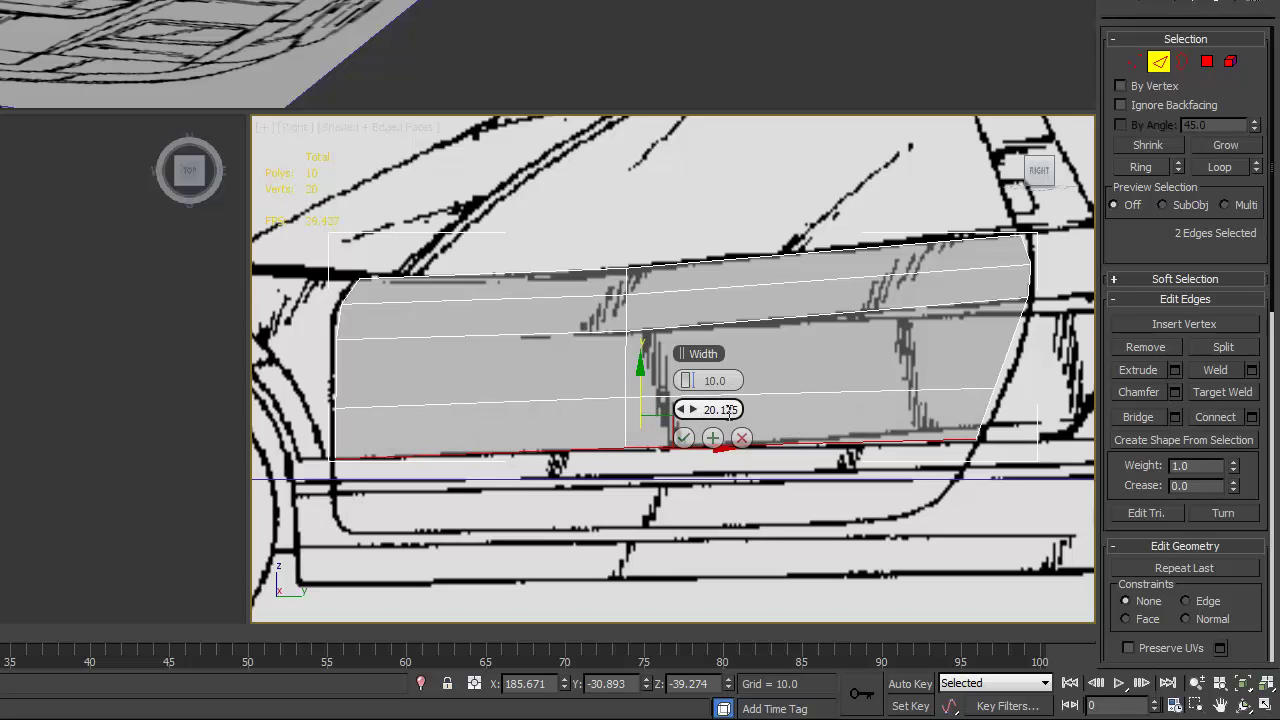
key(ctrl+z)
key(ctrl+z)
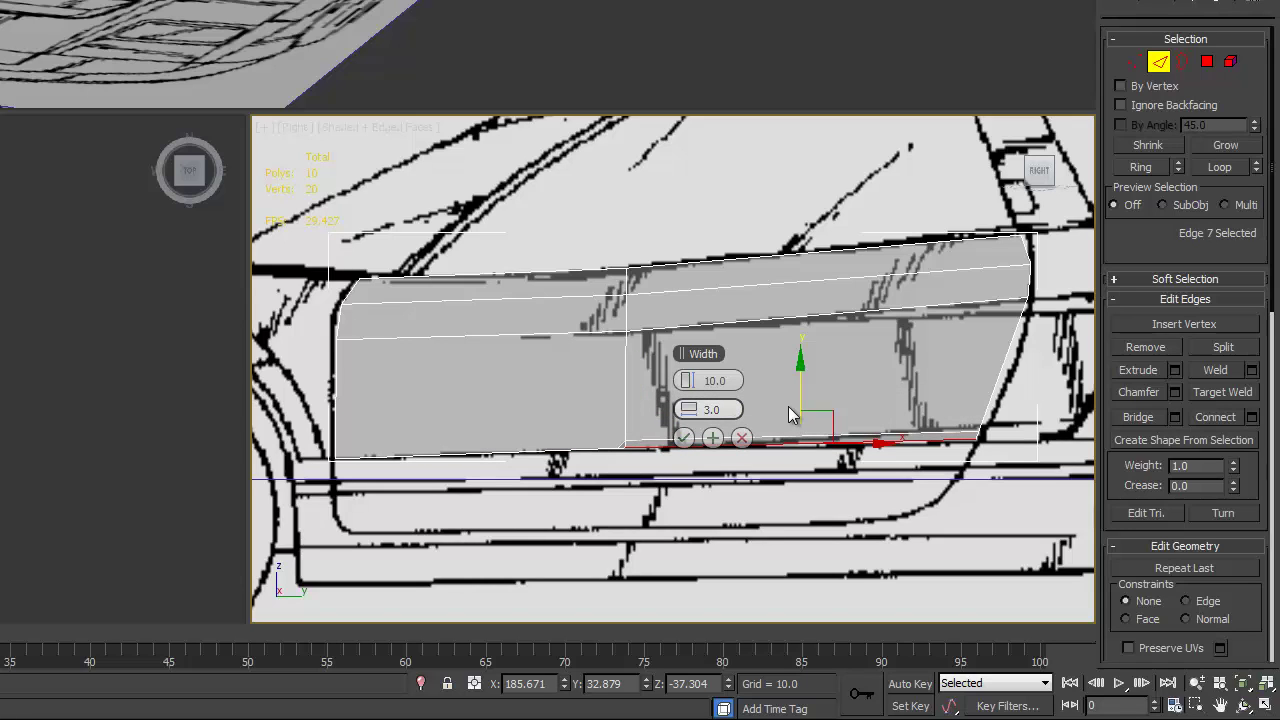
mouse_move(692, 411)
mouse_down()
mouse_move(725, 415)
mouse_move(694, 412)
mouse_up()
click(678, 490)
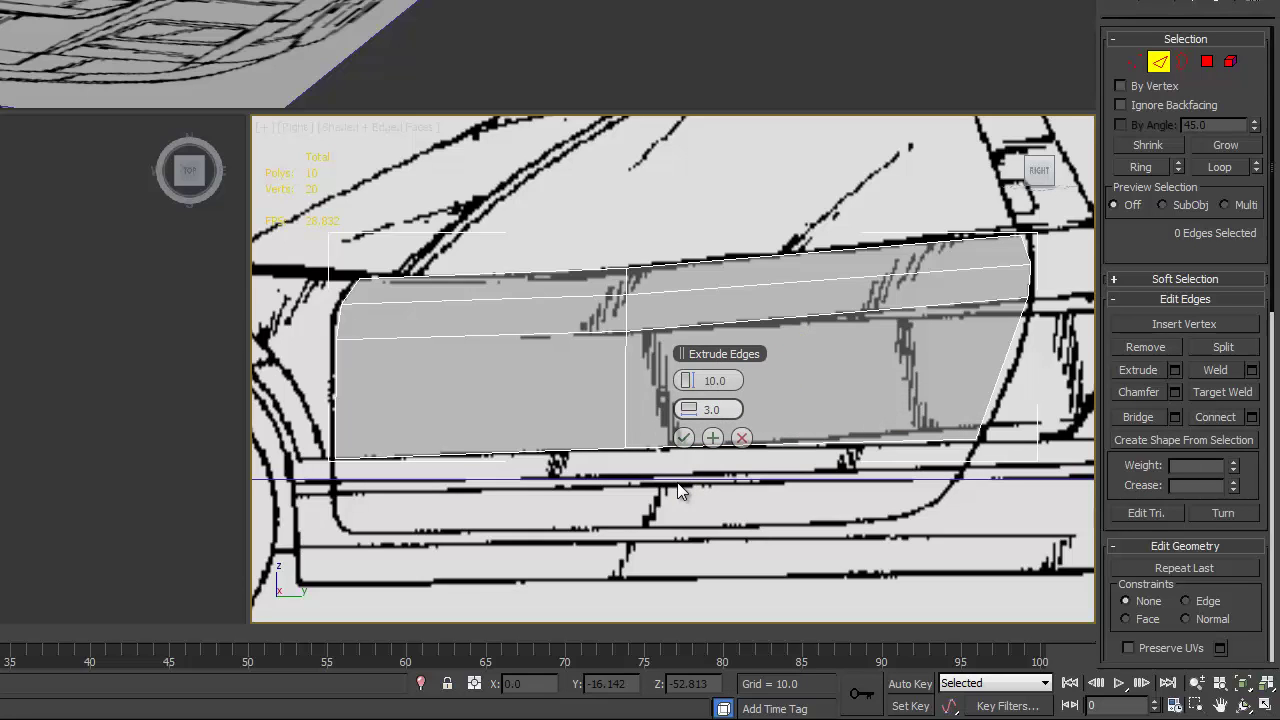
click(609, 448)
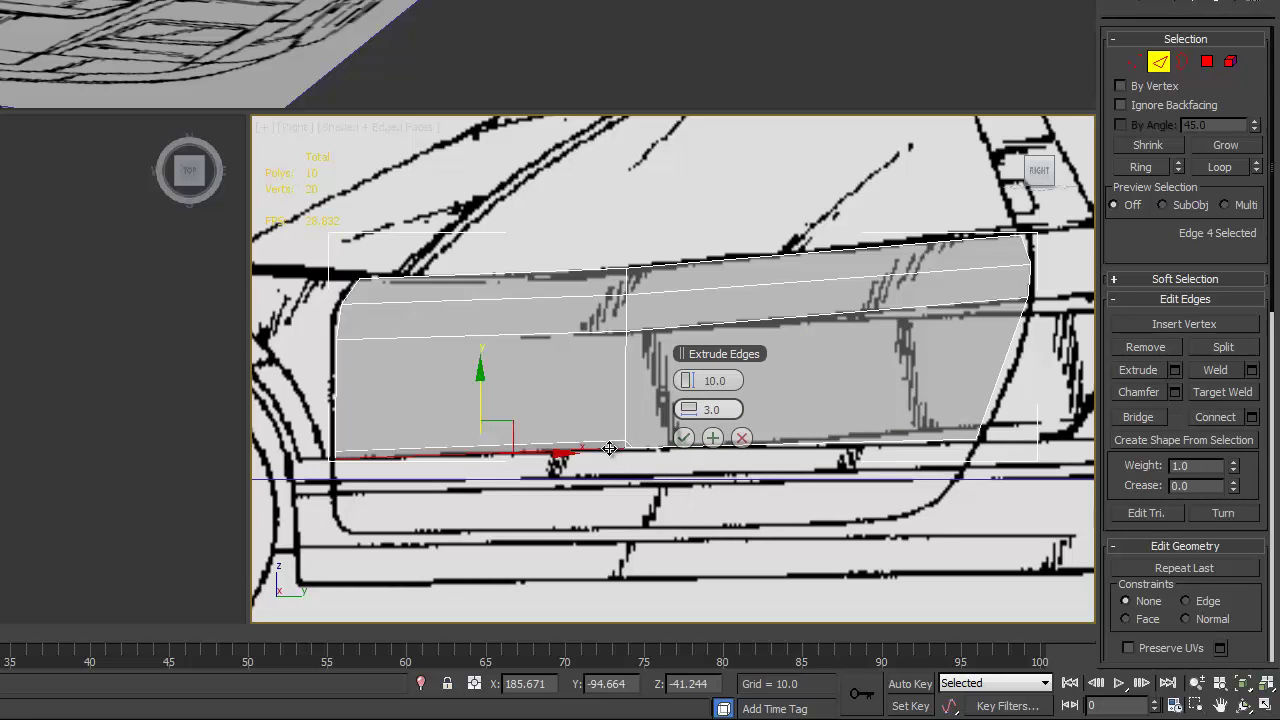
ctrl+click(771, 443)
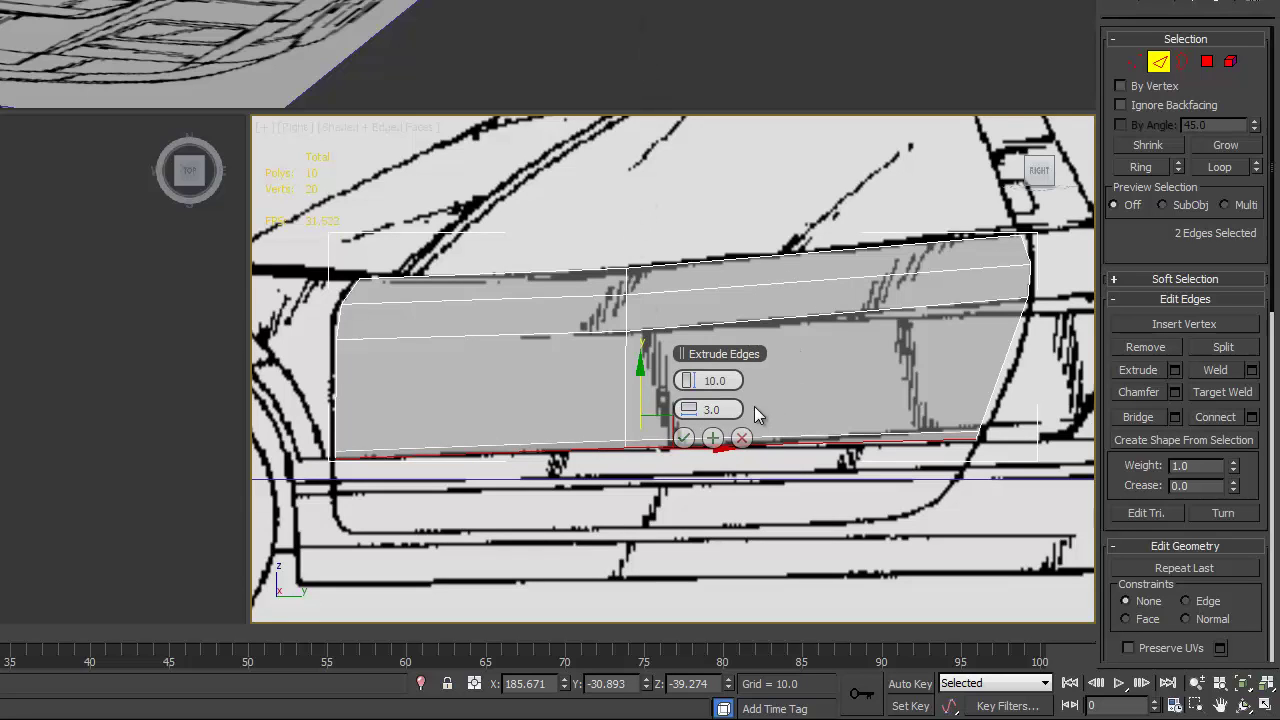
click(741, 438)
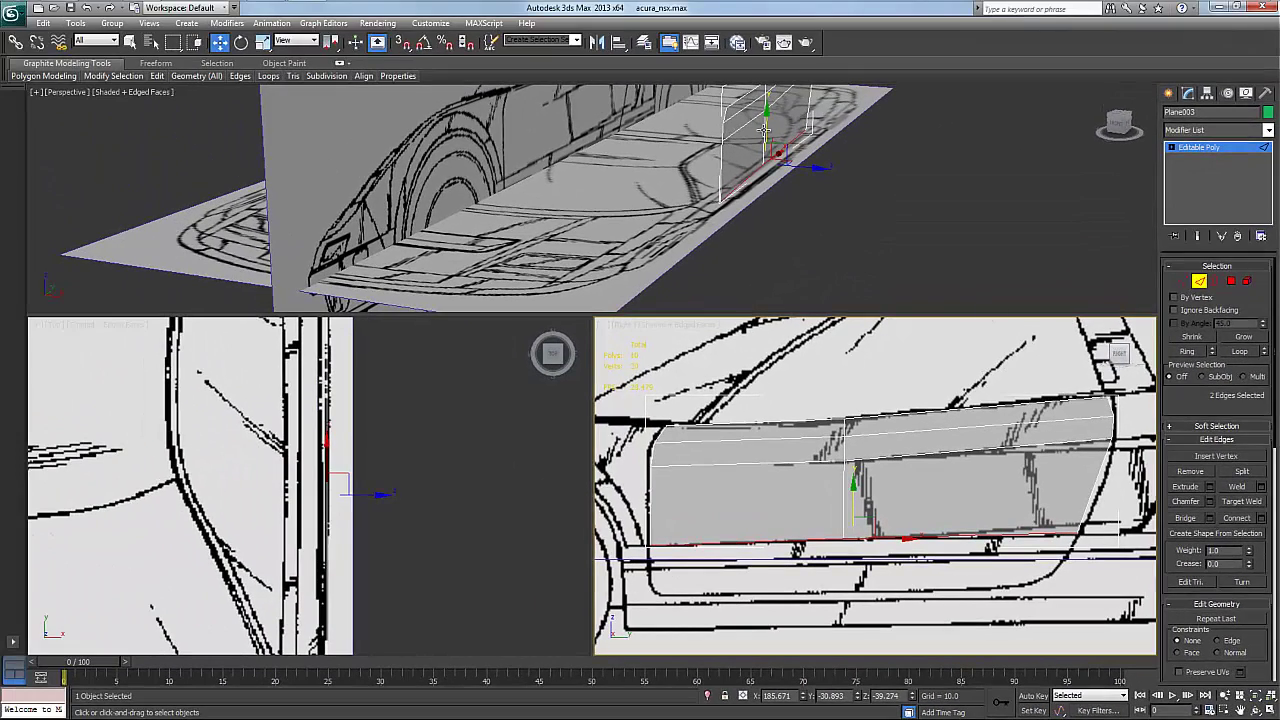
Extend the two selected bottom edges down to the door's lower outline as a new polygon row, at about Z -68.7
right_click(824, 407)
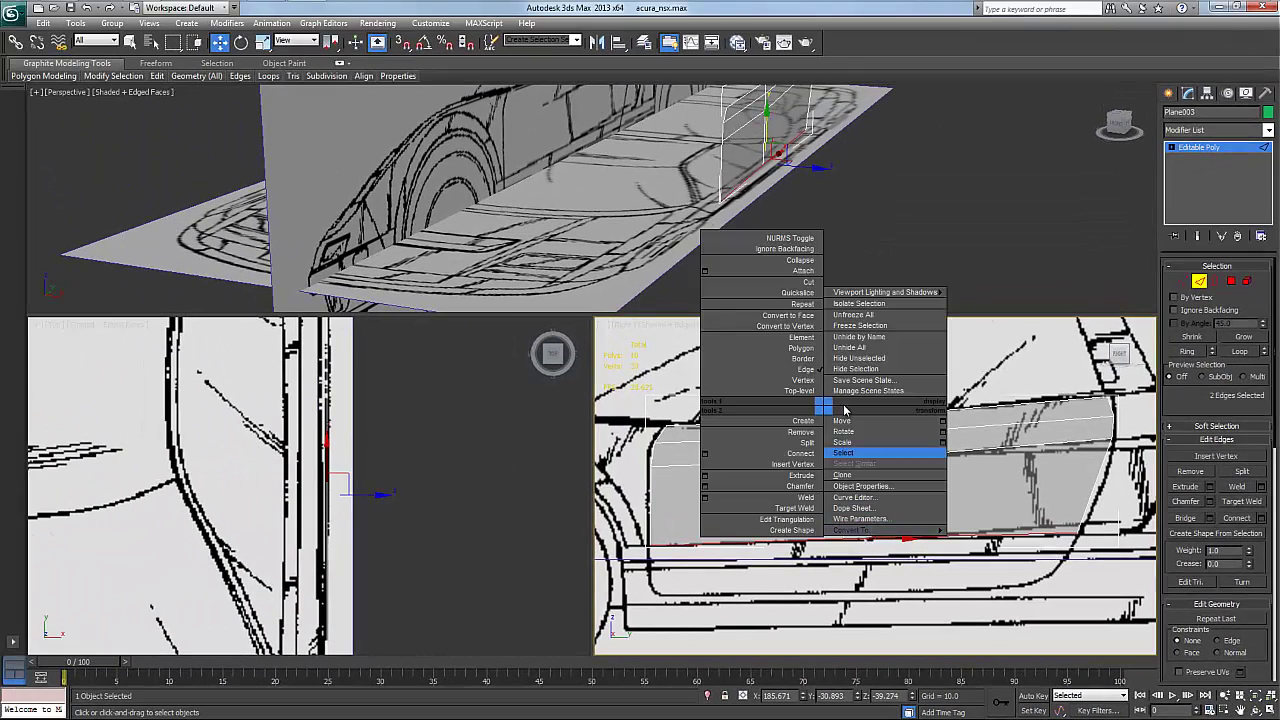
click(798, 542)
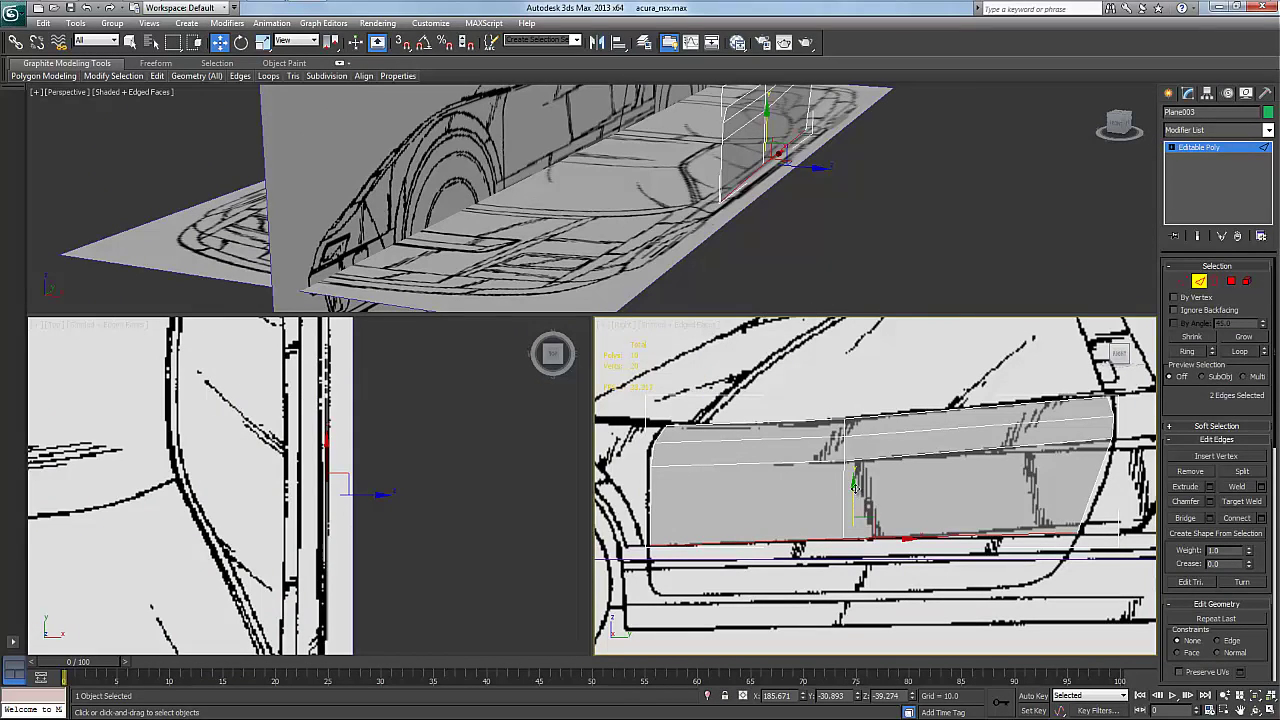
shift+drag(853, 484, 850, 543)
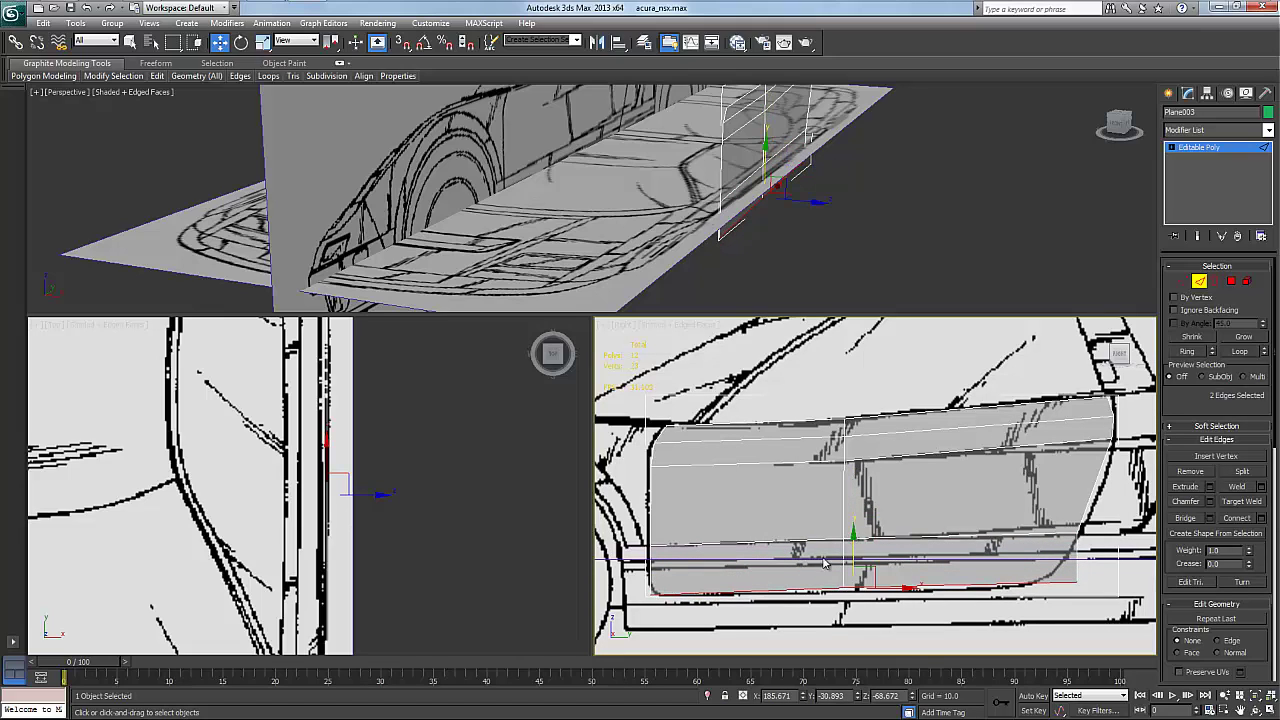
At Vertex level, move the bottom row's front vertex to about Y -149, Z -70.3 and lower its middle vertex to the same height
right_click(739, 576)
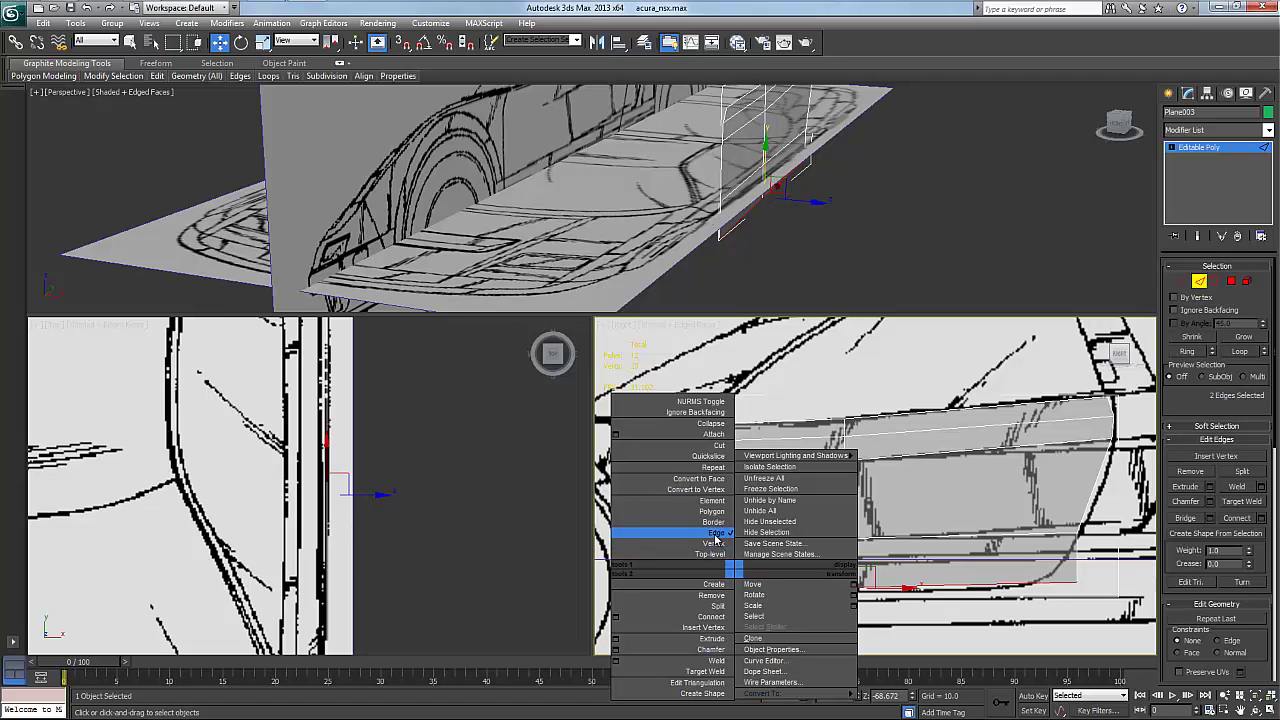
click(712, 543)
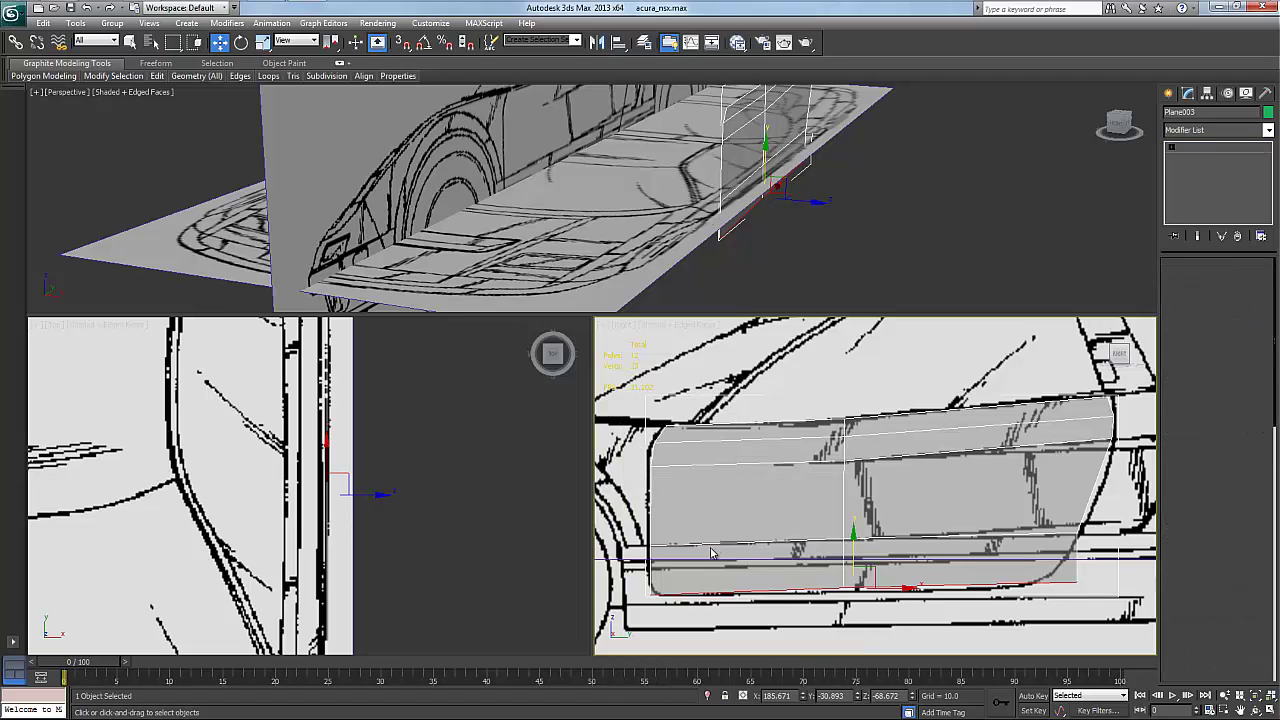
click(651, 589)
drag(665, 571, 678, 564)
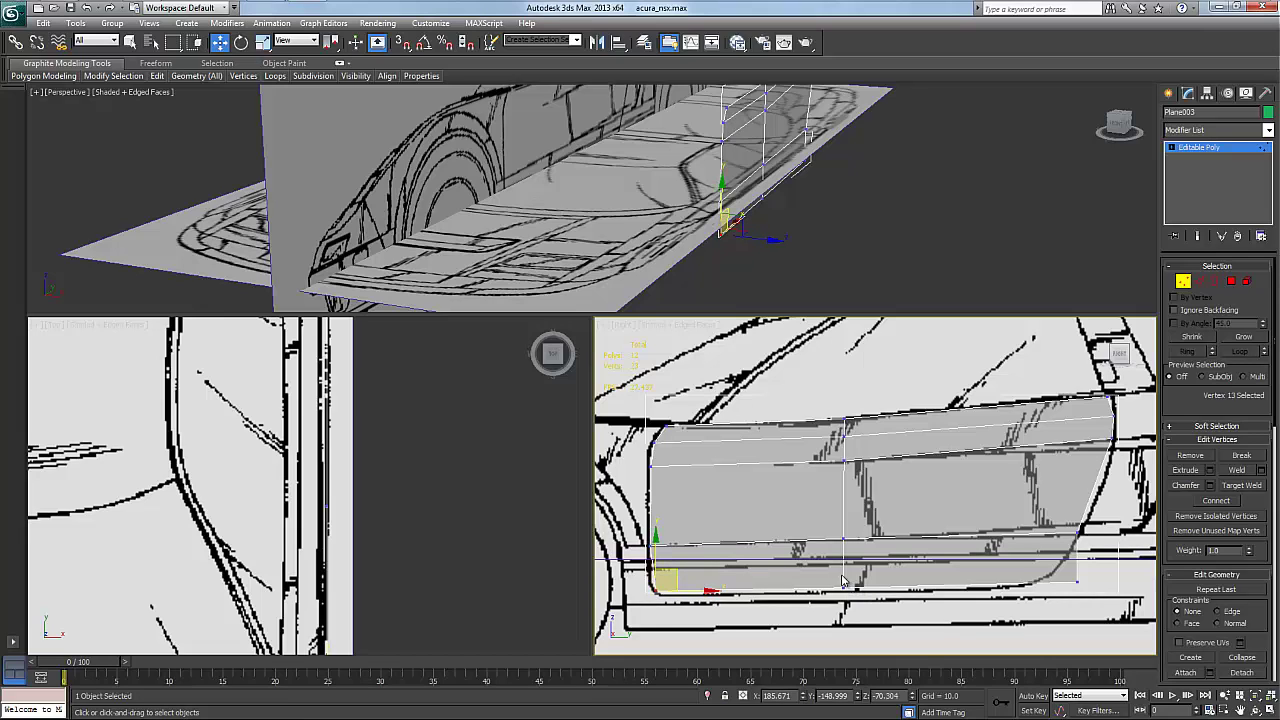
click(843, 540)
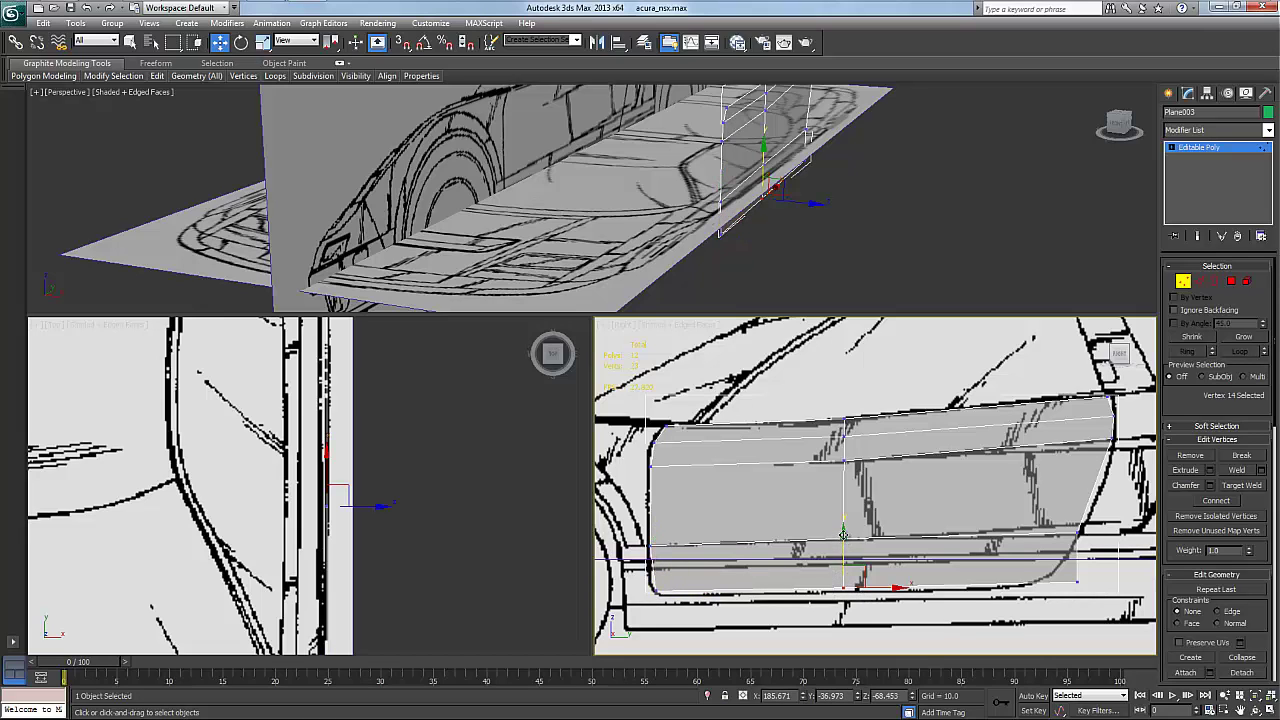
drag(843, 535, 856, 545)
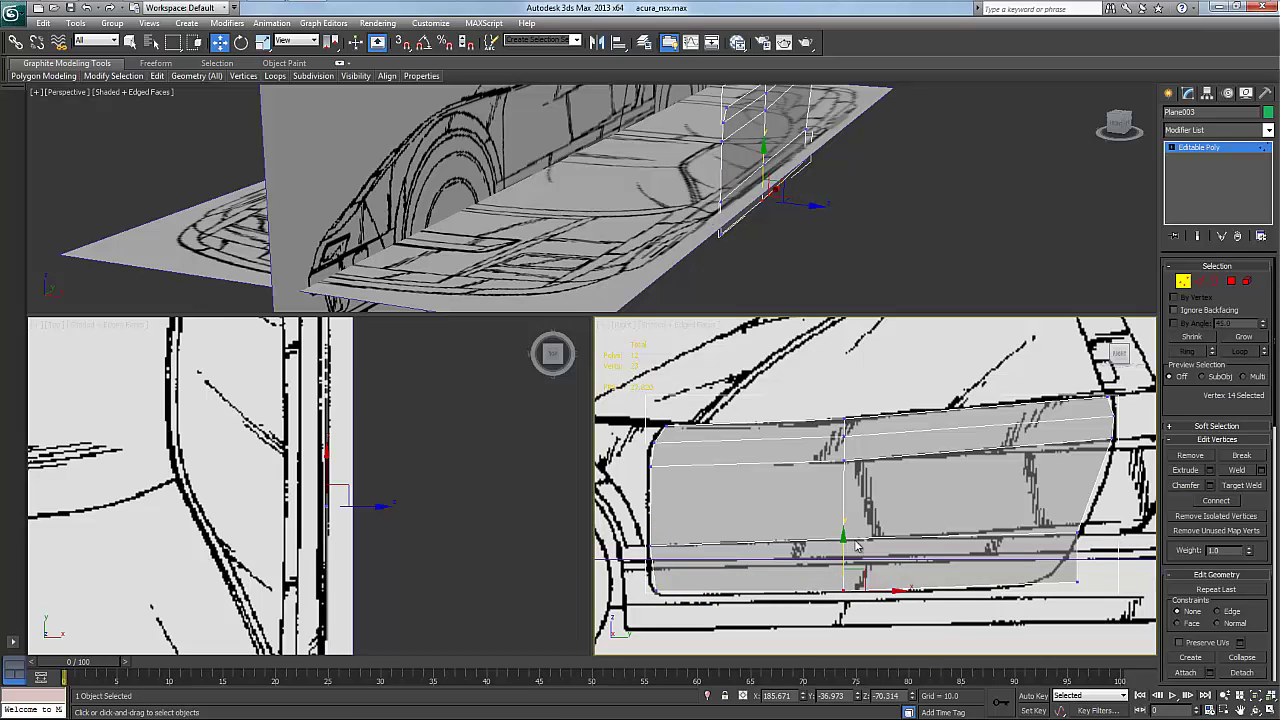
Move the bottom rear vertex onto the curved door line at about Y 89.8, Z -56.5 and raise the other two bottom vertices to about Z -60.6
click(1076, 581)
drag(1117, 585, 1073, 545)
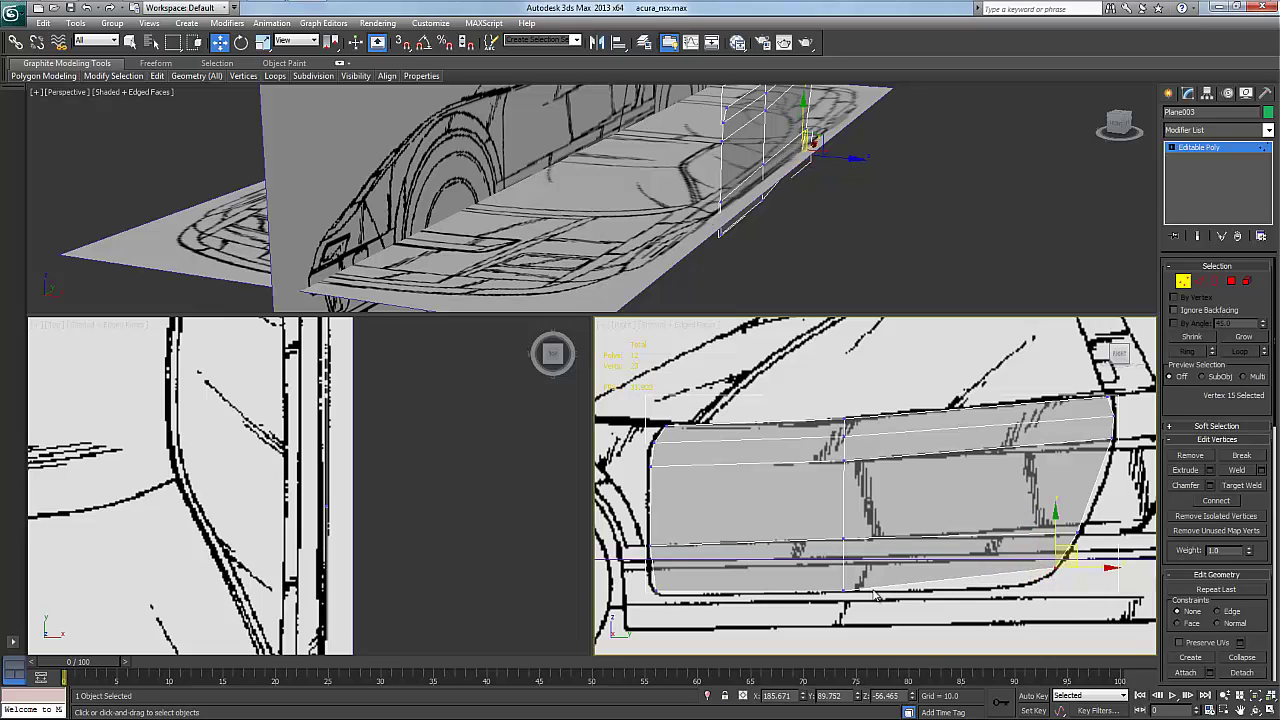
drag(645, 575, 886, 636)
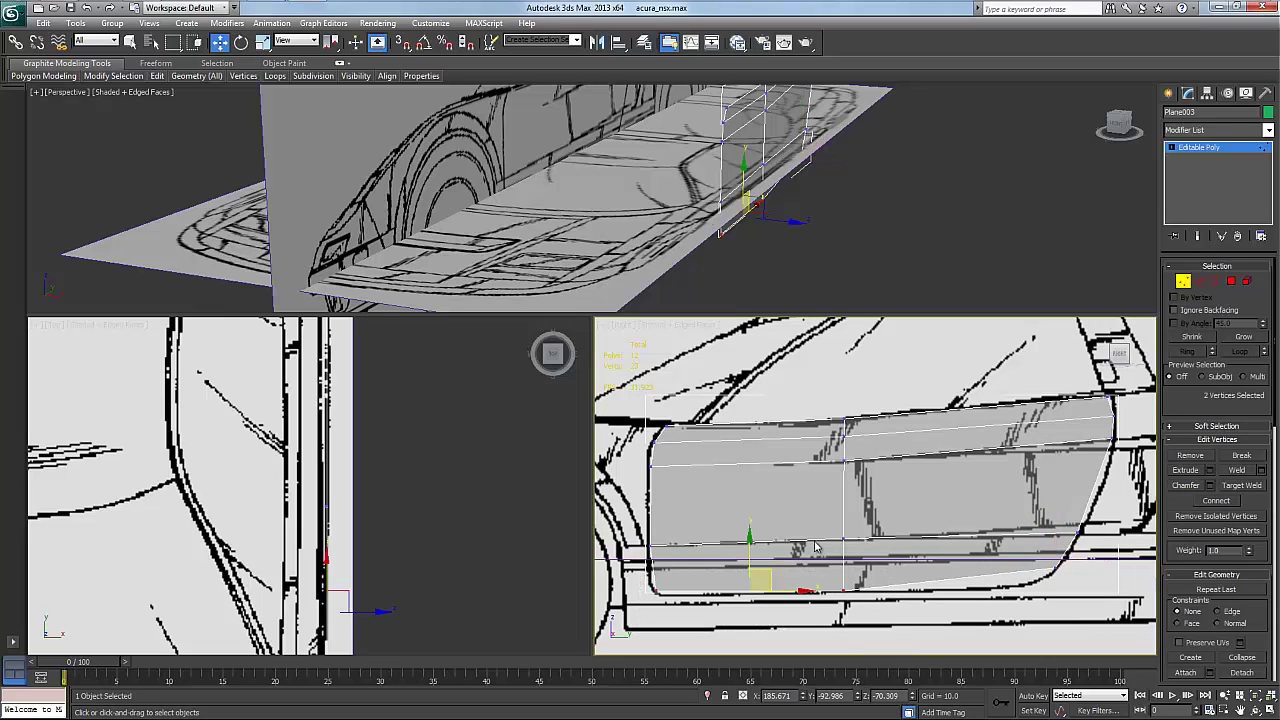
drag(748, 535, 749, 519)
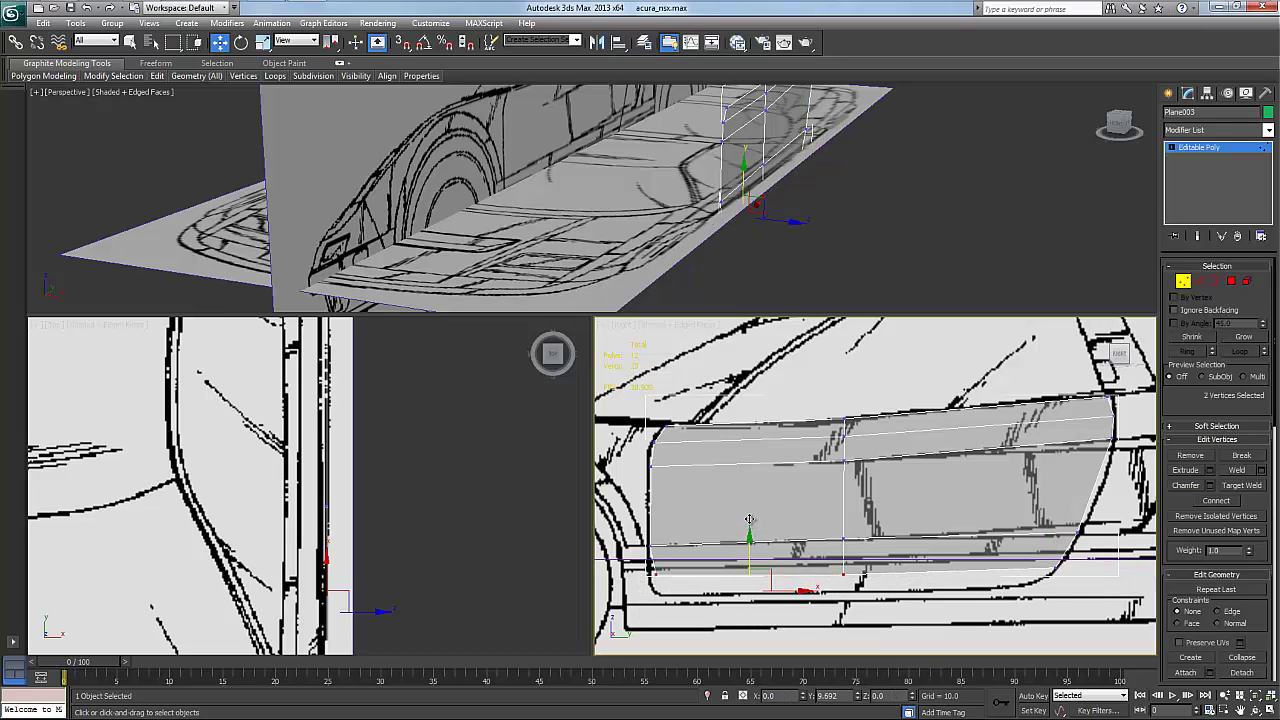
Place the bottom front vertex at about Y -151.6, Z -61.3 and raise the bottom middle vertex to about Z -58.5
click(653, 568)
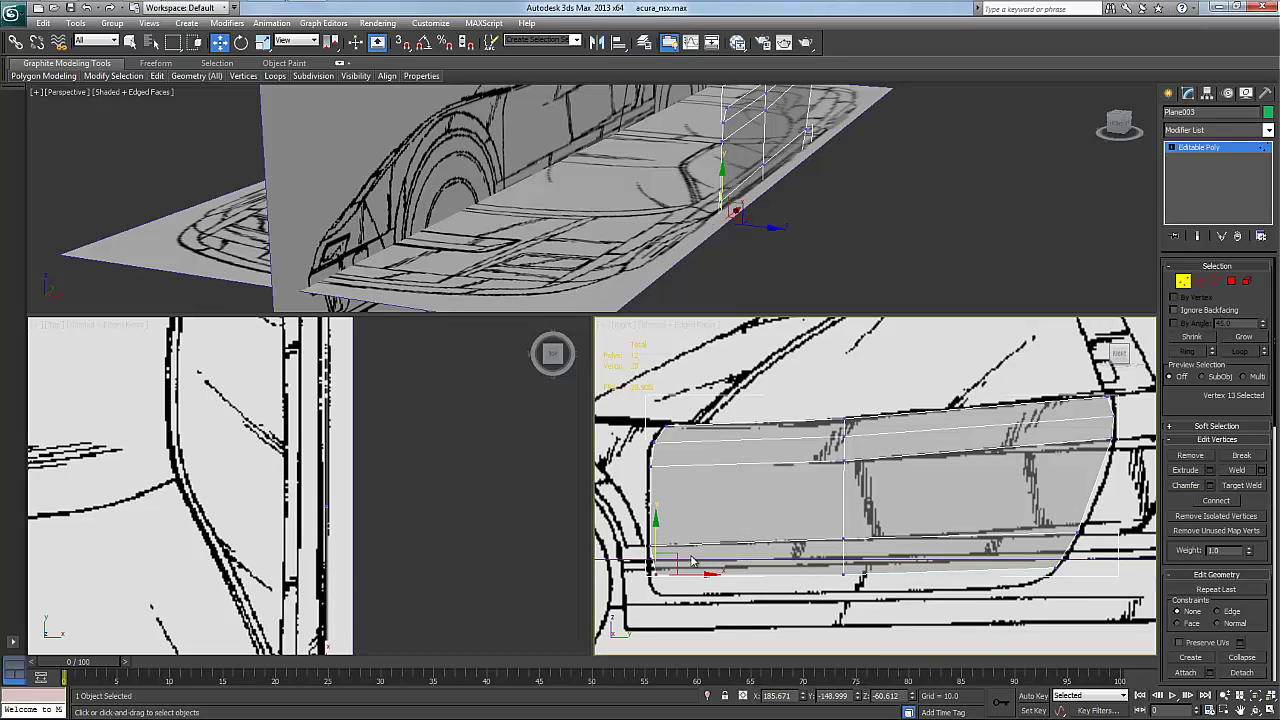
drag(674, 558, 669, 560)
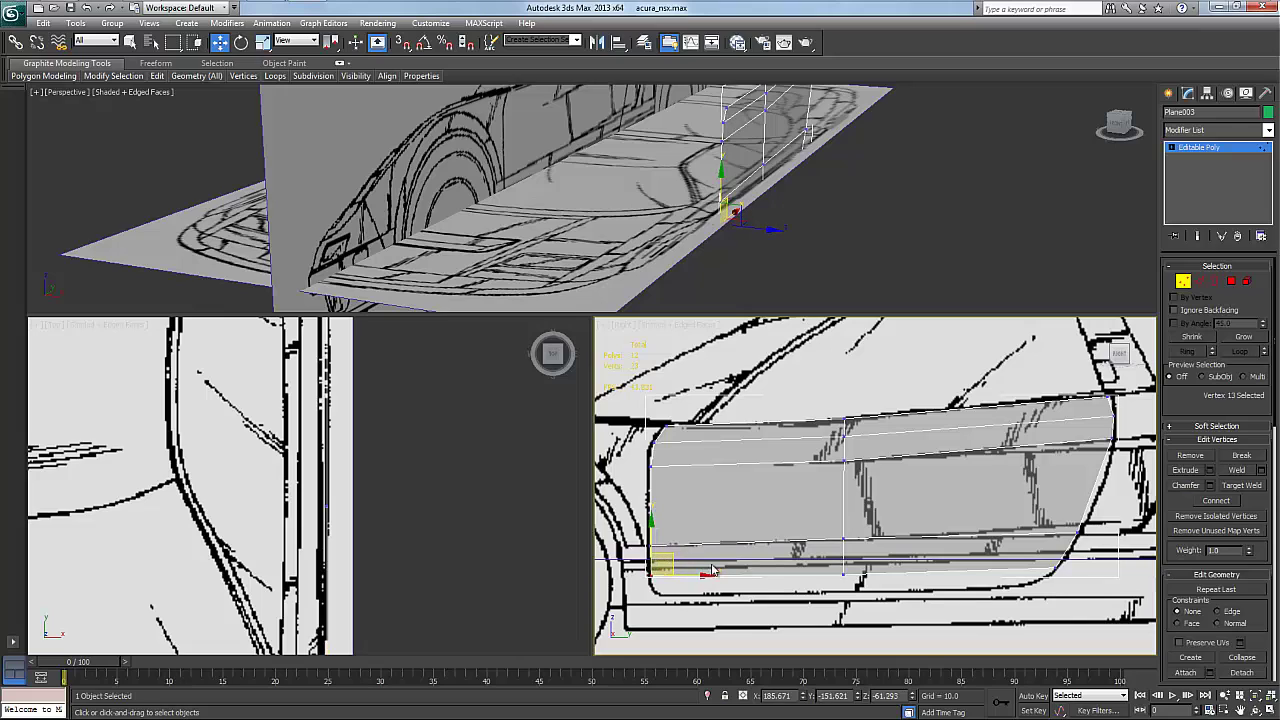
drag(855, 580, 855, 581)
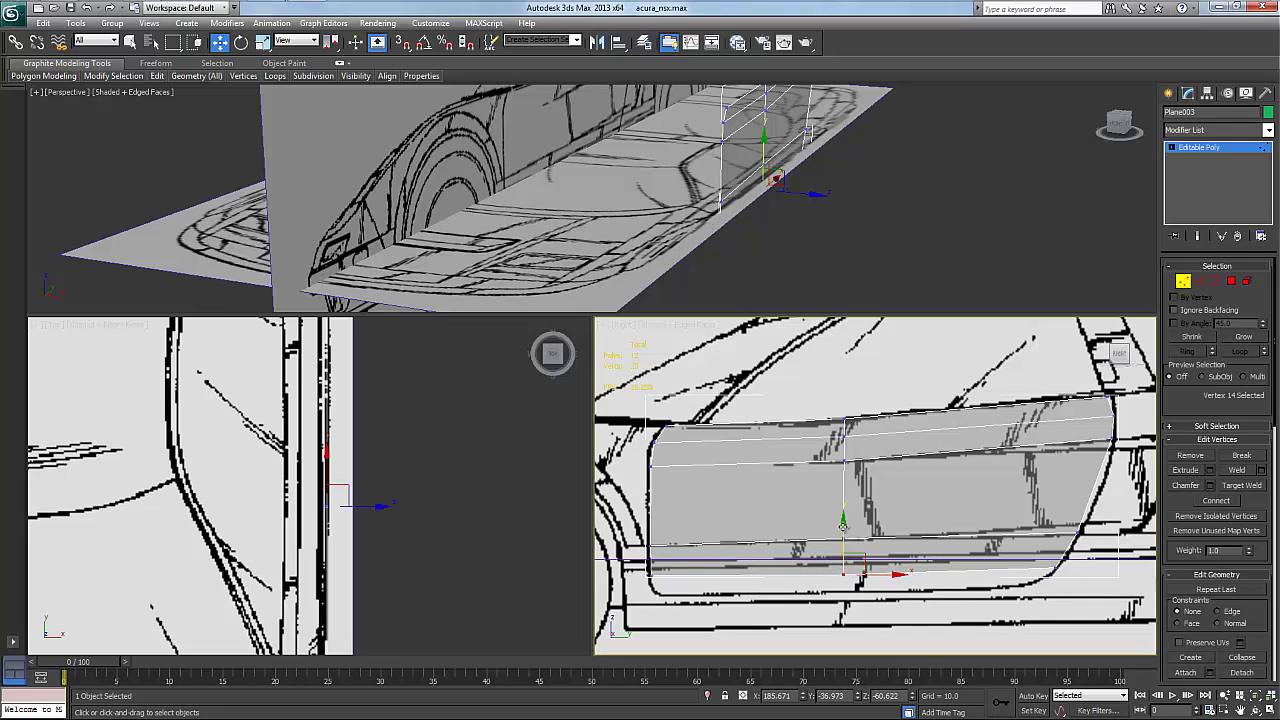
drag(843, 525, 843, 520)
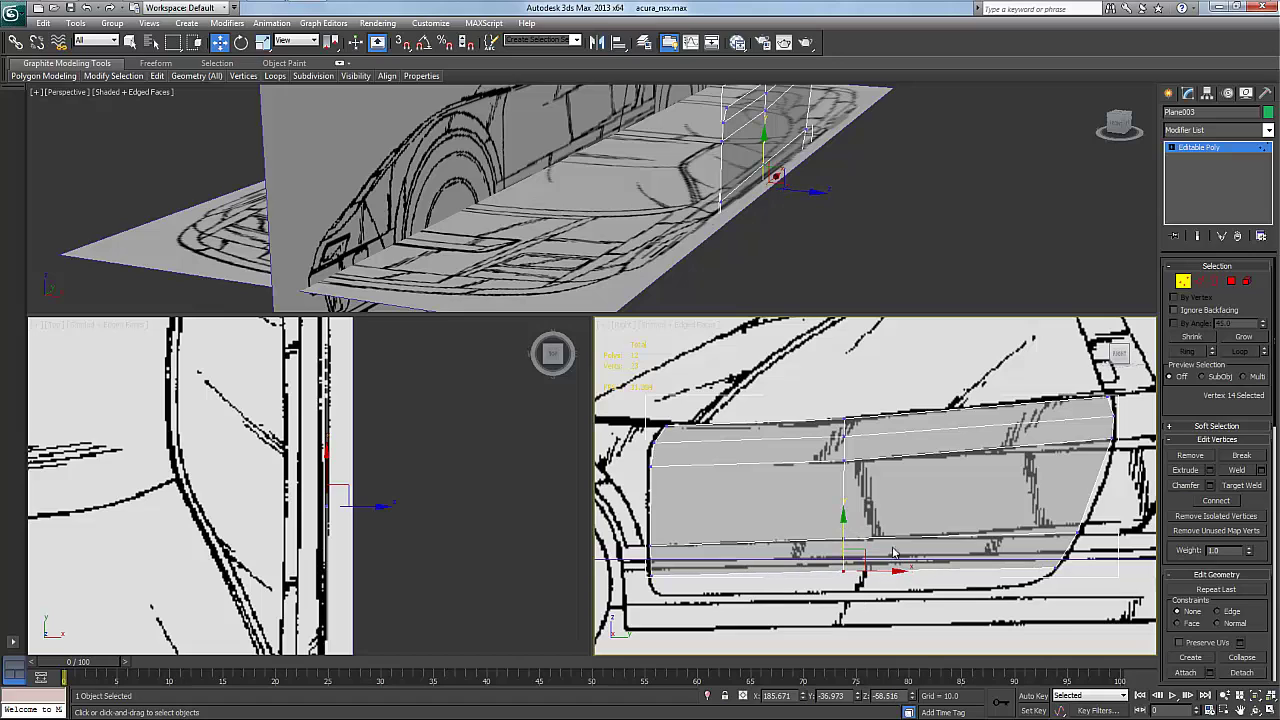
At Edge level, extend the two bottom edges down to the door's lower outline as another polygon row, at about Z -69.3
right_click(940, 568)
click(920, 524)
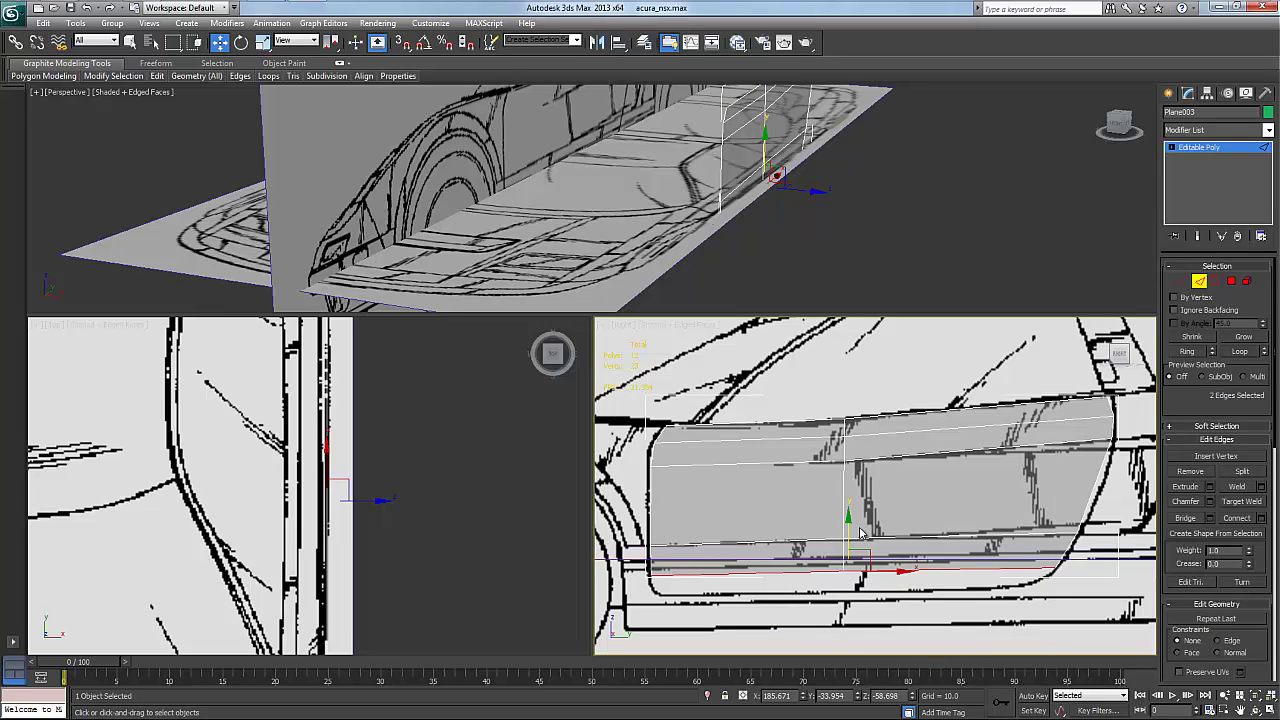
drag(848, 517, 848, 537)
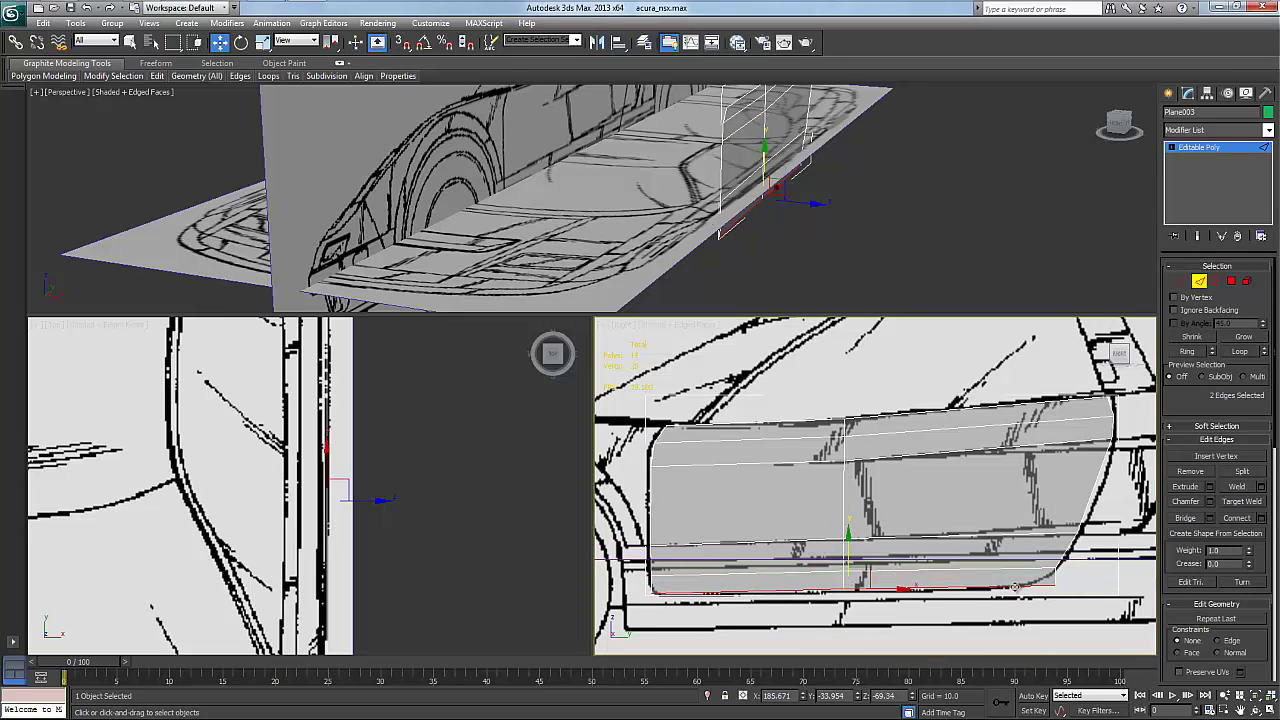
Fit the lowest row's rear vertex to the rounded door corner at about Y 75.3, Z -65.8 and its front vertex at about Y -147.9, Z -72.2
right_click(1027, 585)
click(990, 556)
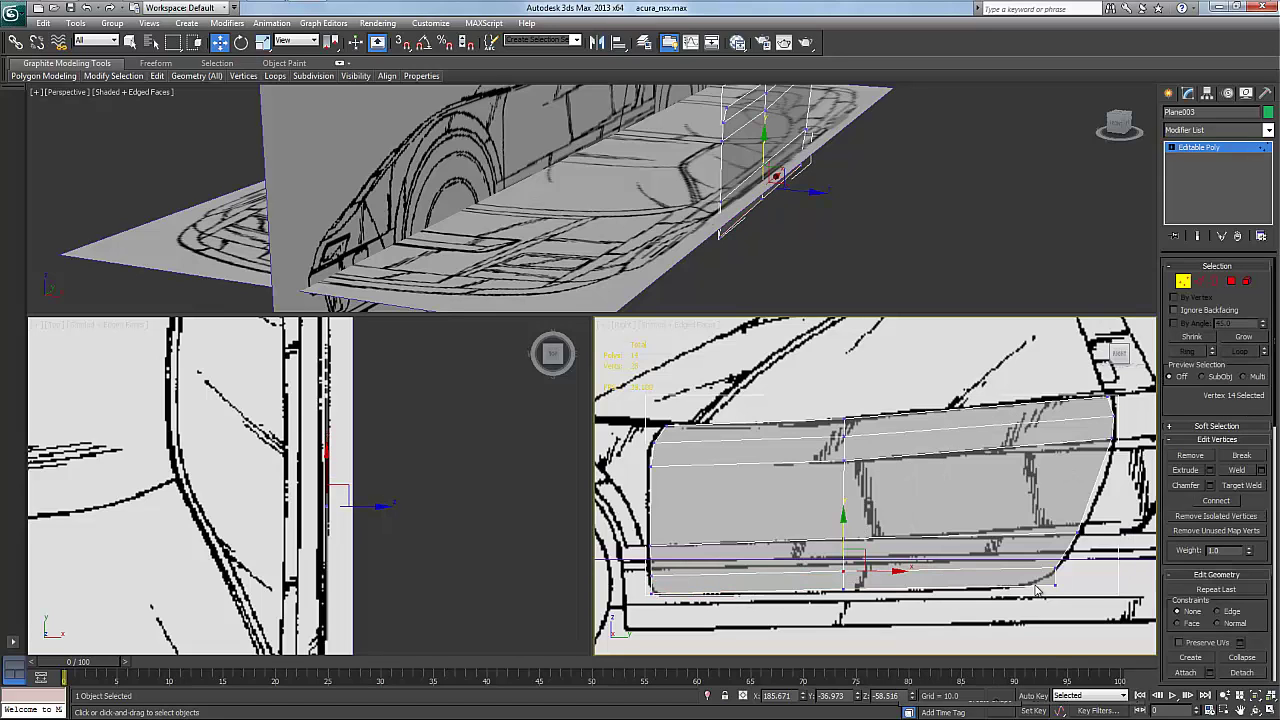
click(1057, 588)
drag(1057, 580, 1031, 580)
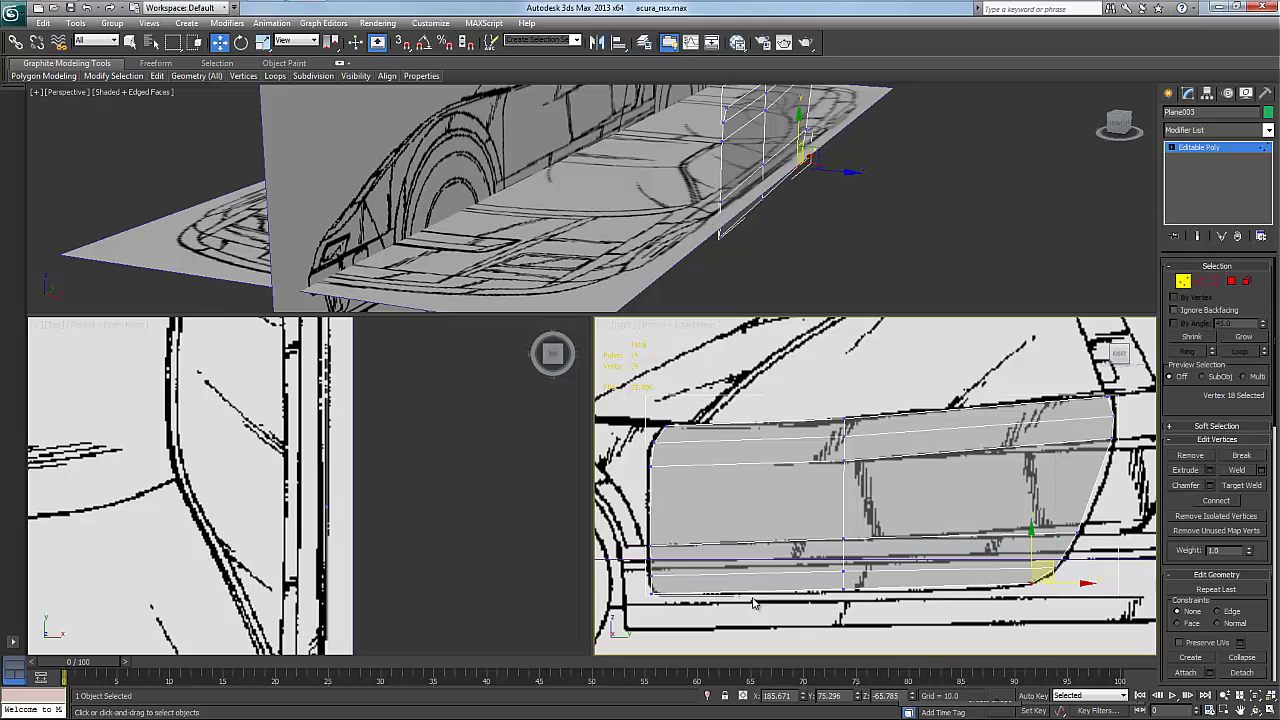
click(648, 588)
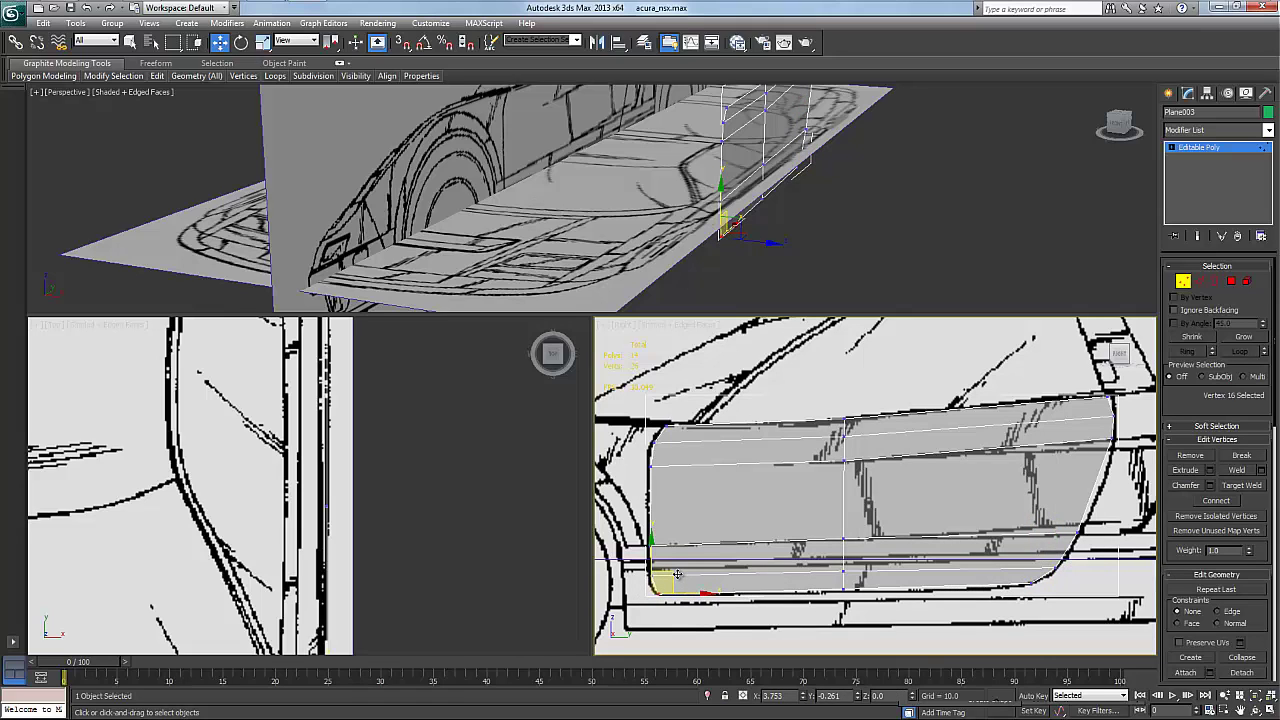
drag(678, 574, 684, 579)
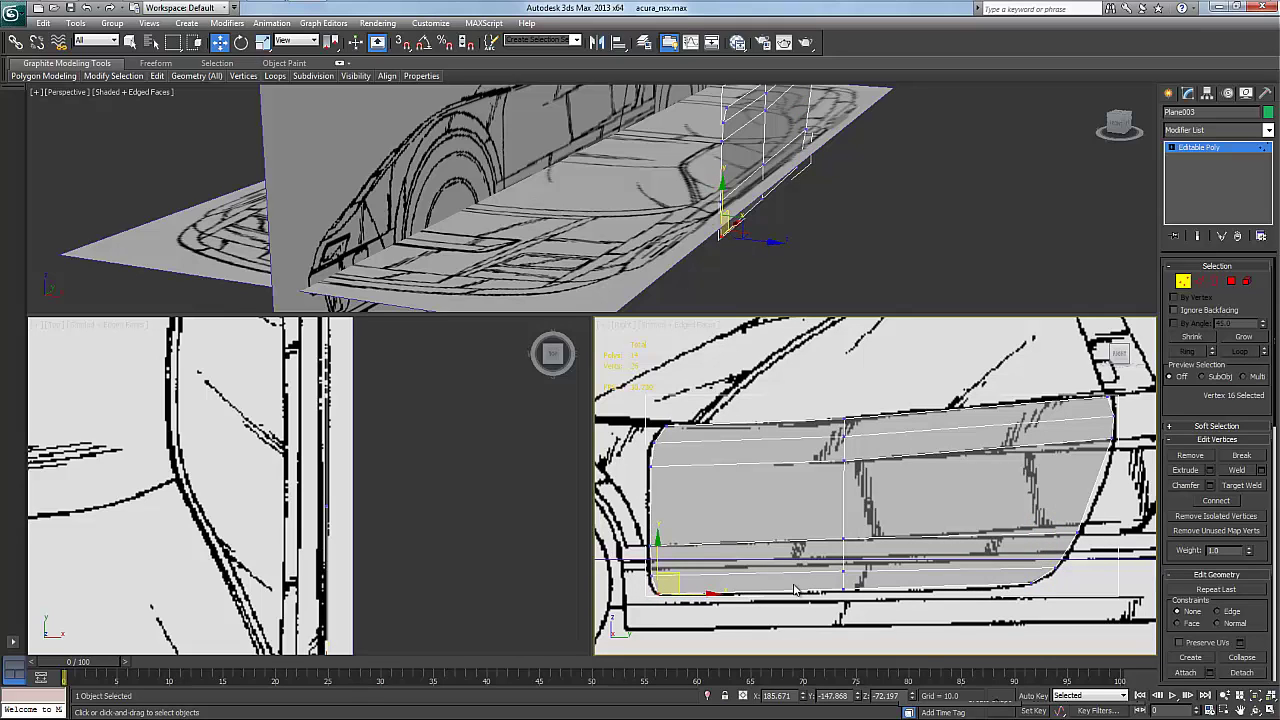
At Edge level, select the three vertical edges of the tall middle polygon row and Connect them with one new horizontal edge loop
right_click(1073, 500)
click(1041, 455)
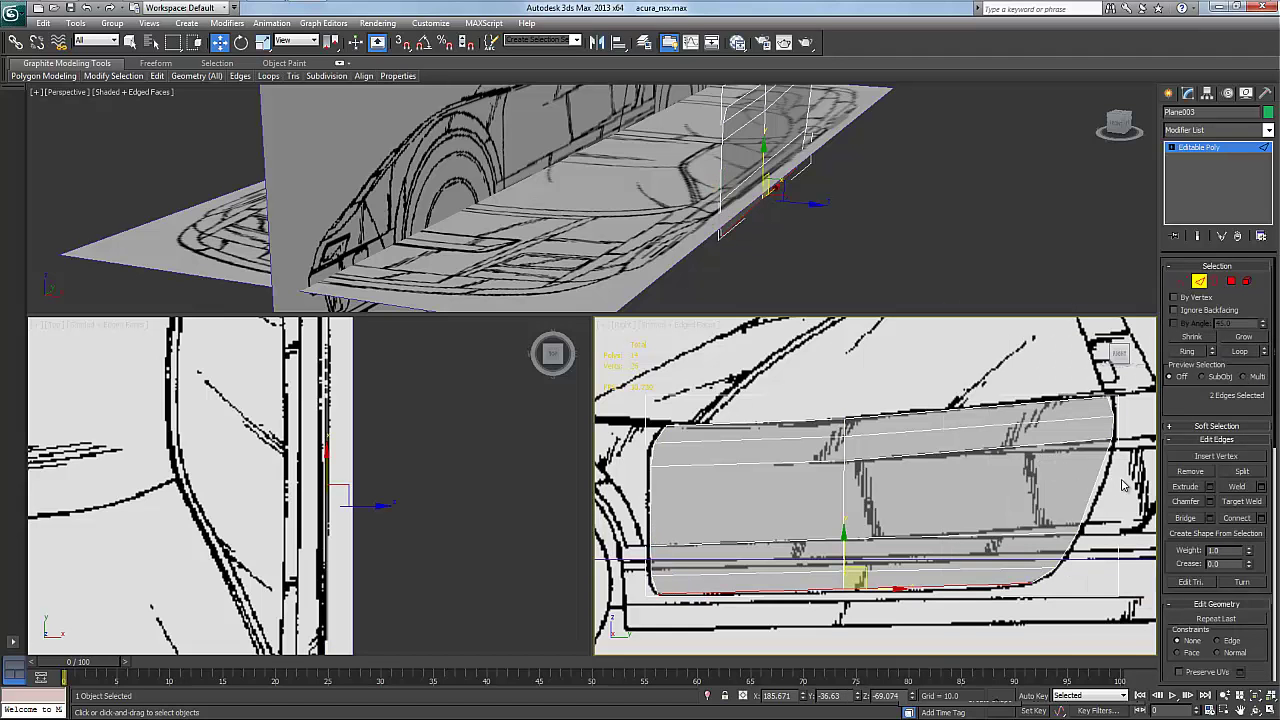
drag(1121, 480, 624, 502)
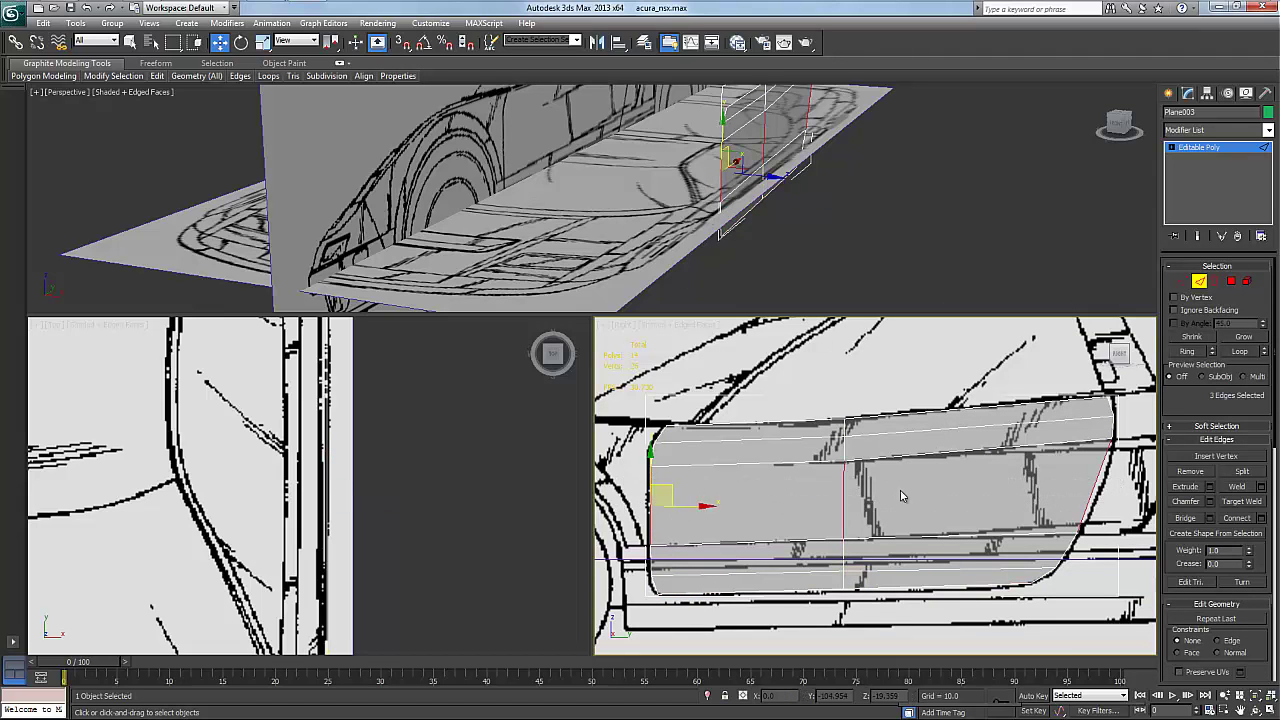
click(1237, 519)
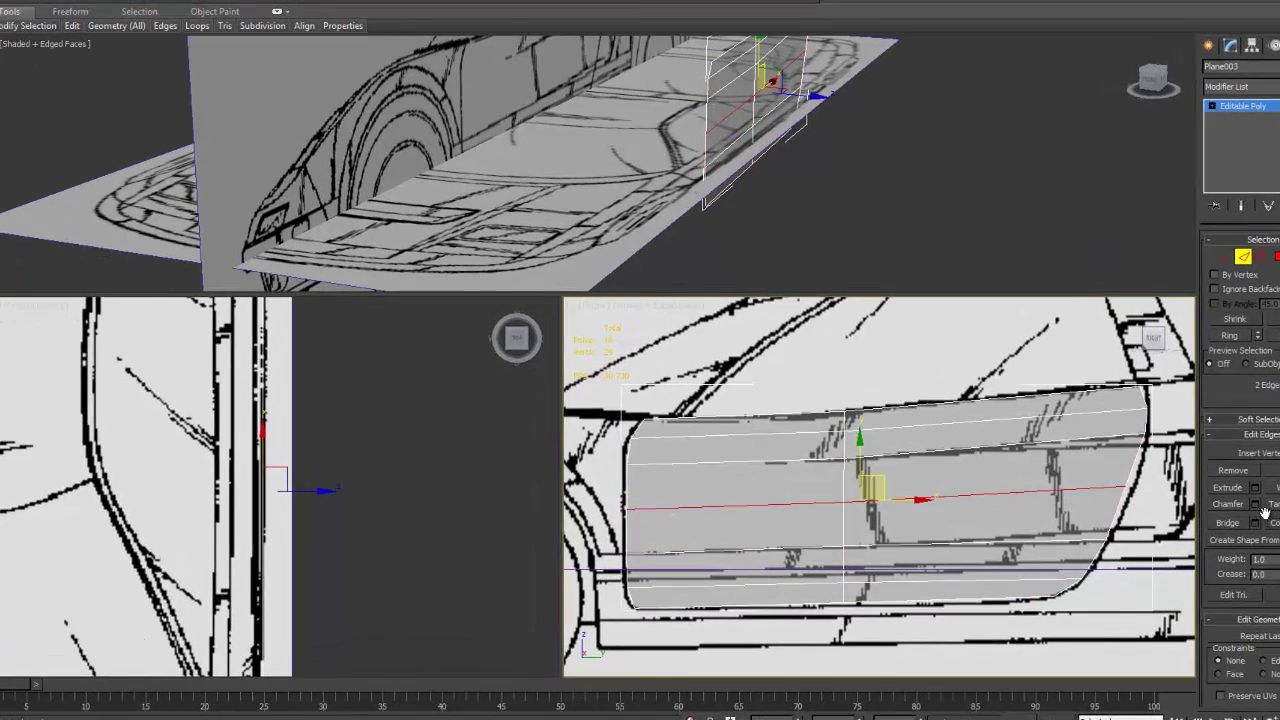
At Vertex level, move the rear vertex of the new middle edge loop rearward onto the curved door line in the side view
right_click(1076, 464)
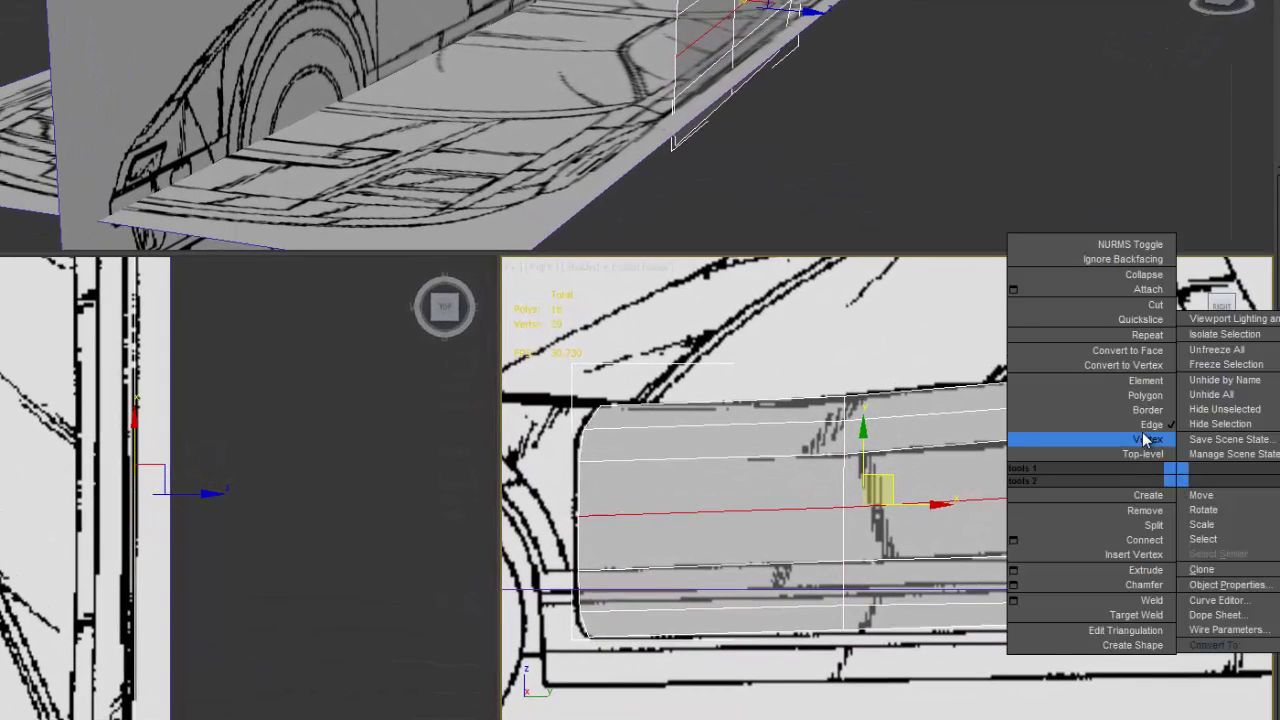
click(1147, 440)
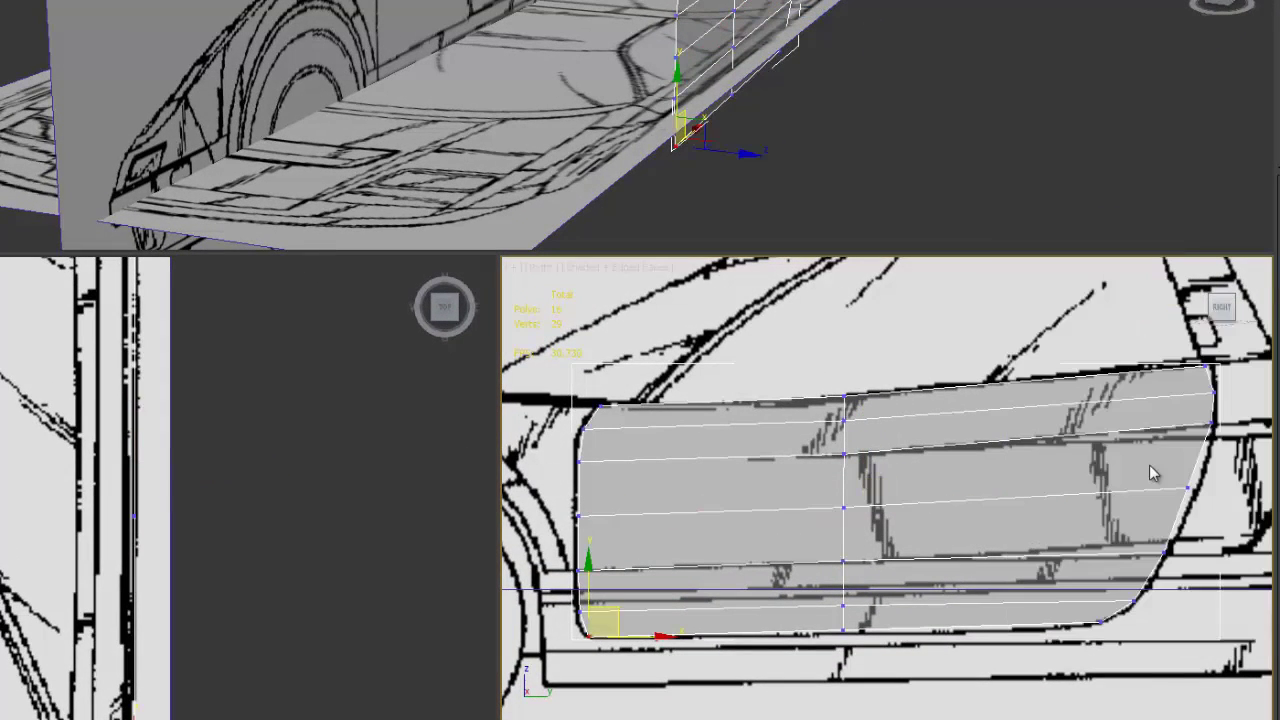
drag(1222, 520, 1220, 518)
drag(1211, 460, 1221, 460)
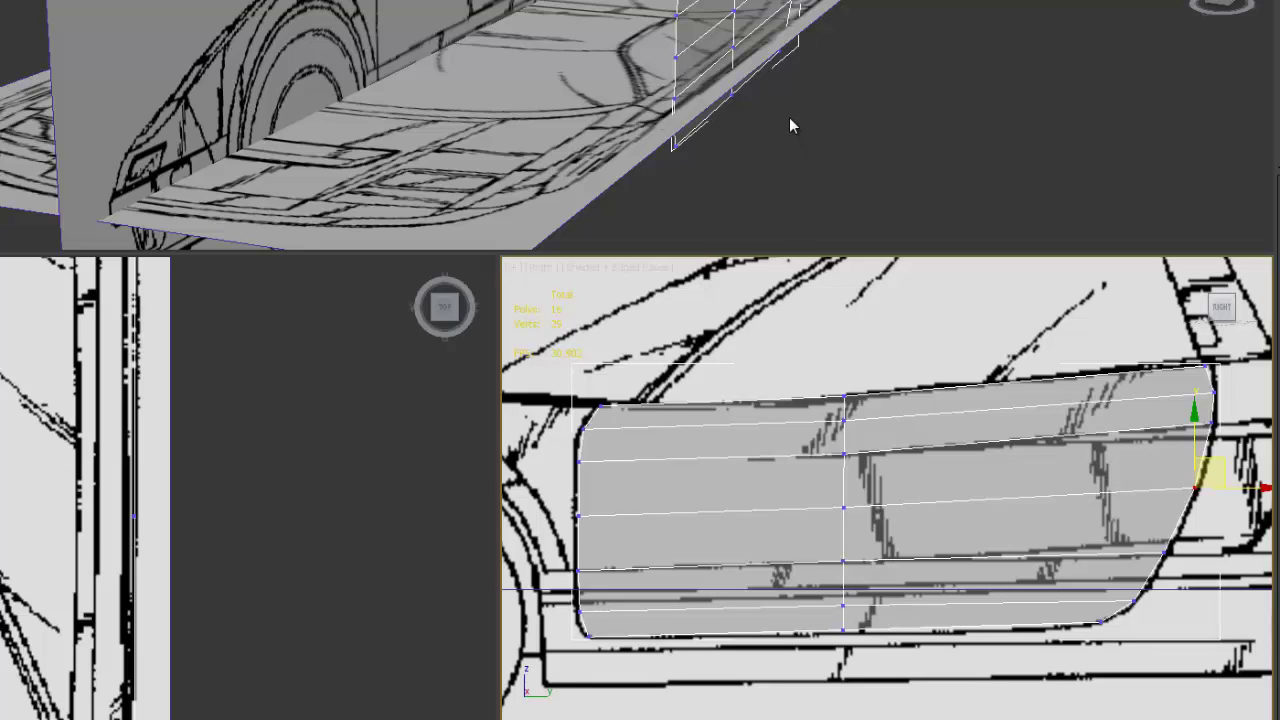
Turn off See-Through display for the door mesh
alt+middle_drag(789, 118, 789, 118)
key(alt+x)
middle_drag(264, 408, 270, 409)
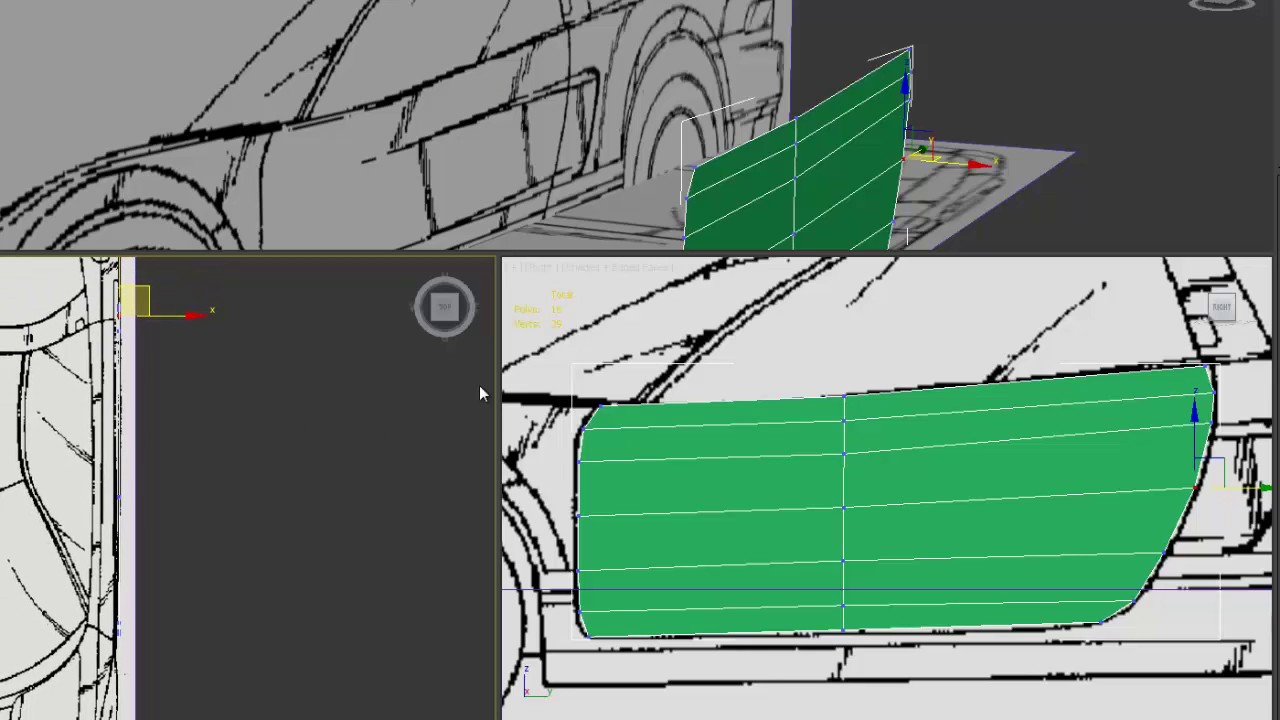
ctrl+alt+middle_drag(479, 385, 756, 238)
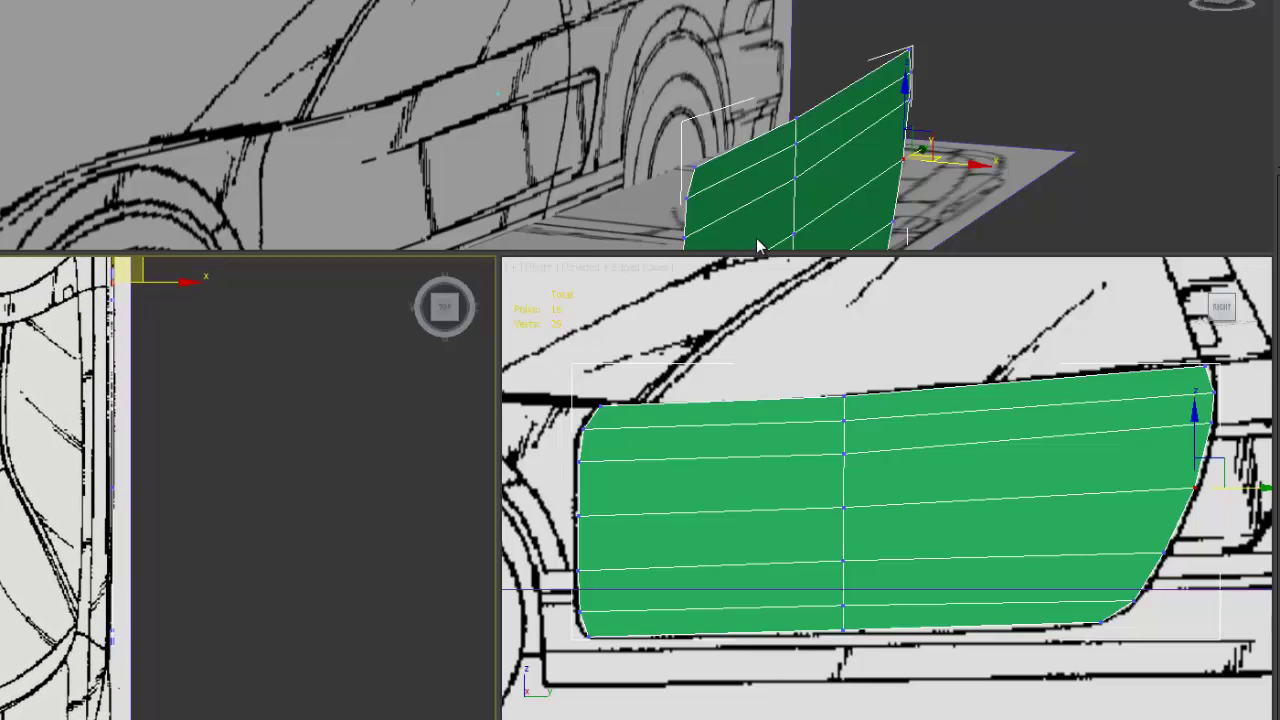
At Edge level, select both top edges of the door and move them inward along X to the door line in the top-view blueprint
right_click(806, 128)
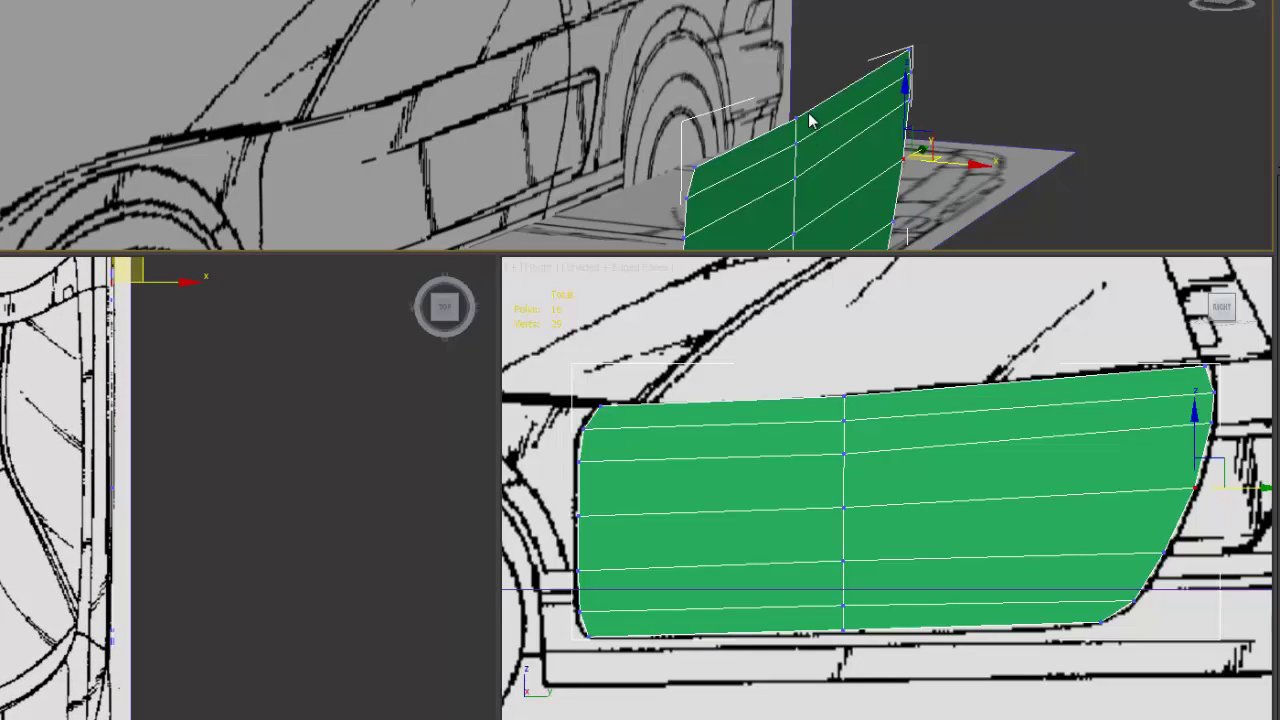
right_click(810, 121)
click(780, 58)
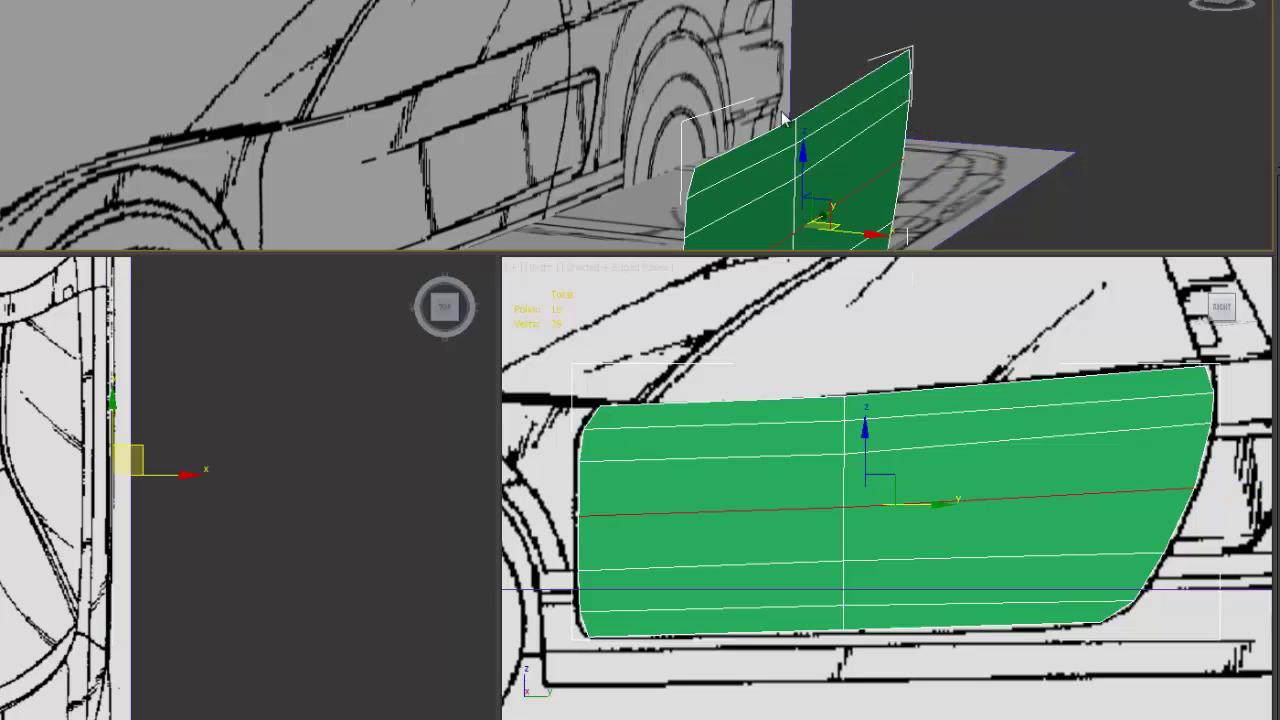
click(770, 132)
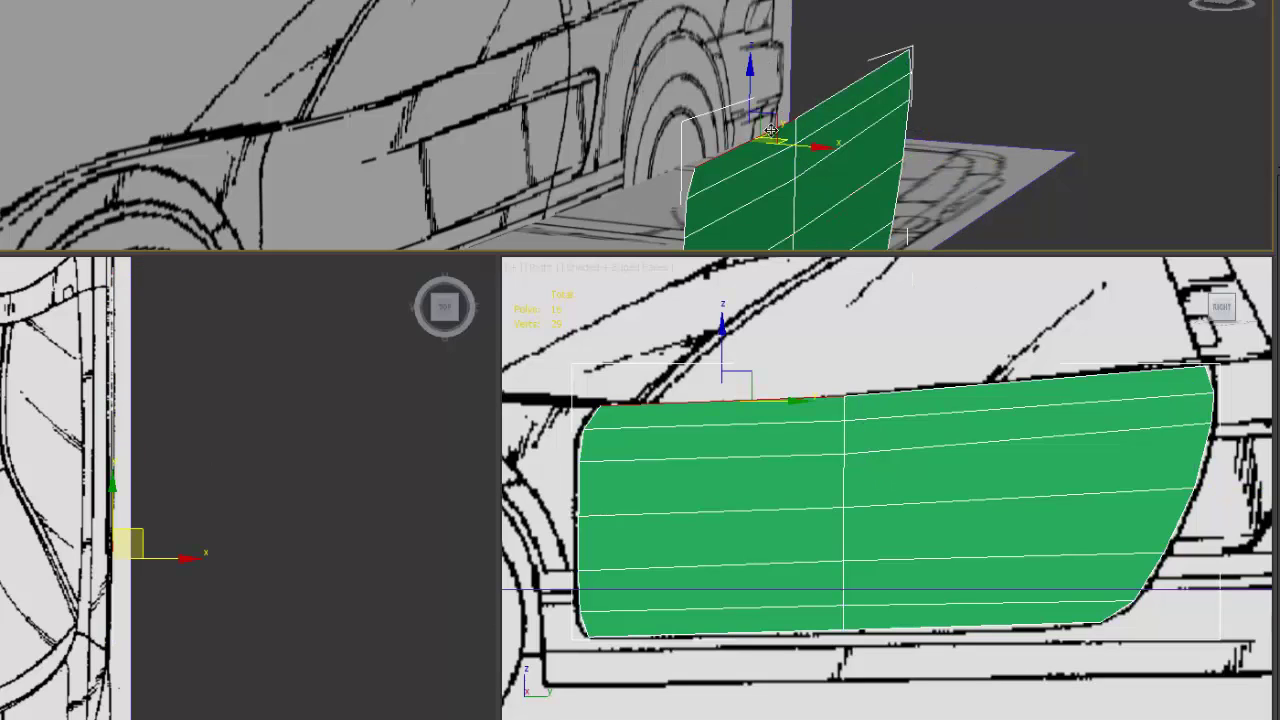
ctrl+click(840, 95)
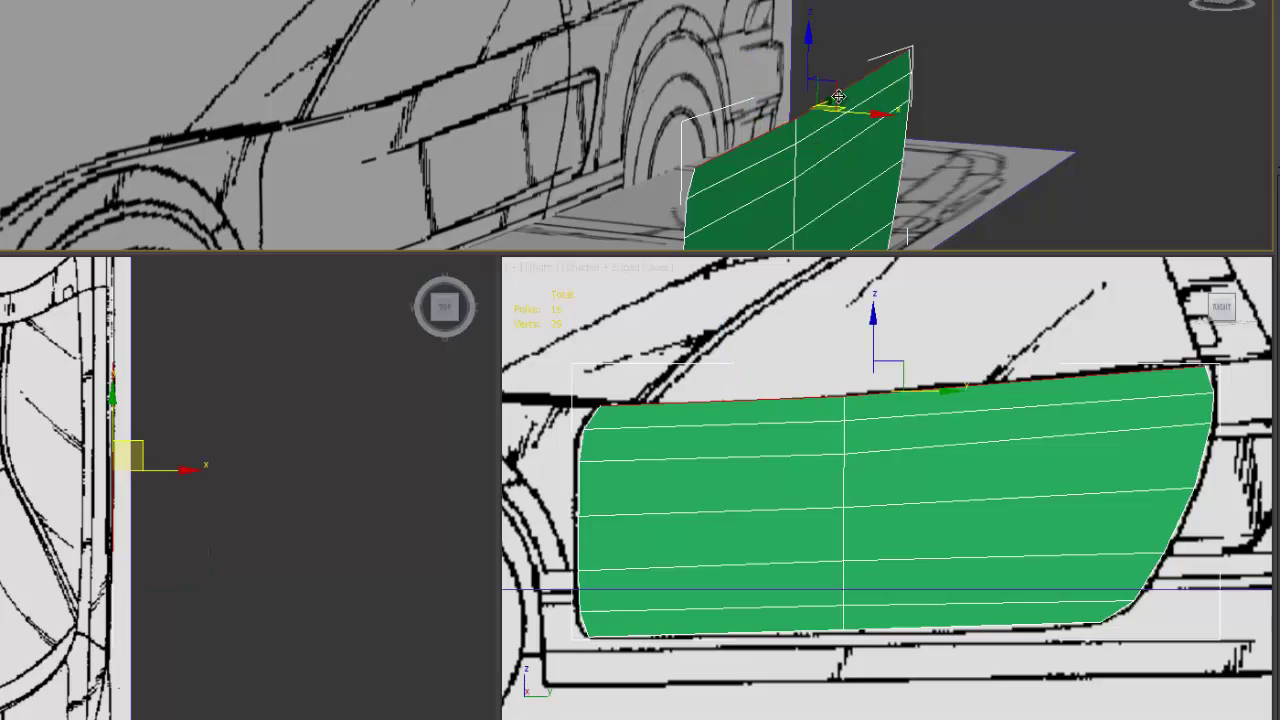
click(192, 478)
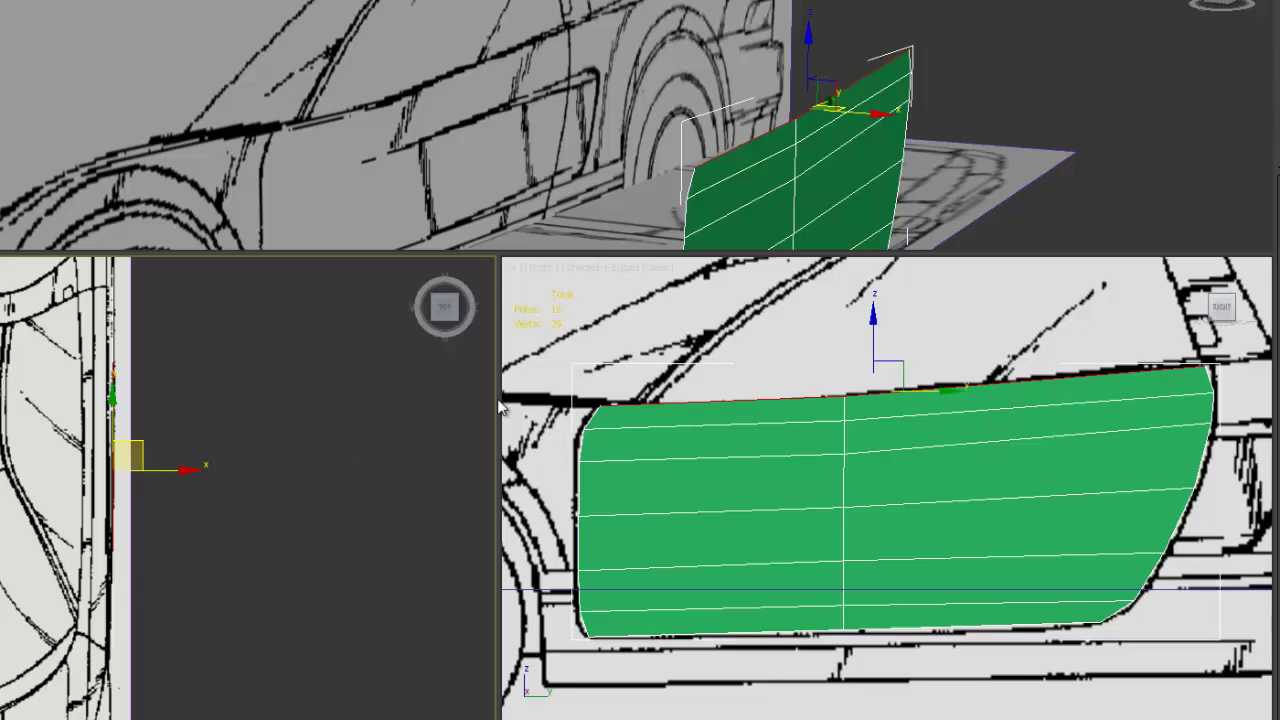
click(802, 113)
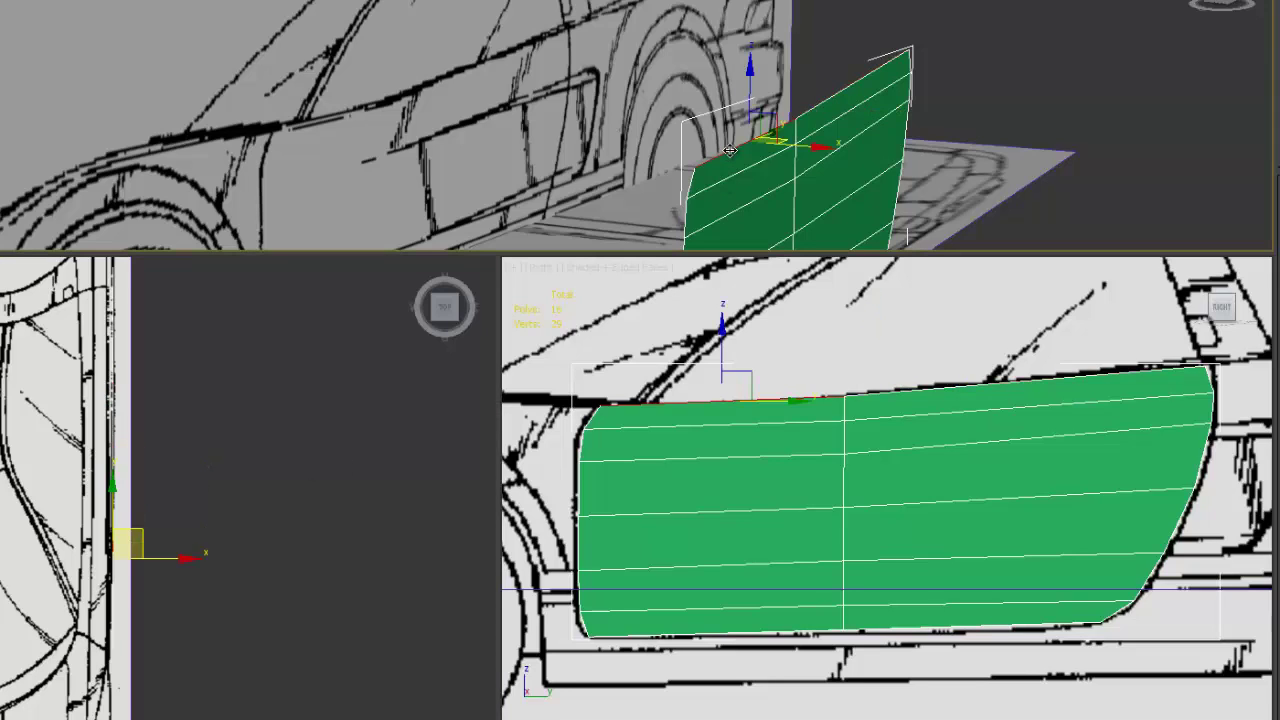
ctrl+click(823, 98)
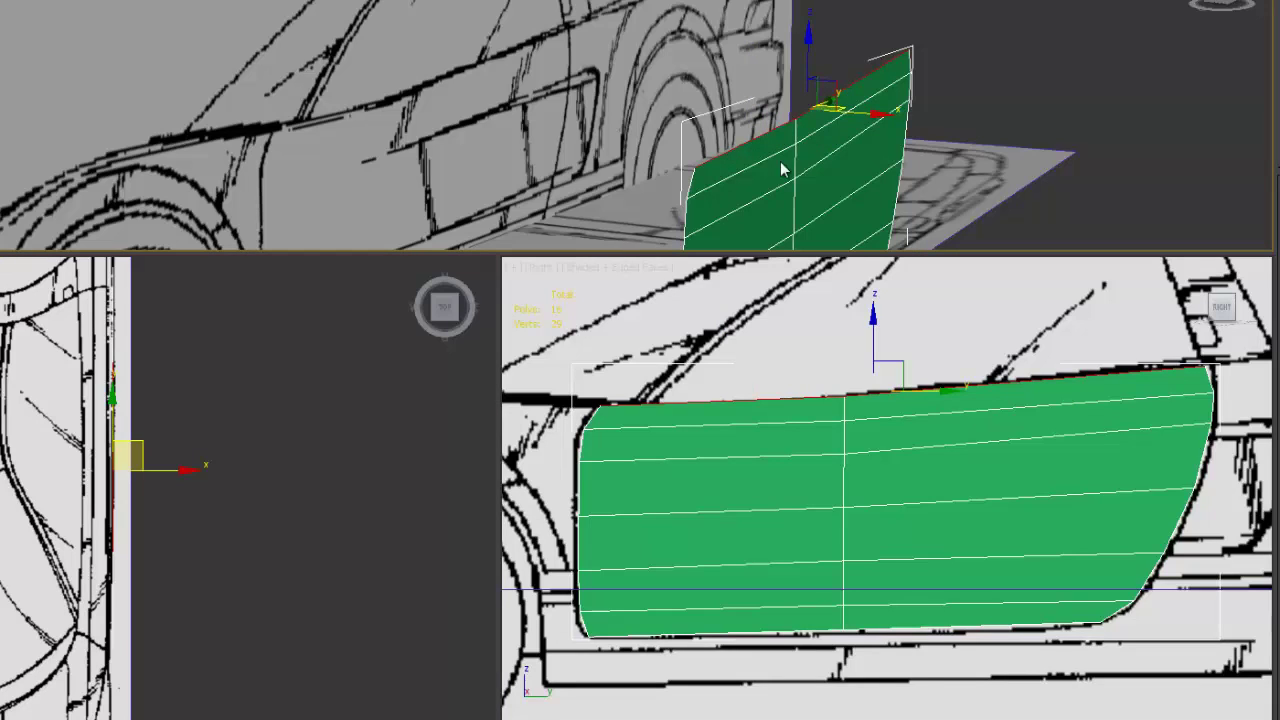
right_click(225, 485)
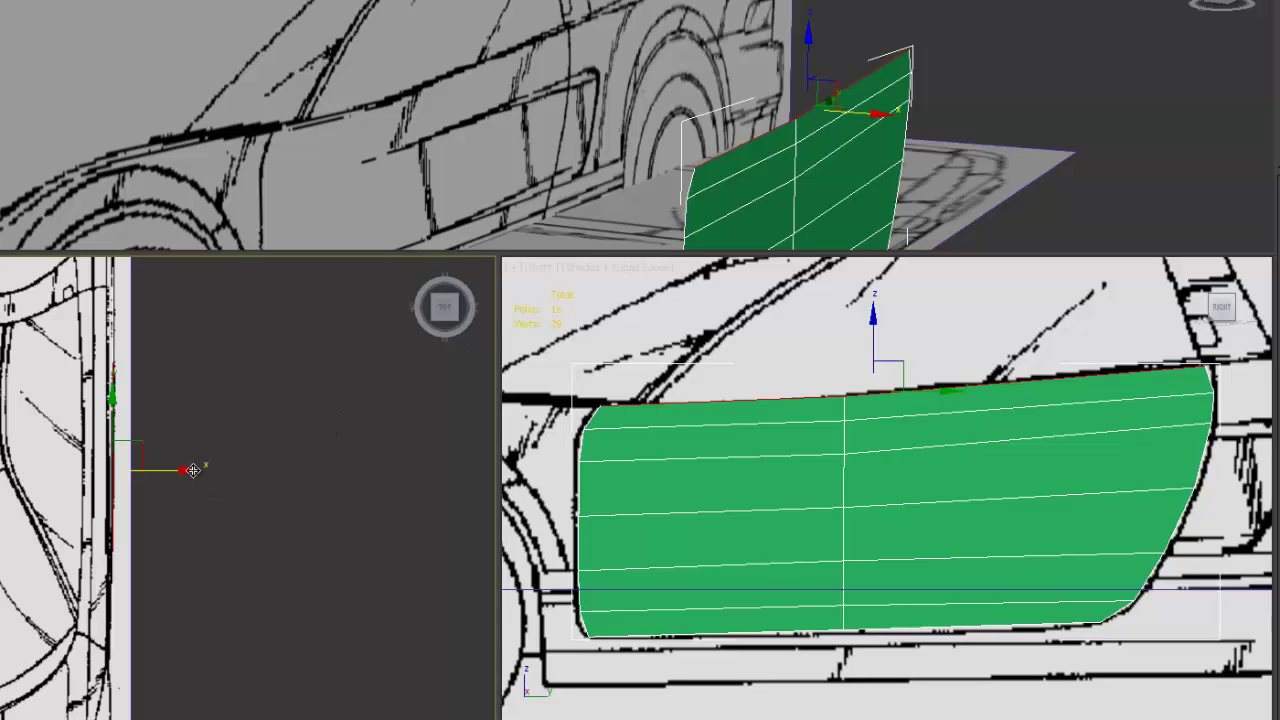
drag(193, 470, 163, 469)
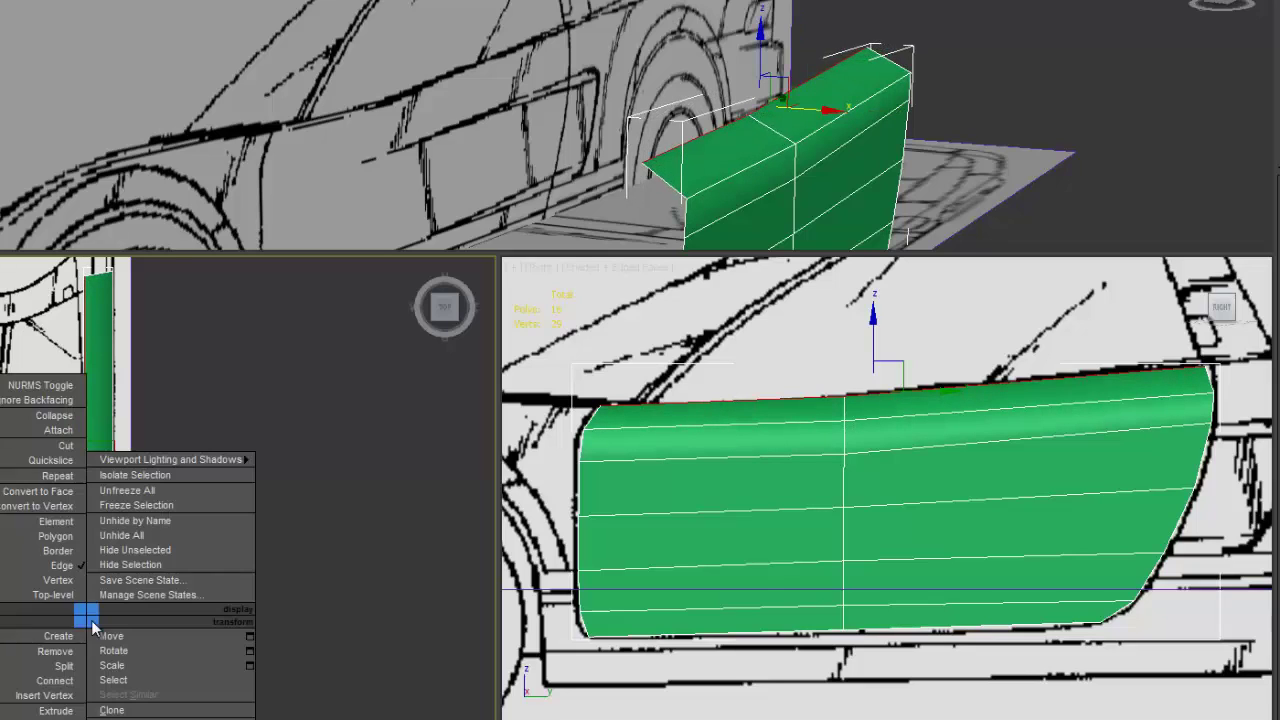
At Vertex level, move the top front and top rear vertices further inward to fit the top-view blueprint
right_click(88, 618)
click(58, 581)
drag(61, 606, 146, 627)
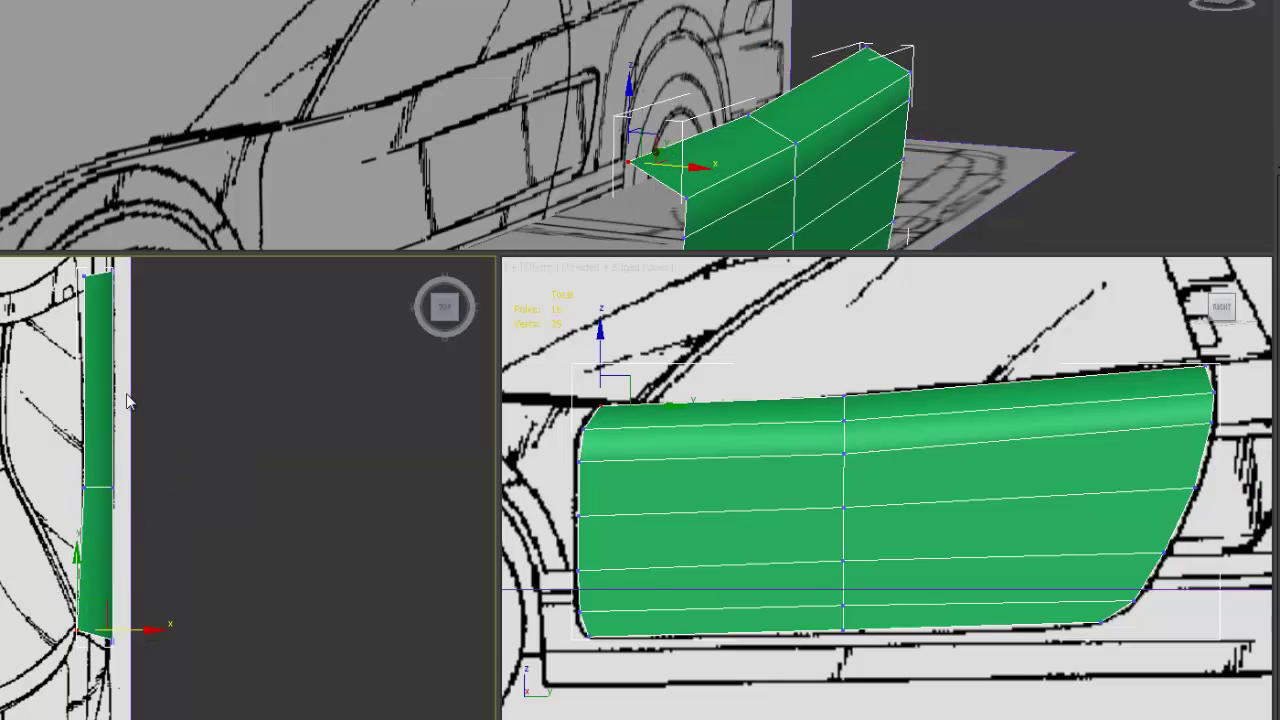
drag(73, 264, 150, 275)
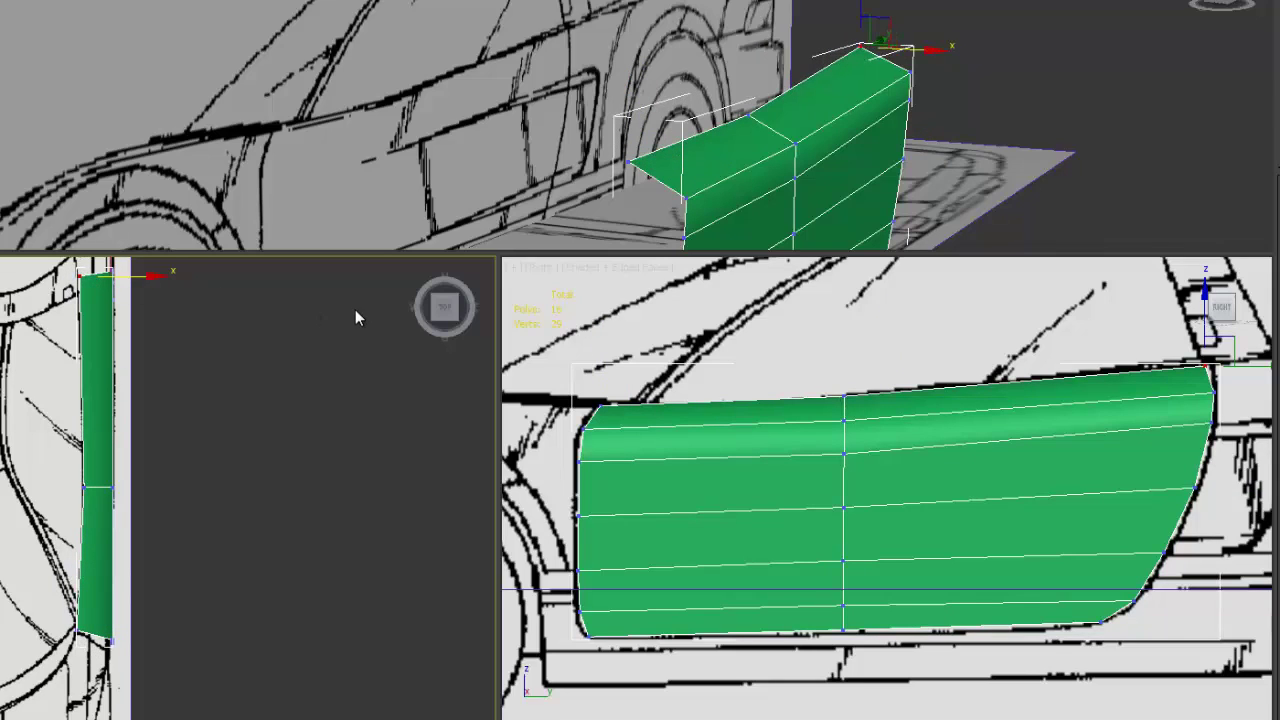
At Edge level, move the two edges just below the door's top row slightly inward along X to round it, and return to Top-level
right_click(772, 183)
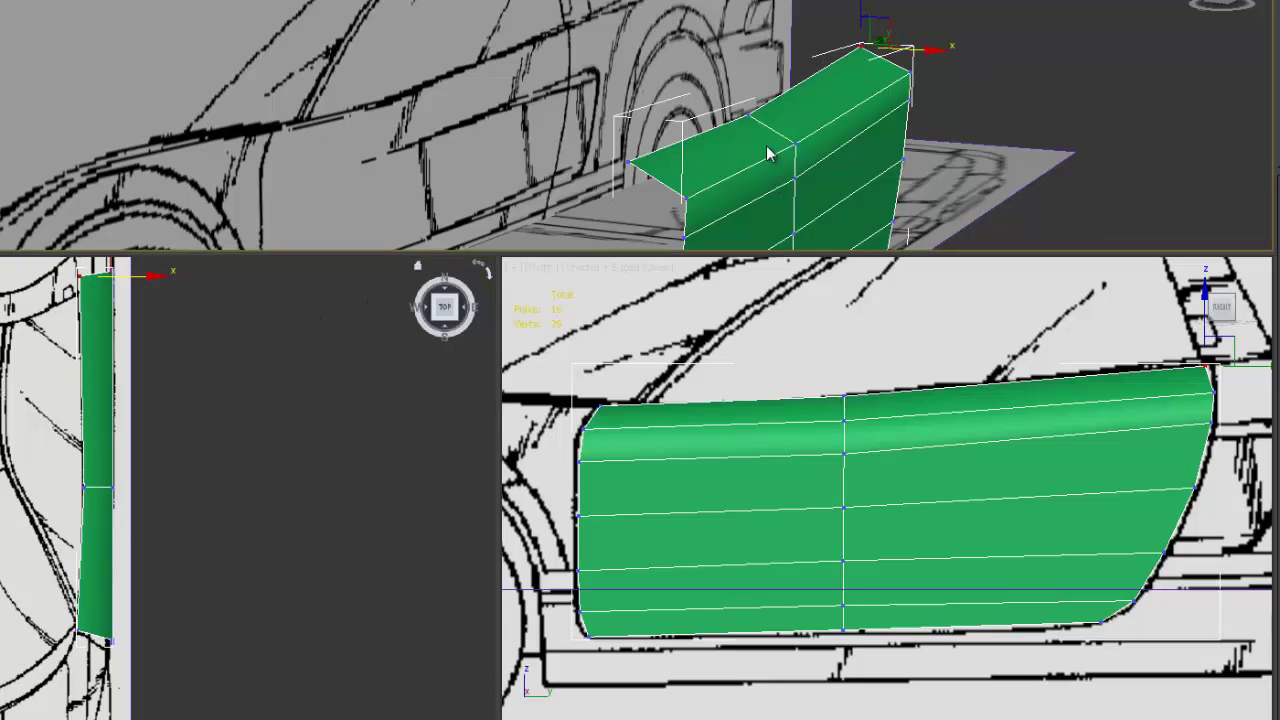
right_click(763, 146)
click(734, 91)
click(756, 166)
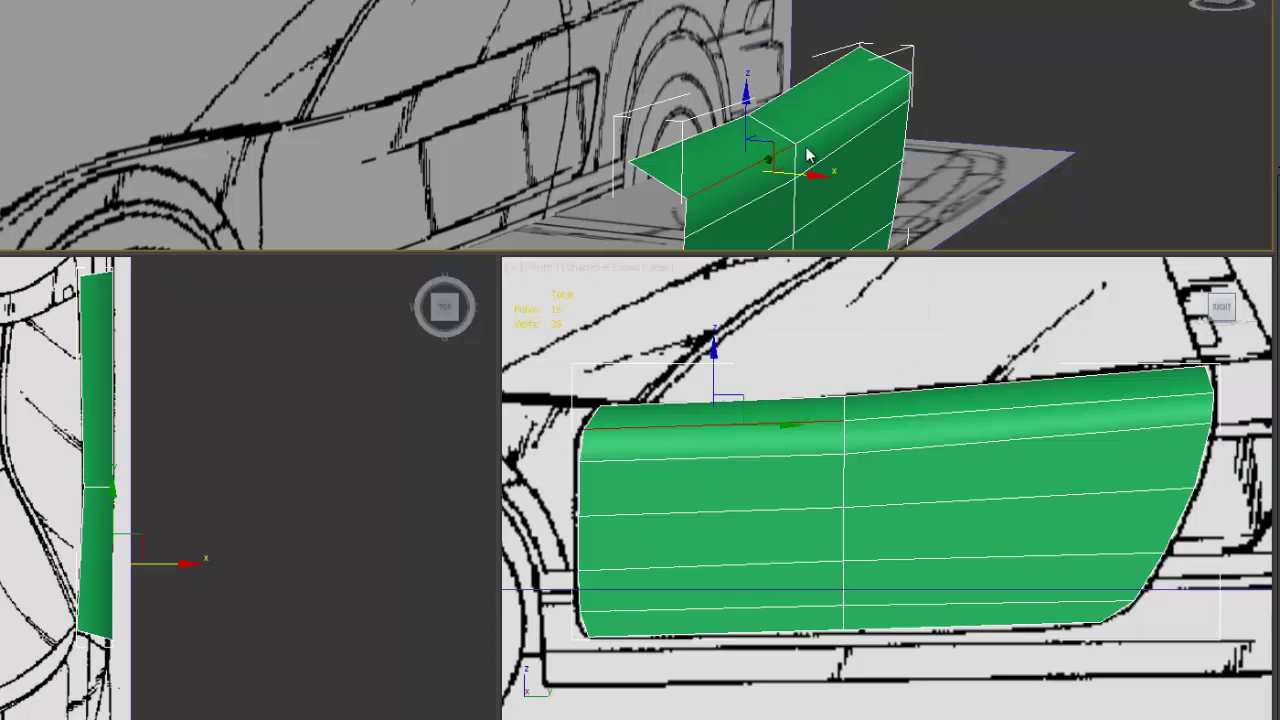
click(806, 131)
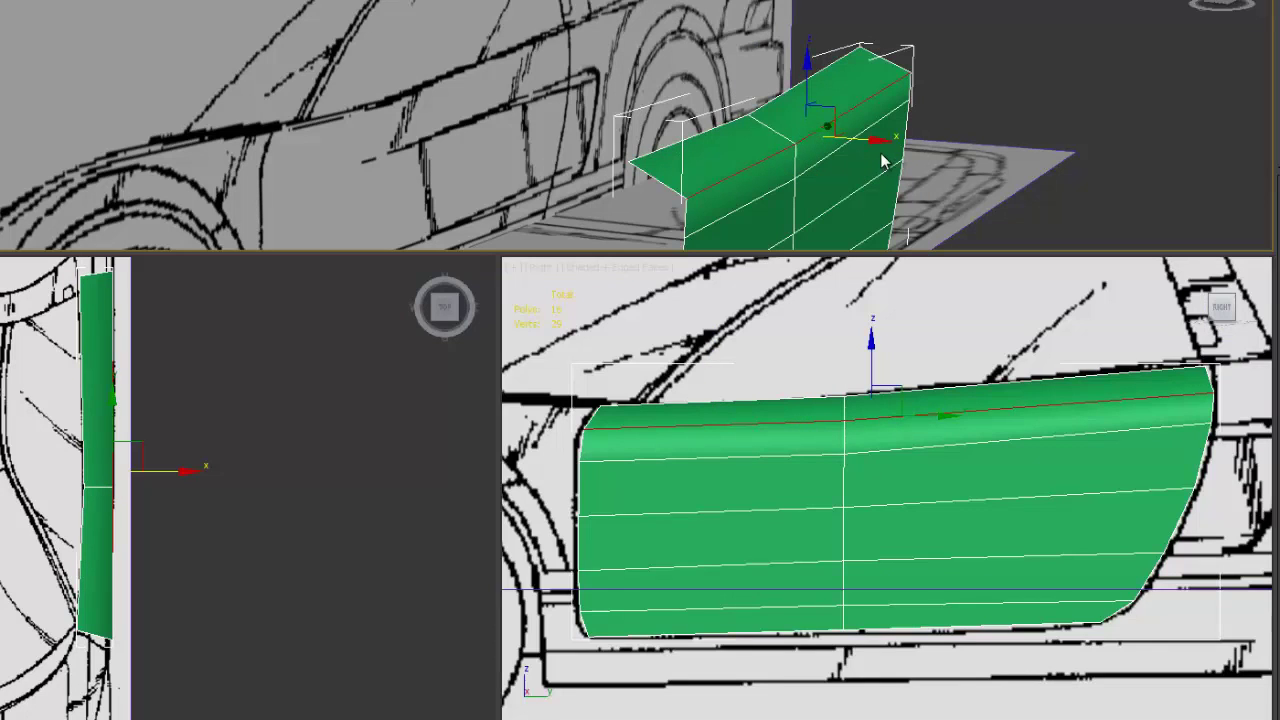
drag(877, 141, 862, 141)
alt+middle_drag(861, 142, 861, 143)
alt+middle_drag(748, 108, 890, 212)
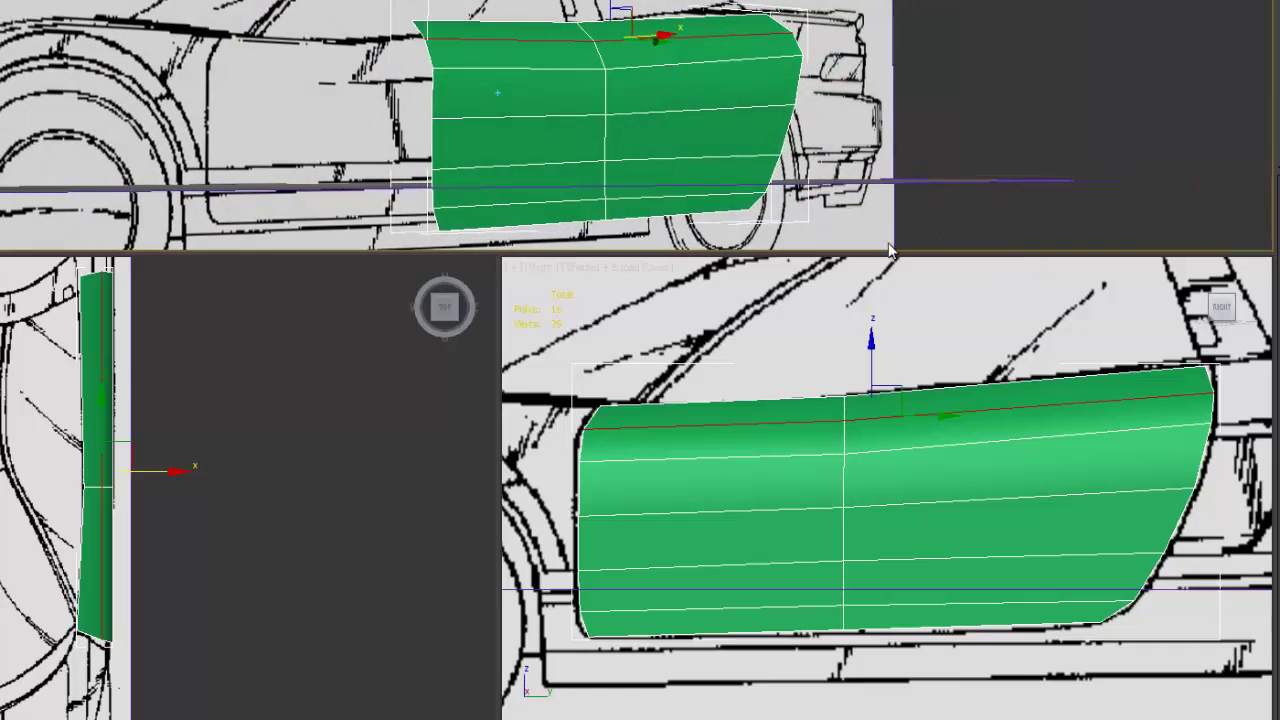
right_click(779, 435)
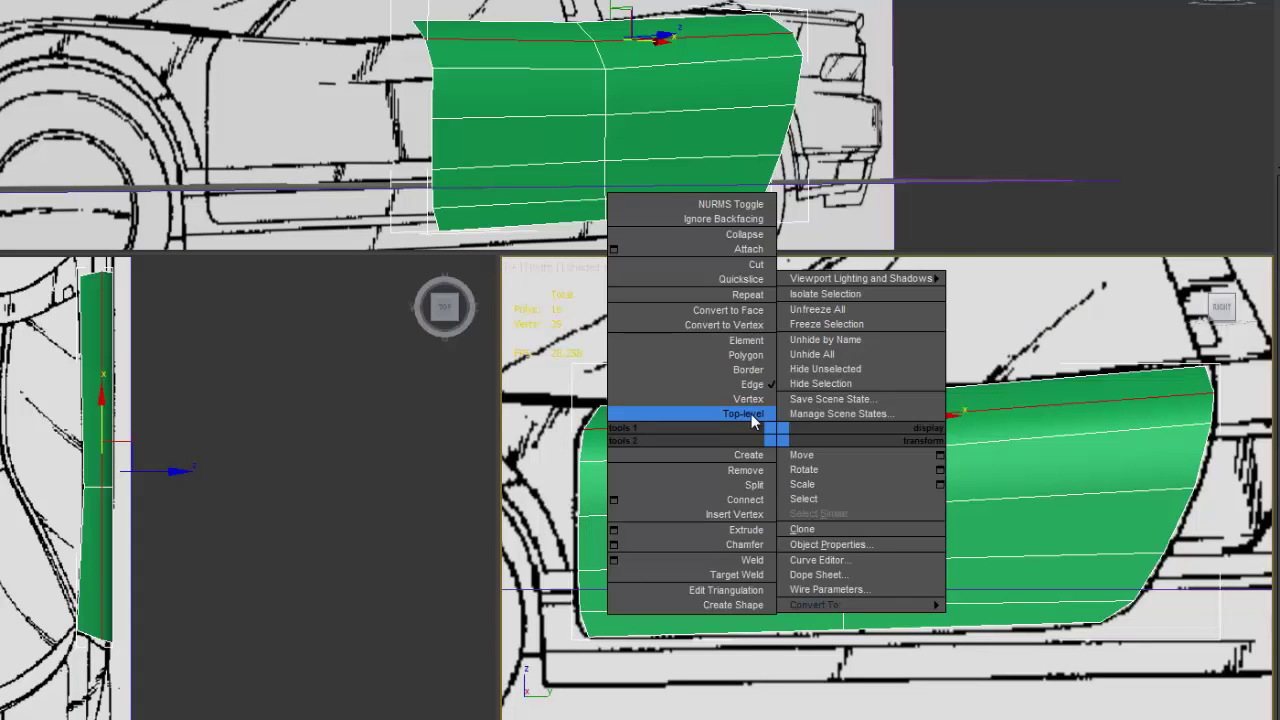
click(751, 414)
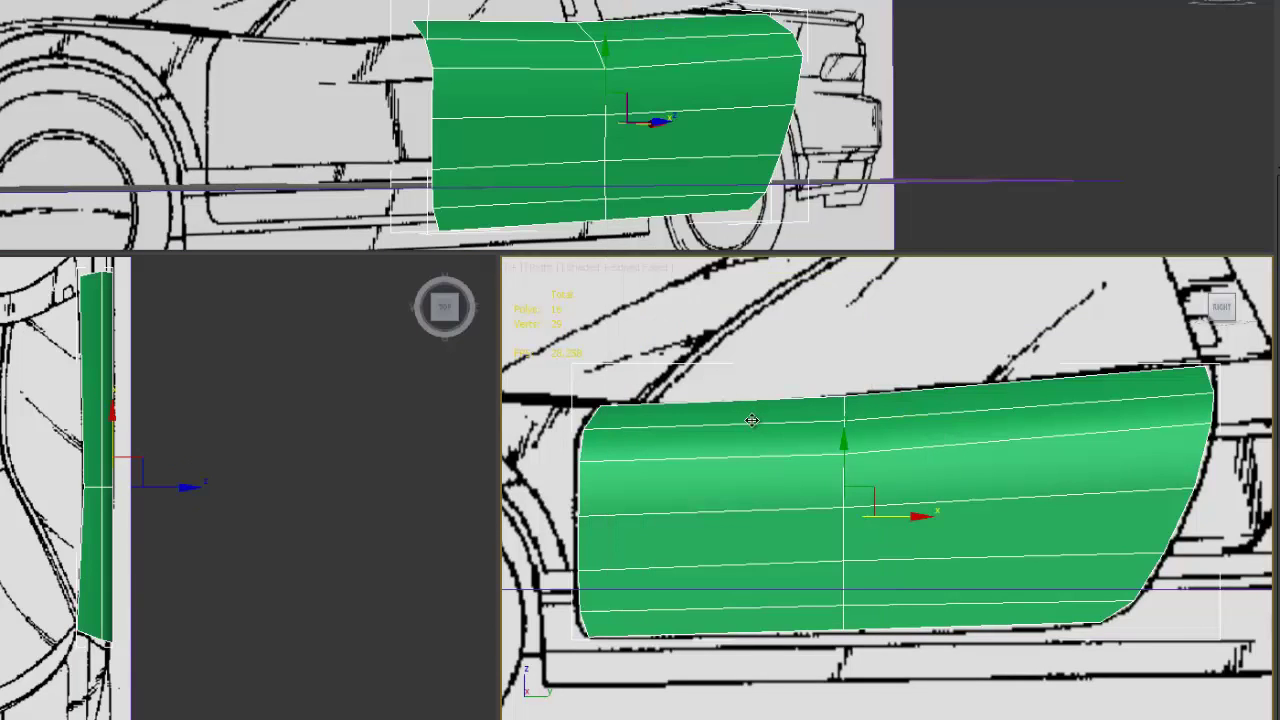
Examine the side-view blueprint around the front wheel and the panel behind the door
middle_drag(752, 420, 1110, 425)
scroll(1110, 425, down, 1)
middle_drag(939, 486, 929, 485)
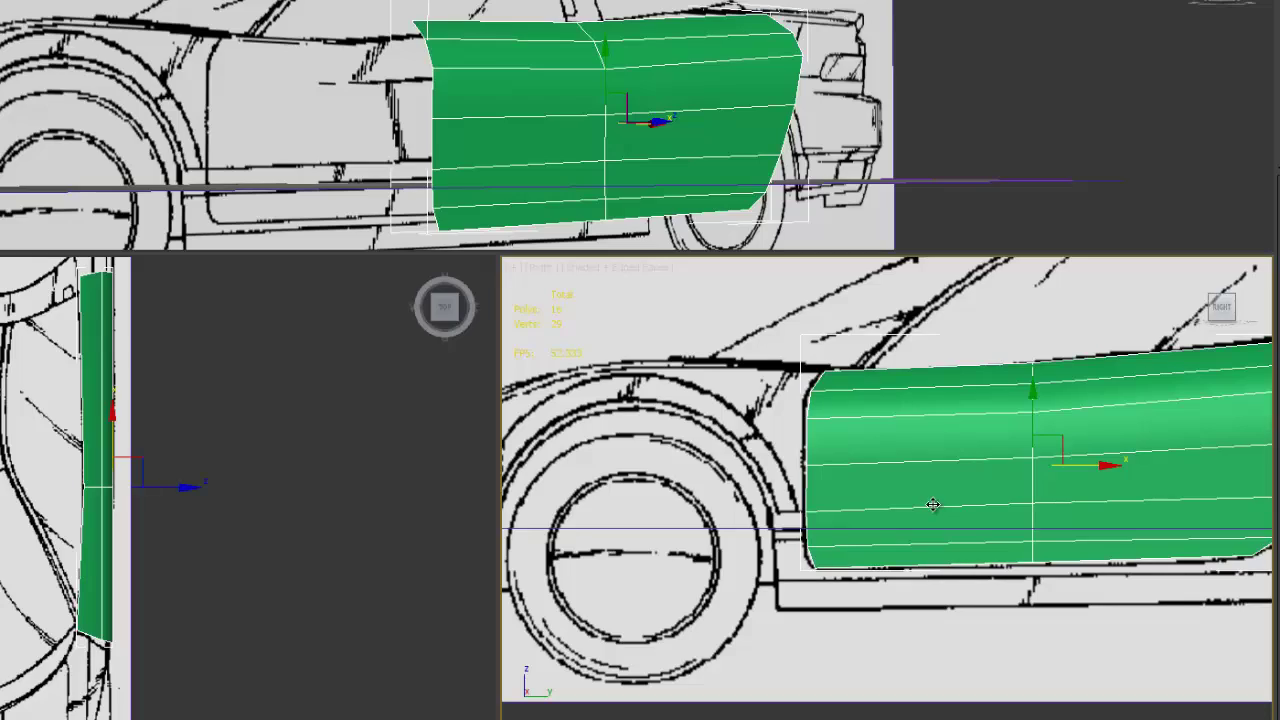
middle_drag(933, 505, 520, 505)
scroll(700, 500, down, 2)
scroll(750, 500, up, 1)
middle_drag(760, 500, 848, 494)
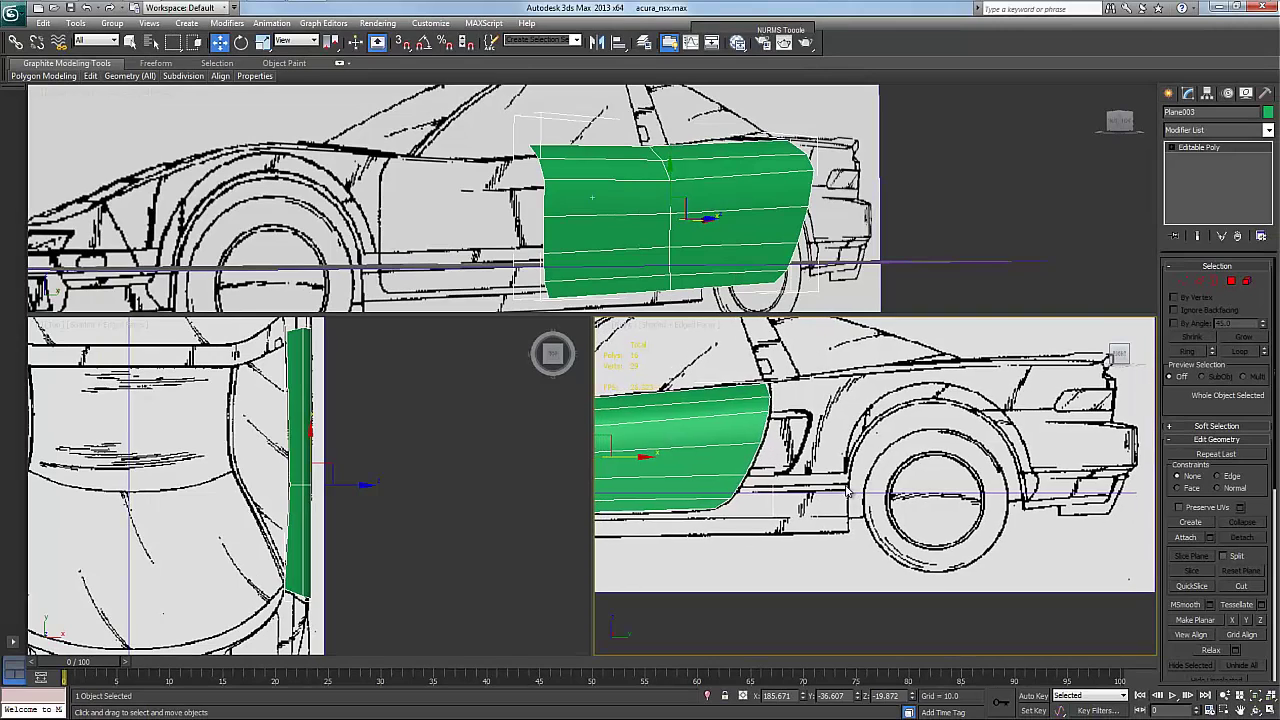
scroll(787, 481, down, 1)
scroll(760, 482, up, 1)
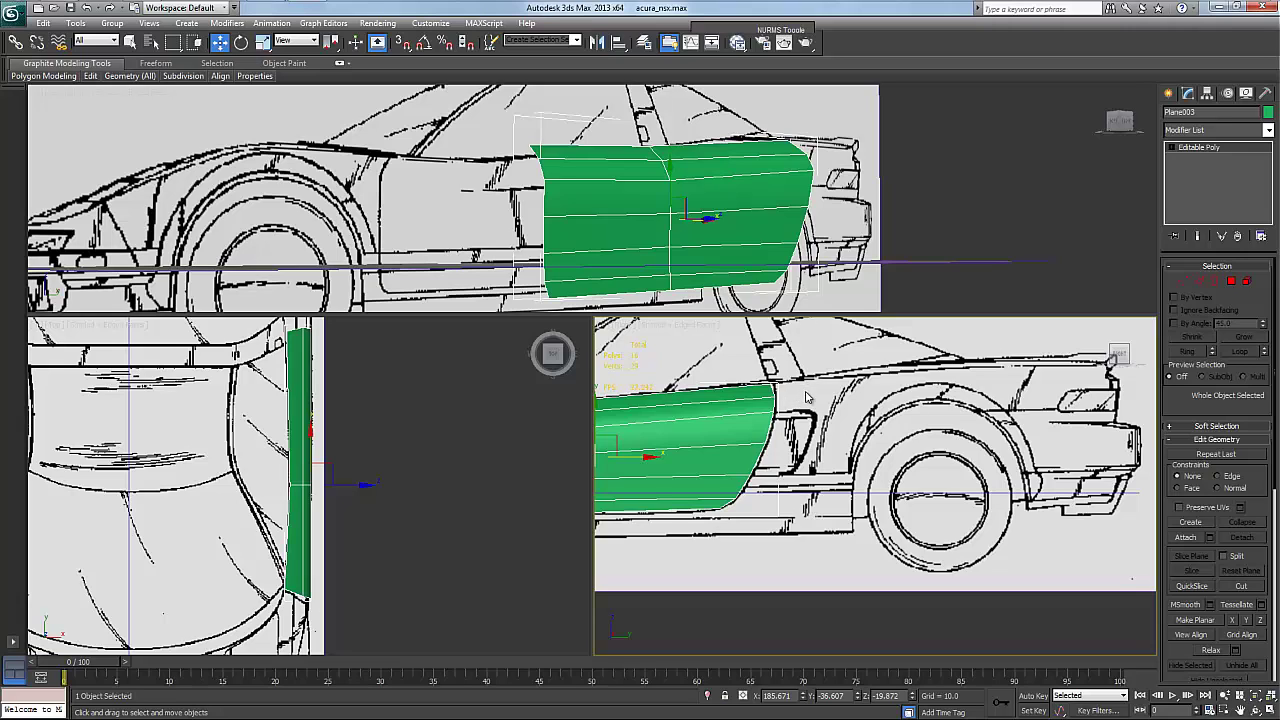
Draw a plane about 96.8 long and 110.5 wide in the side view, over the air intake between the door and rear wheel
click(1169, 95)
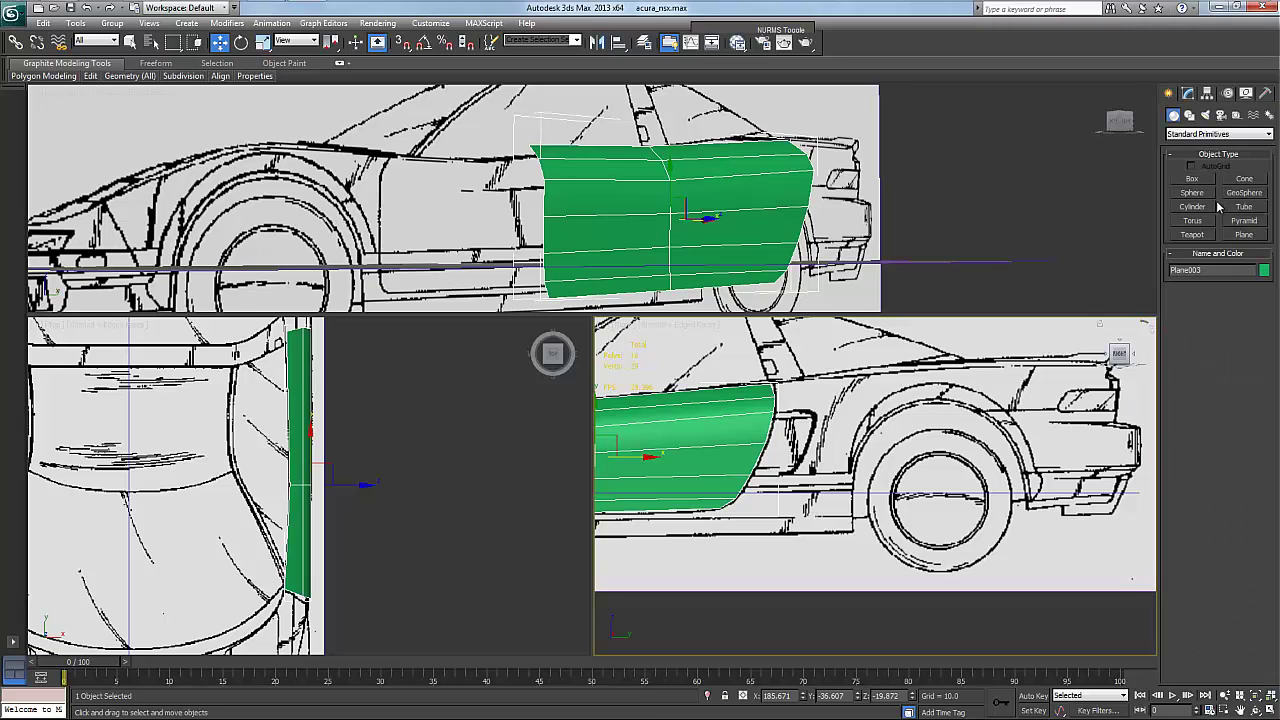
click(1243, 235)
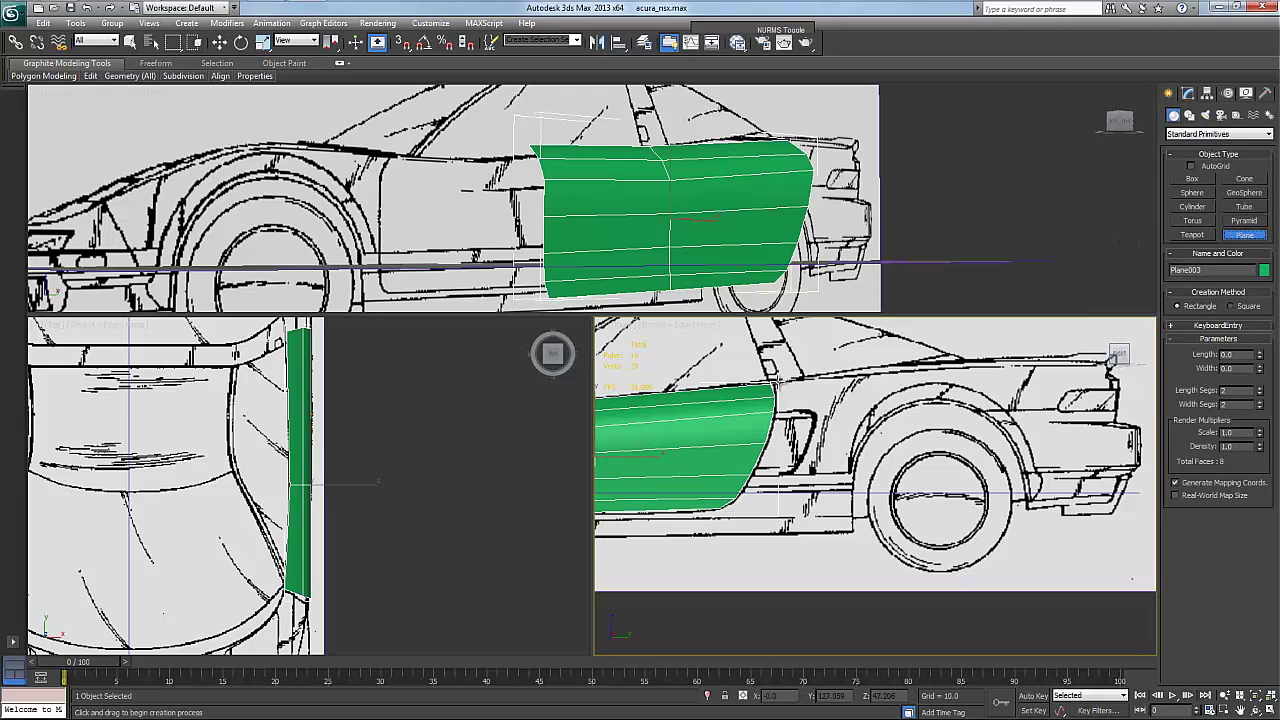
drag(781, 386, 900, 490)
scroll(852, 441, up, 3)
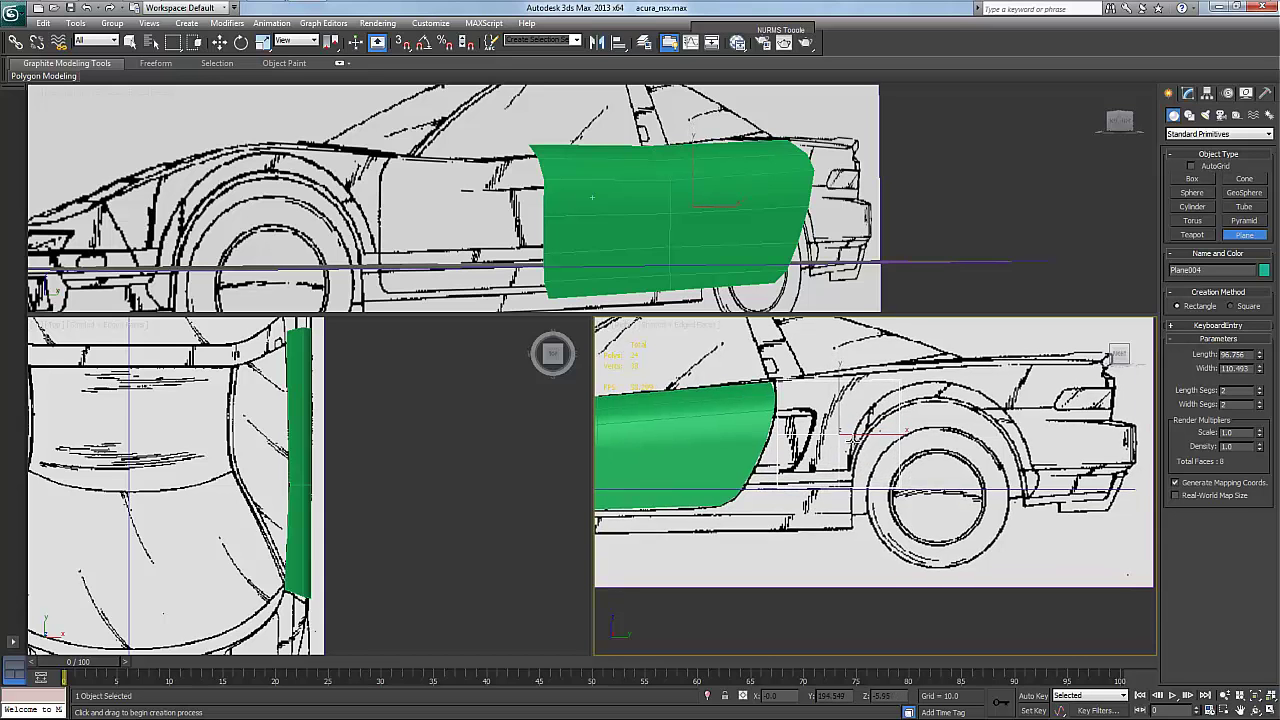
scroll(853, 441, up, 1)
middle_drag(735, 340, 872, 461)
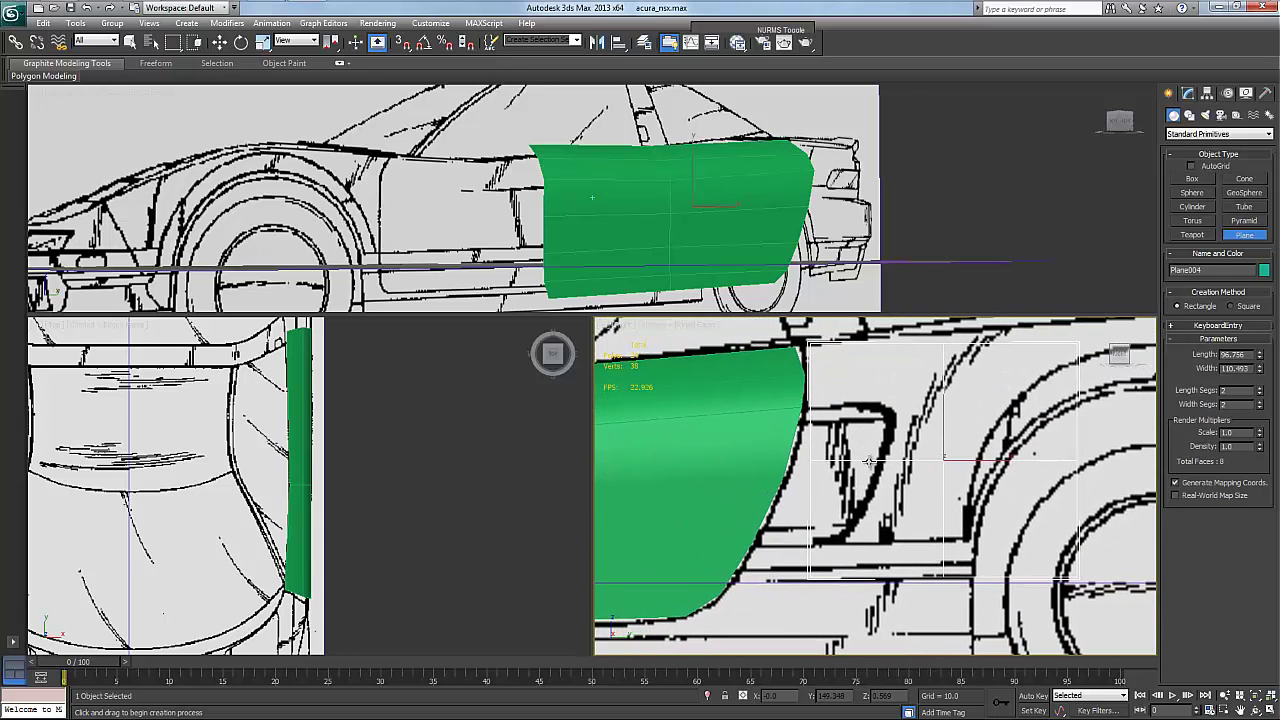
Move the new plane outward along X to about 186.9, just behind the door
key(w)
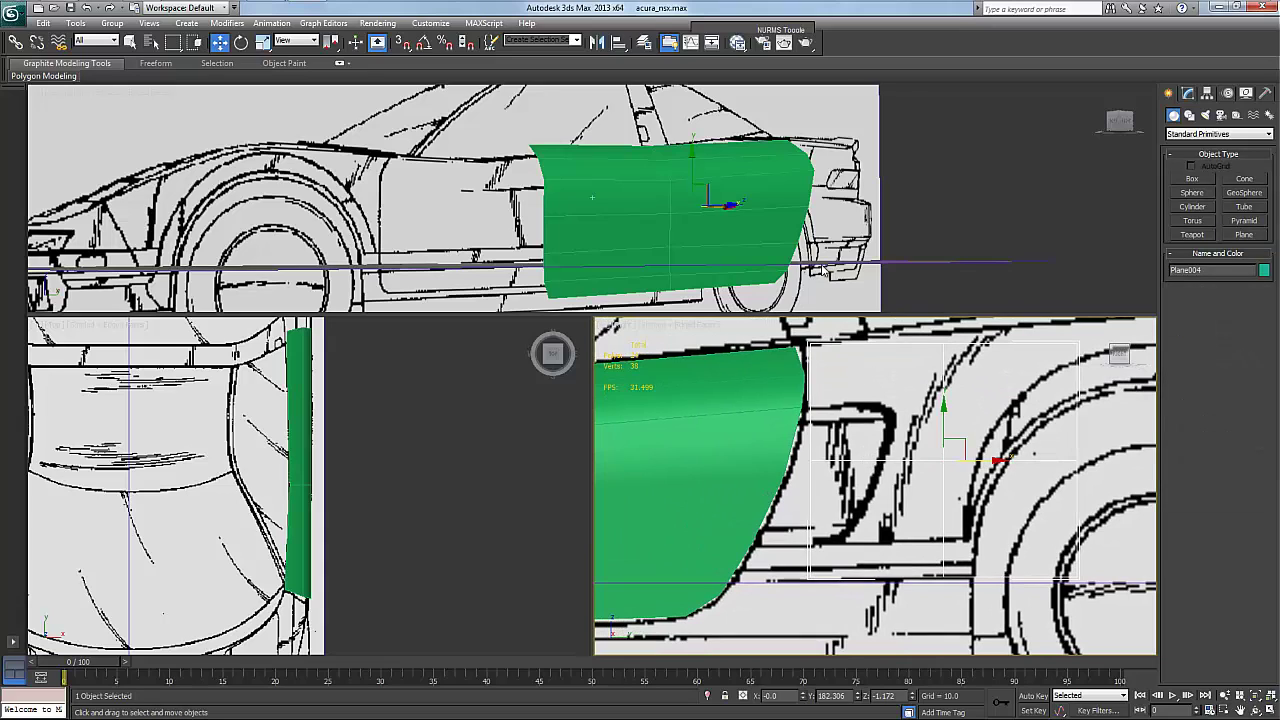
mouse_move(842, 232)
alt+middle_down()
mouse_move(856, 246)
mouse_move(842, 226)
mouse_move(707, 209)
alt+middle_up()
key(alt+x)
key(alt+x)
drag(703, 208, 876, 256)
alt+middle_drag(875, 250, 787, 232)
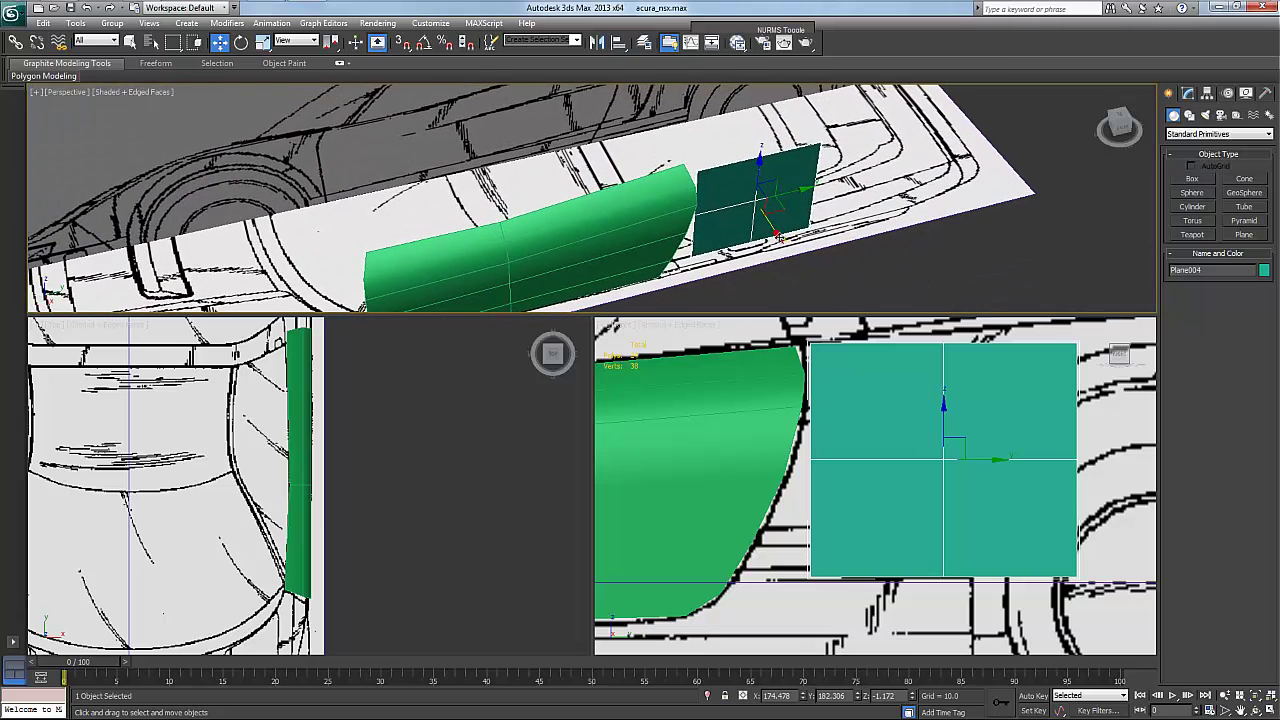
drag(774, 231, 785, 243)
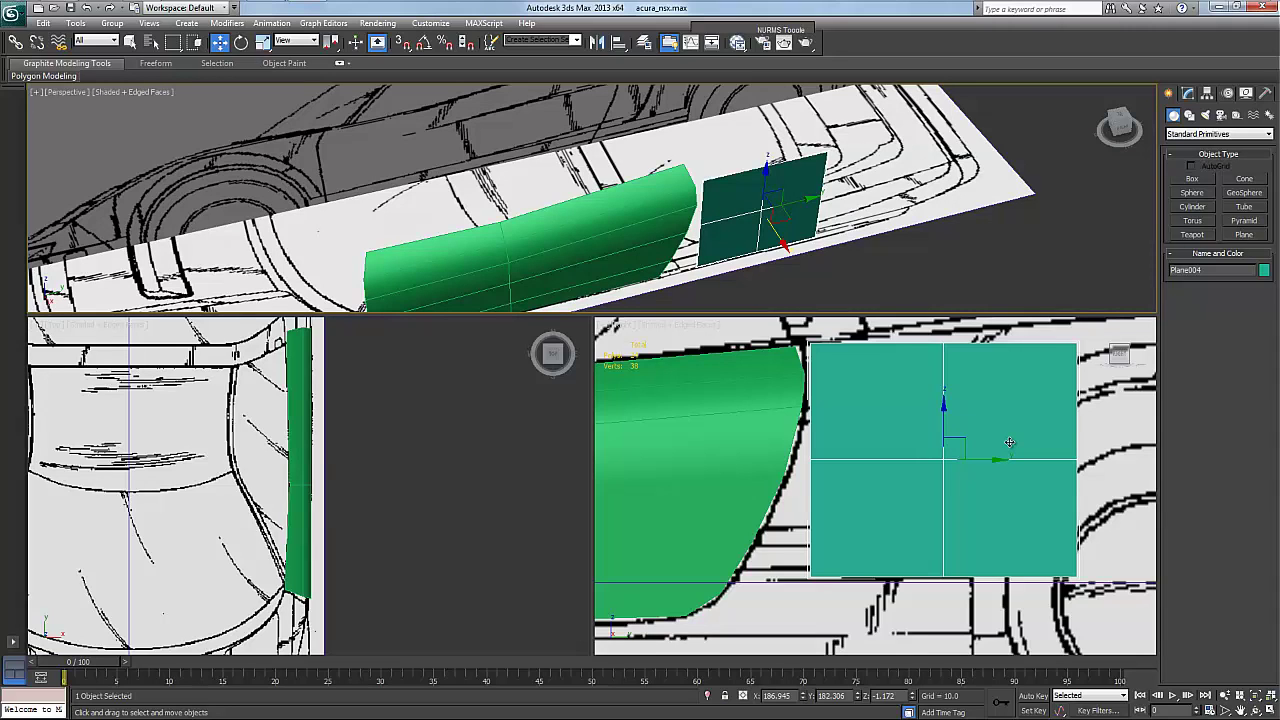
Delete the plane over the air intake, and bring the door panel into editing at Edge level
key(Delete)
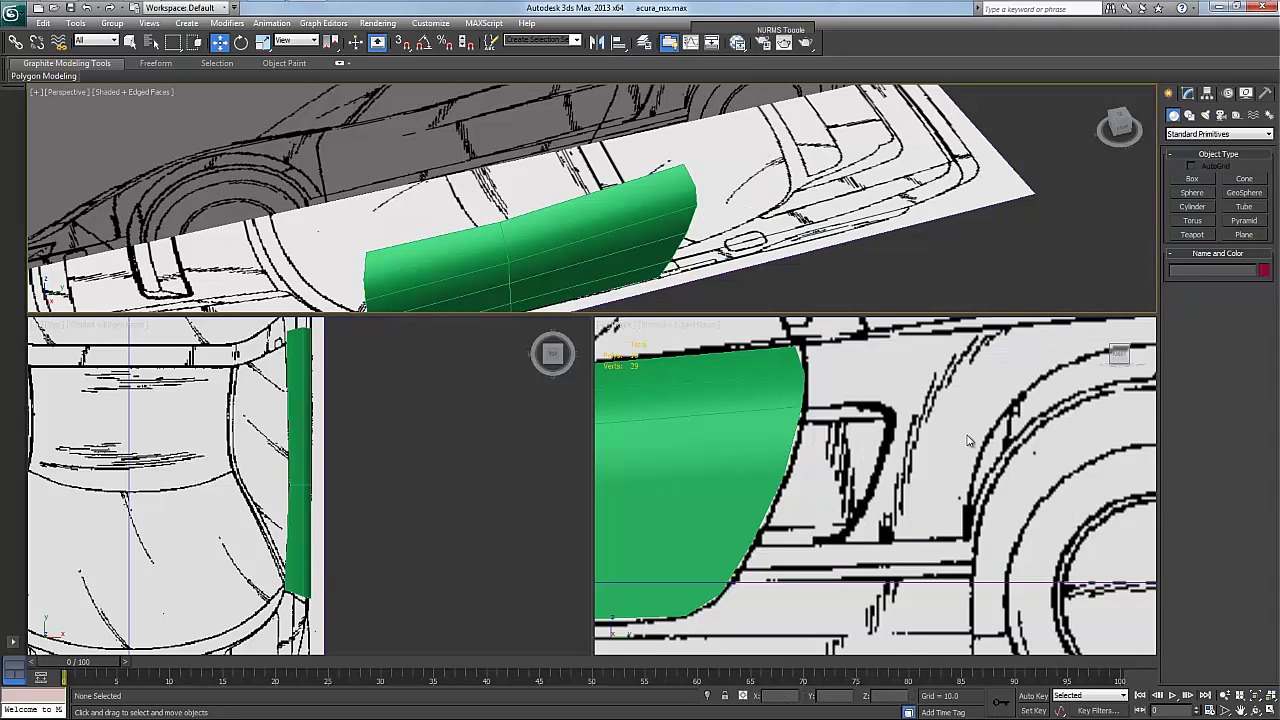
right_click(772, 405)
click(735, 403)
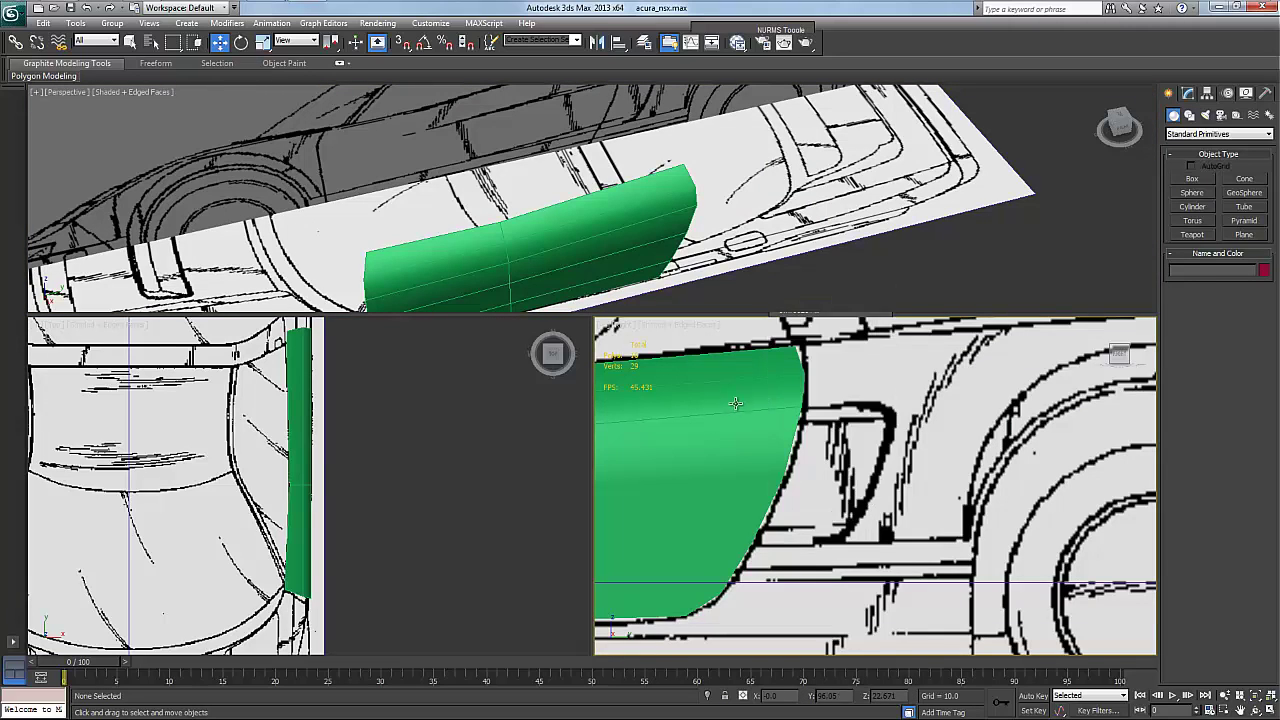
click(735, 404)
right_click(738, 405)
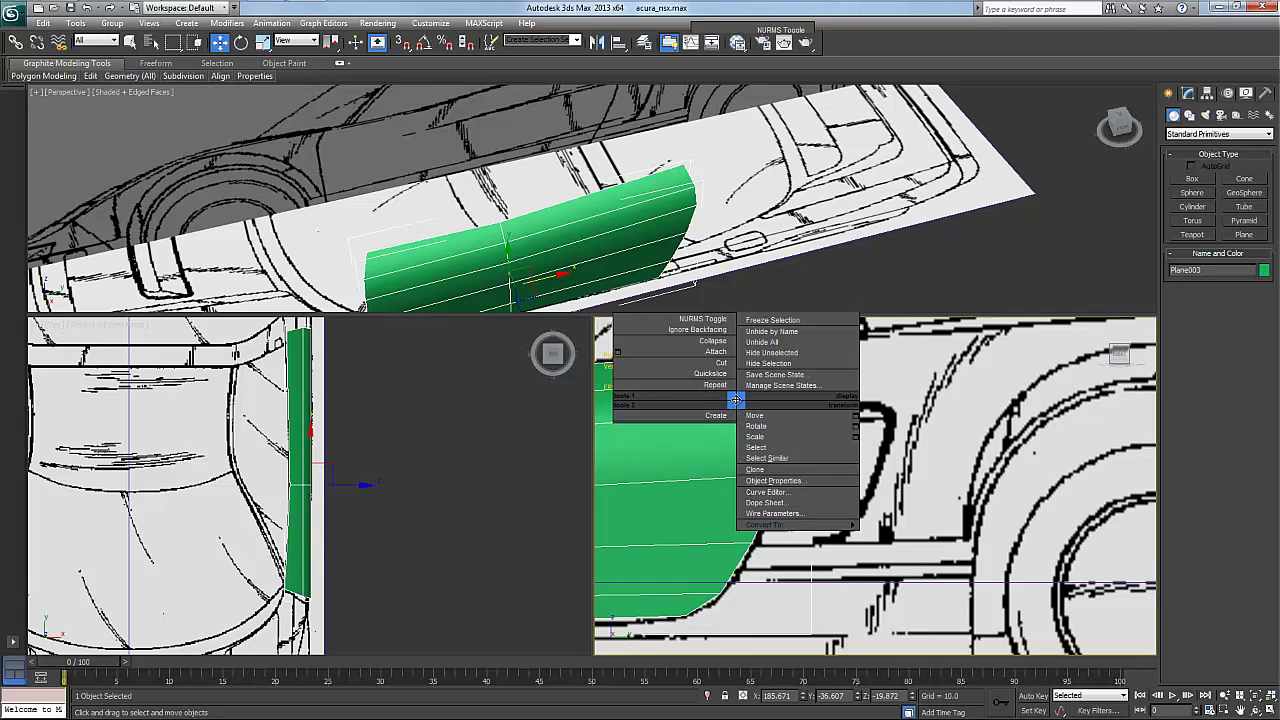
click(1188, 93)
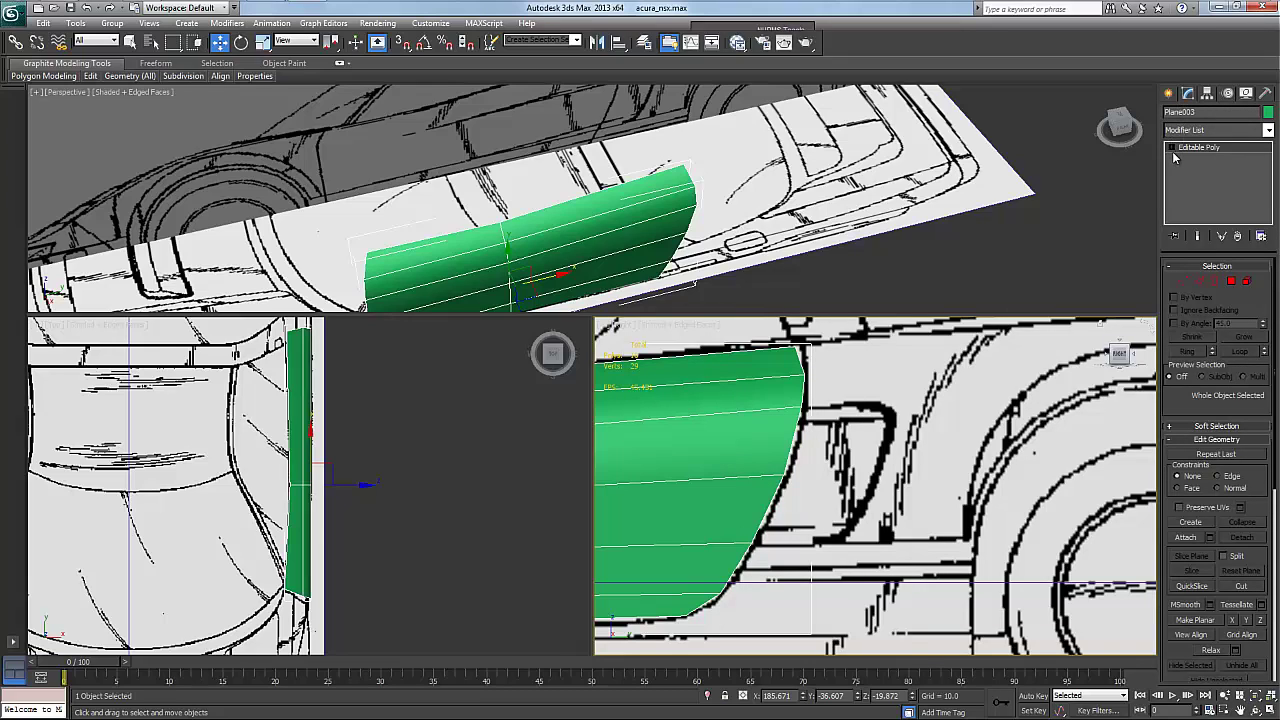
click(1199, 281)
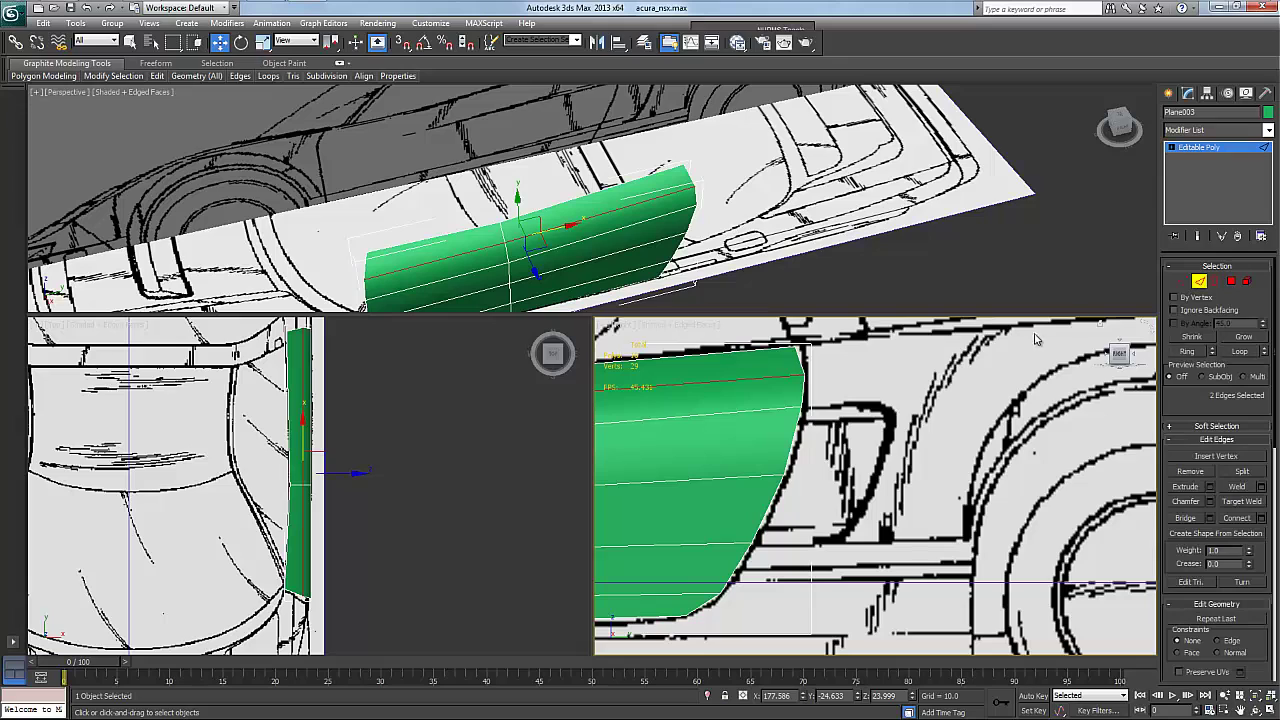
Extend the door's four upper rear edges about 37 units backward along Y to form new polygons over the air intake
click(801, 366)
double_click(801, 393)
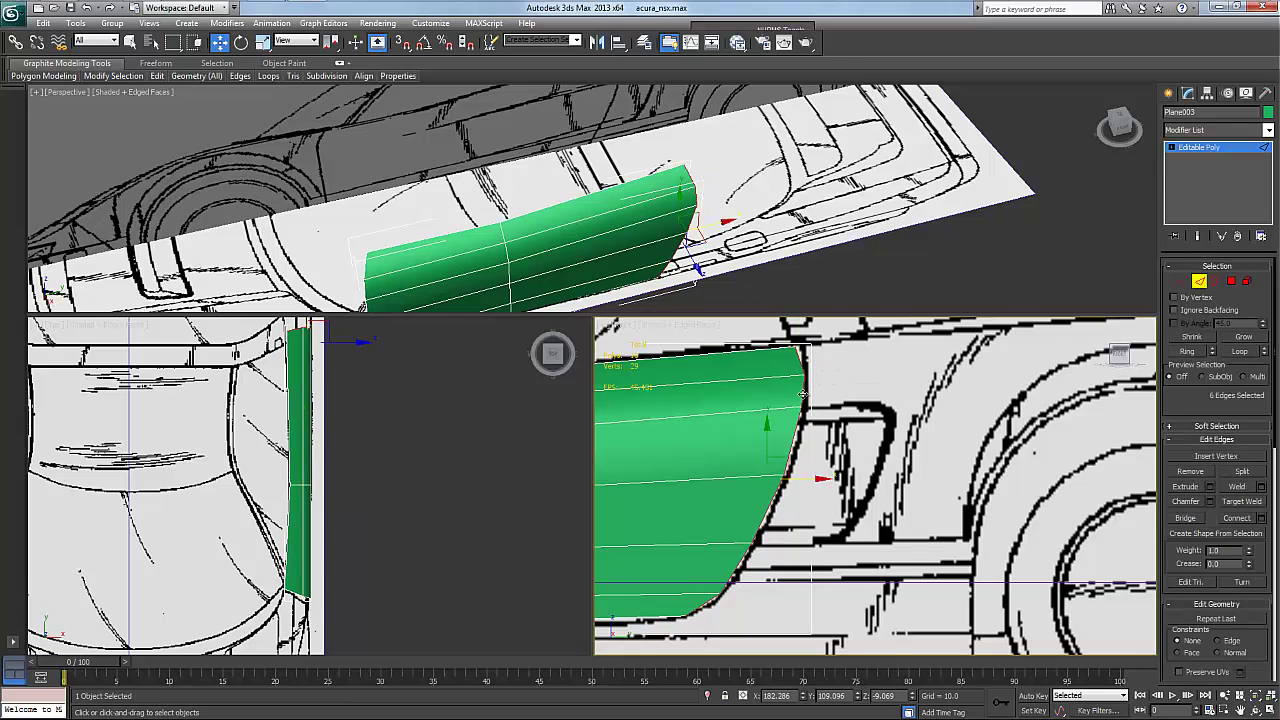
click(798, 417)
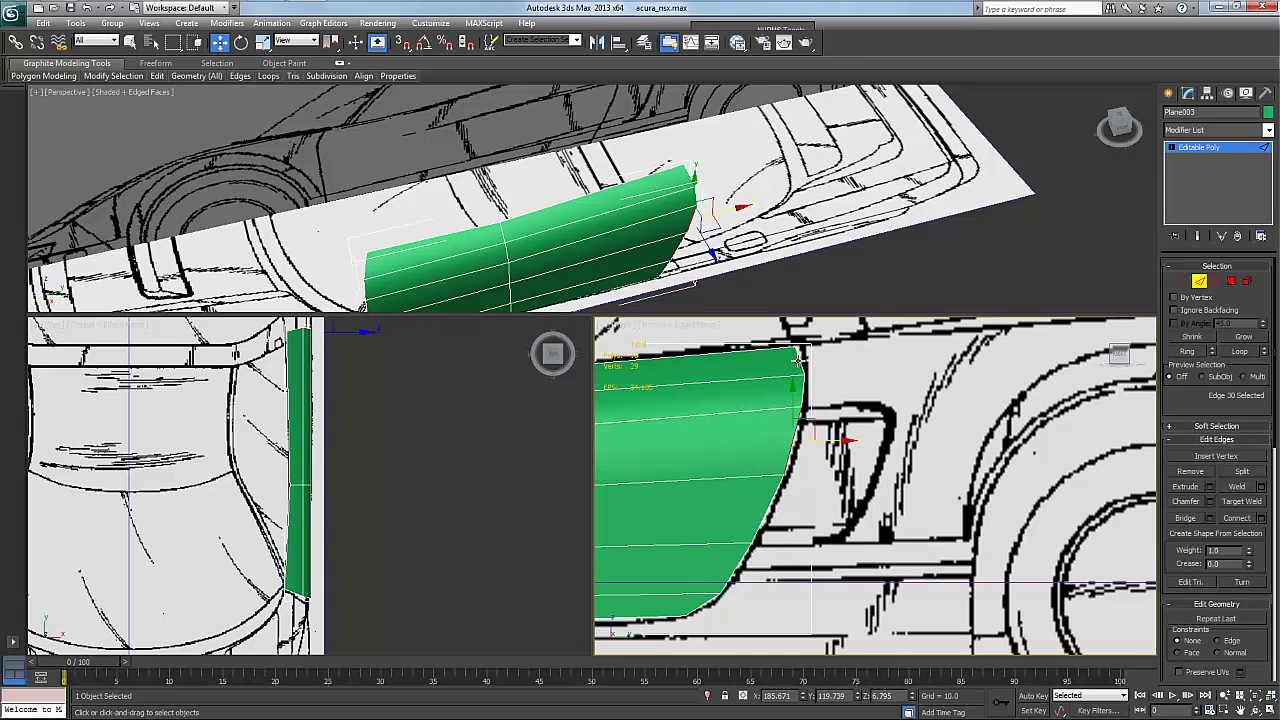
click(799, 364)
ctrl+click(803, 403)
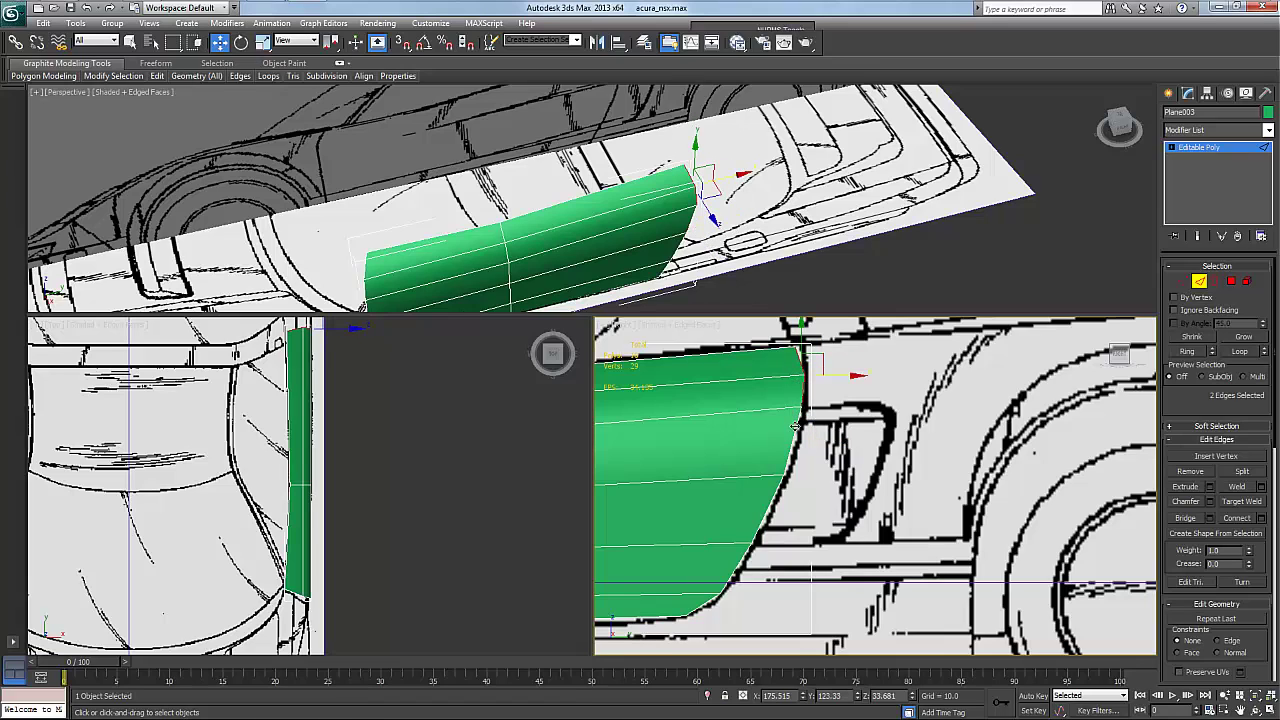
ctrl+click(778, 488)
ctrl+click(770, 502)
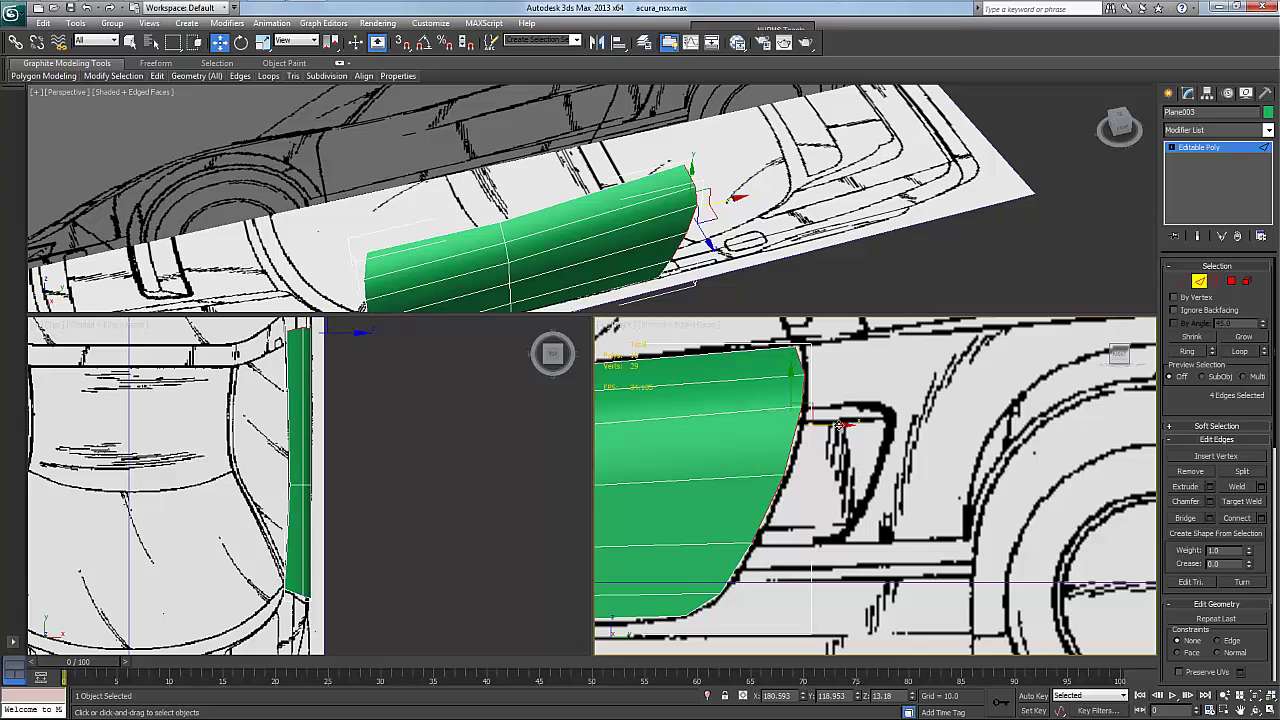
shift+drag(840, 425, 929, 429)
middle_drag(926, 430, 926, 426)
right_click(724, 247)
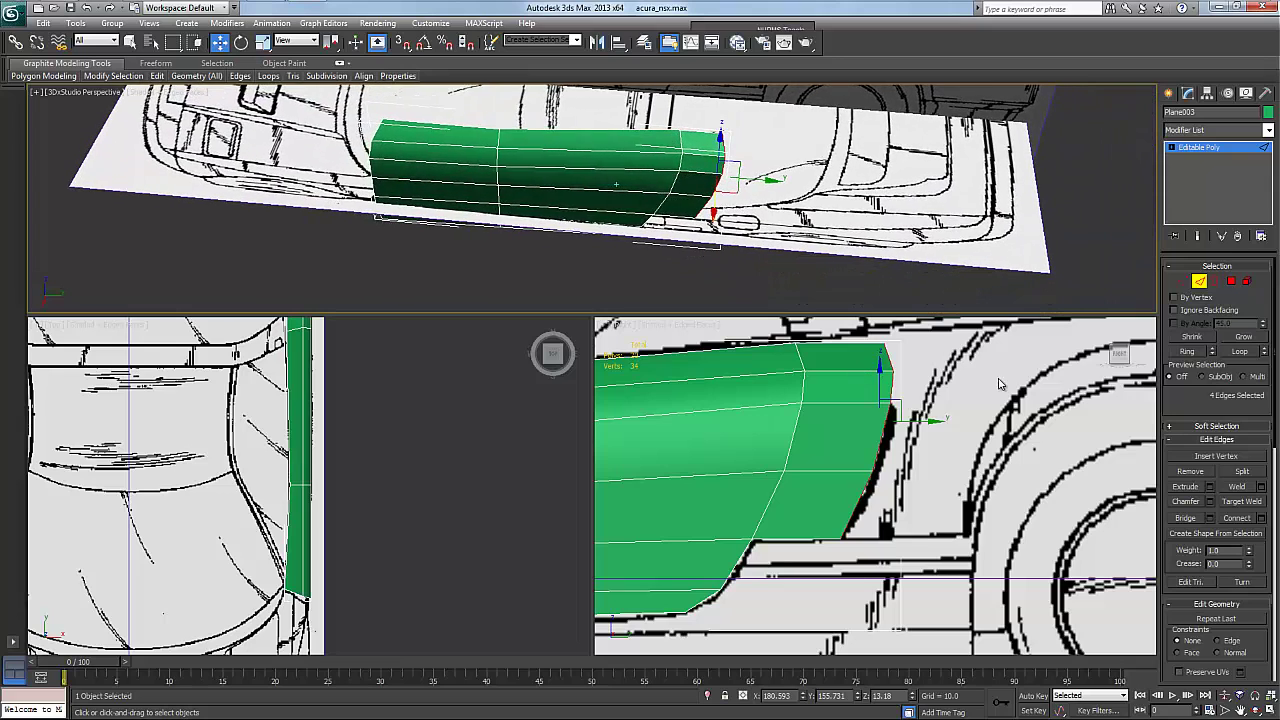
Detach the four new polygons behind the door as a clone, keeping the default object name
ctrl+click(1231, 281)
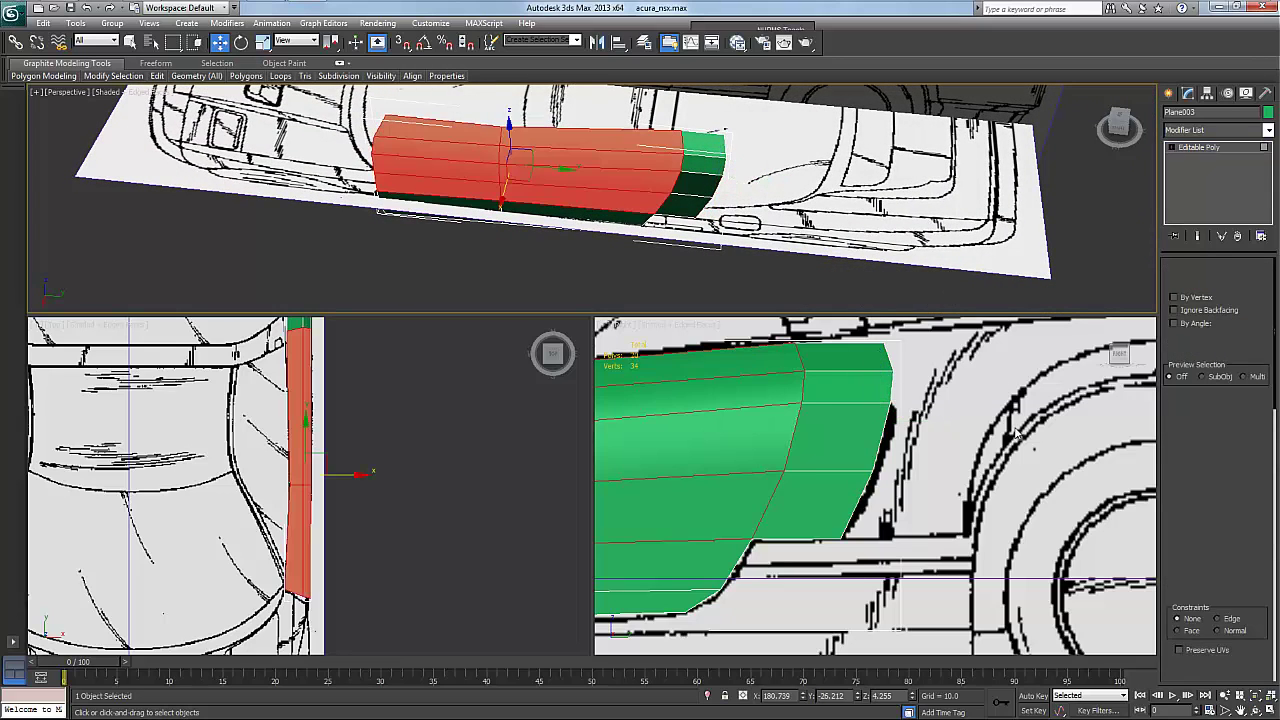
click(853, 362)
ctrl+click(848, 393)
ctrl+click(837, 428)
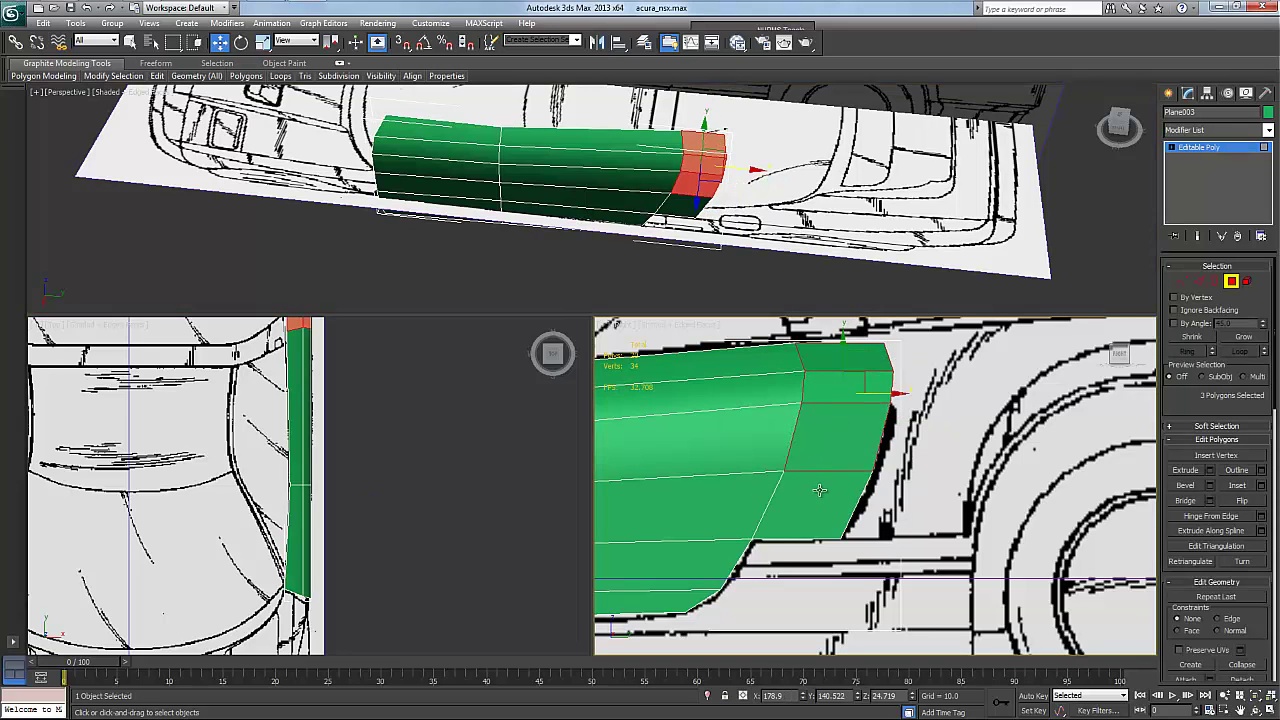
ctrl+click(820, 490)
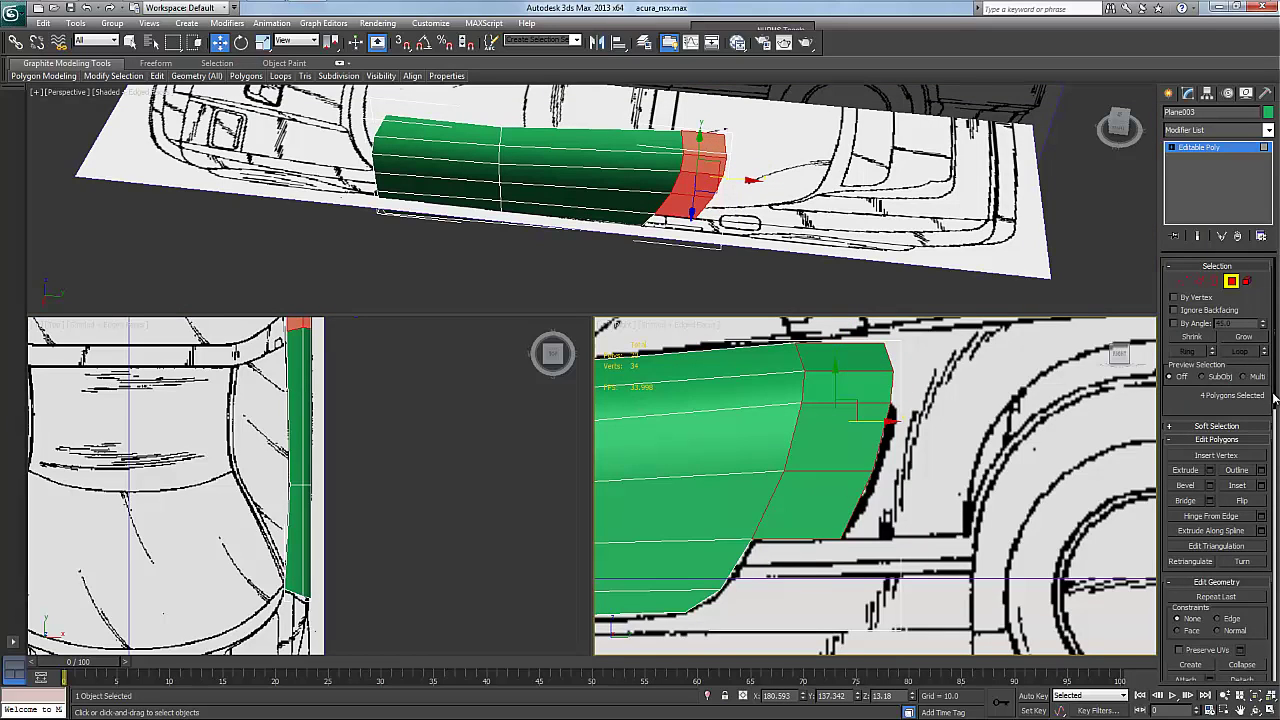
drag(1274, 398, 1268, 489)
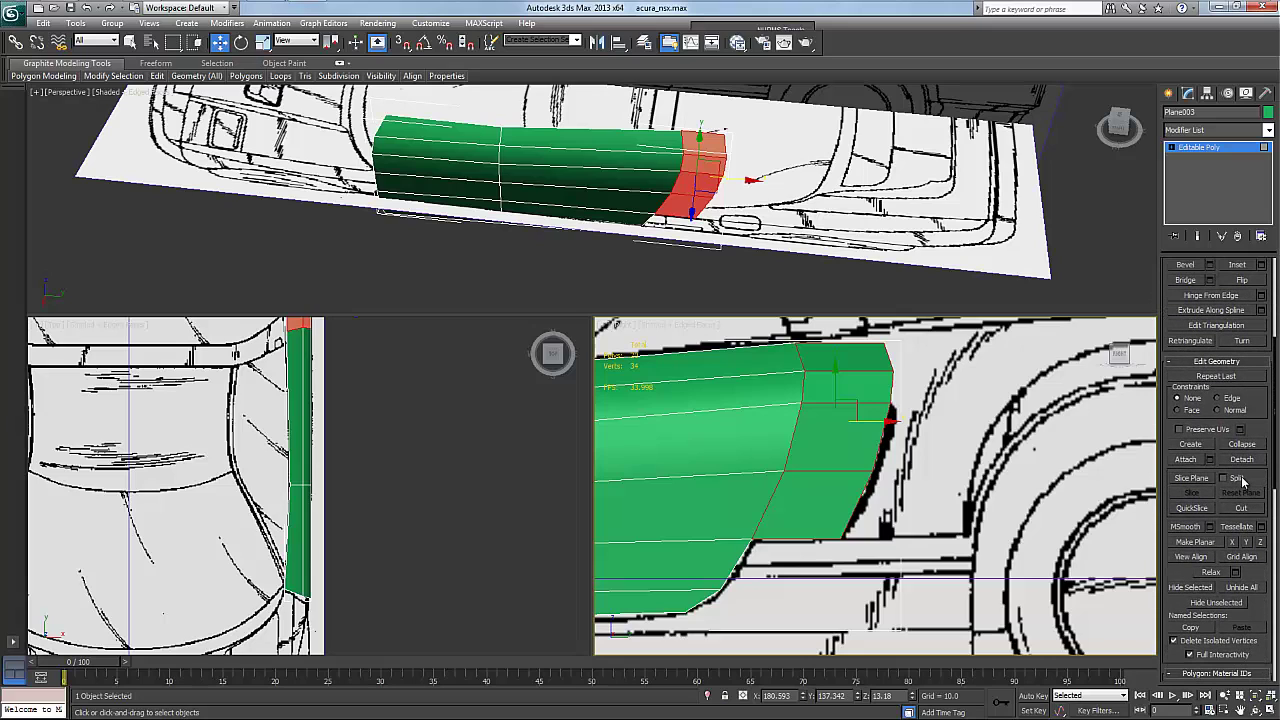
click(1240, 459)
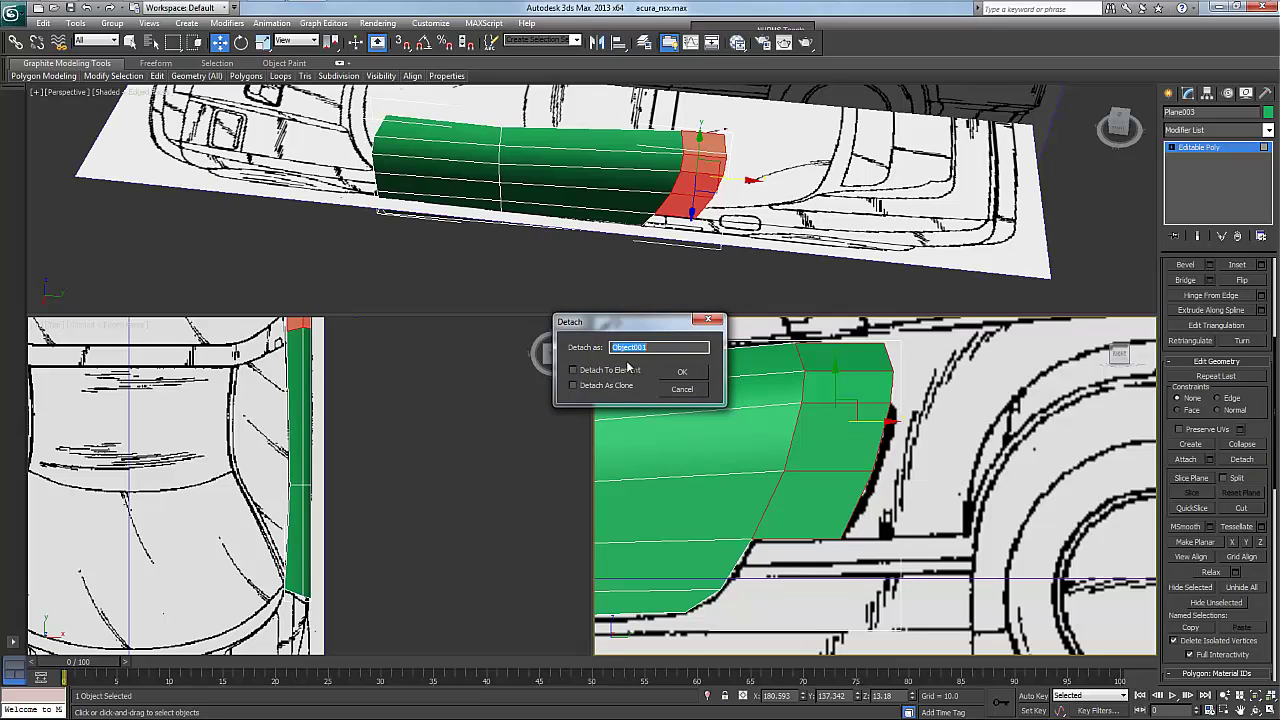
click(601, 389)
click(681, 372)
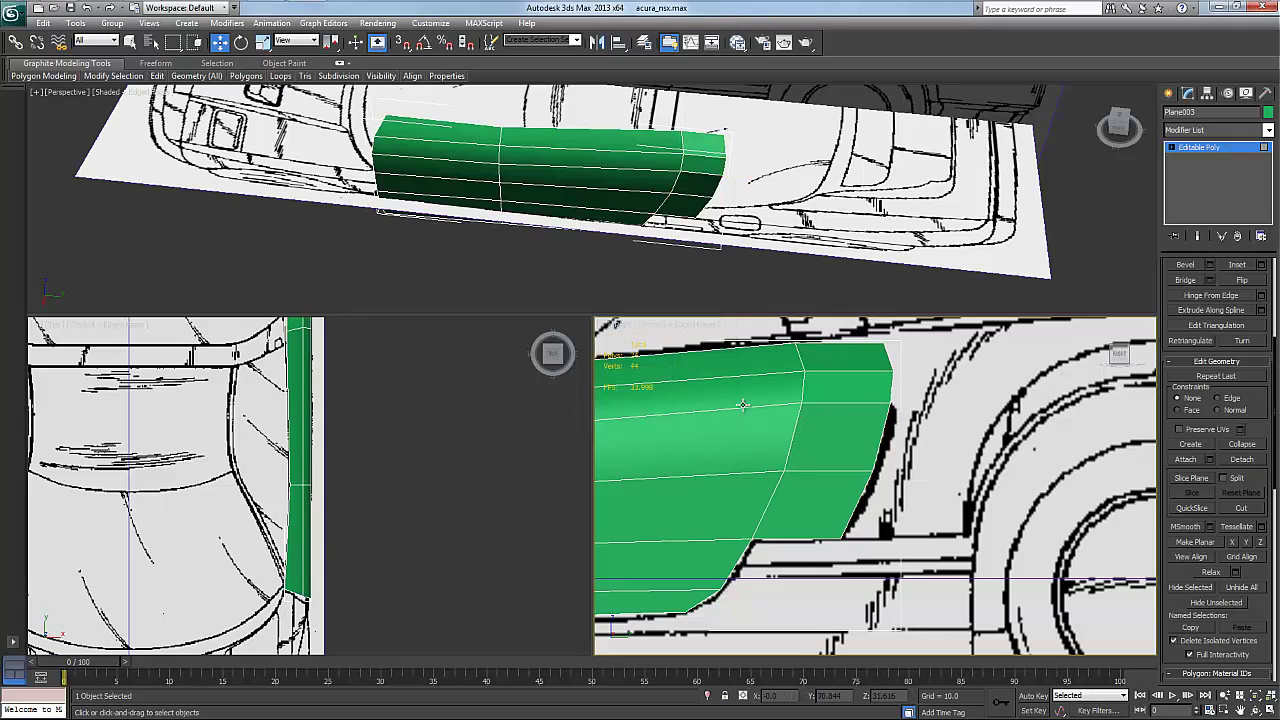
Leave Polygon level, select the detached clone and move it about 6.5 units backward along Y, away from the door
click(838, 425)
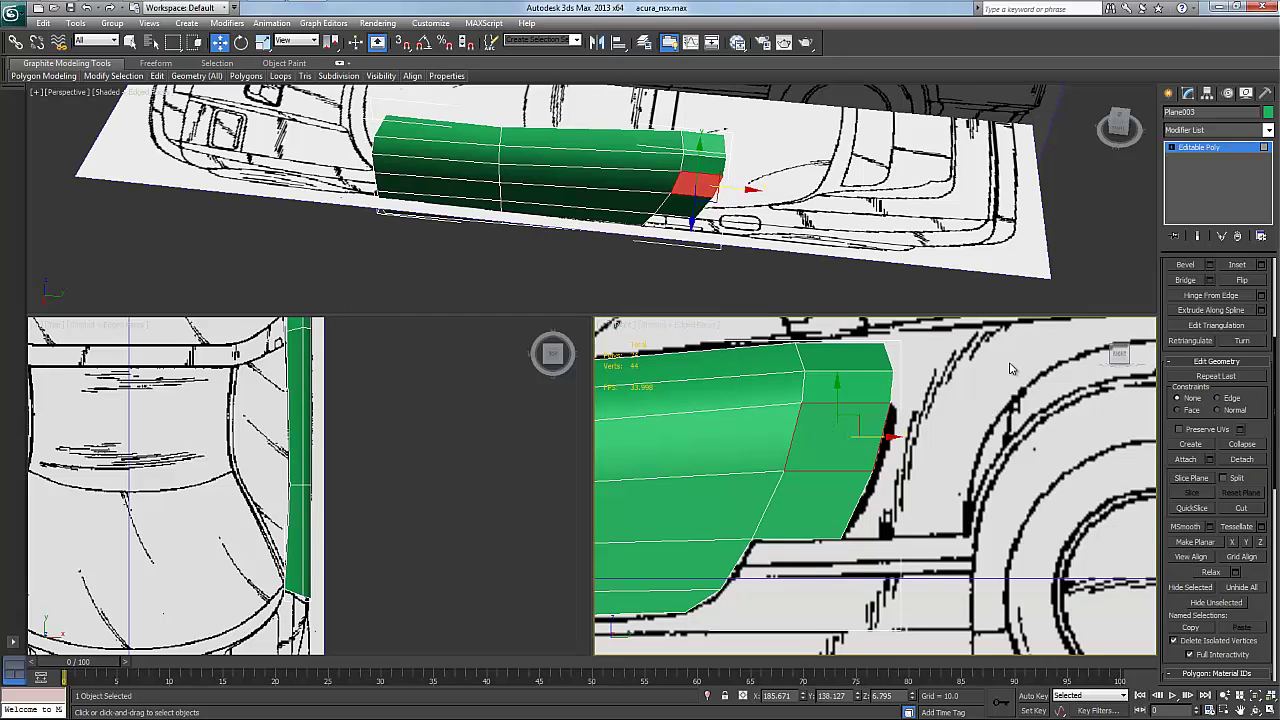
key(4)
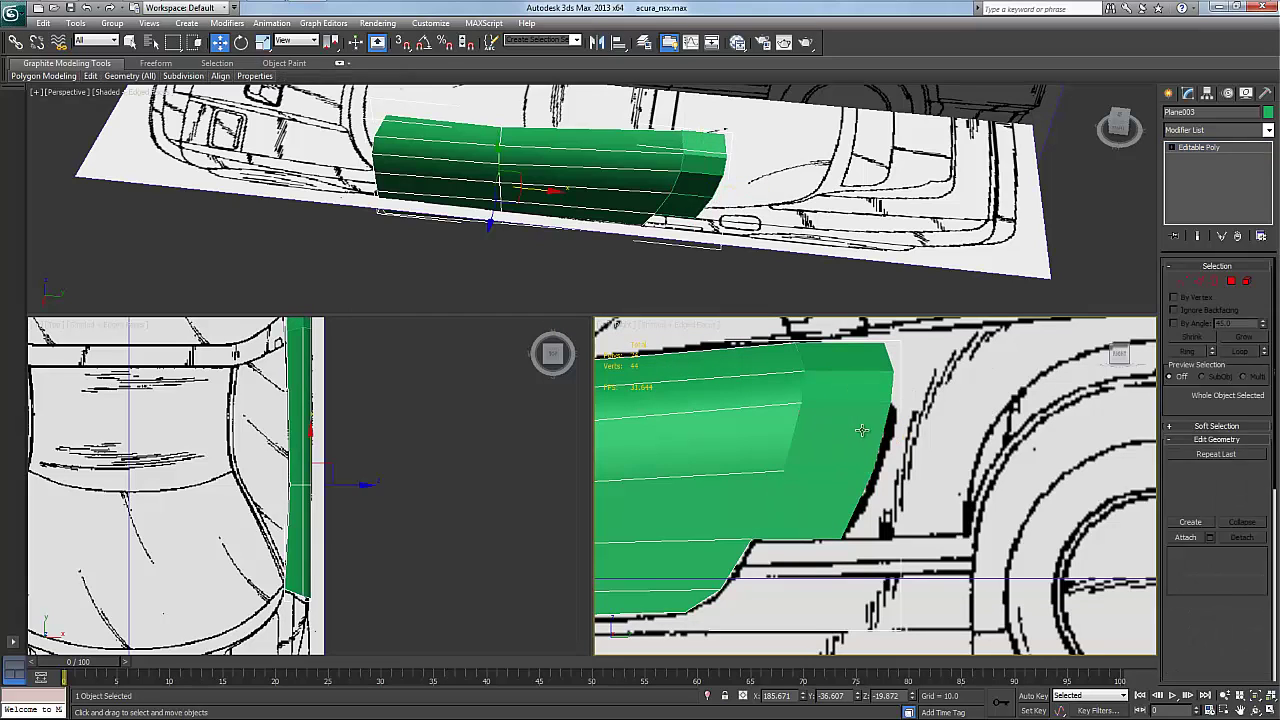
click(826, 430)
click(764, 422)
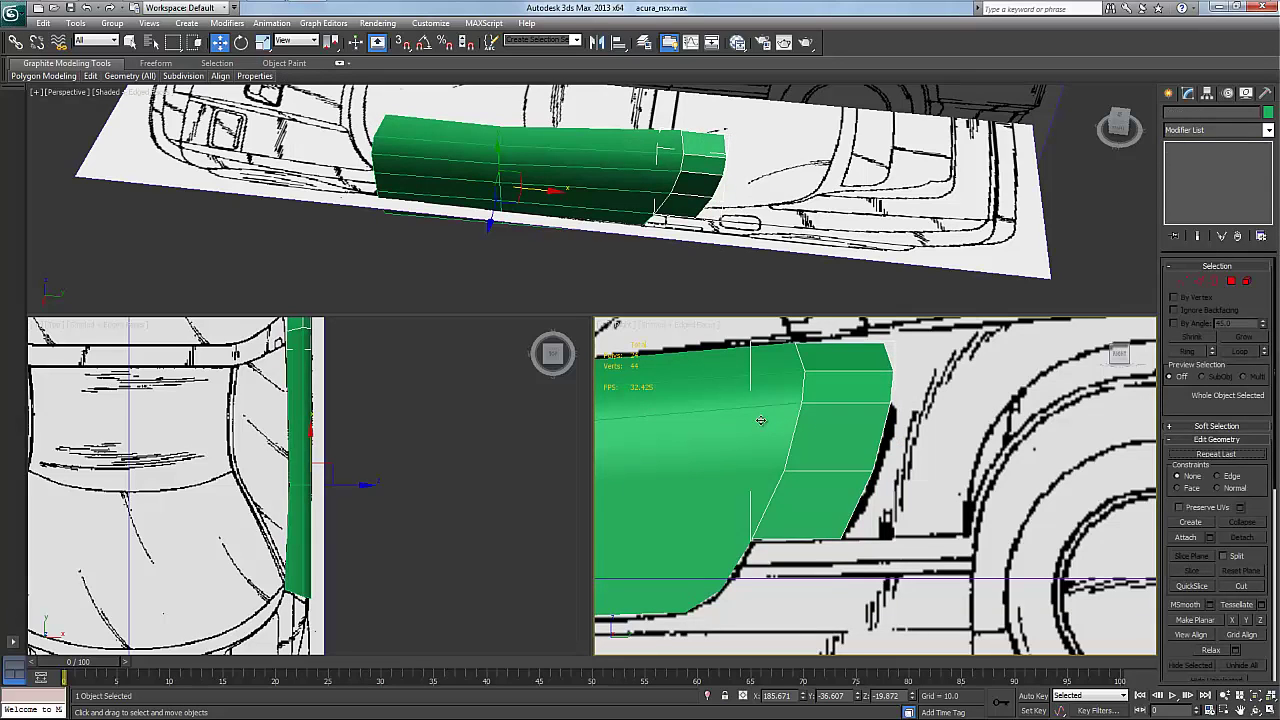
click(829, 426)
click(777, 423)
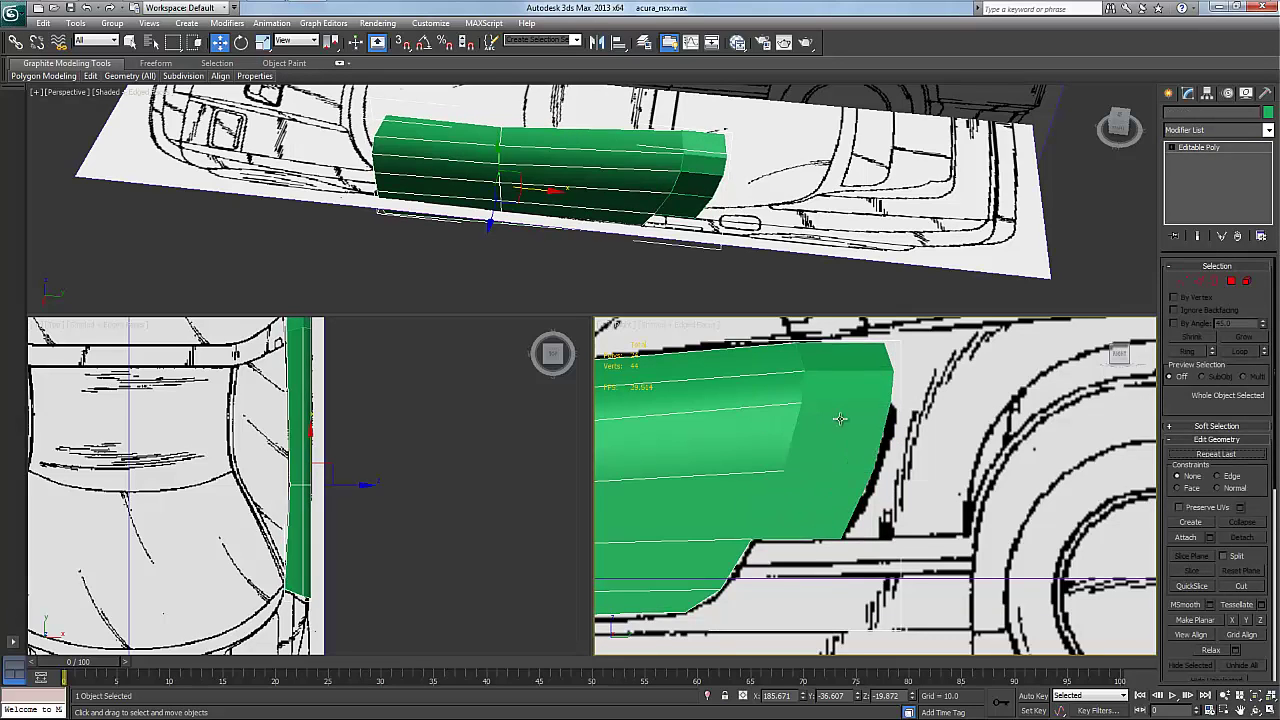
click(843, 420)
click(757, 420)
click(816, 421)
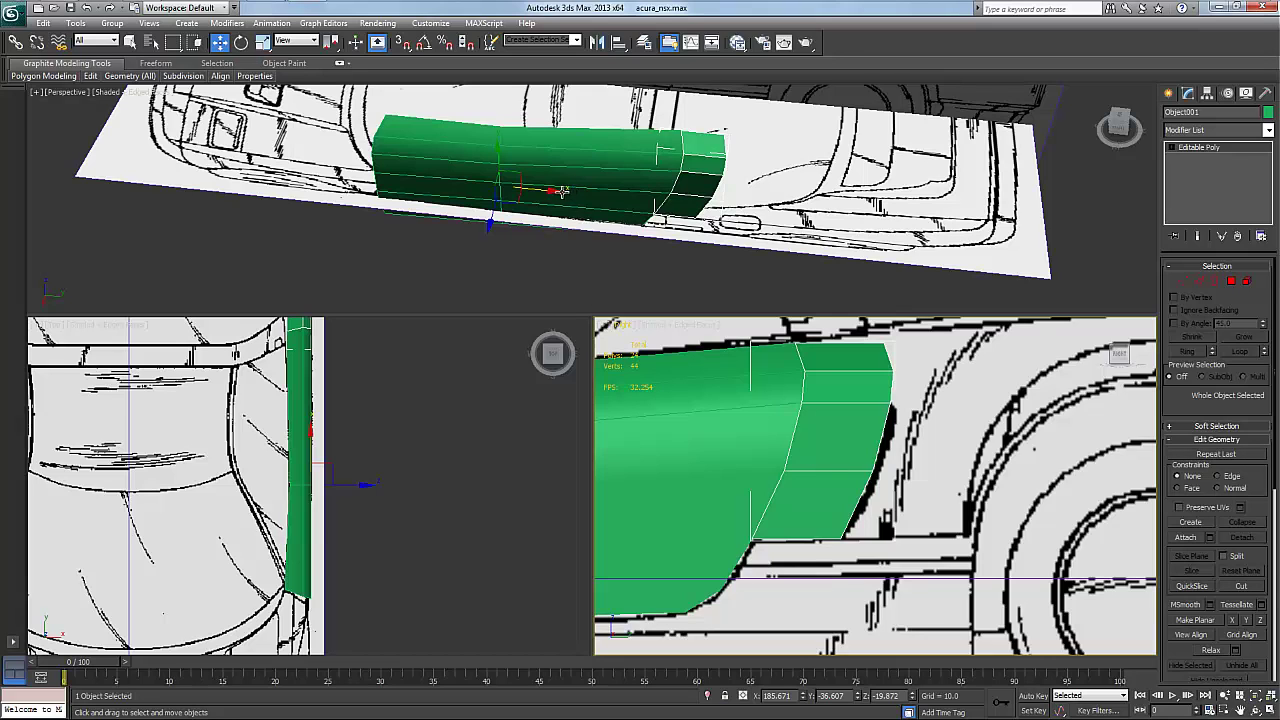
drag(555, 190, 562, 192)
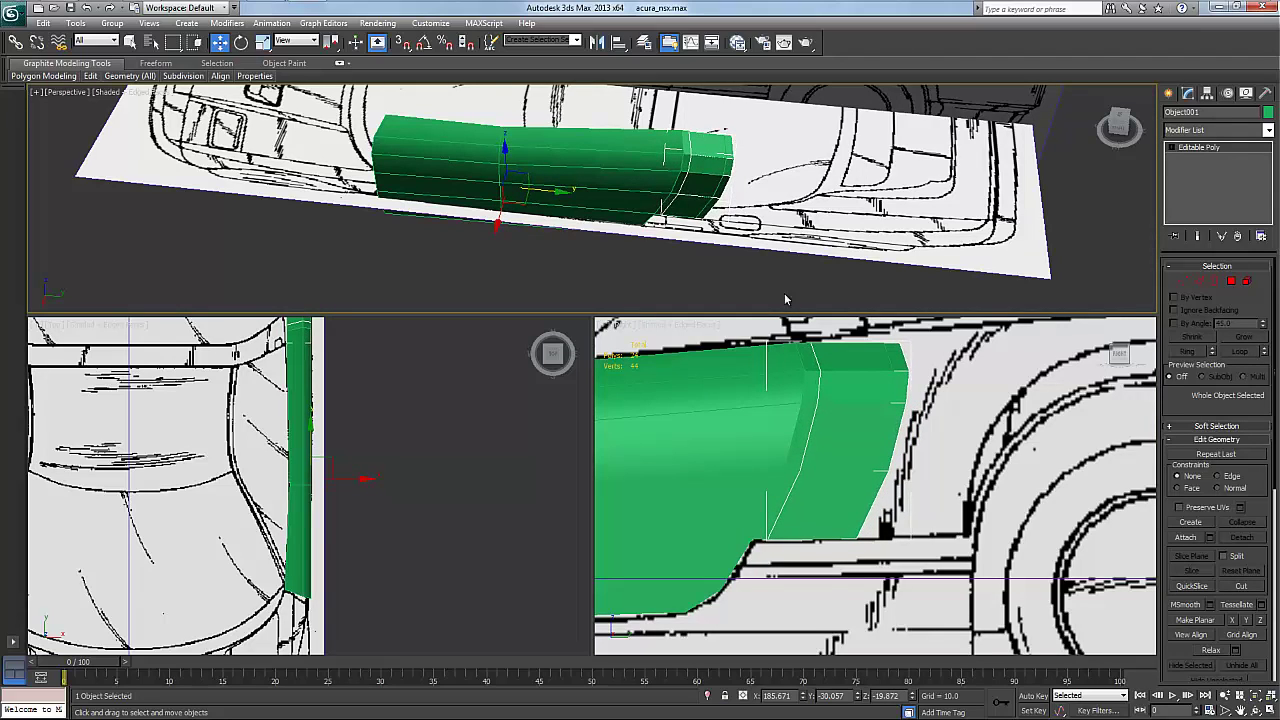
Delete the door's four original polygons over the air intake and return to the object level
click(800, 363)
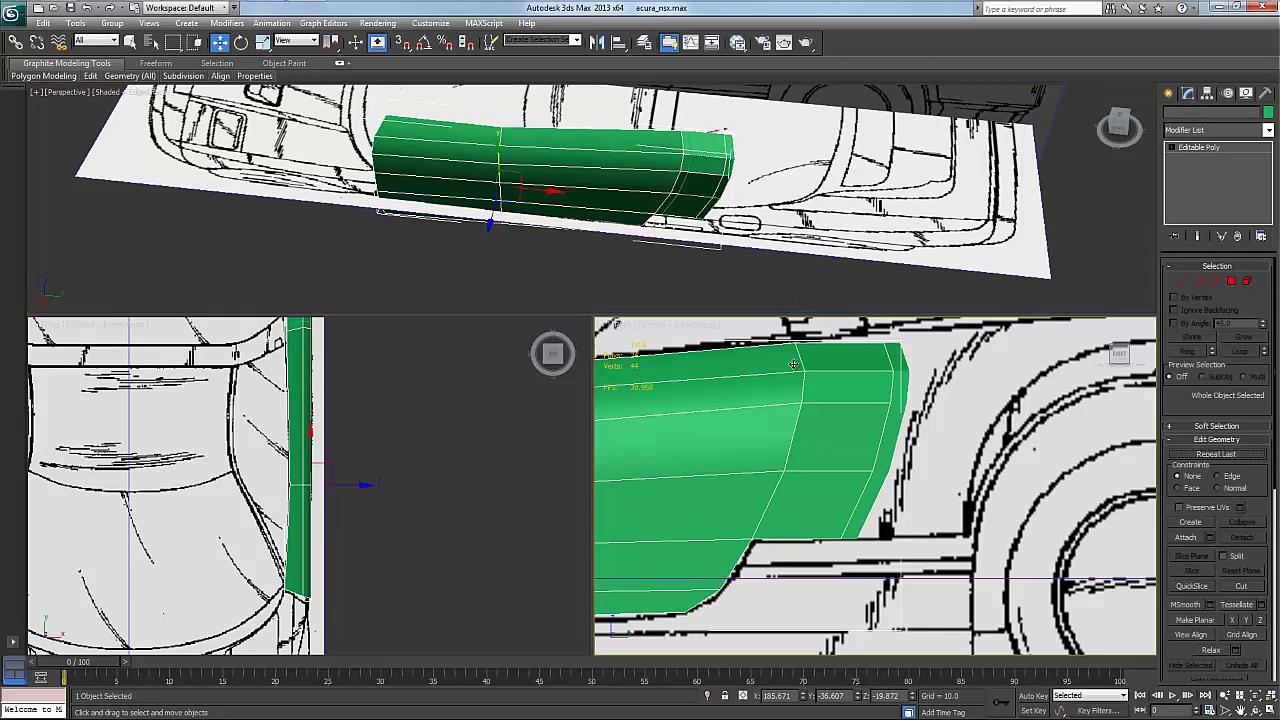
click(1231, 281)
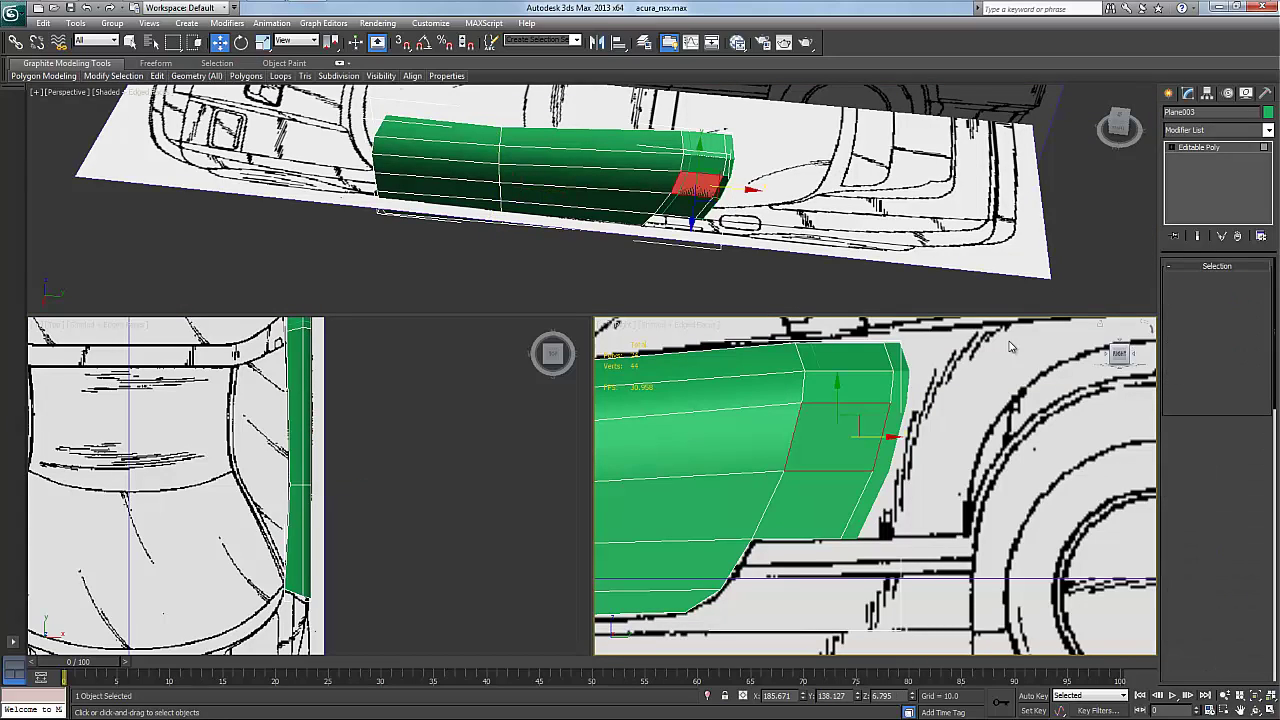
click(845, 372)
ctrl+click(844, 382)
ctrl+click(837, 429)
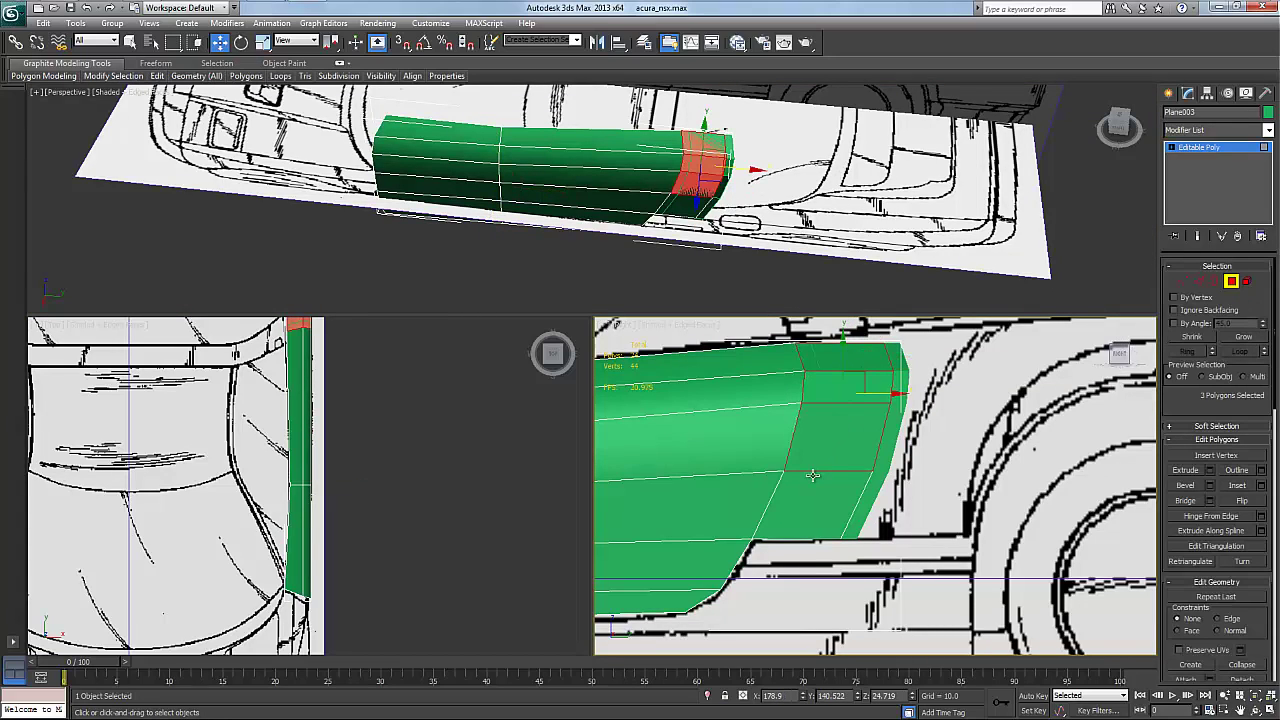
ctrl+click(809, 487)
key(Delete)
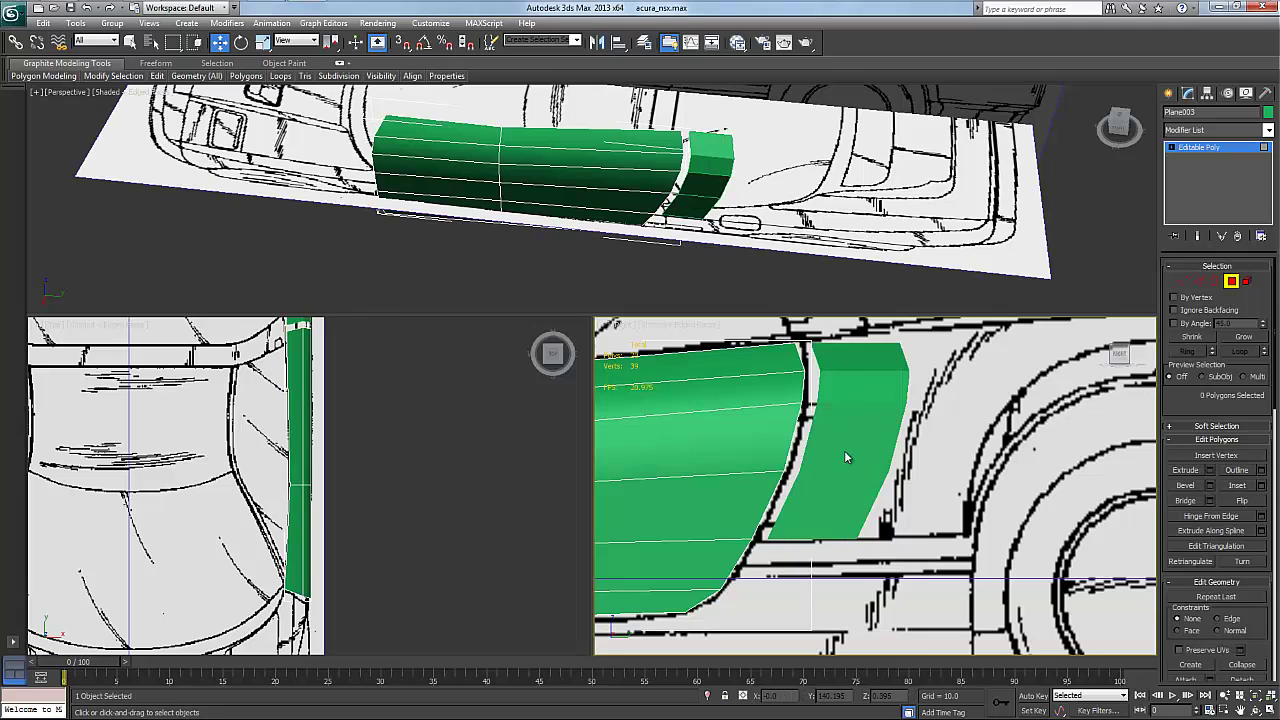
click(1231, 281)
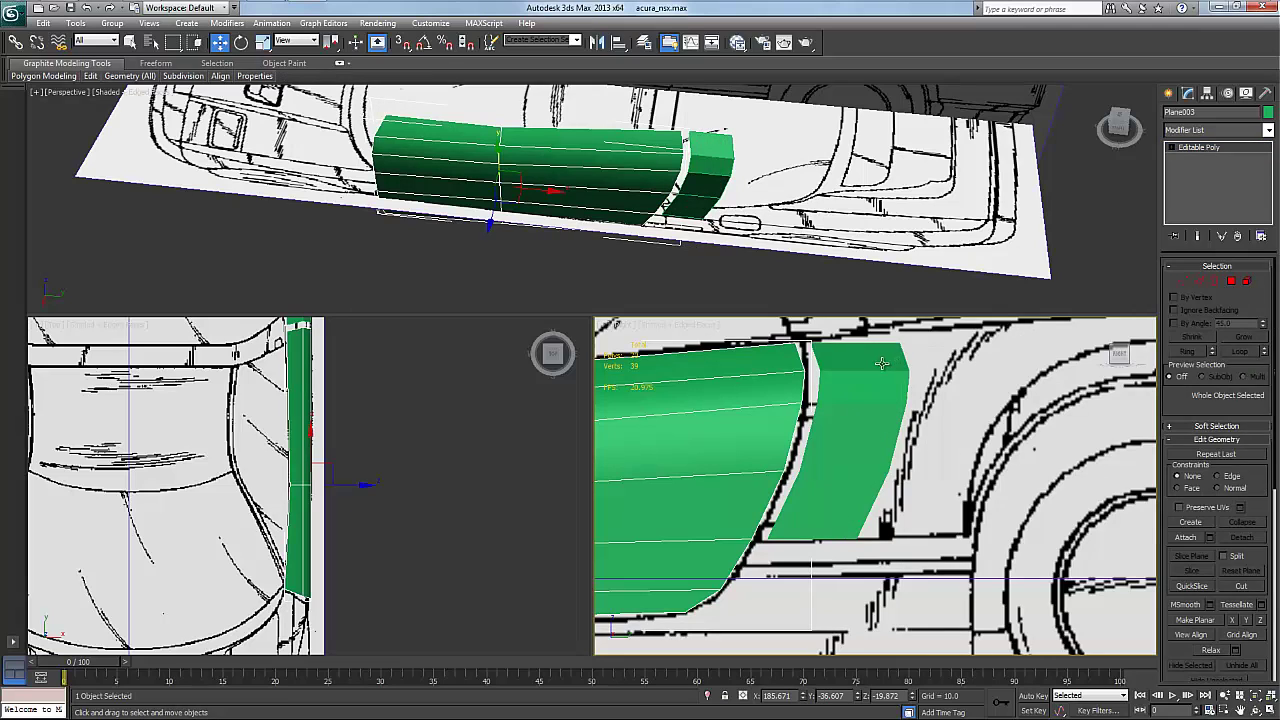
Move the detached panel about 3.2 units toward the door, leaving a narrow gap, and center its pivot to the object
click(876, 398)
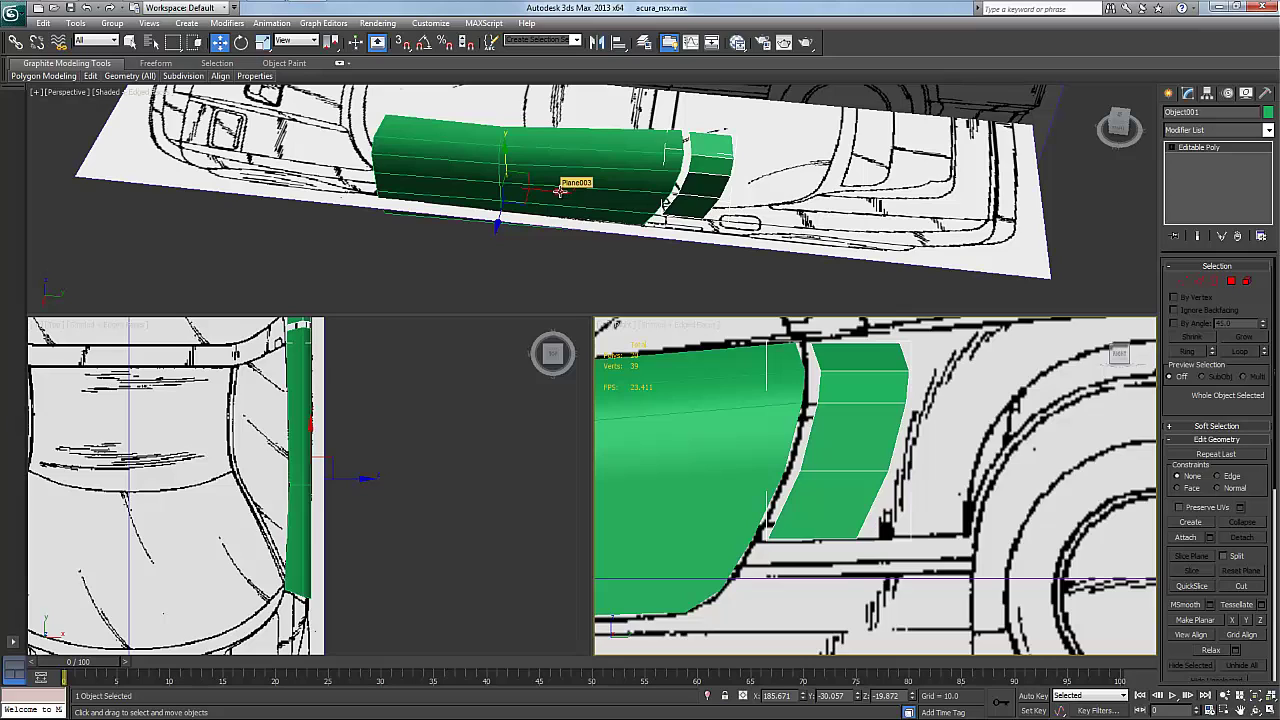
drag(559, 190, 557, 190)
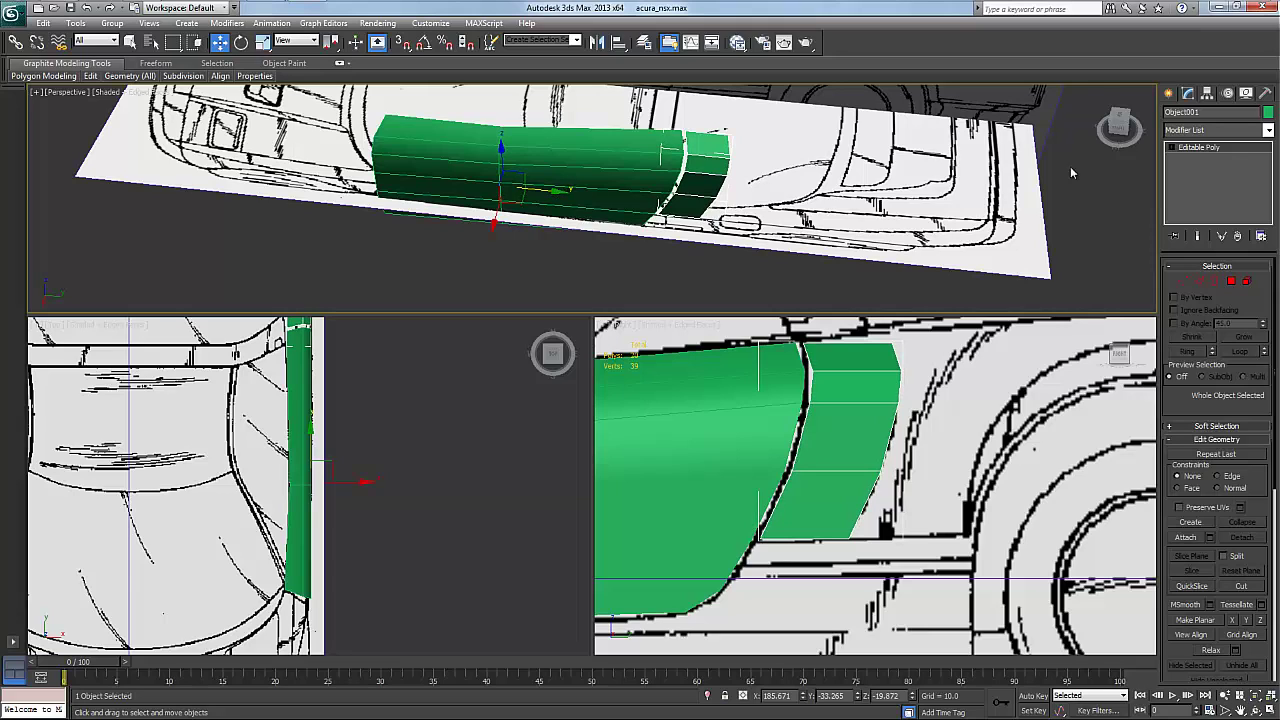
click(1208, 92)
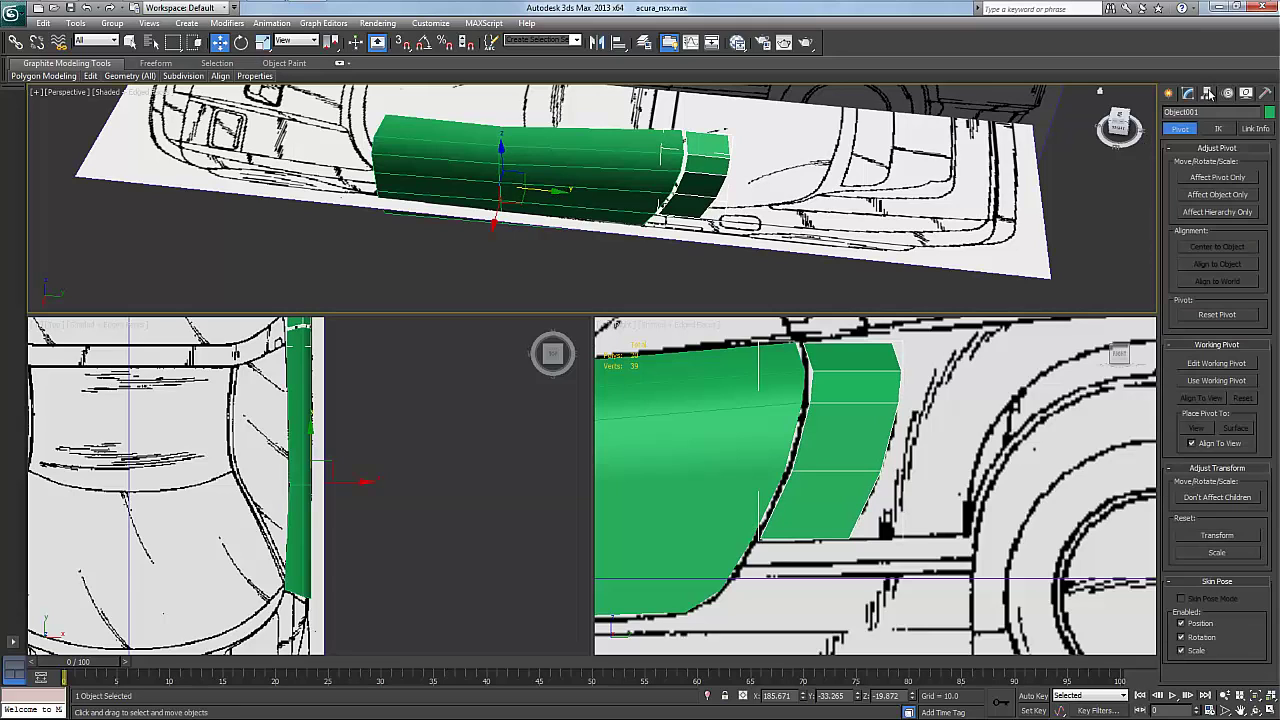
click(1198, 178)
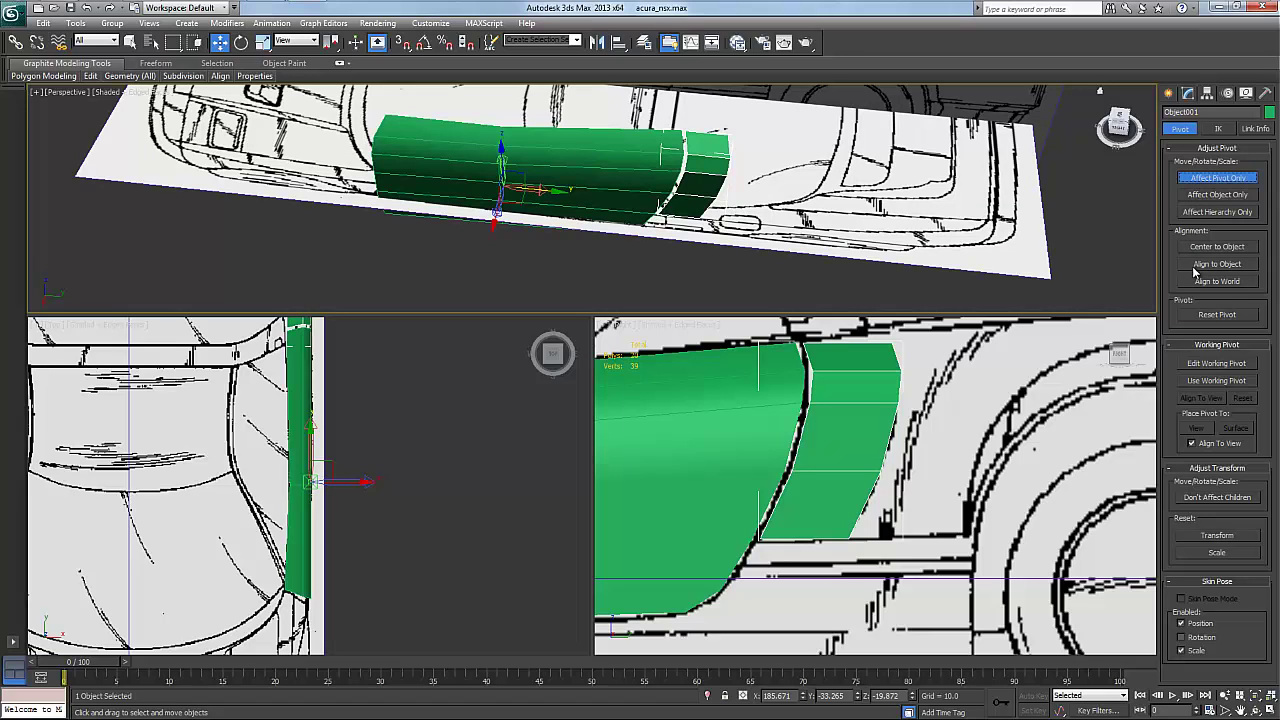
click(1216, 247)
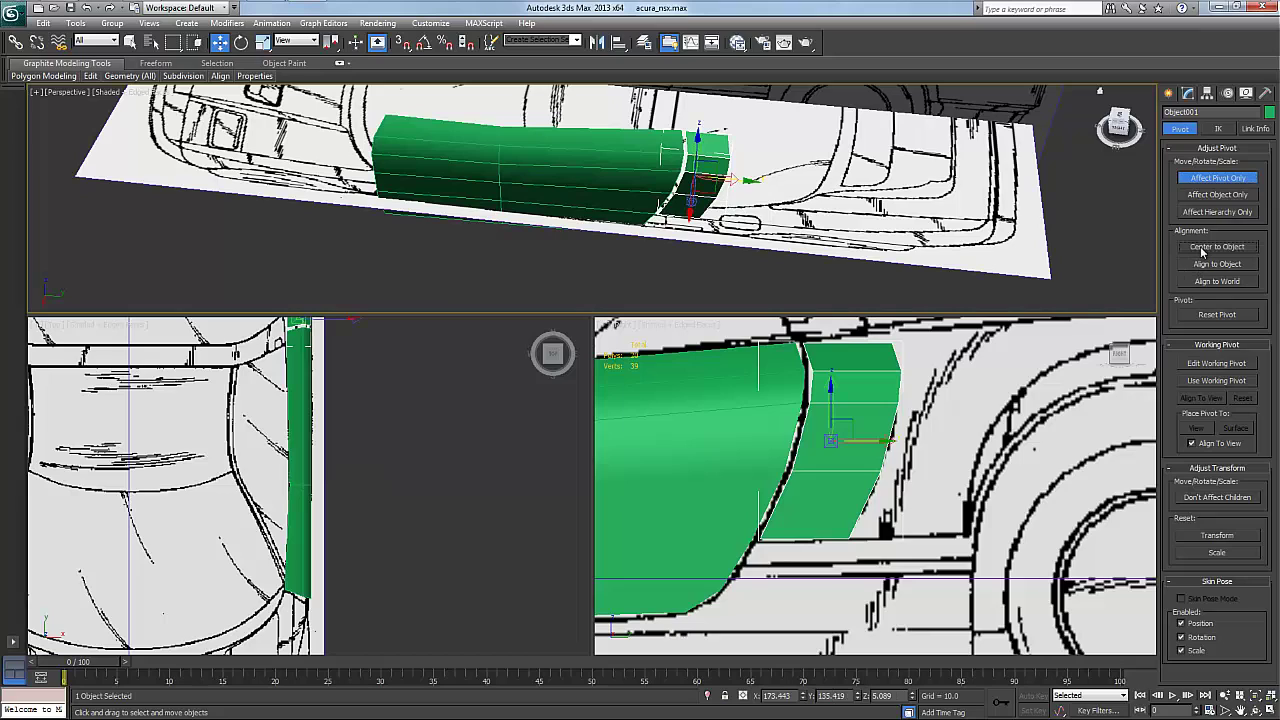
click(1212, 178)
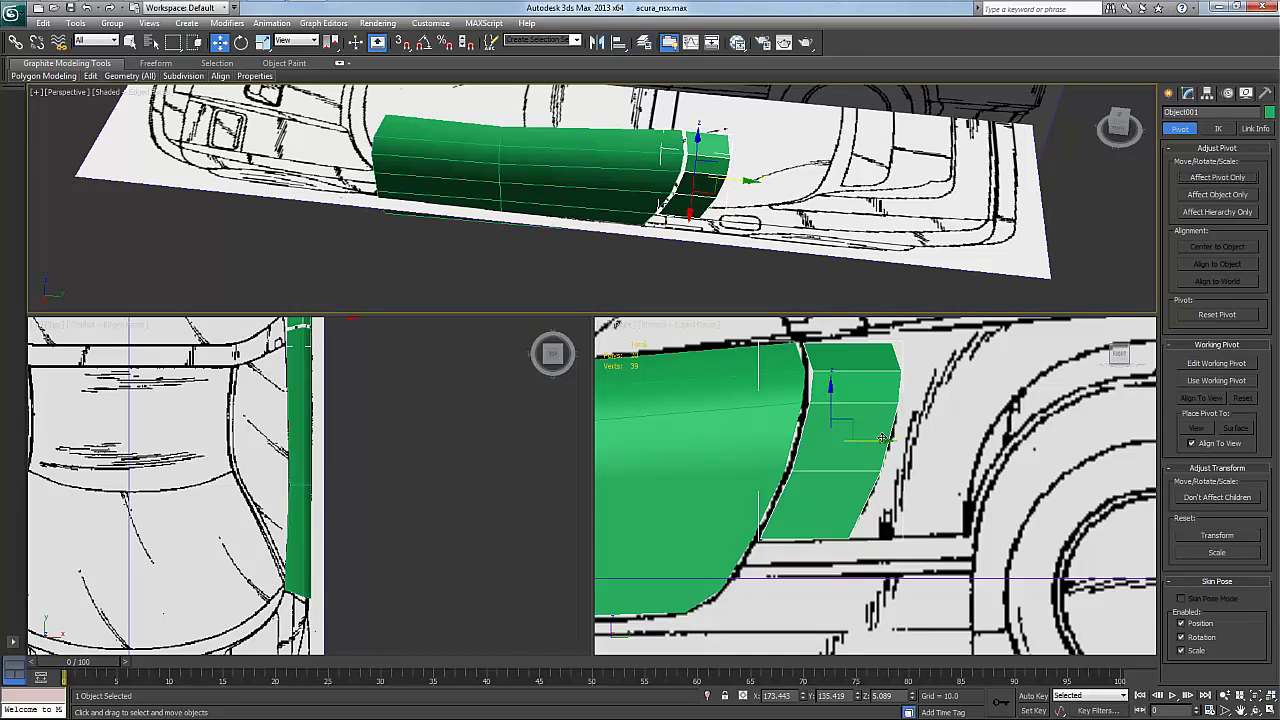
At Vertex level, raise the rear panel's two upper rear vertices about 4 units to meet the blueprint's body line
right_click(965, 452)
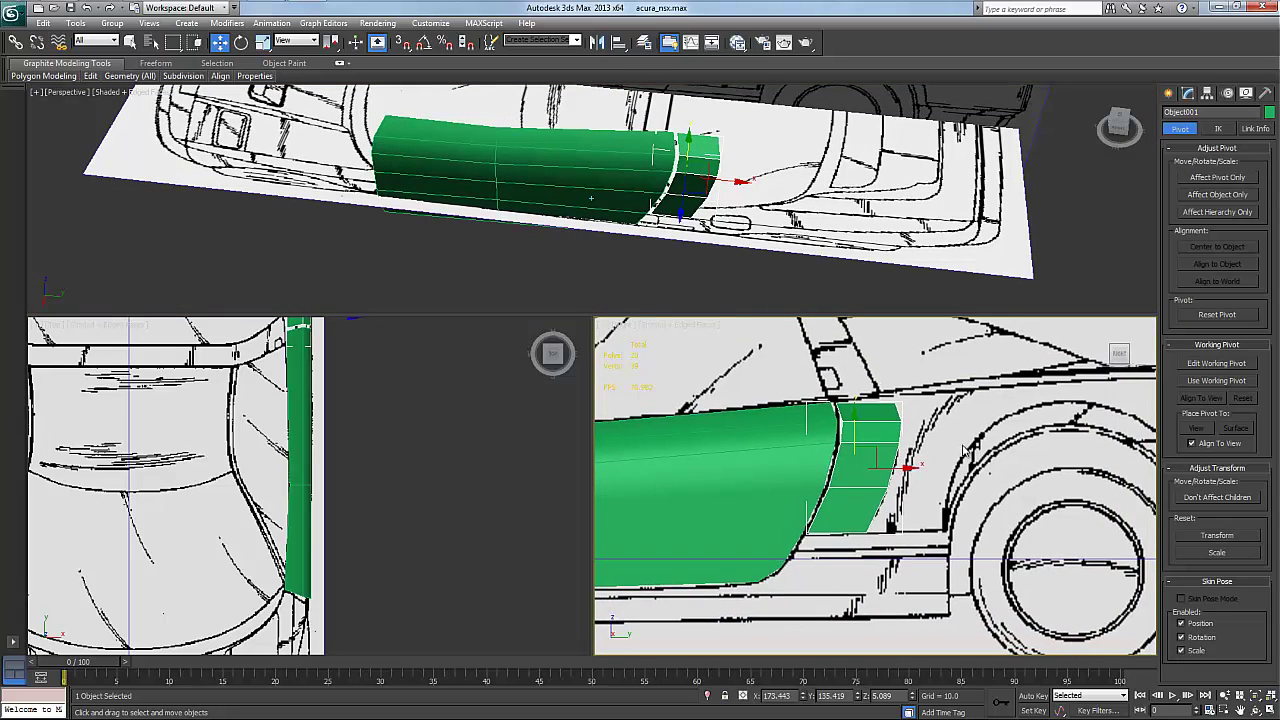
right_click(871, 411)
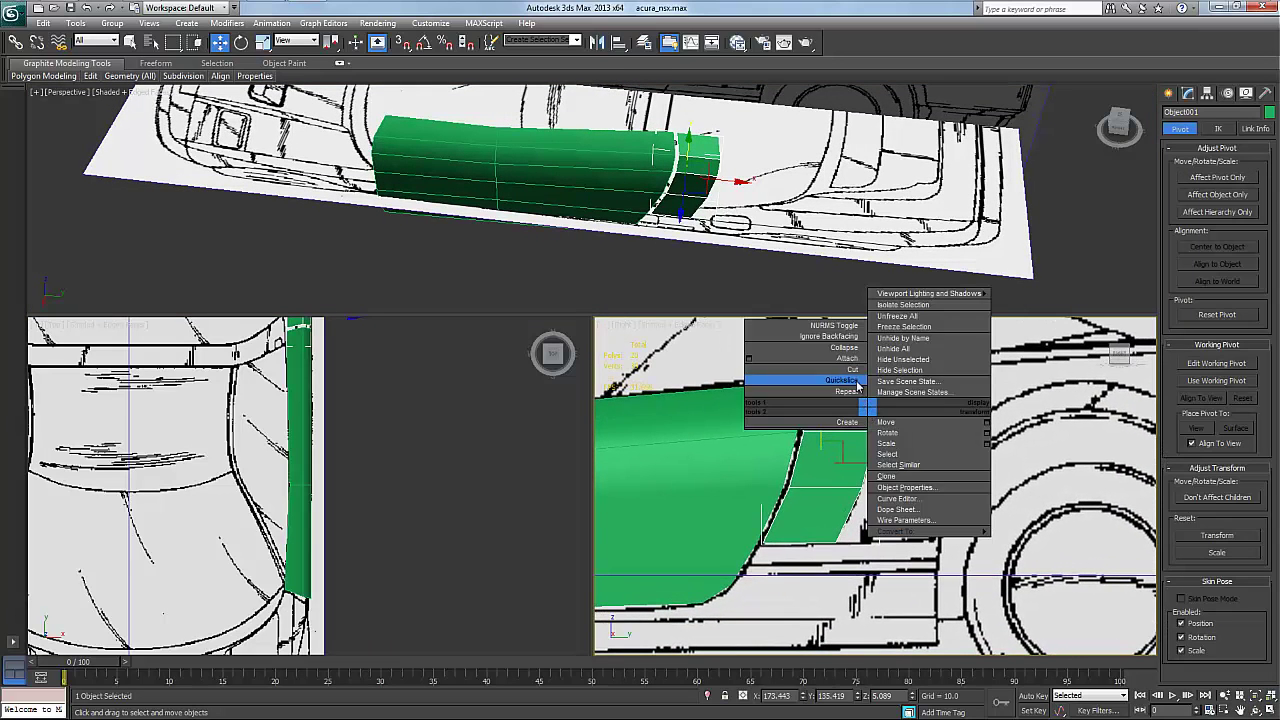
click(857, 406)
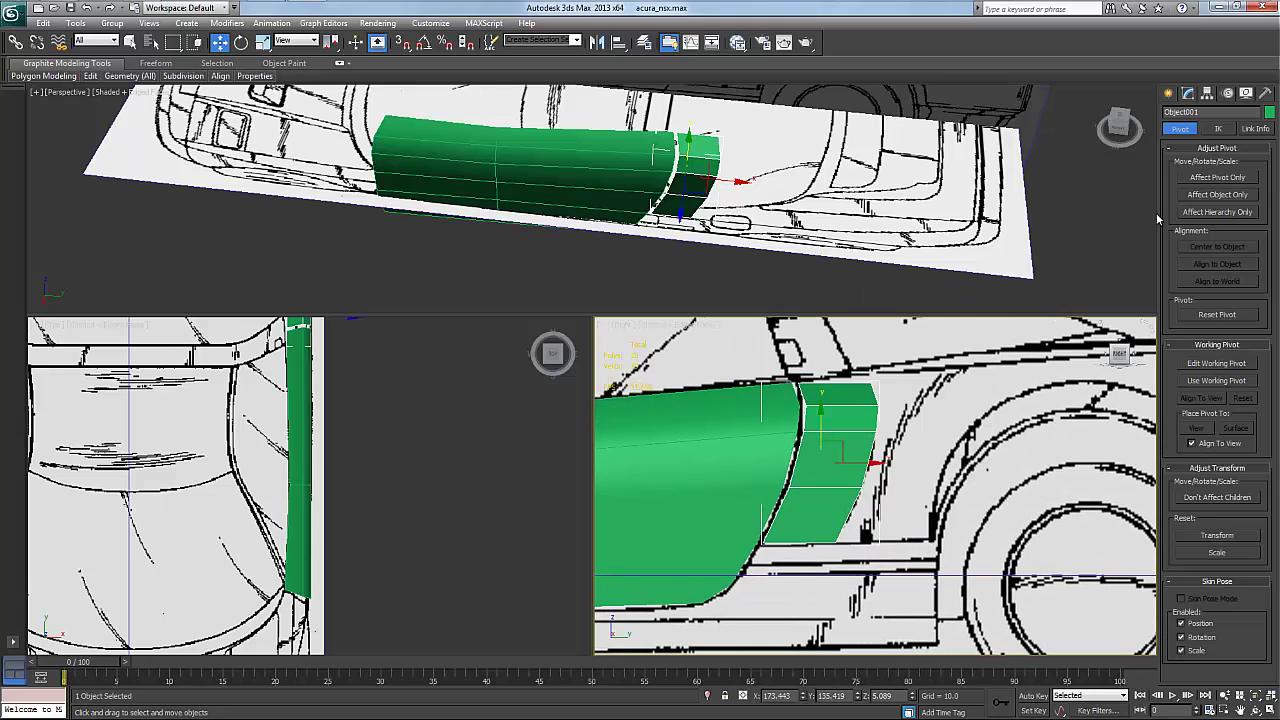
click(1188, 92)
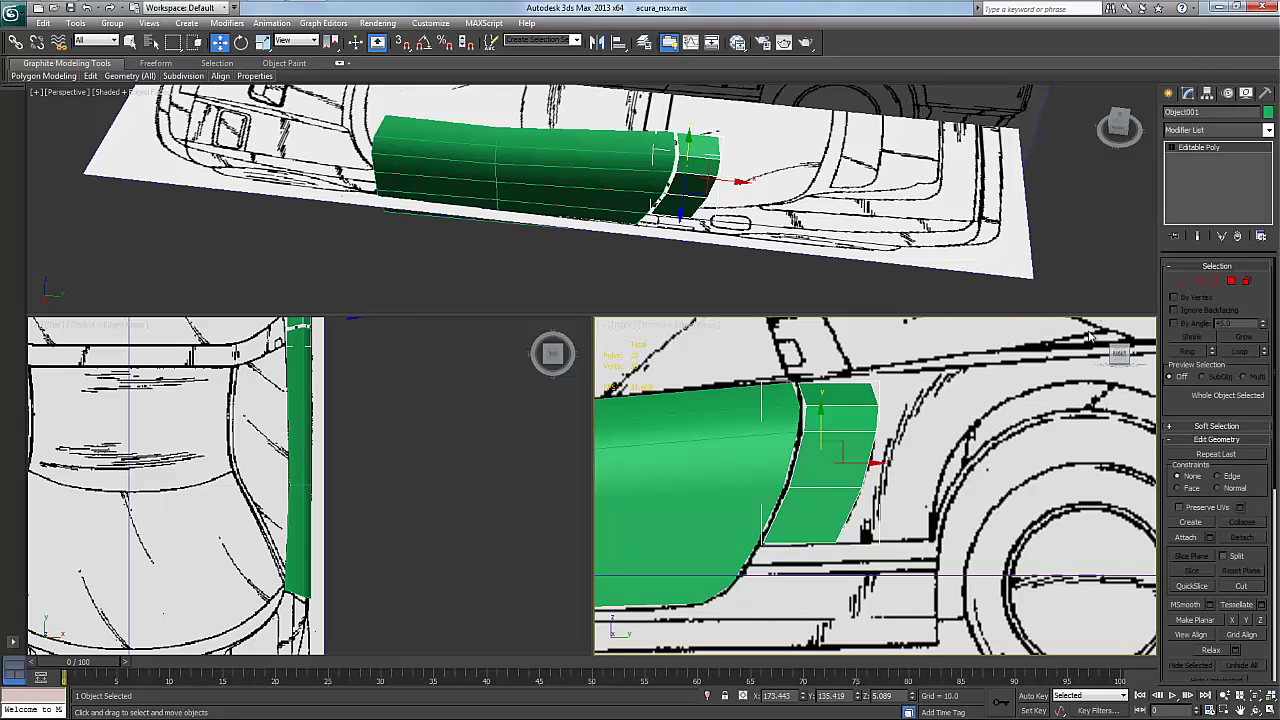
click(1183, 281)
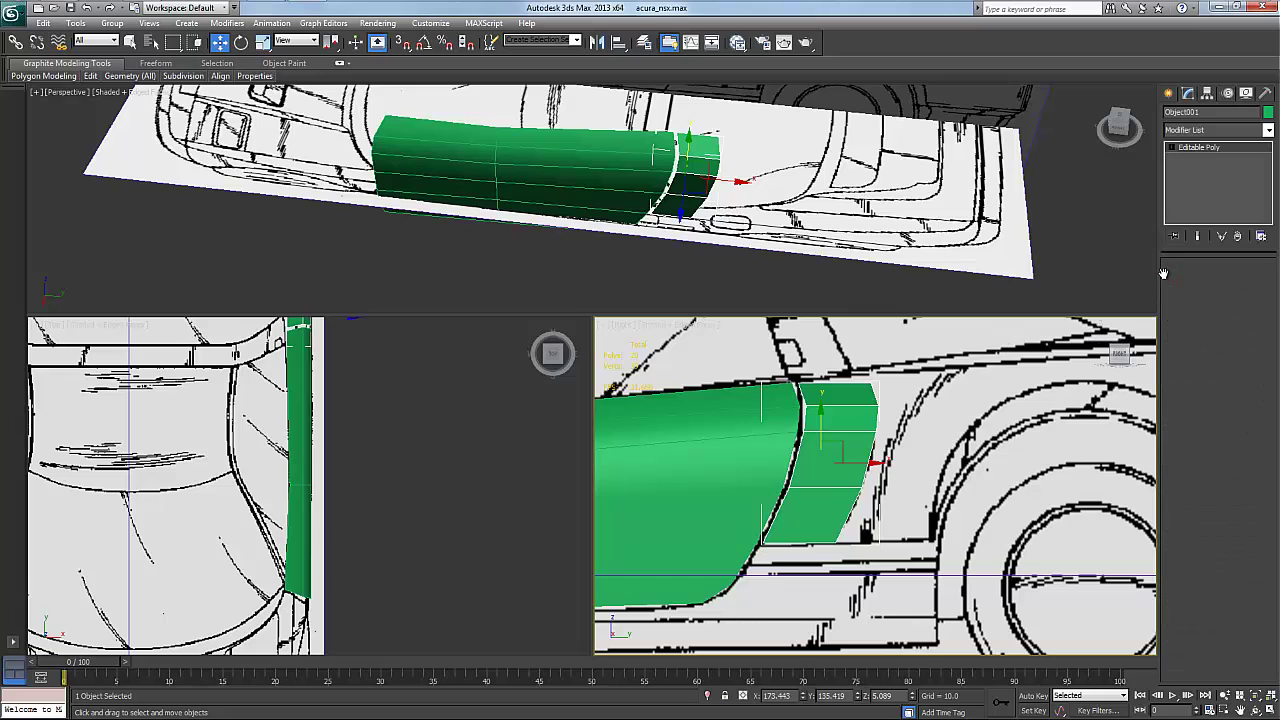
drag(856, 372, 908, 424)
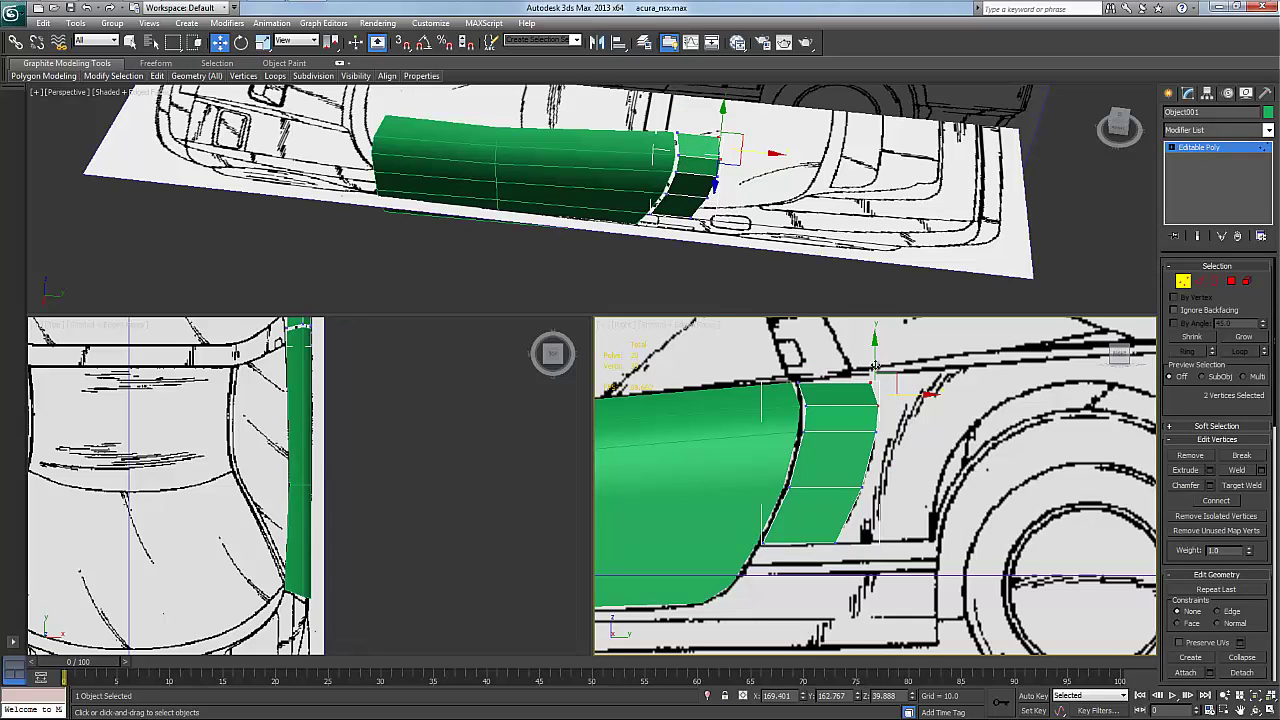
drag(875, 341, 875, 324)
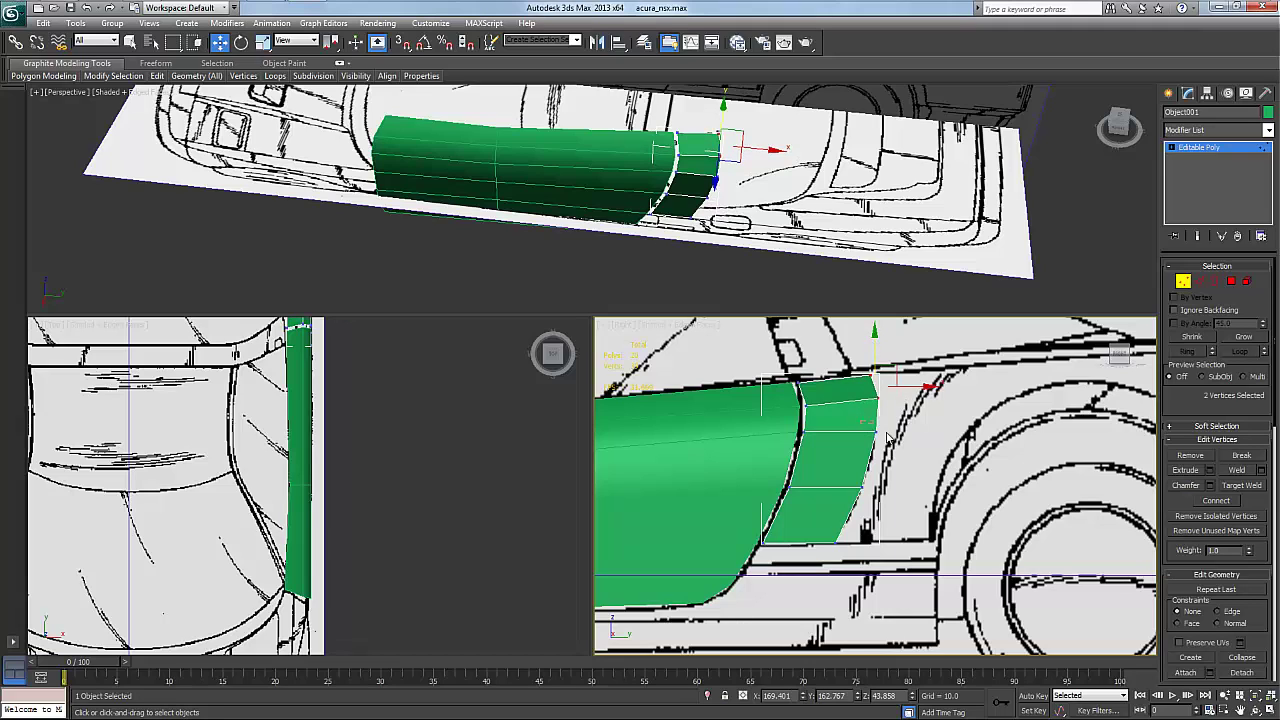
click(884, 432)
drag(877, 379, 877, 381)
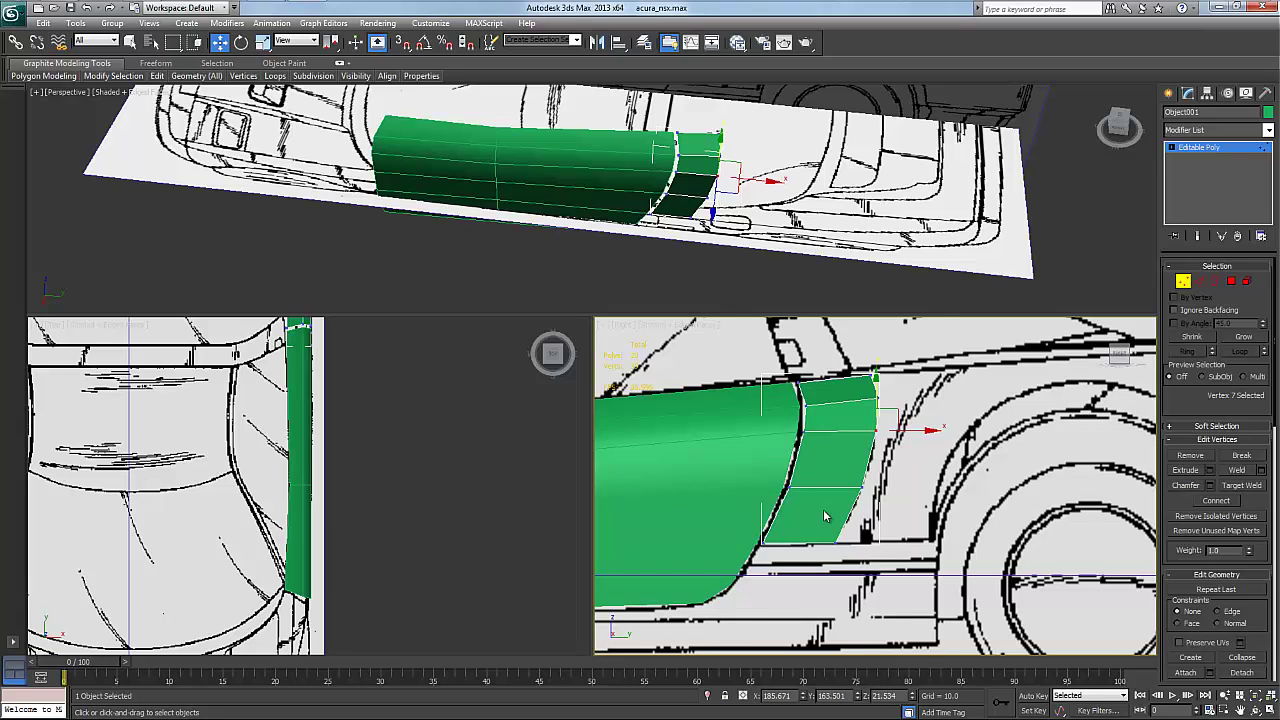
Make the panel see-through and extrude its four rear edges rearward in two sections, about 40 units in total
key(alt+x)
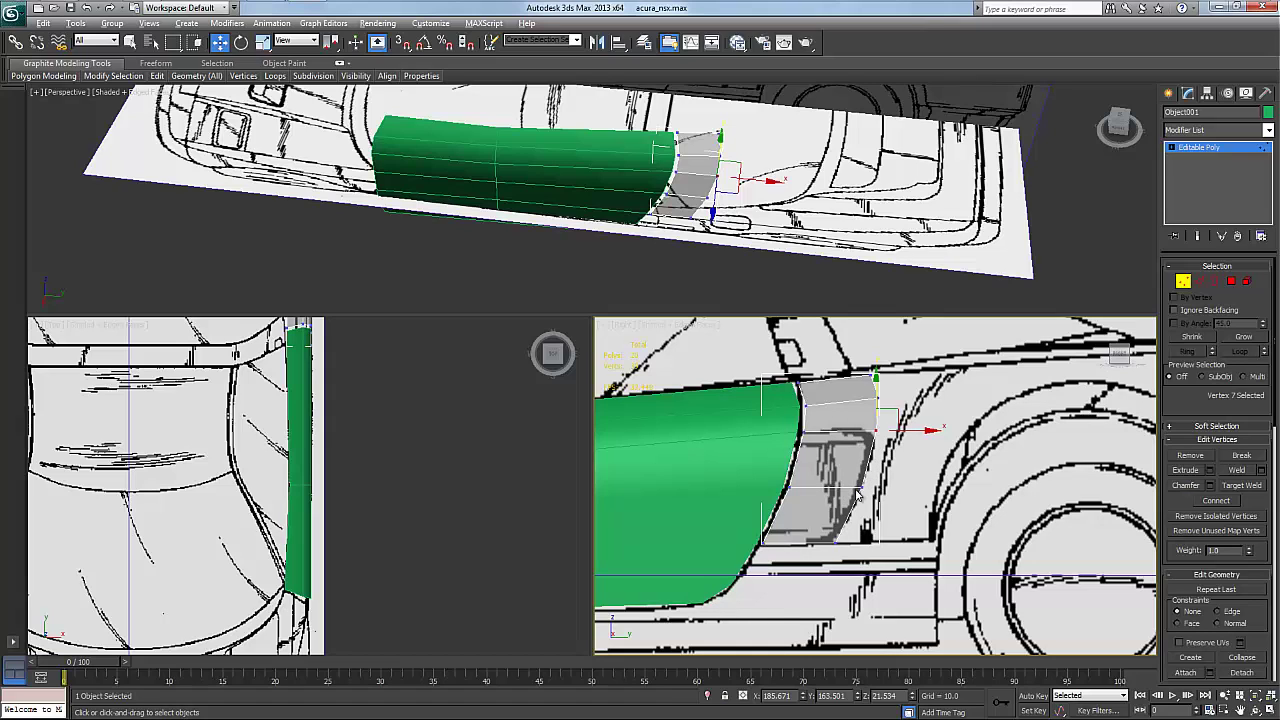
right_click(866, 404)
click(845, 375)
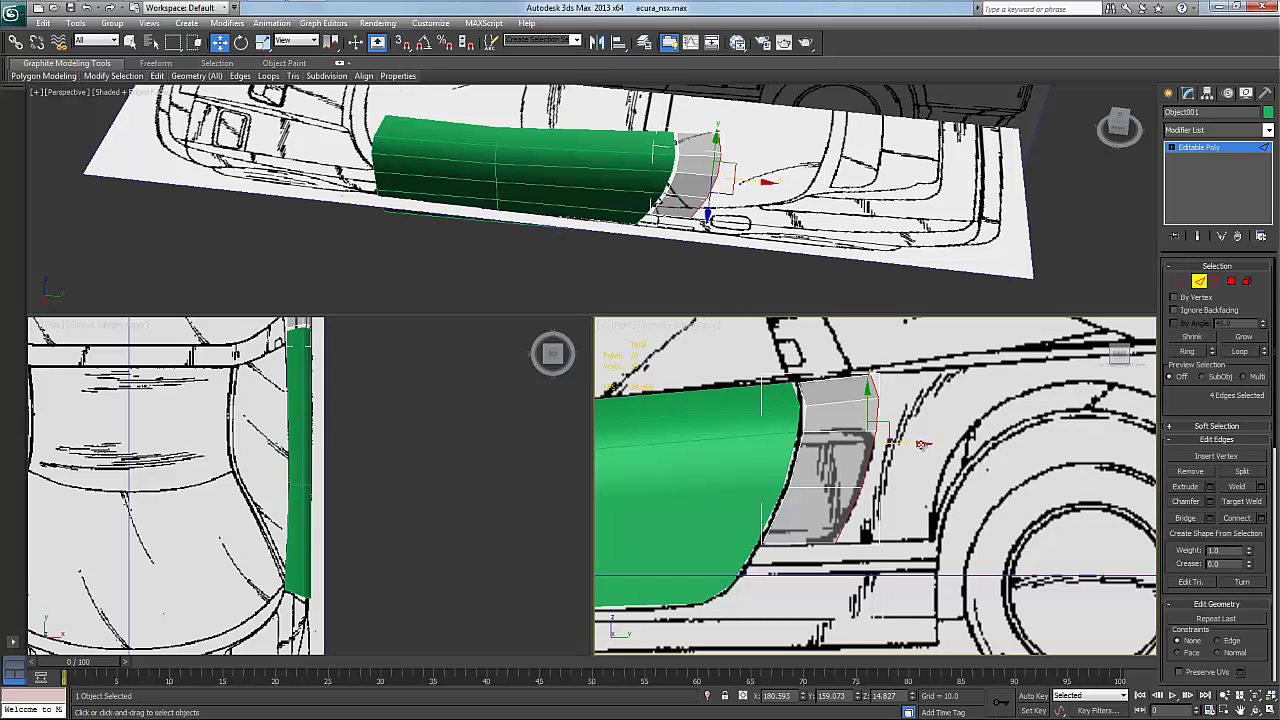
drag(921, 443, 1003, 439)
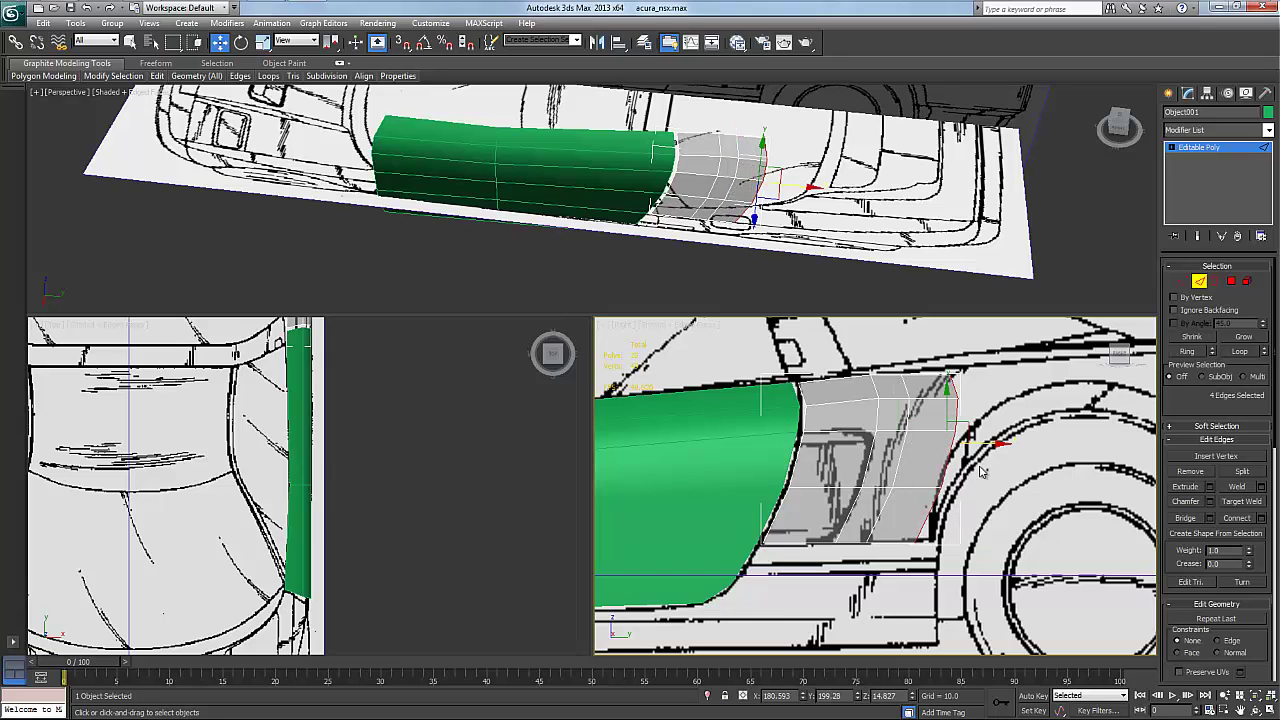
Return to Vertex level and fit the two lowest rear vertices to the front curve of the rear wheel arch
right_click(921, 500)
click(896, 467)
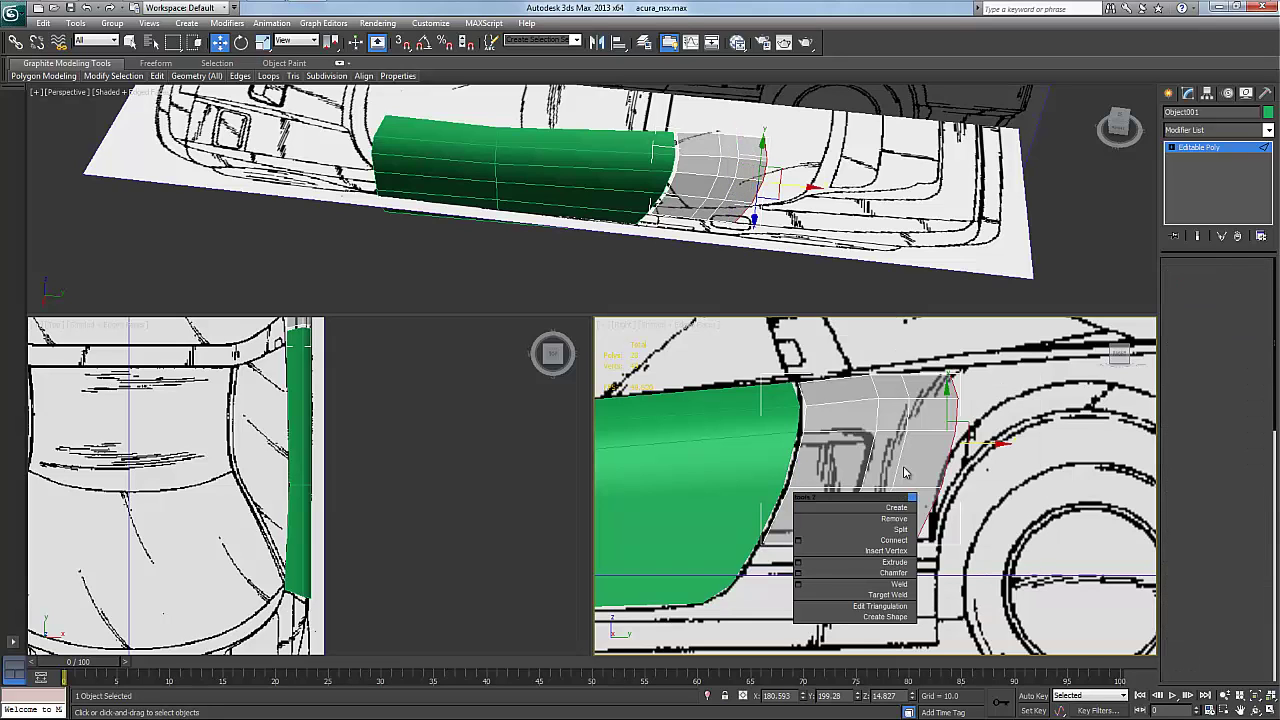
drag(935, 546, 981, 544)
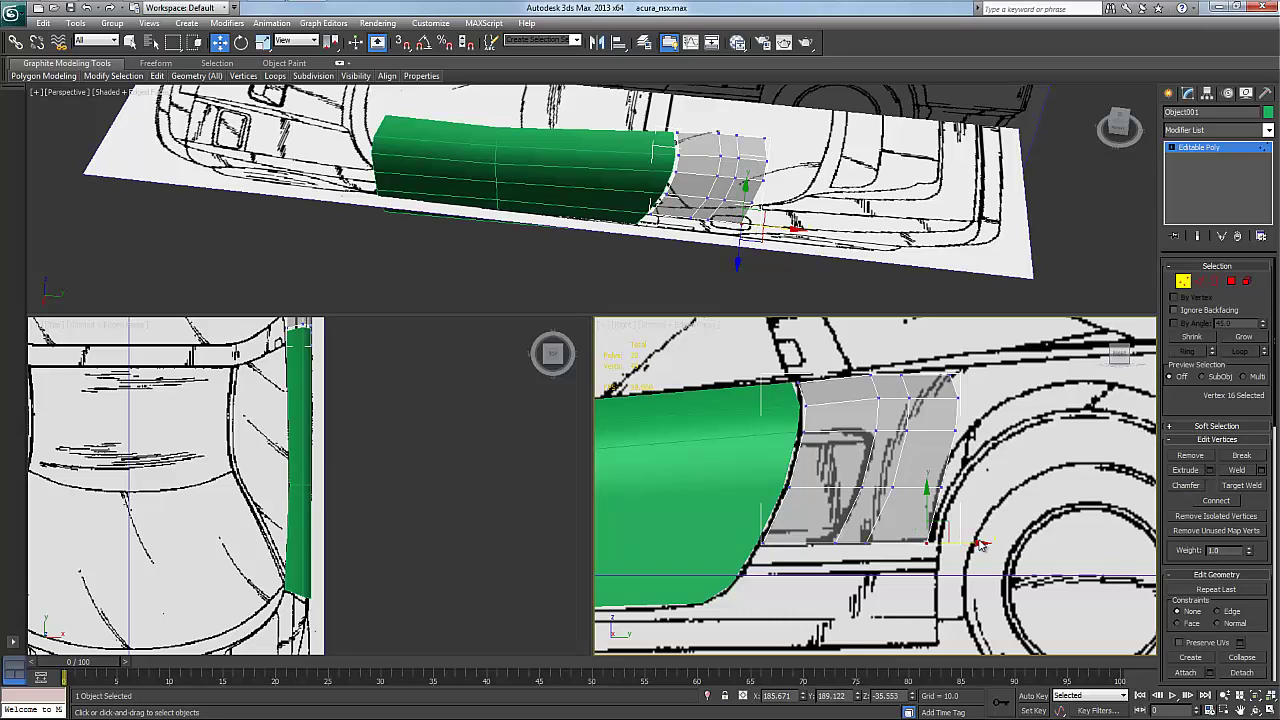
click(948, 482)
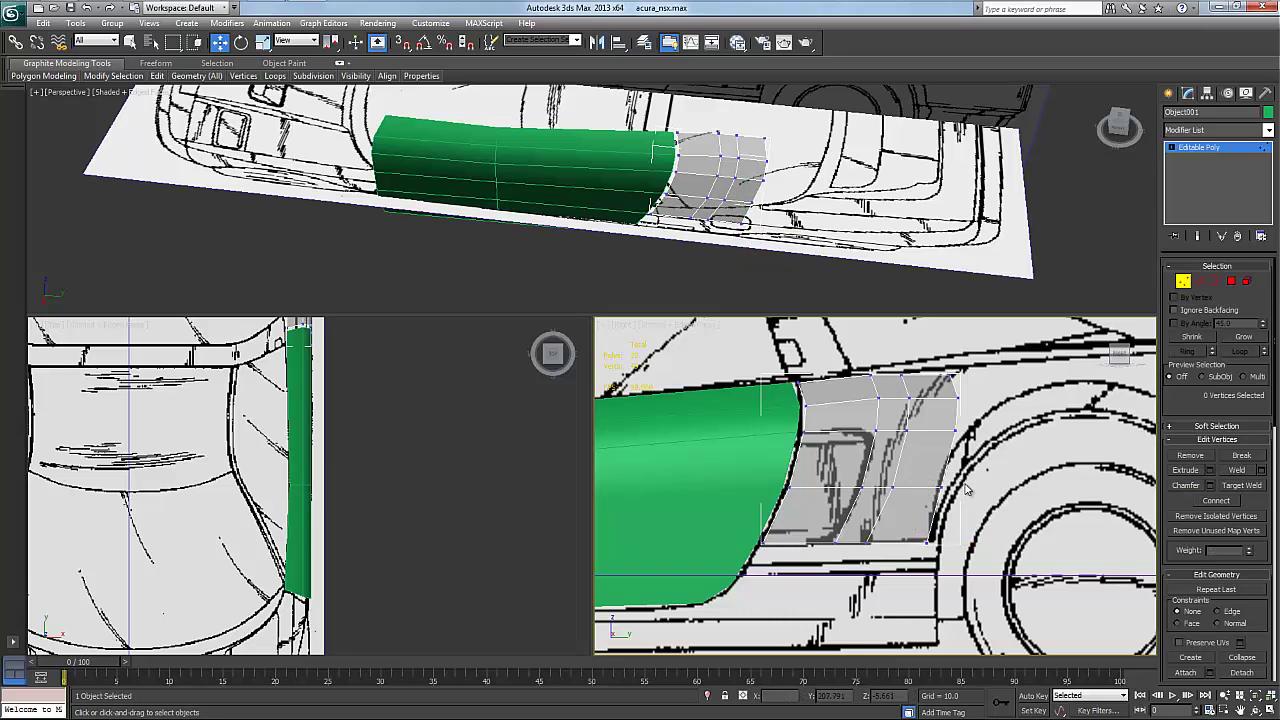
click(930, 541)
drag(980, 542, 1008, 488)
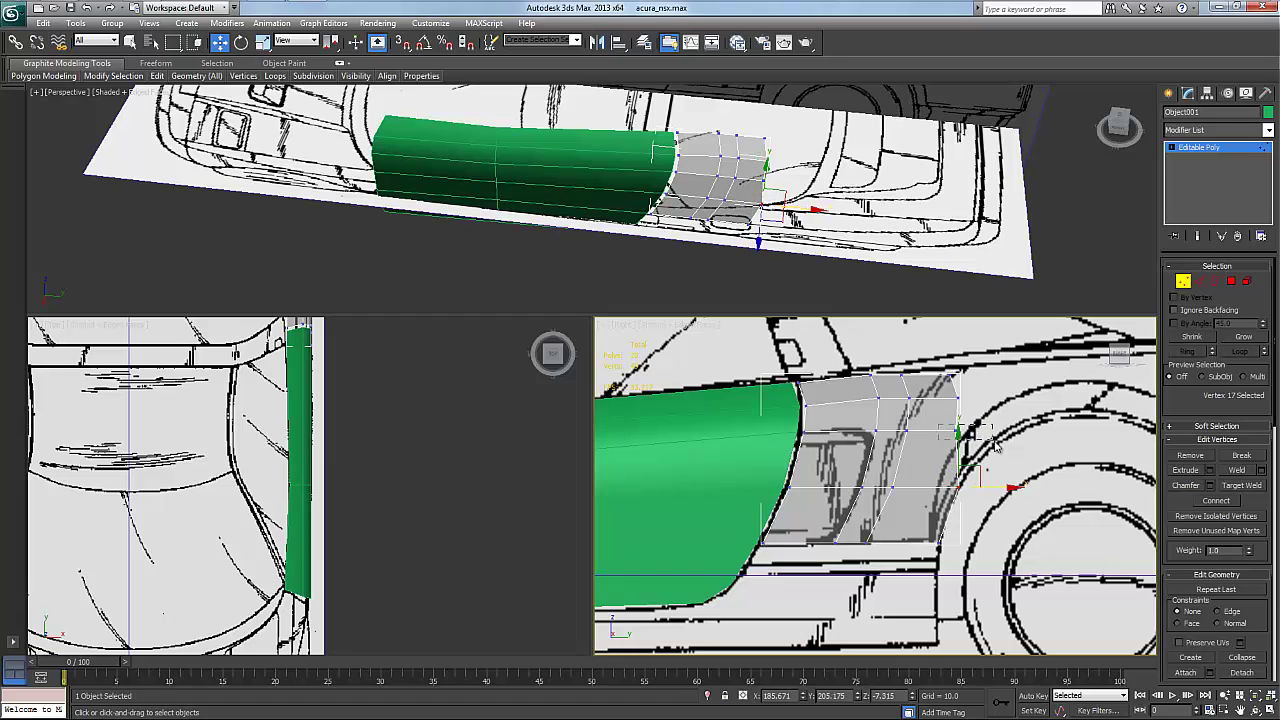
Spread the three upper rear vertices backward along the wheel arch curve
drag(993, 440, 1025, 402)
click(957, 397)
click(950, 373)
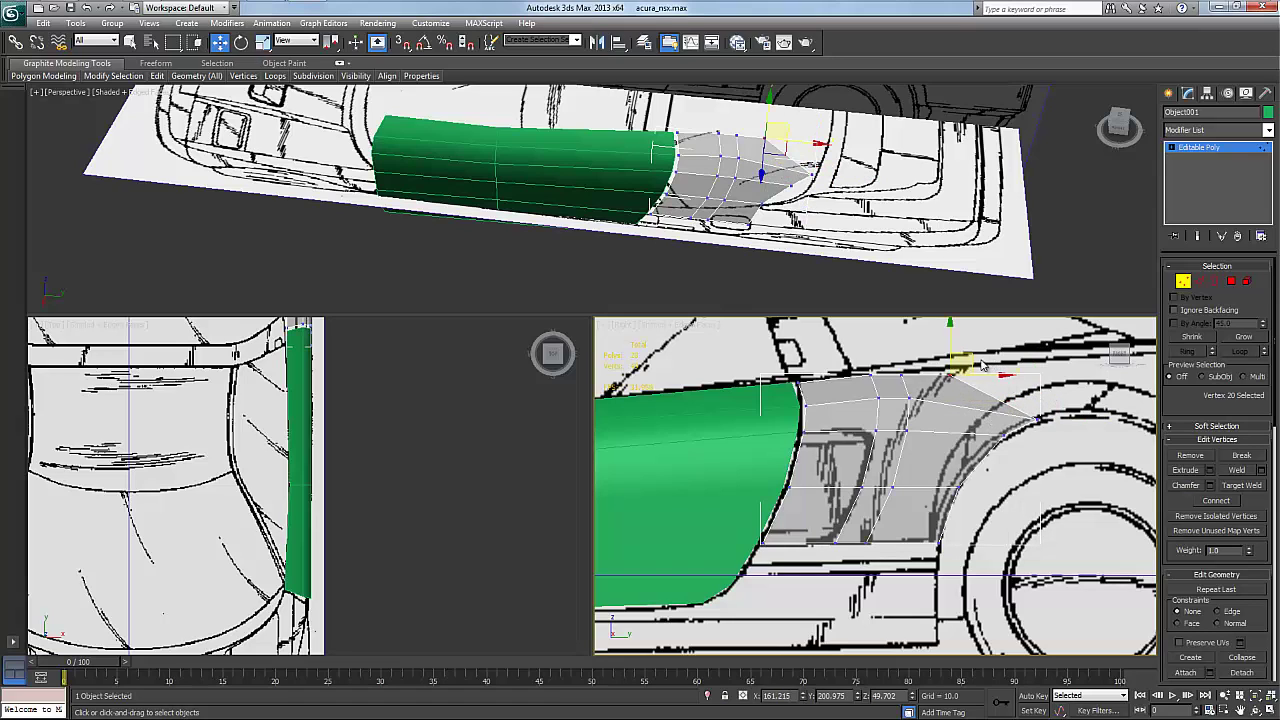
drag(973, 354, 1085, 391)
Move the upper three vertices of the middle column rearward onto the outer line of the wheel arch
click(900, 374)
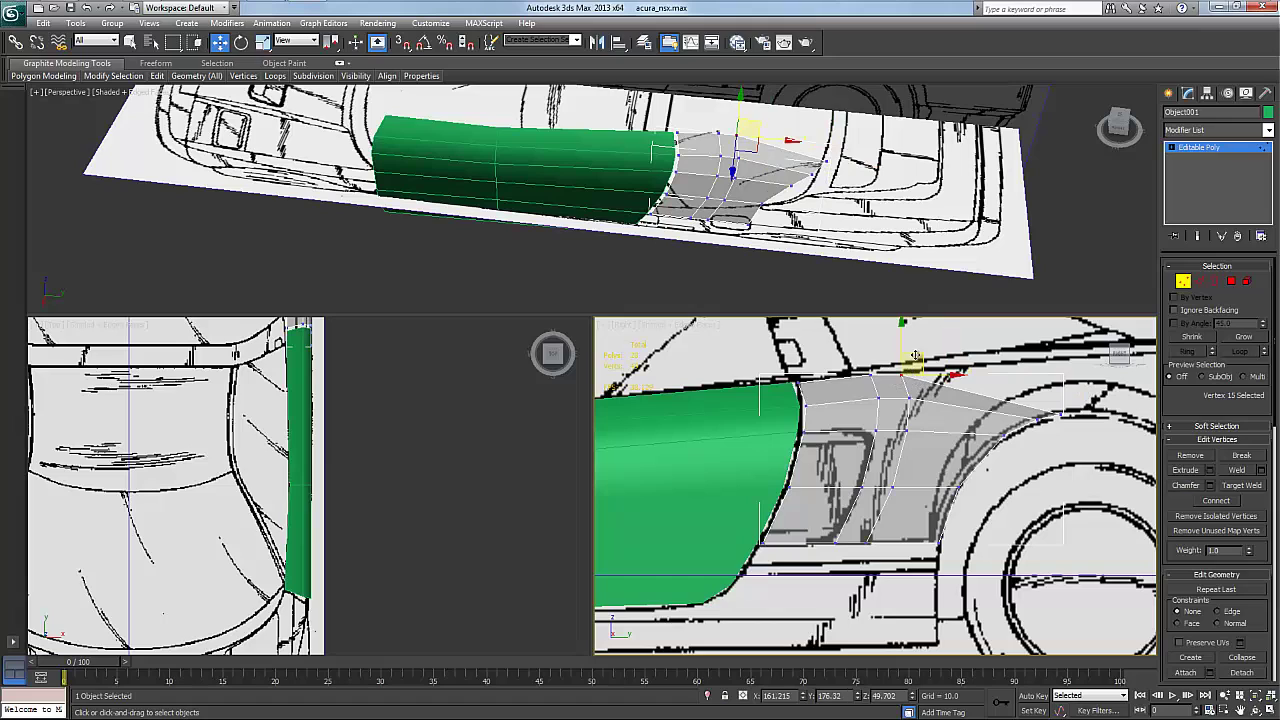
drag(916, 355, 1031, 373)
click(906, 398)
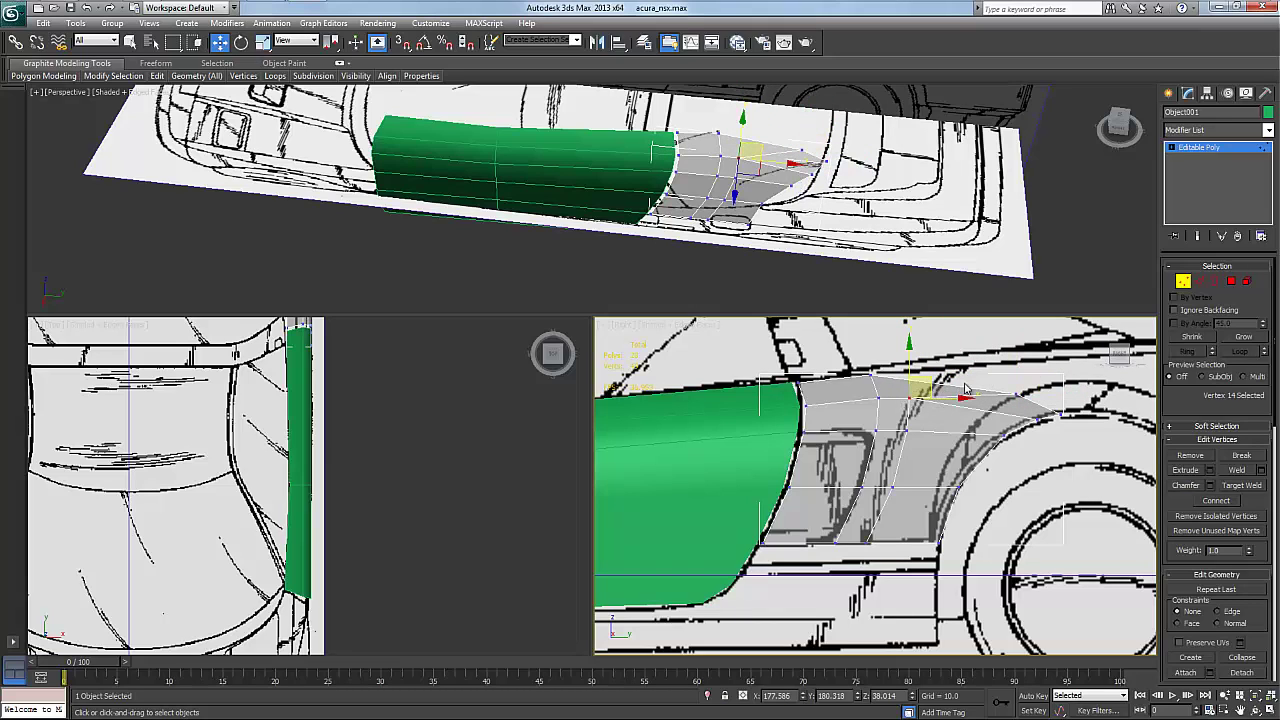
drag(926, 385, 970, 438)
click(903, 427)
click(886, 481)
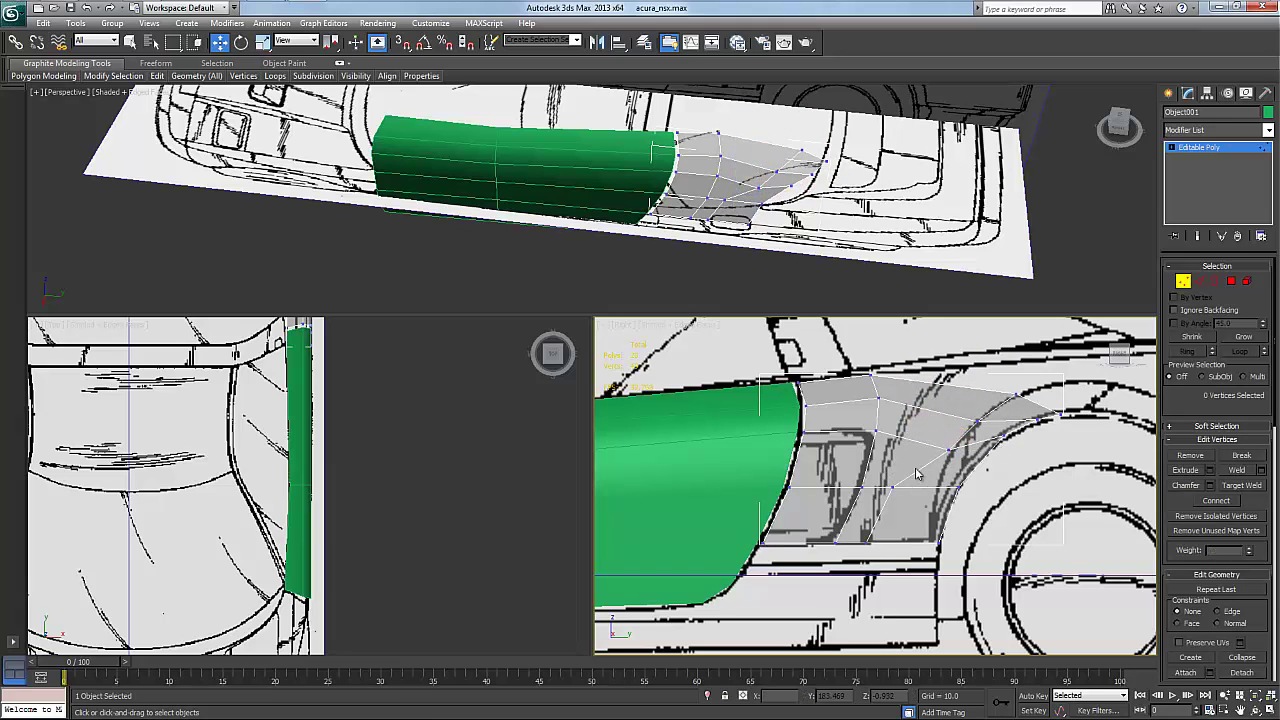
Move the middle column's two lowest vertices rearward, close in front of the wheel arch edge
click(890, 487)
drag(945, 487, 985, 488)
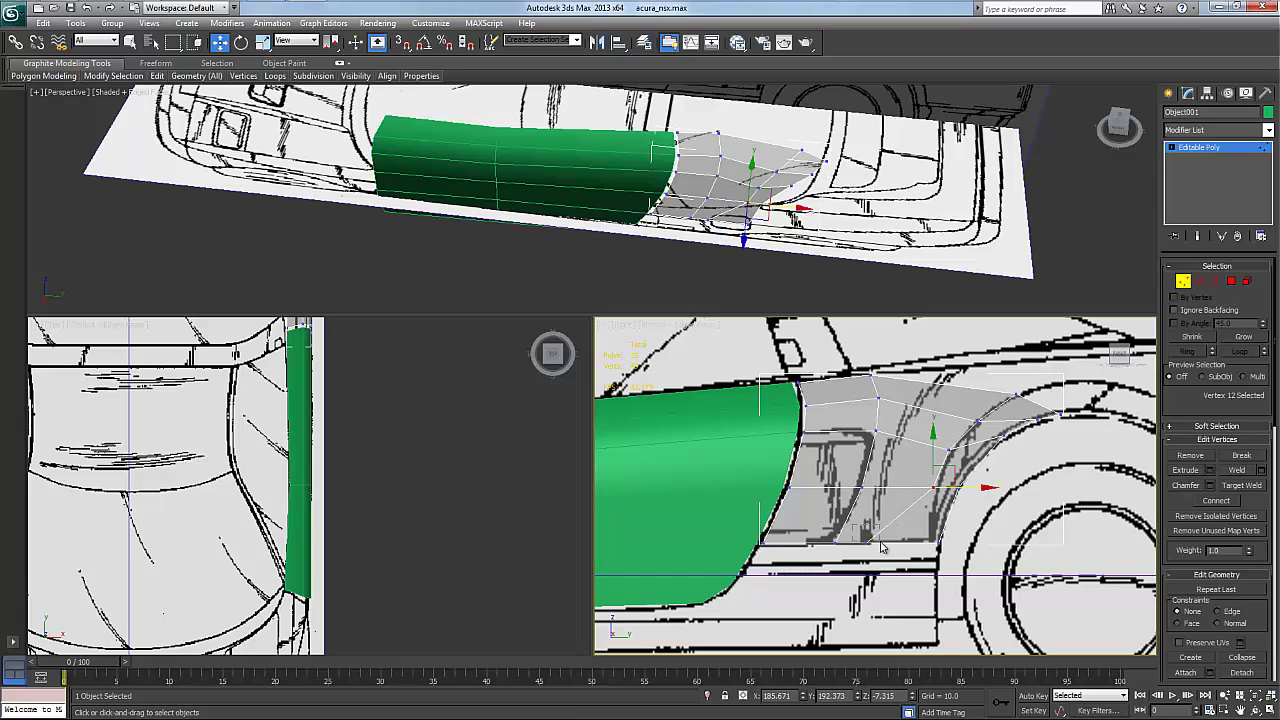
click(882, 547)
click(867, 540)
drag(916, 545, 982, 543)
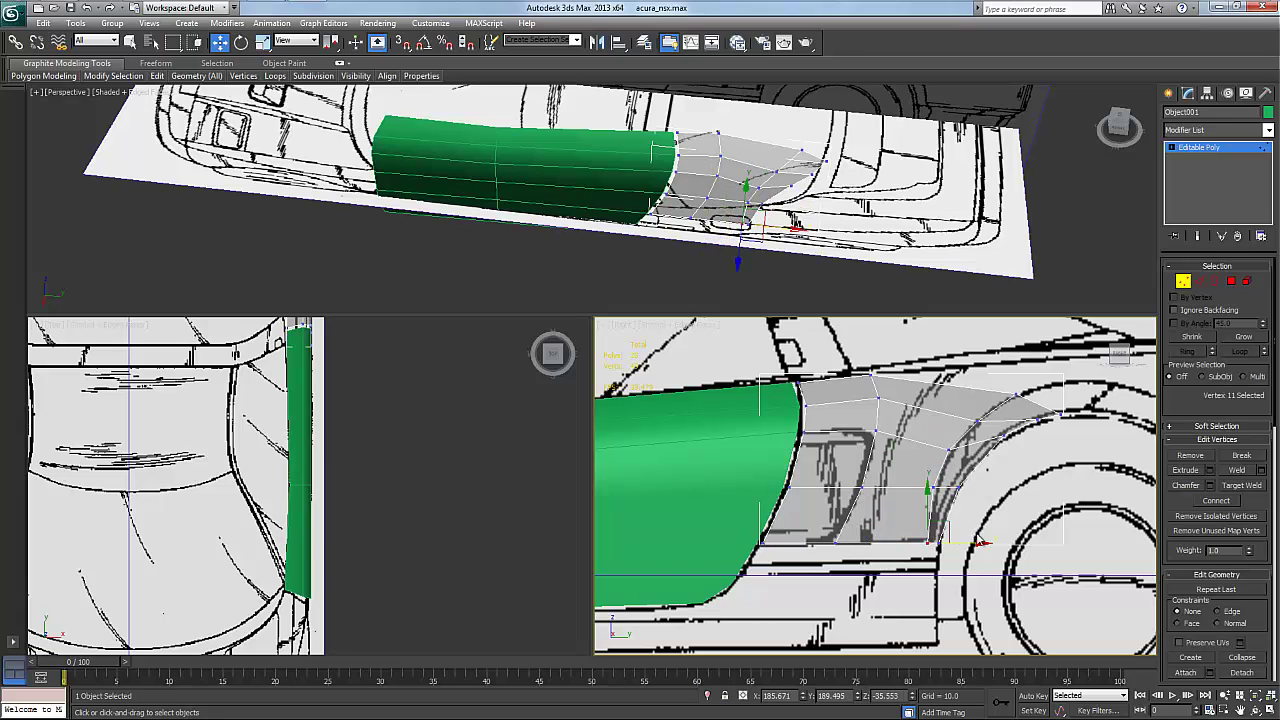
Adjust the upper wheel arch vertices along both arch lines so the polygons around the arch are spaced more evenly
click(1014, 428)
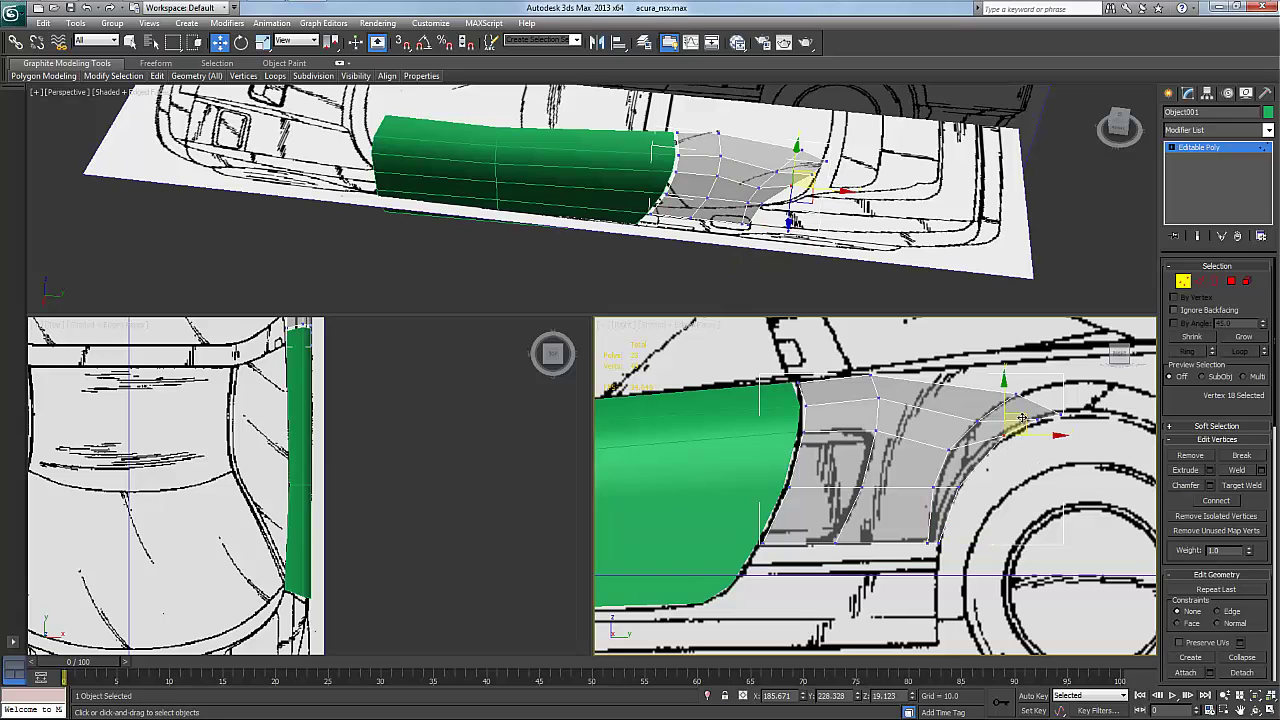
drag(1020, 430, 997, 441)
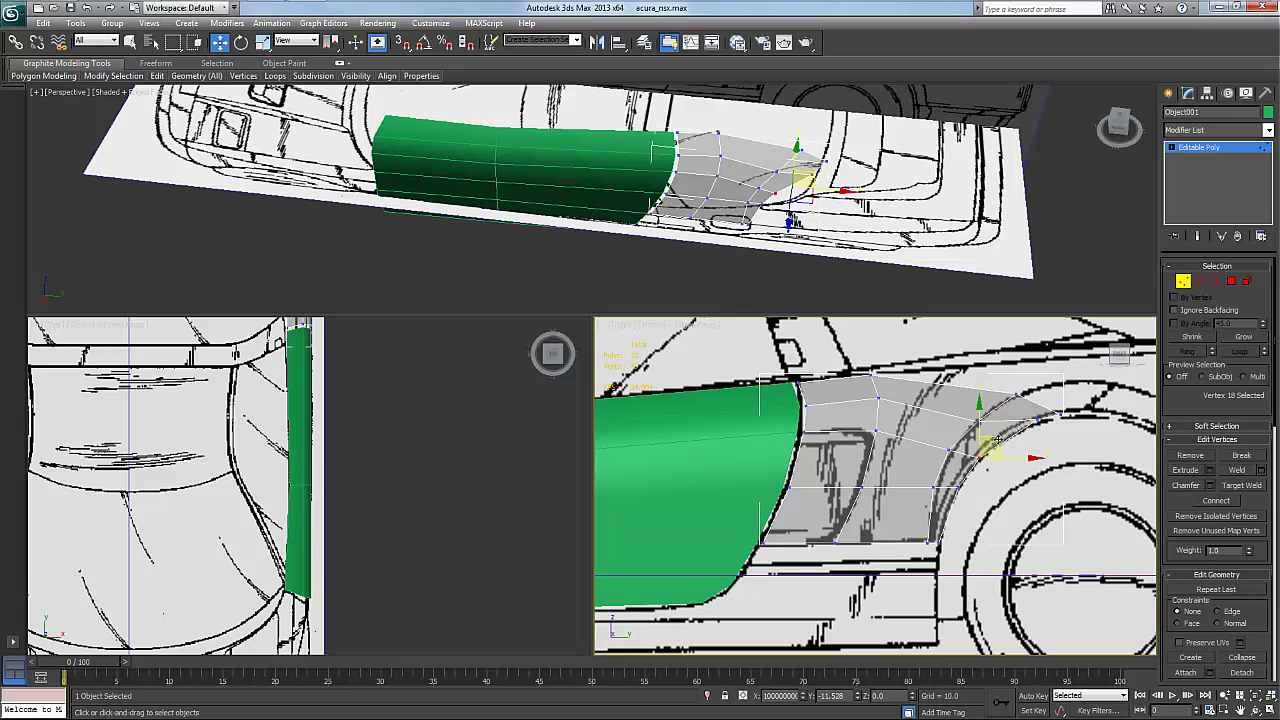
click(1037, 420)
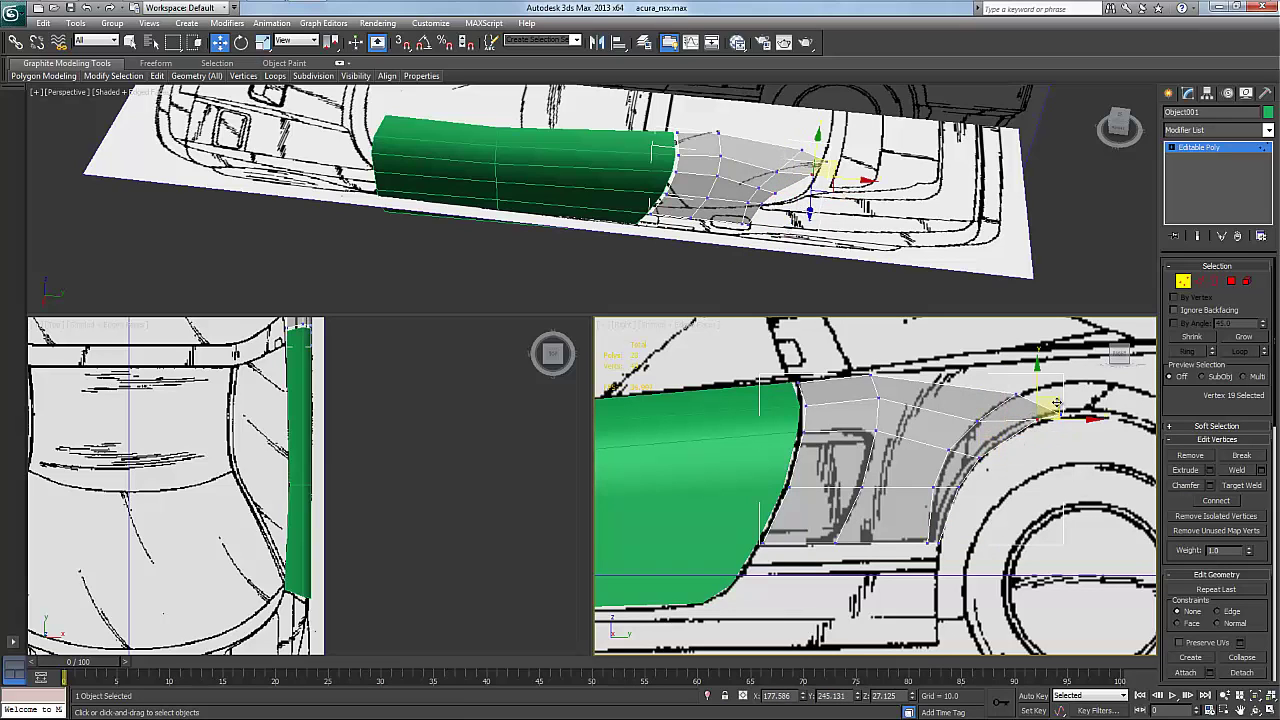
drag(1056, 403, 1042, 370)
click(988, 402)
click(1027, 378)
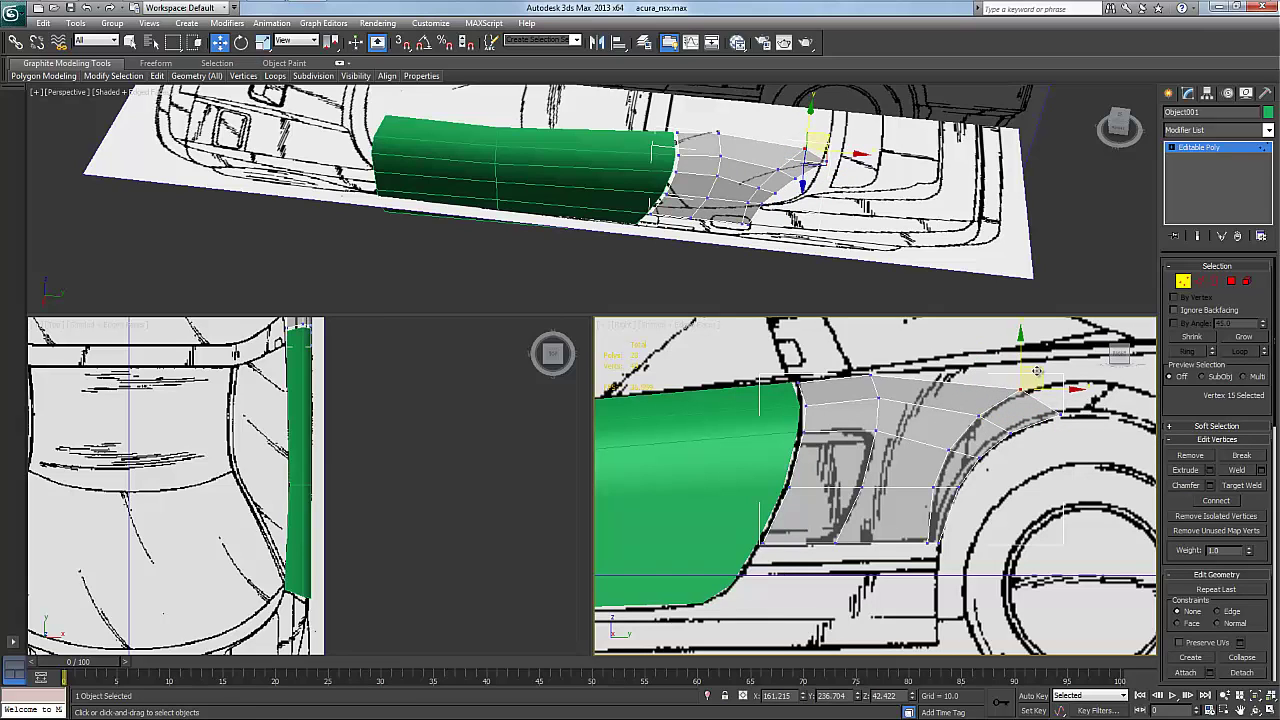
At Edge level, select the two upper edges behind the door panel and extrude them about 38 units rearward
right_click(984, 382)
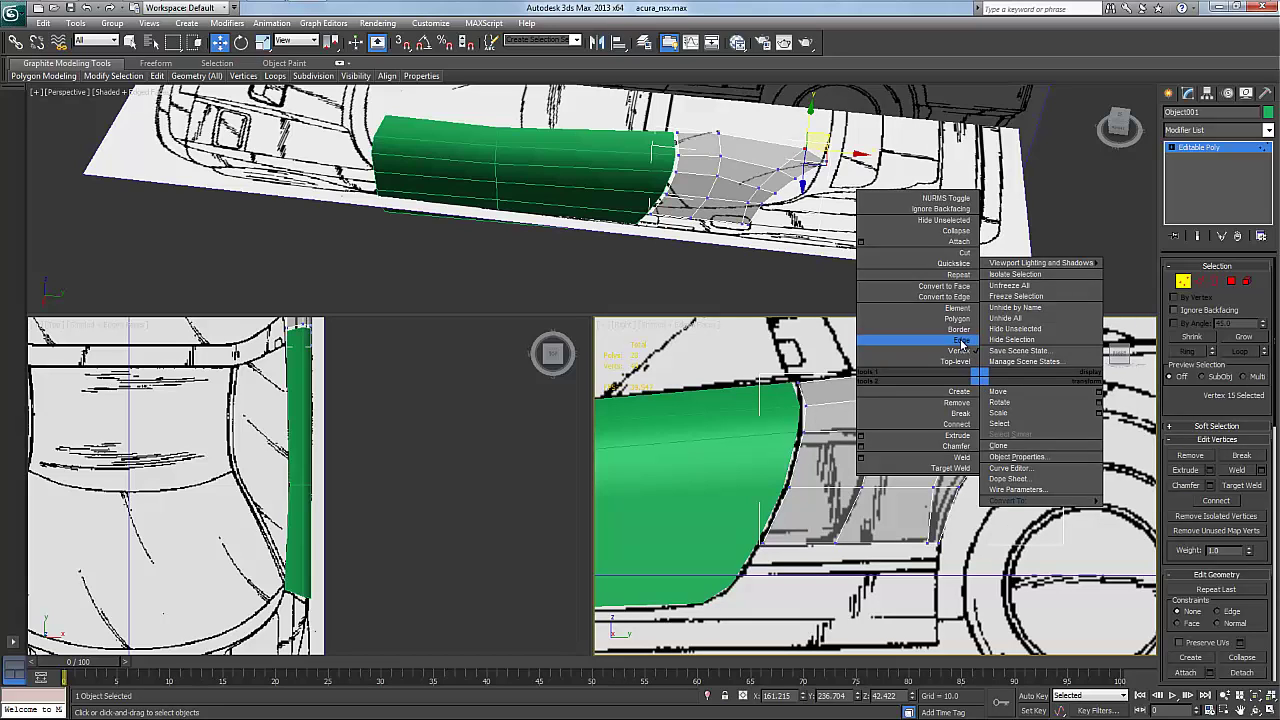
click(962, 340)
click(967, 384)
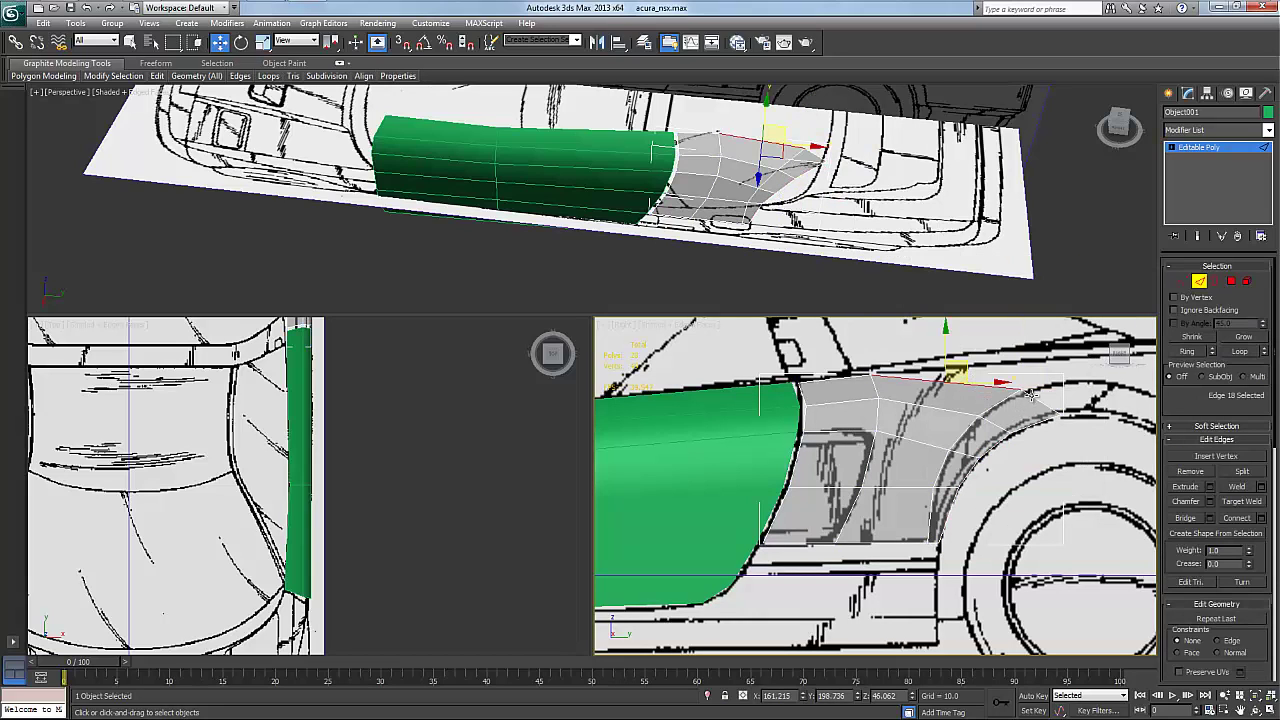
ctrl+click(1032, 393)
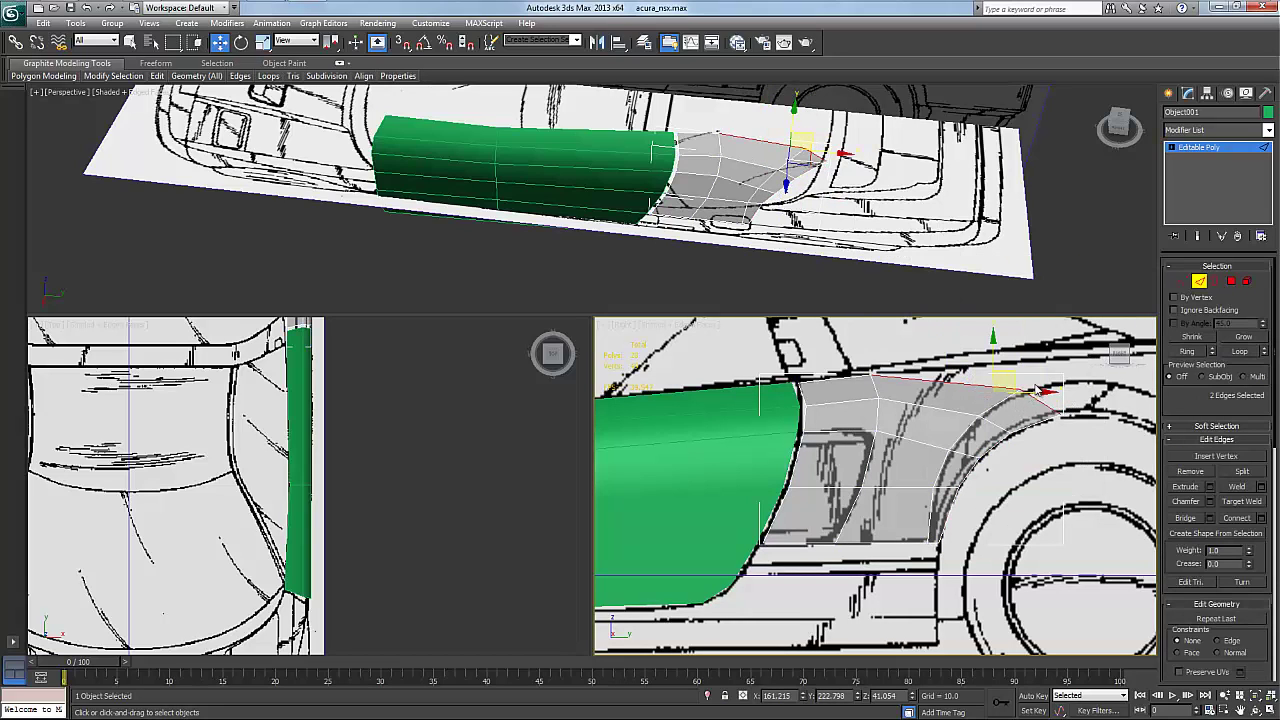
shift+drag(1037, 392, 1112, 398)
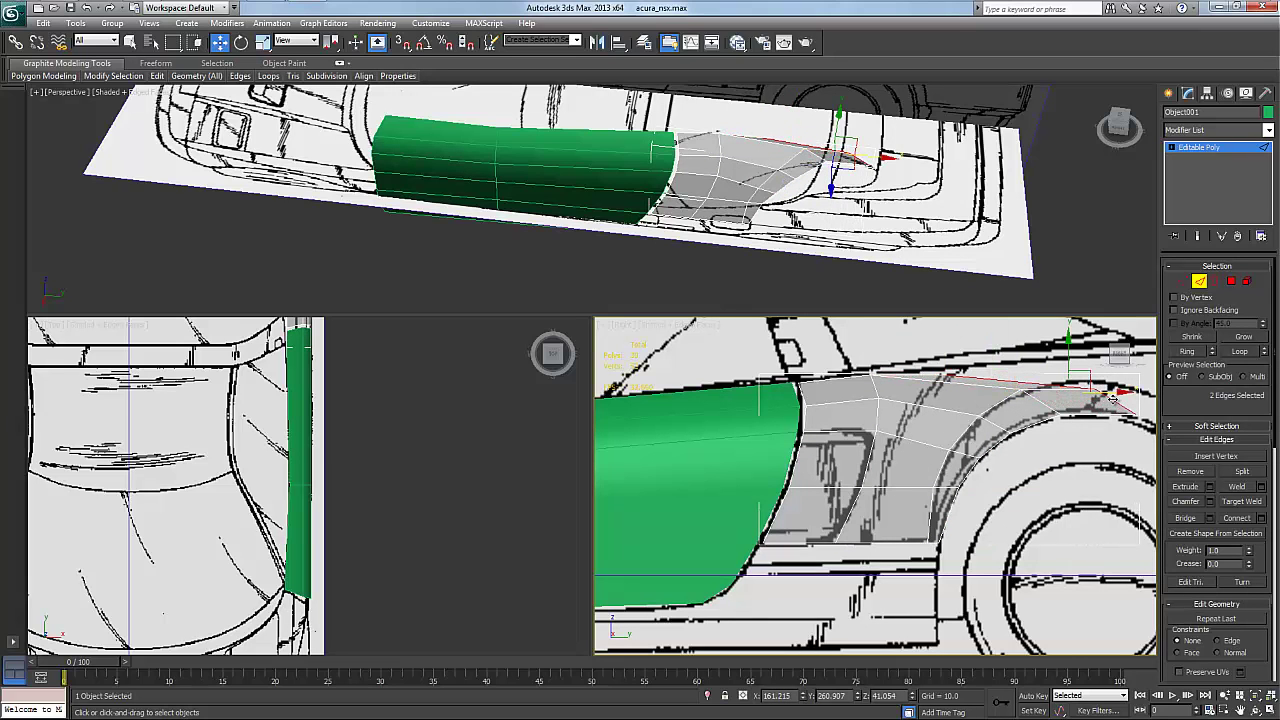
At Vertex level, fit two new rear vertices to the inner and outer wheel arch lines and the third to the upper body line
scroll(1110, 400, up, 8)
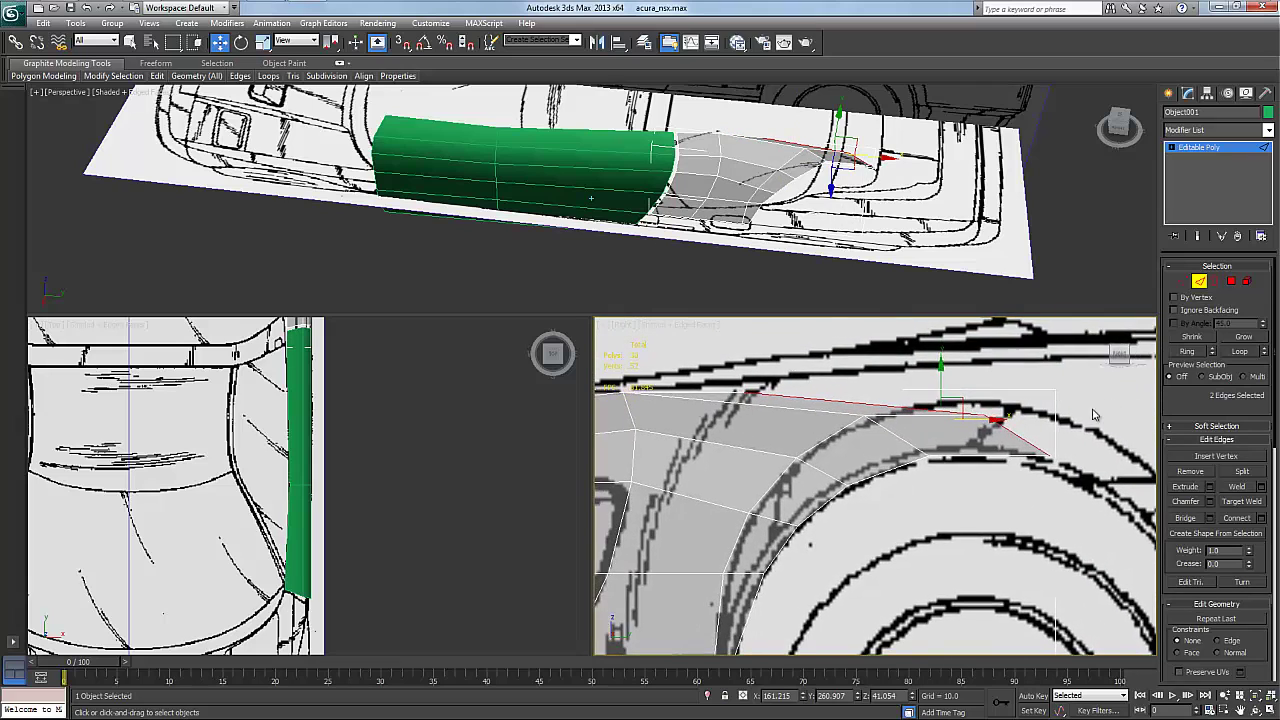
right_click(993, 437)
click(955, 414)
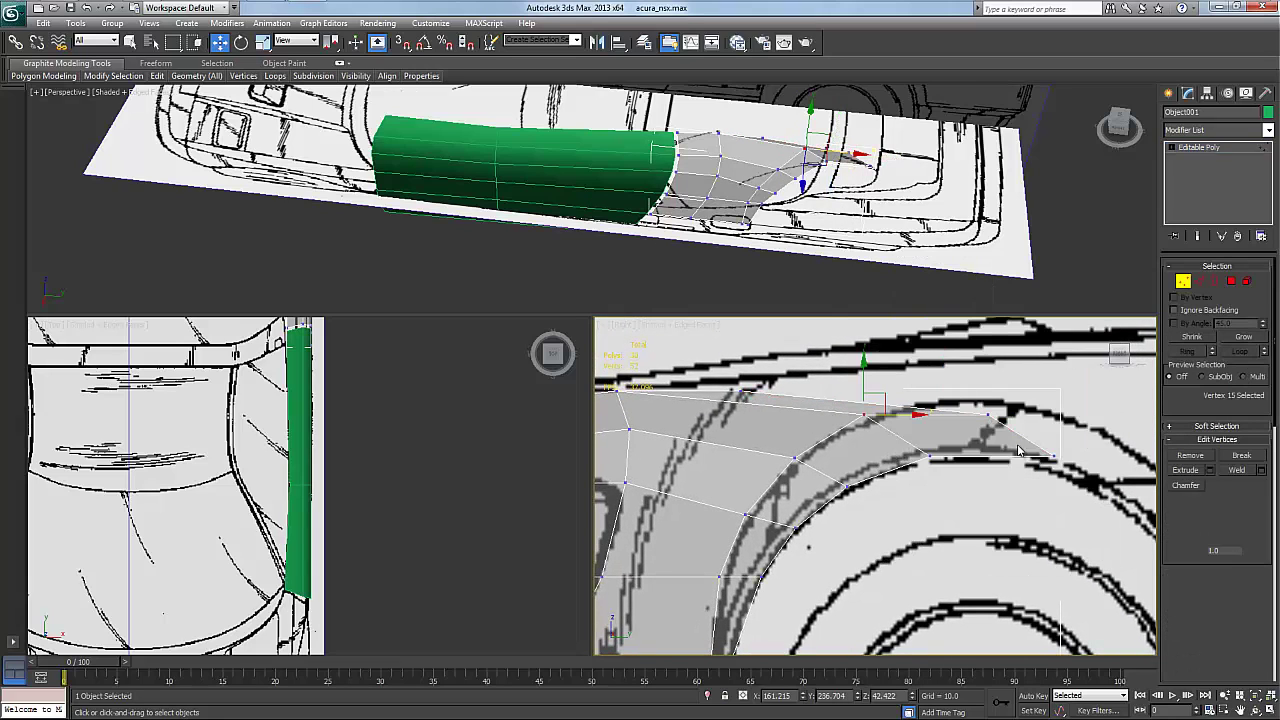
click(1052, 456)
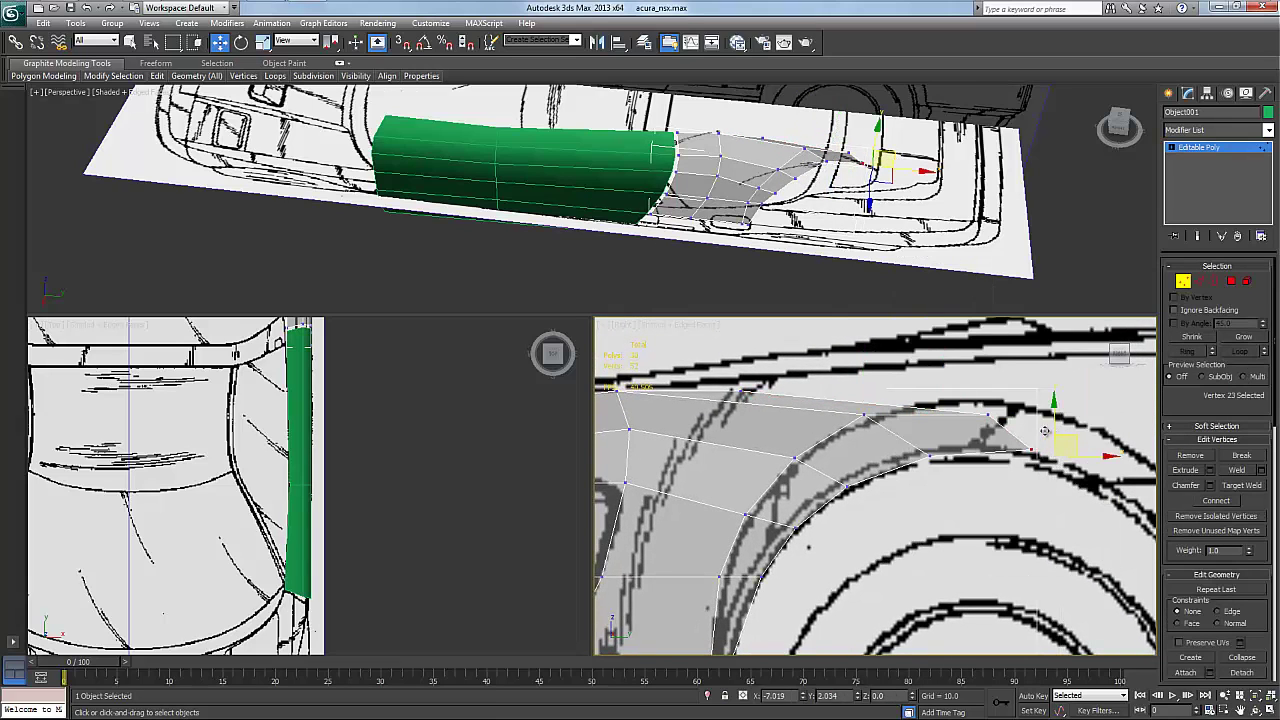
drag(1044, 431, 1020, 433)
drag(954, 389, 998, 432)
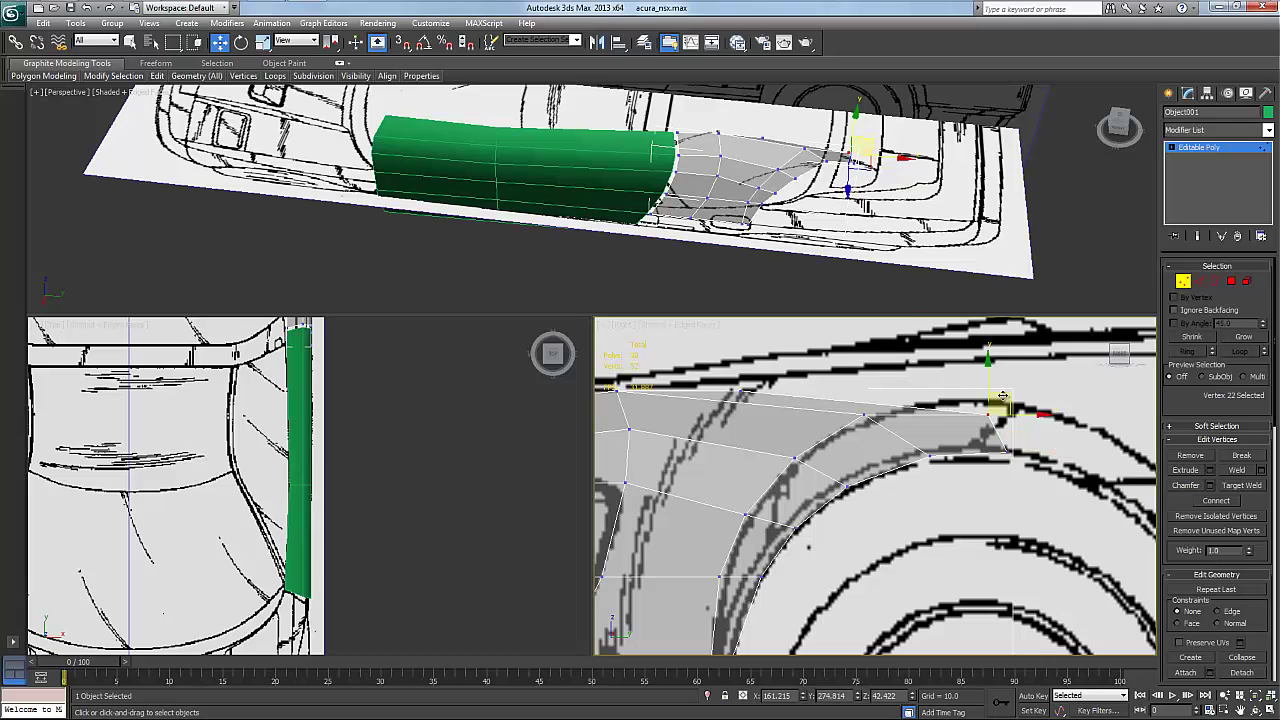
drag(1000, 386, 981, 381)
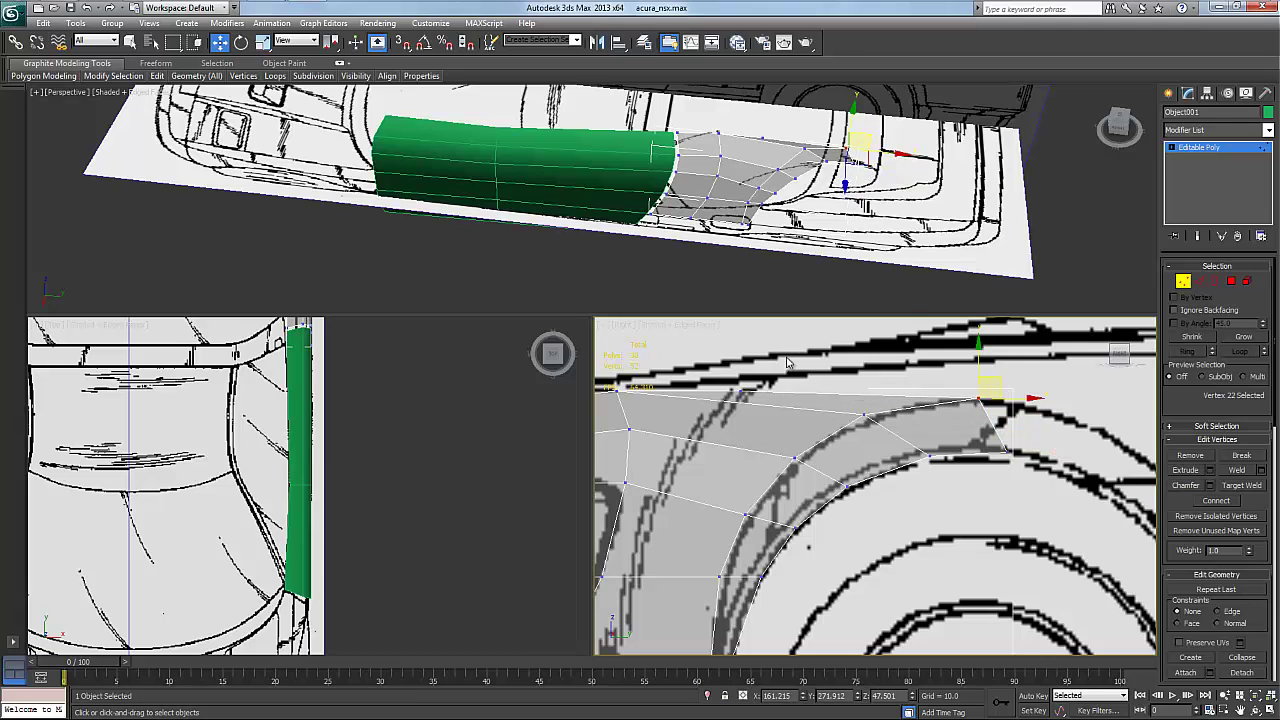
click(736, 393)
drag(760, 378, 938, 351)
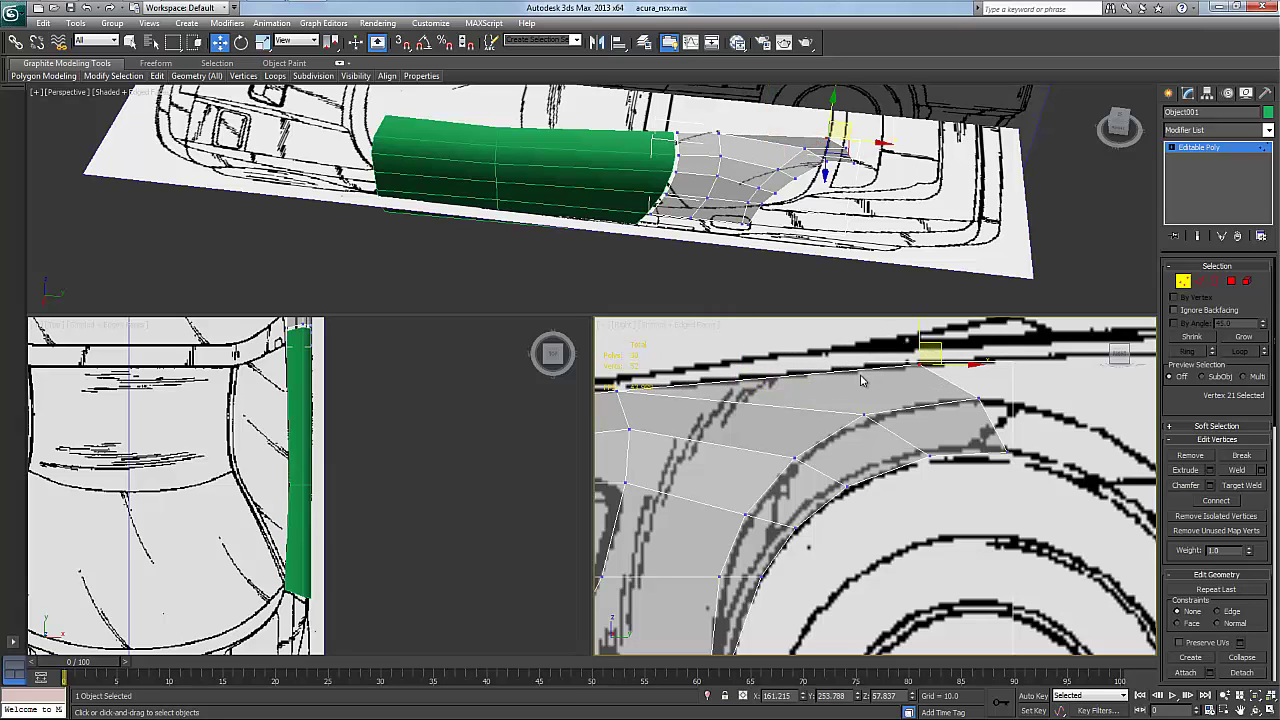
Nudge the upper and rear wheel arch vertices forward slightly, and move the upper rear vertex rearward along the body line to about Y 262
click(864, 413)
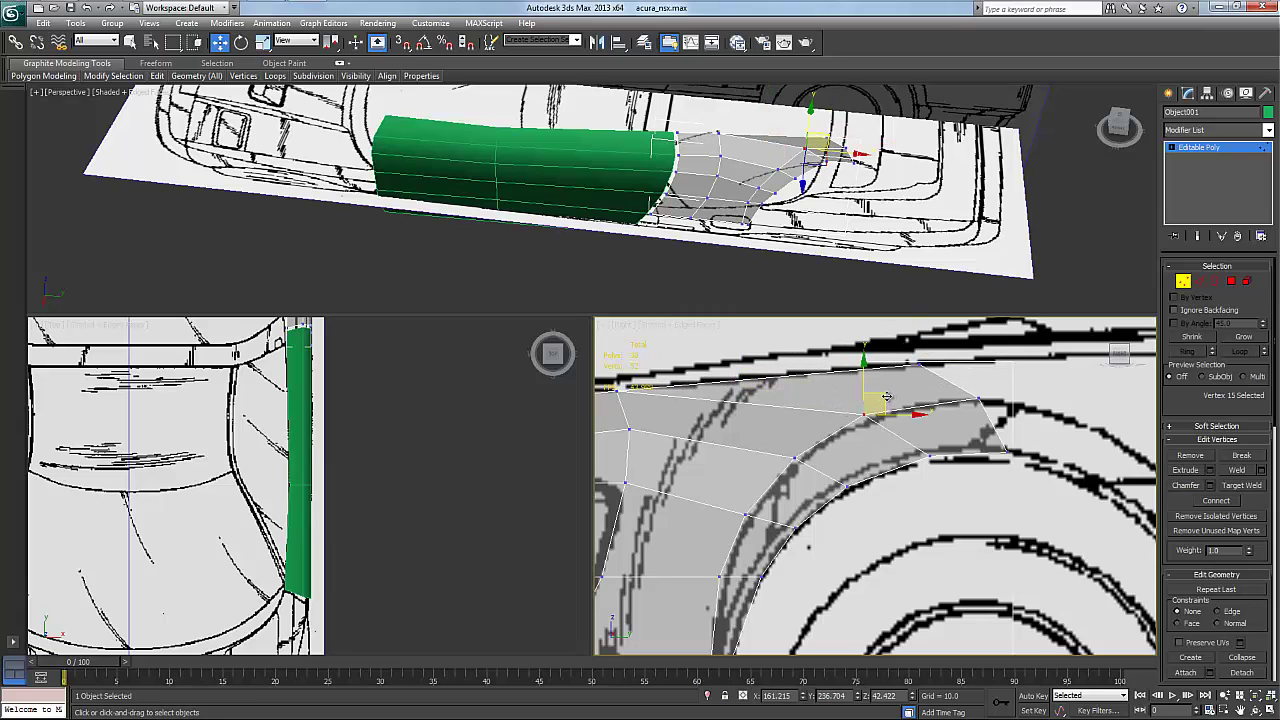
drag(886, 397, 867, 399)
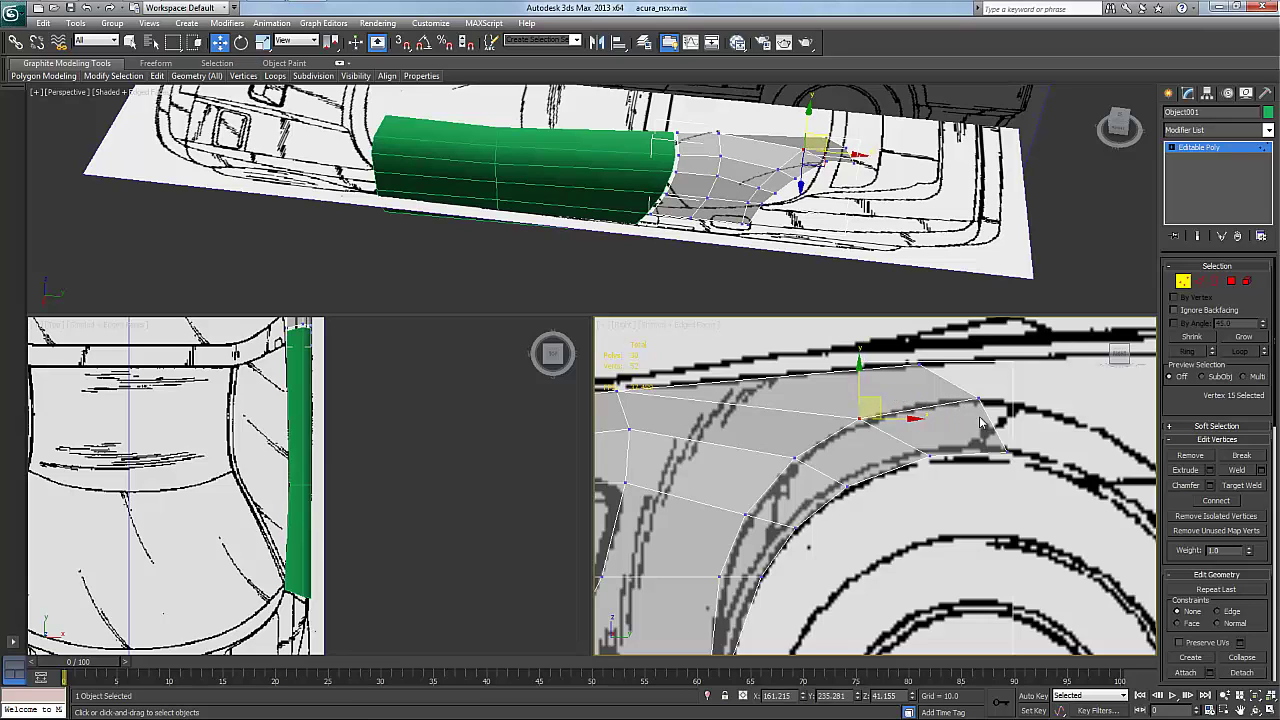
click(1006, 449)
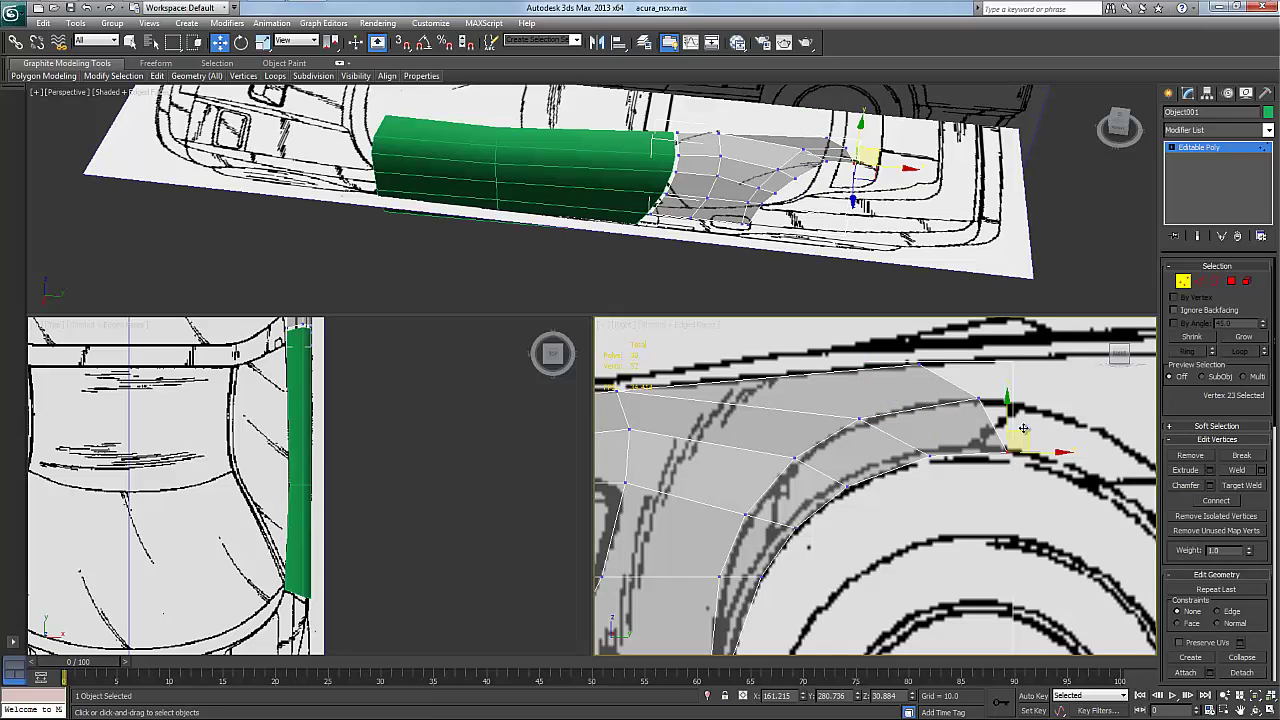
drag(1023, 428, 1014, 425)
drag(955, 376, 985, 382)
drag(899, 348, 968, 347)
middle_drag(733, 350, 867, 441)
scroll(870, 438, down, 1)
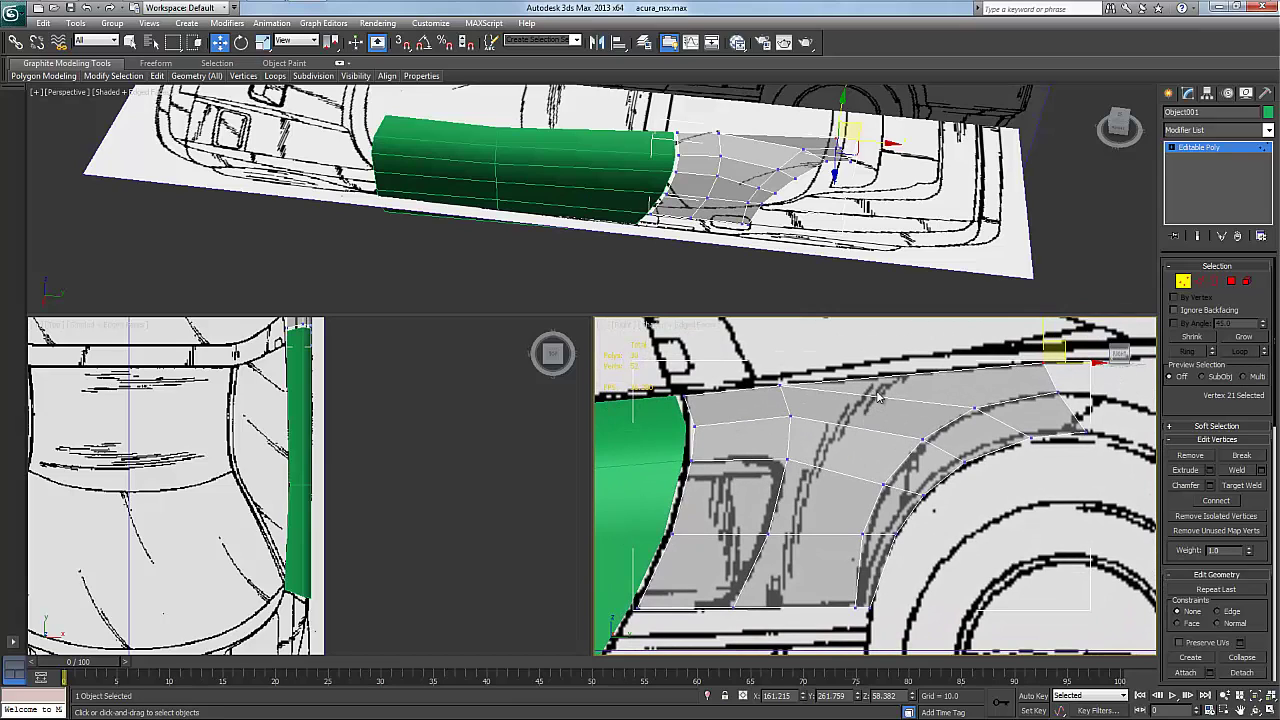
At Edge level, select the lengthwise edges between the side intake and wheel arch from body line to sill and connect them
right_click(970, 378)
click(915, 340)
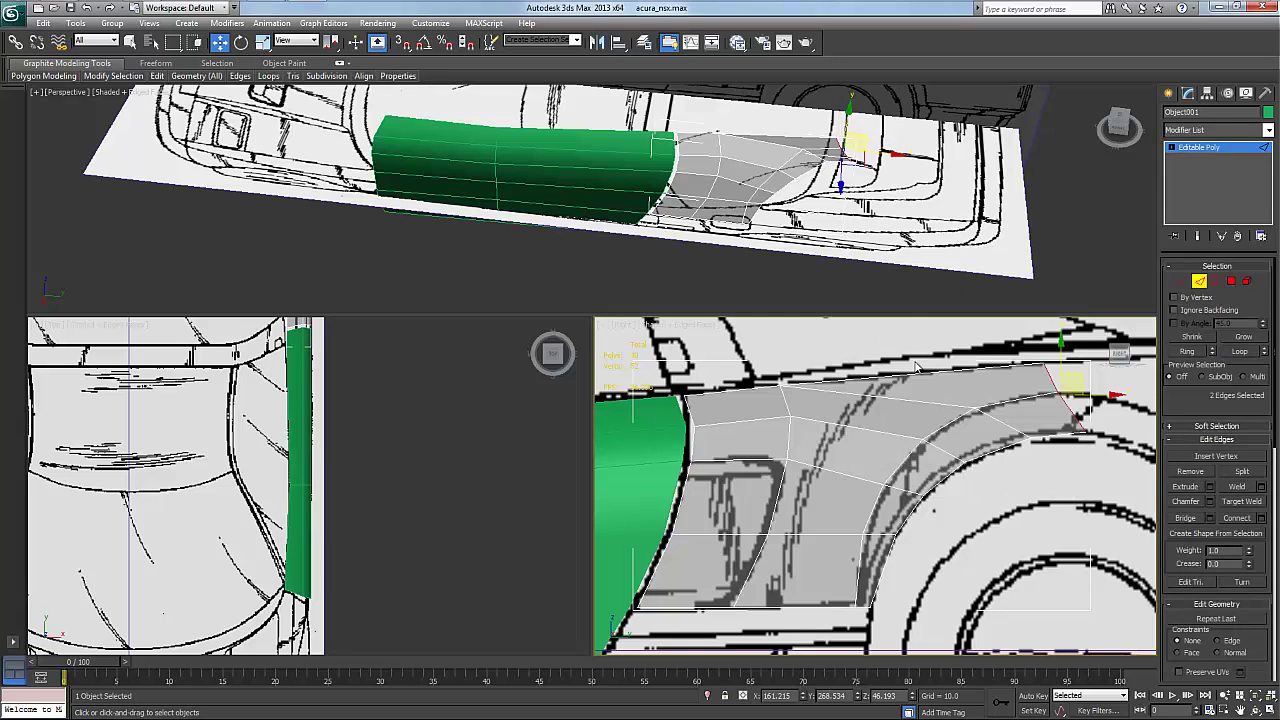
click(912, 377)
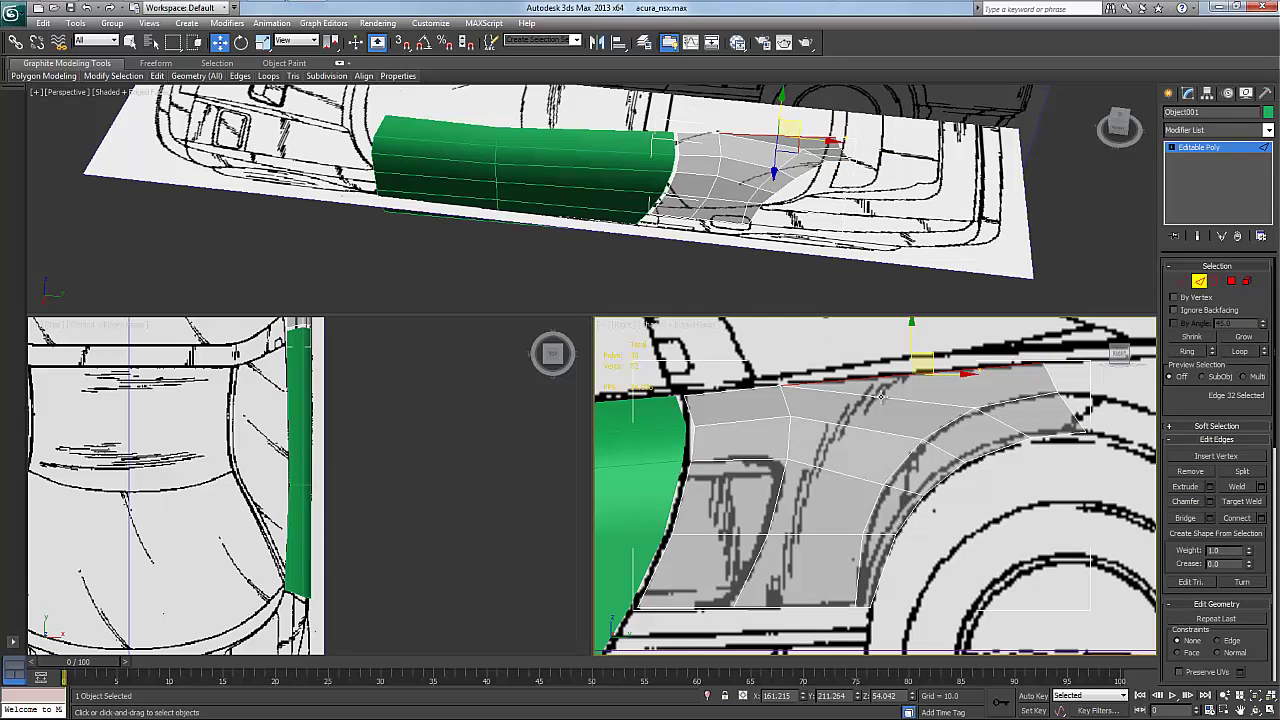
ctrl+click(873, 397)
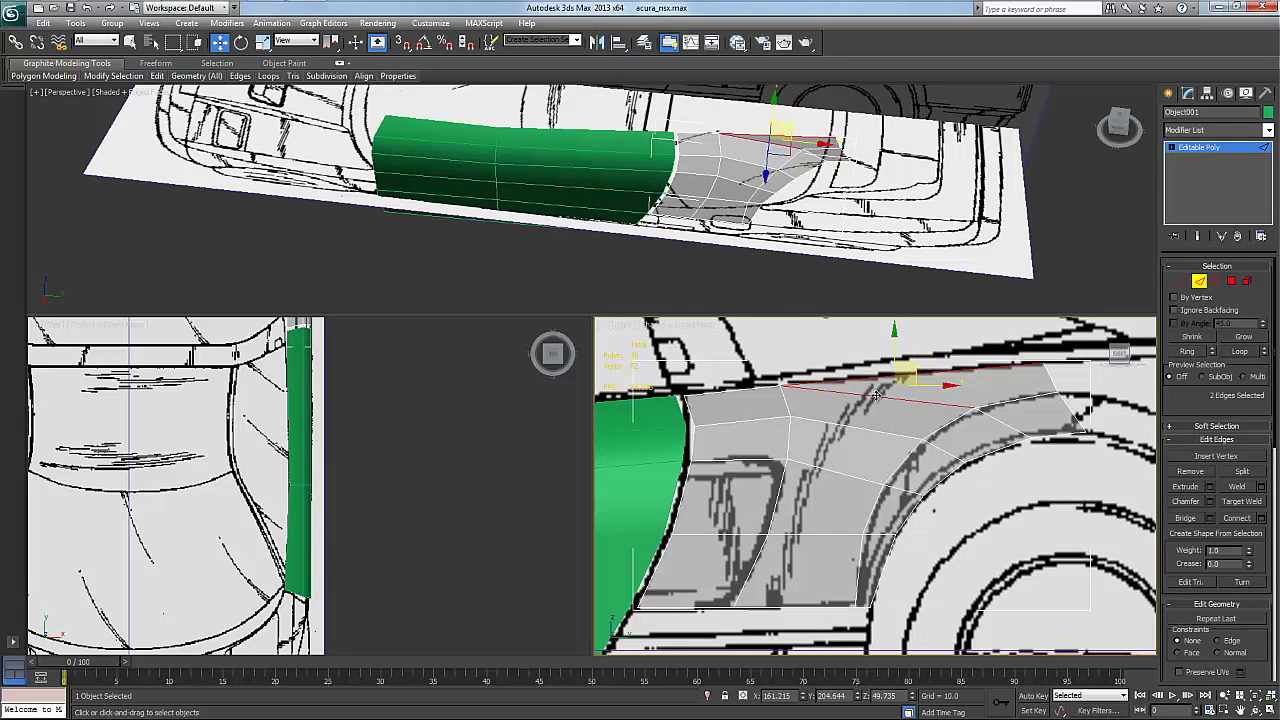
ctrl+click(866, 428)
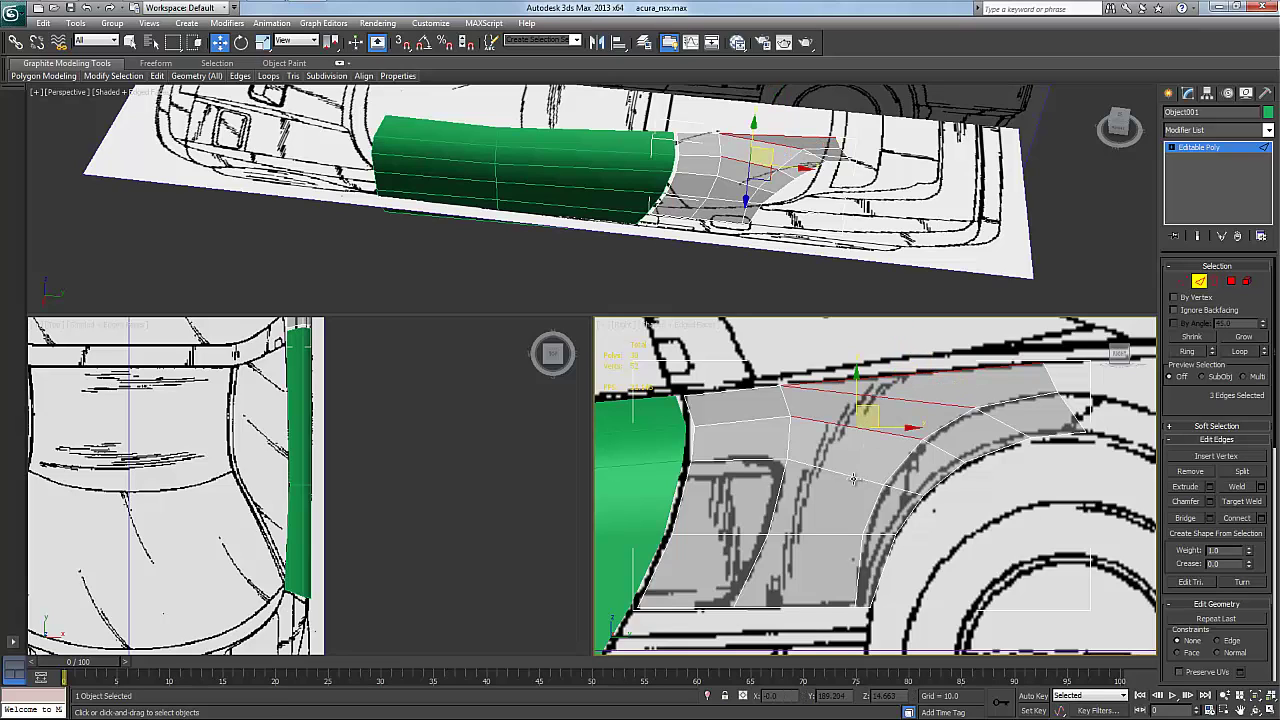
ctrl+click(856, 480)
ctrl+click(820, 533)
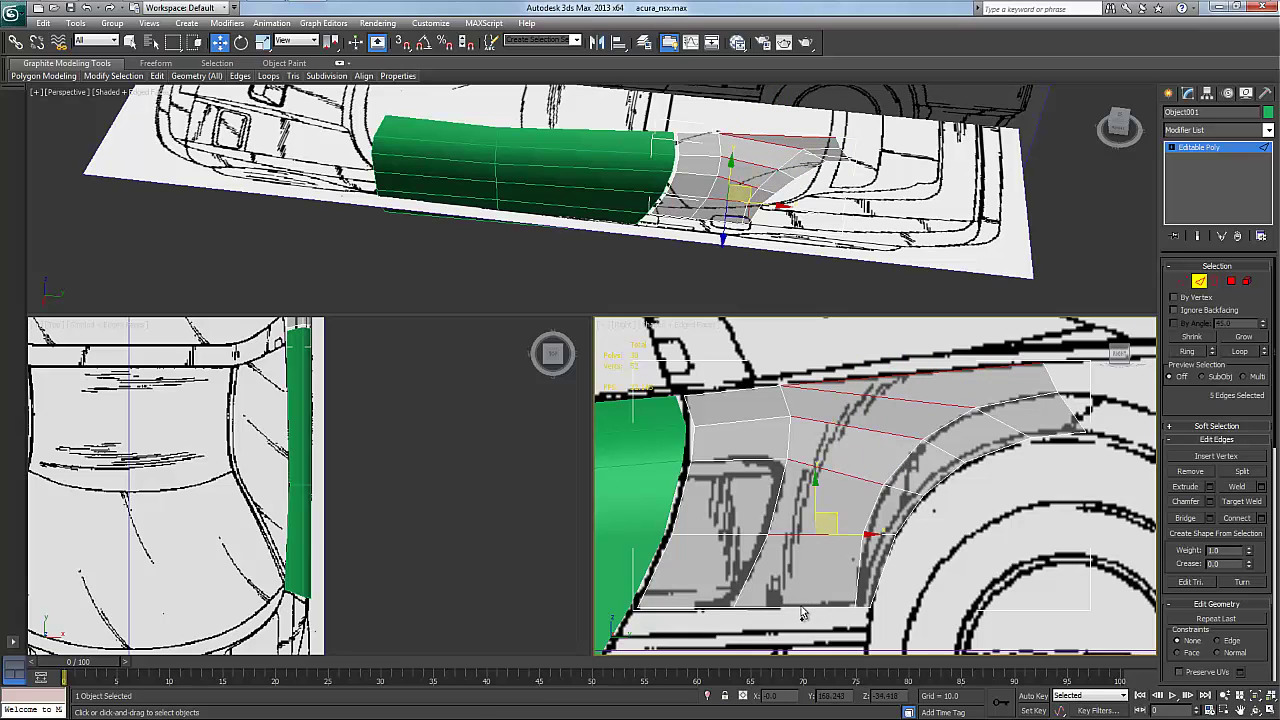
ctrl+click(805, 607)
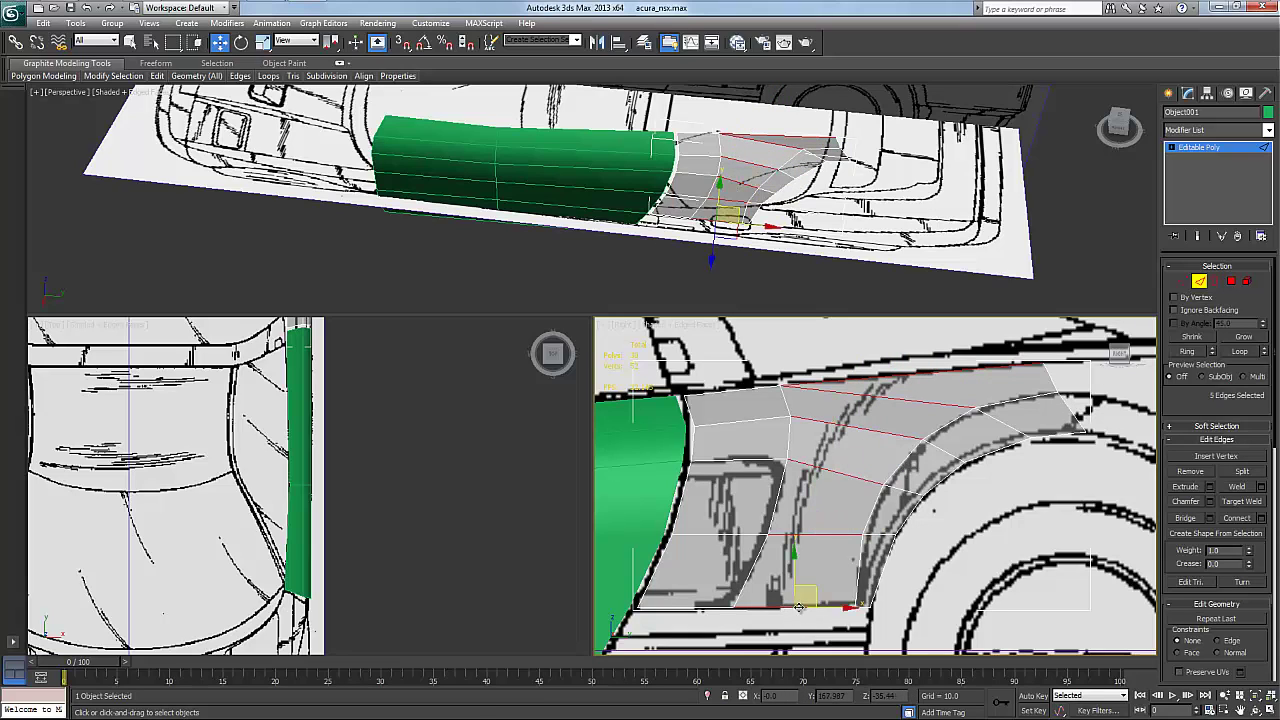
click(1234, 519)
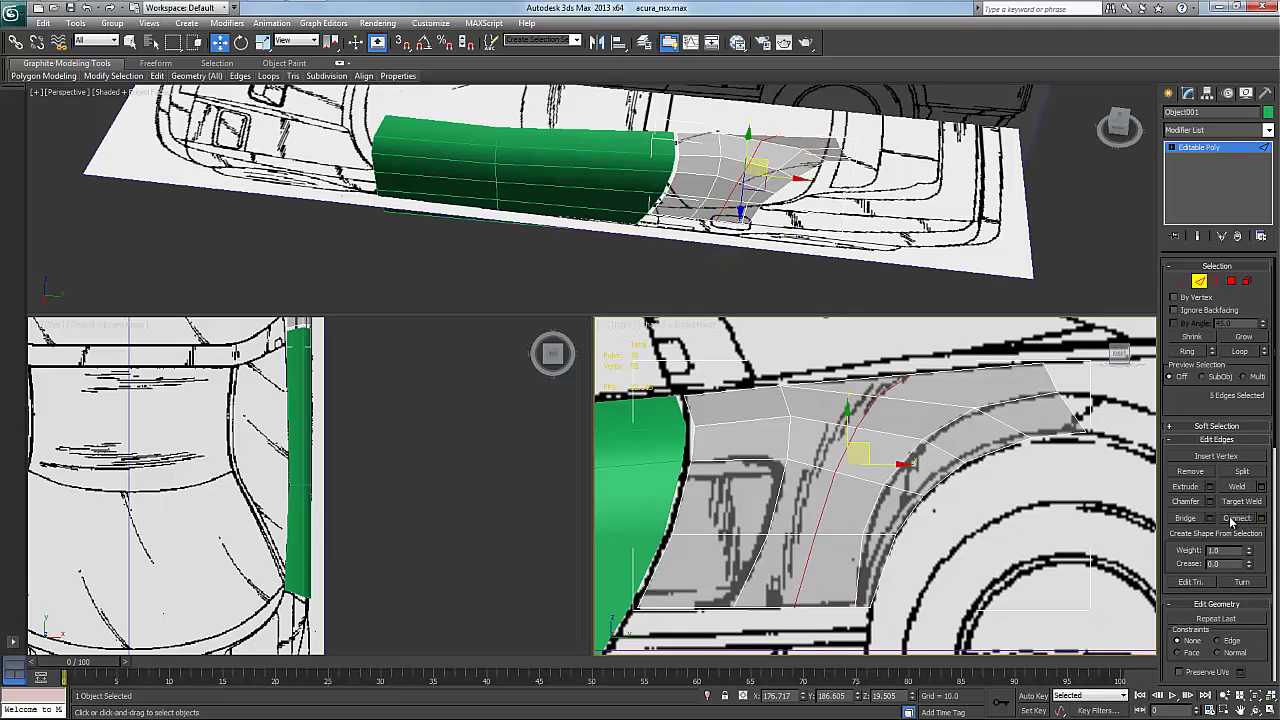
At Vertex level, target weld the new column's top two vertices together and move the merged vertex up and rearward onto the body line
right_click(882, 393)
click(853, 364)
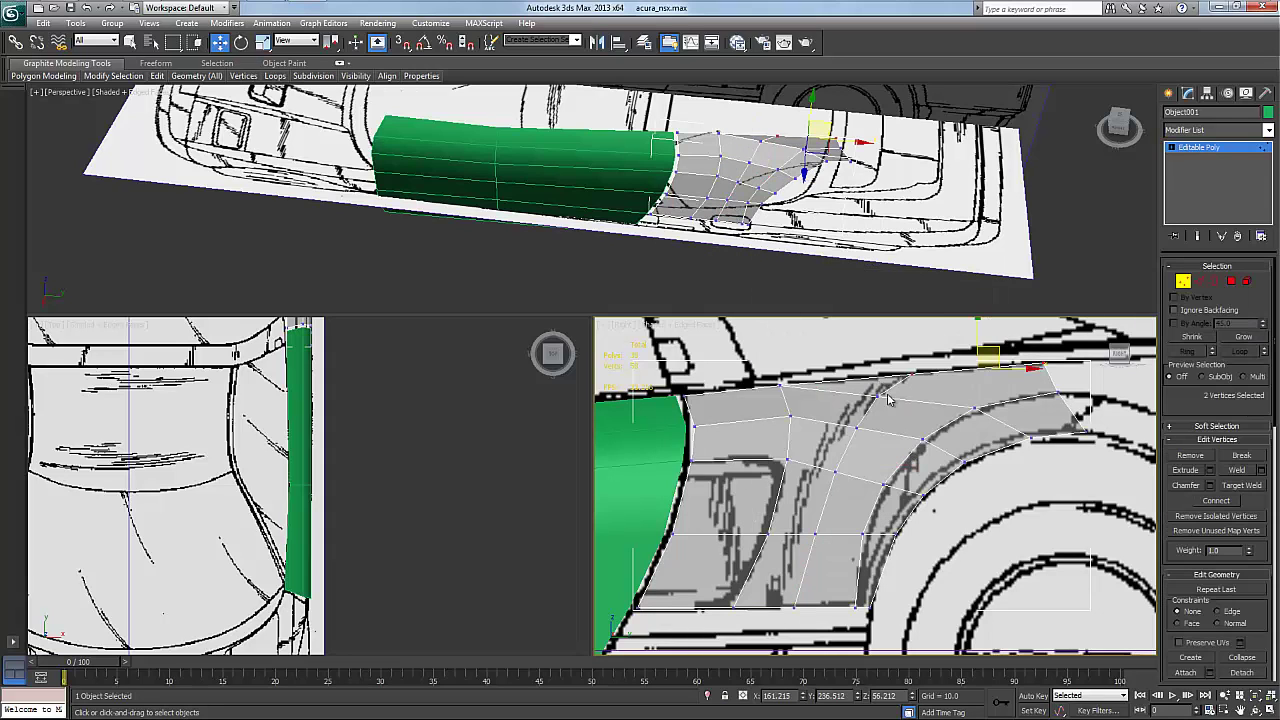
click(883, 389)
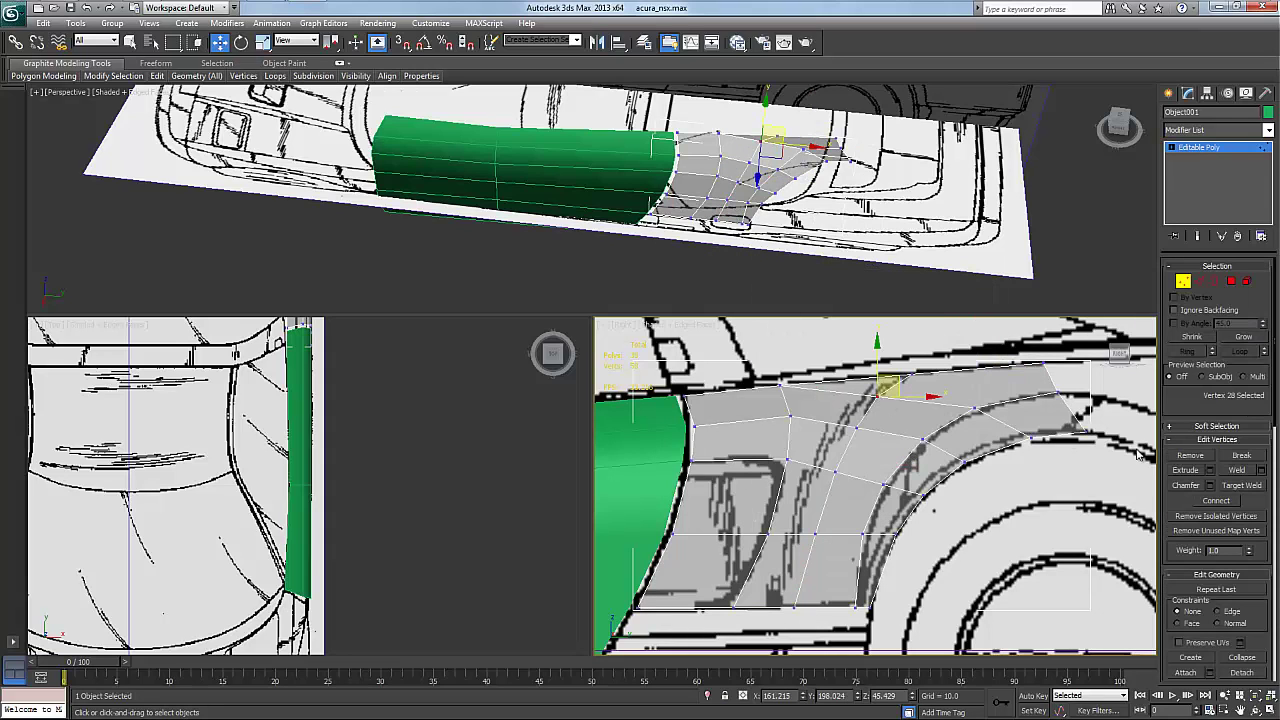
click(1229, 486)
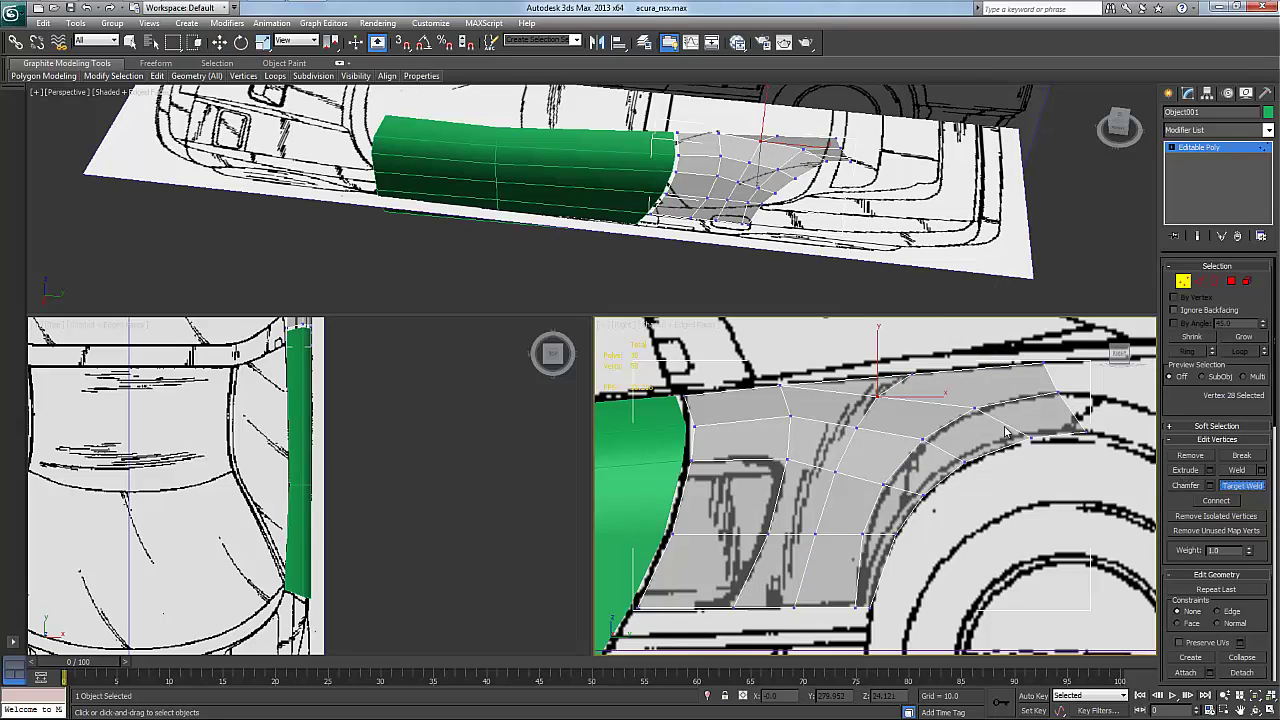
click(878, 391)
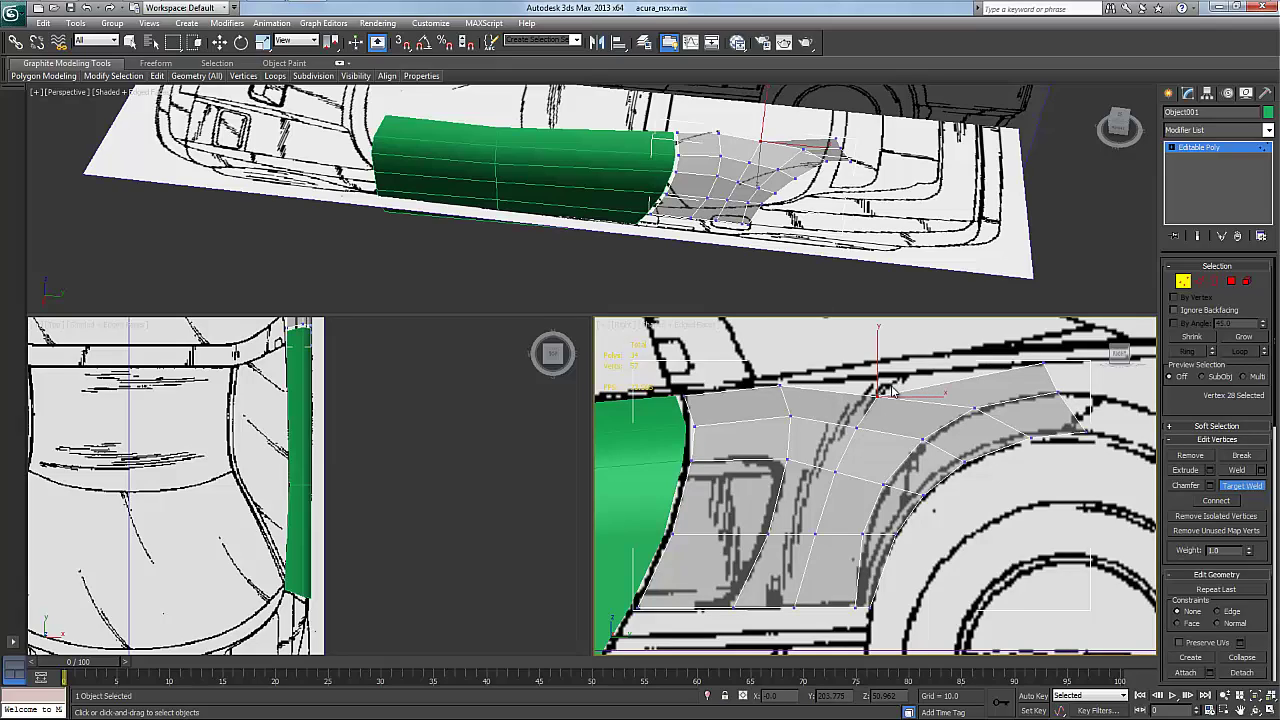
key(w)
drag(883, 352, 883, 328)
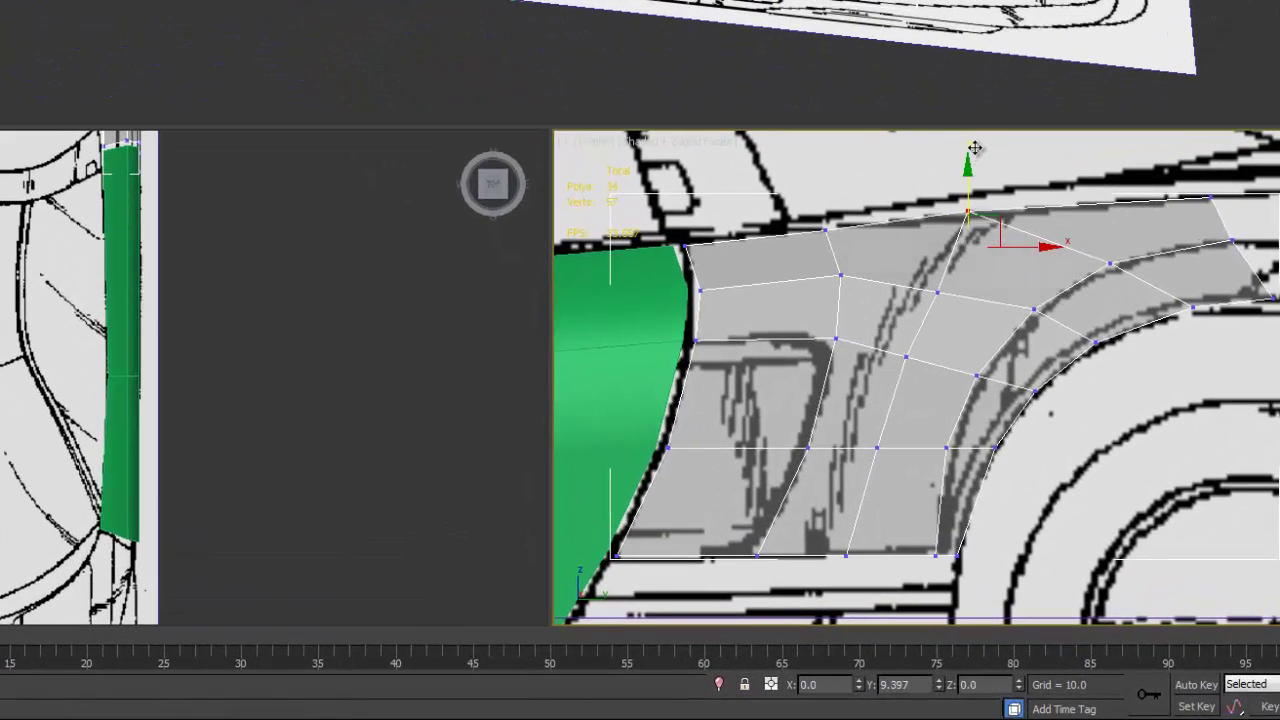
drag(975, 148, 1038, 190)
Shift the column's three middle vertices slightly forward so the new edges curve smoothly down toward the sill
click(937, 290)
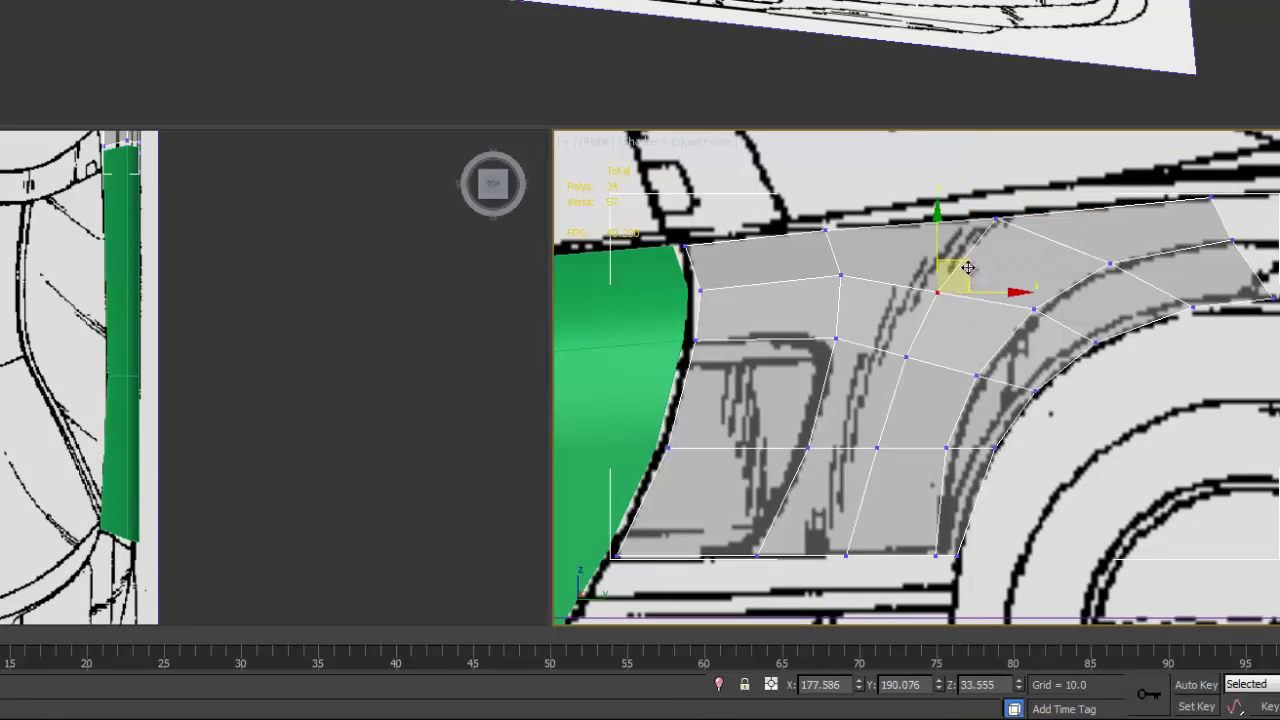
drag(968, 268, 962, 259)
drag(899, 322, 931, 377)
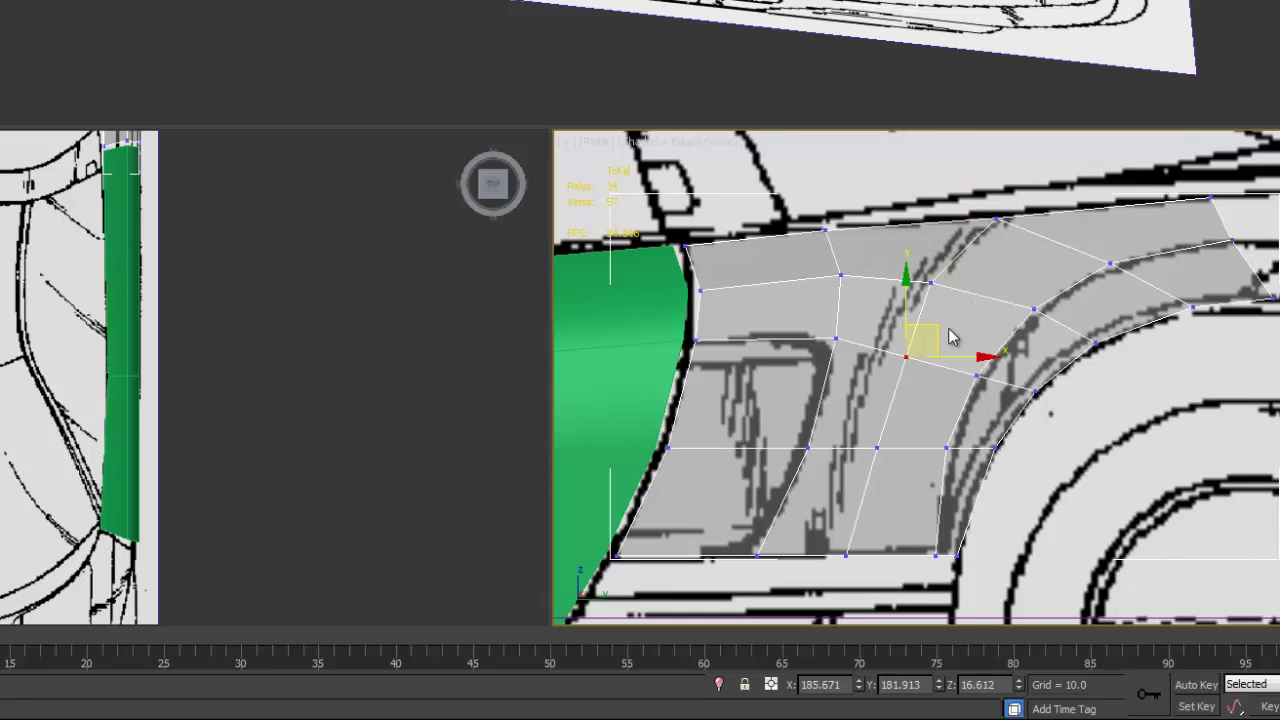
drag(912, 334, 904, 327)
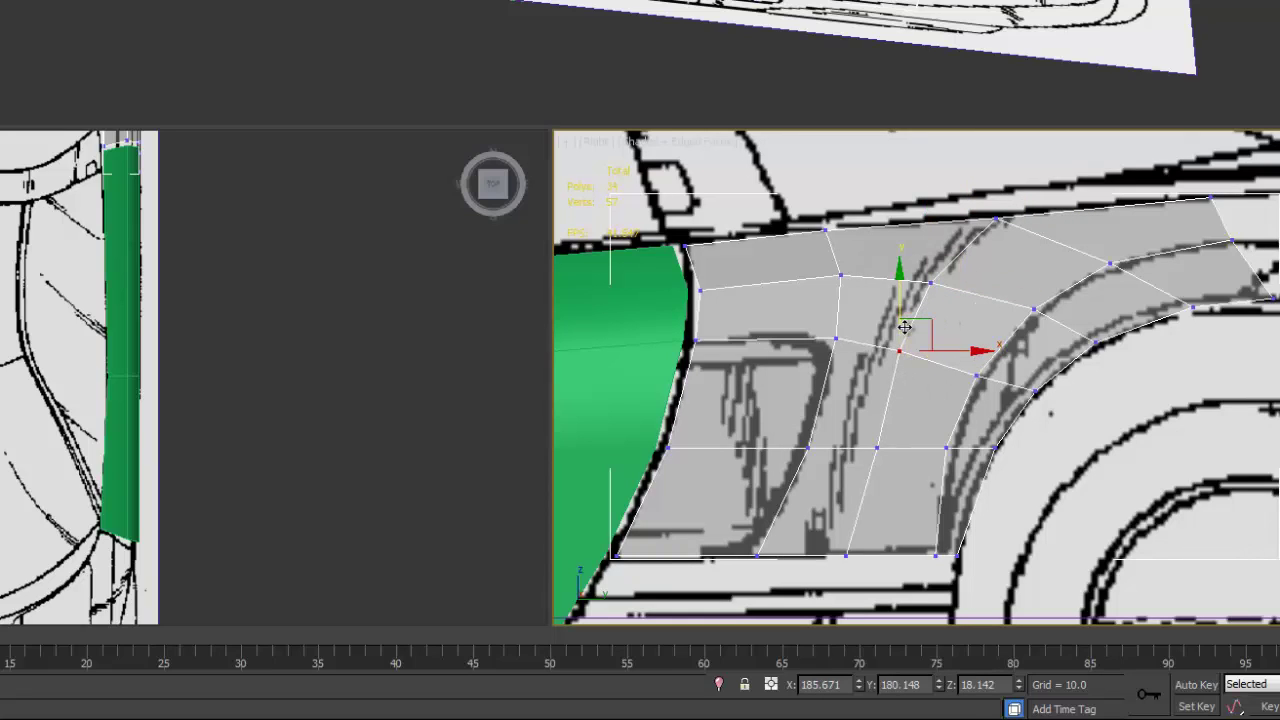
drag(871, 412, 920, 474)
drag(909, 421, 895, 420)
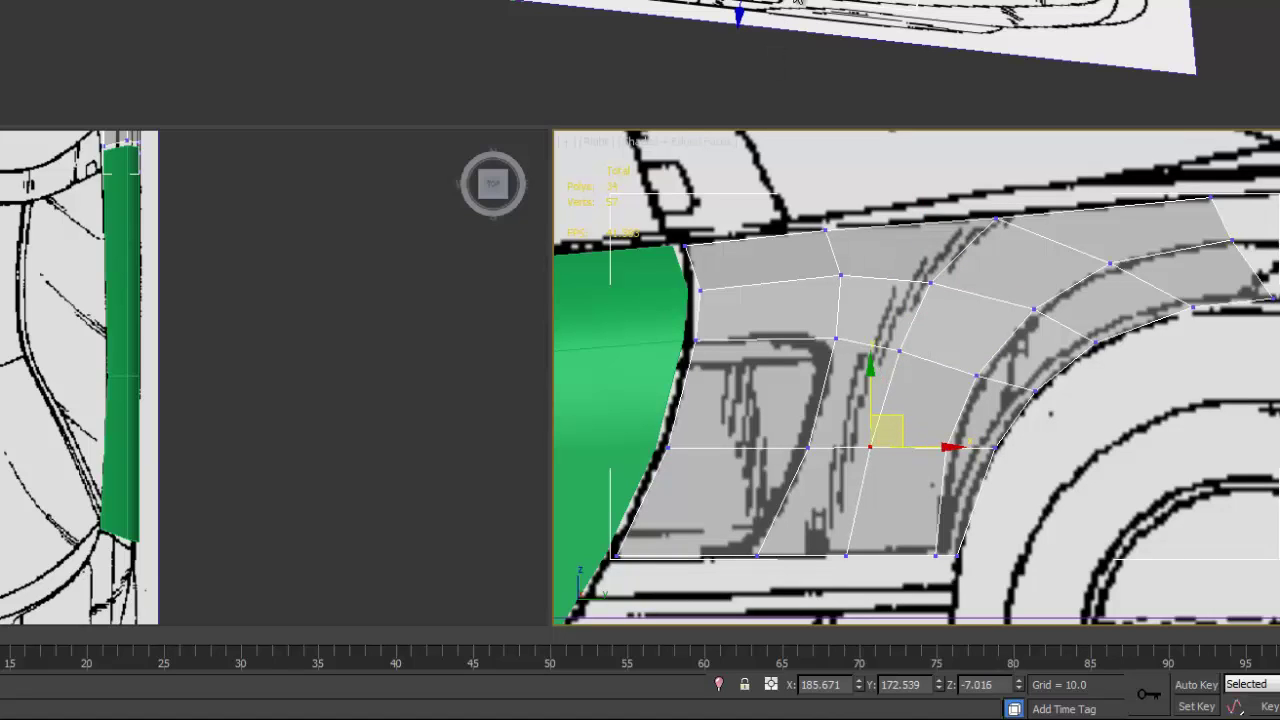
In the Top view, move the first body line vertex behind the door inward to the blueprint outline, about X 155.9
right_click(218, 226)
scroll(218, 226, up, 5)
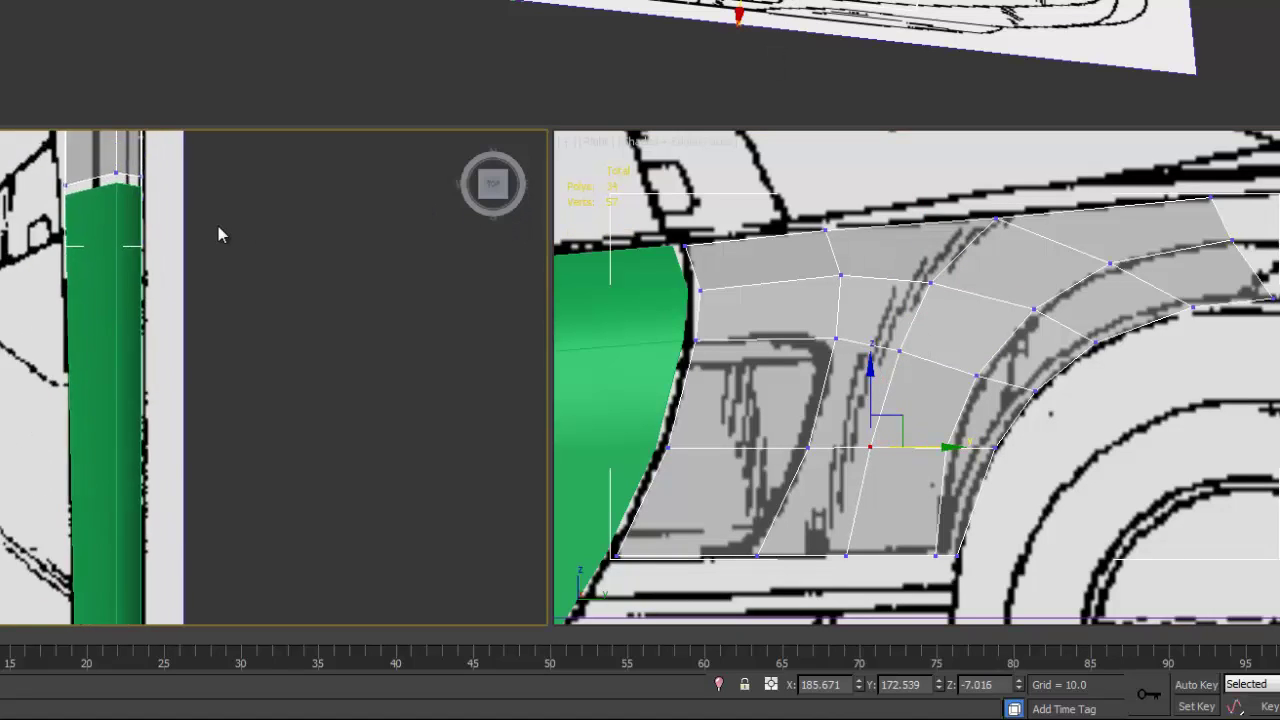
scroll(218, 226, down, 3)
scroll(218, 226, down, 3)
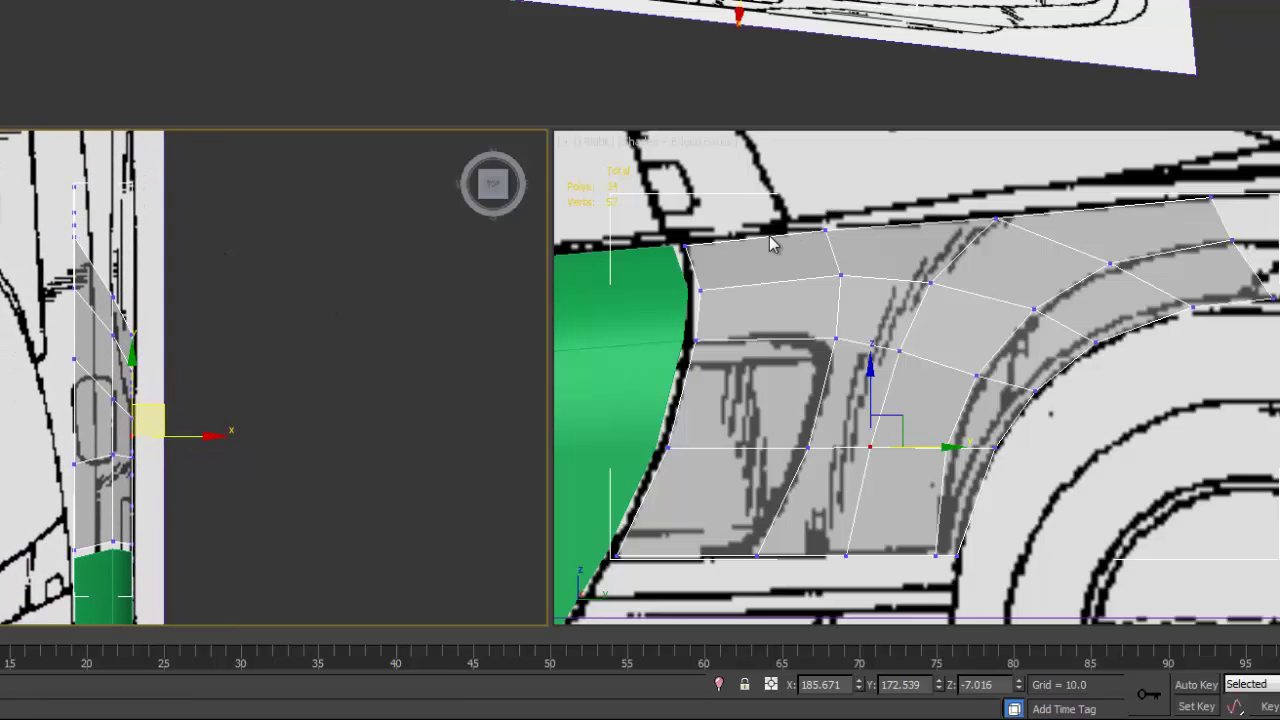
drag(769, 234, 859, 194)
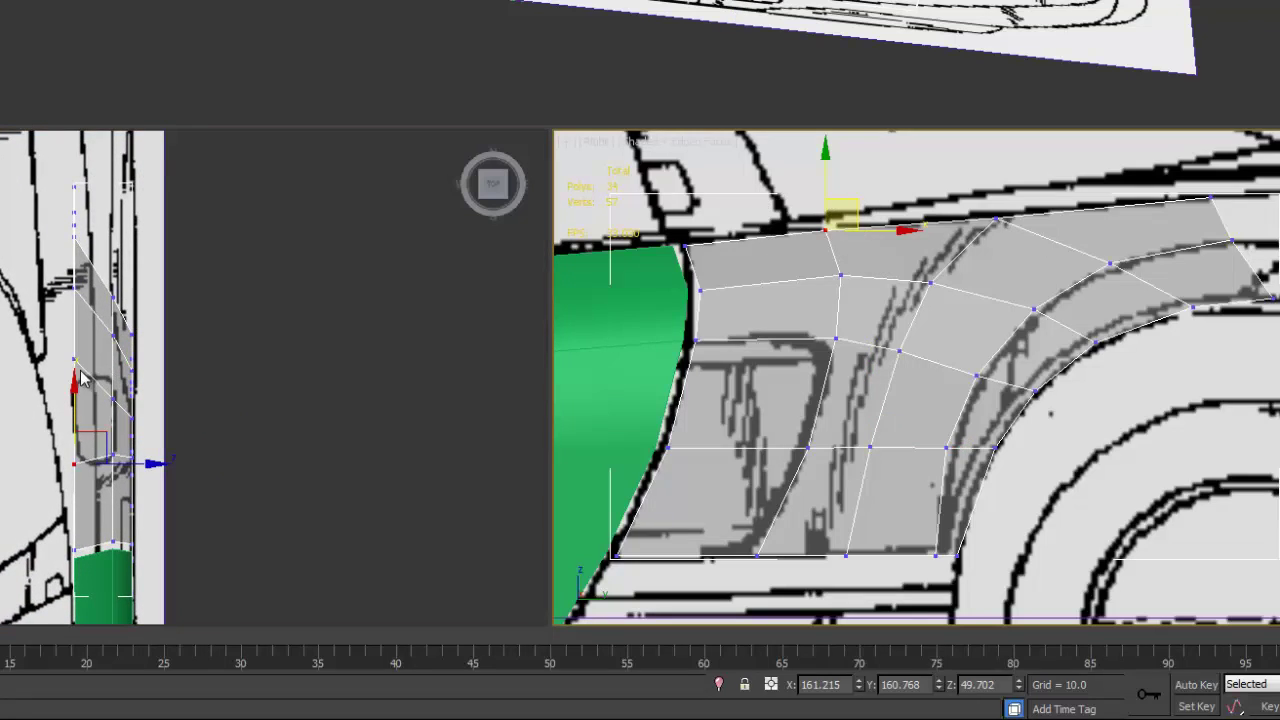
click(157, 468)
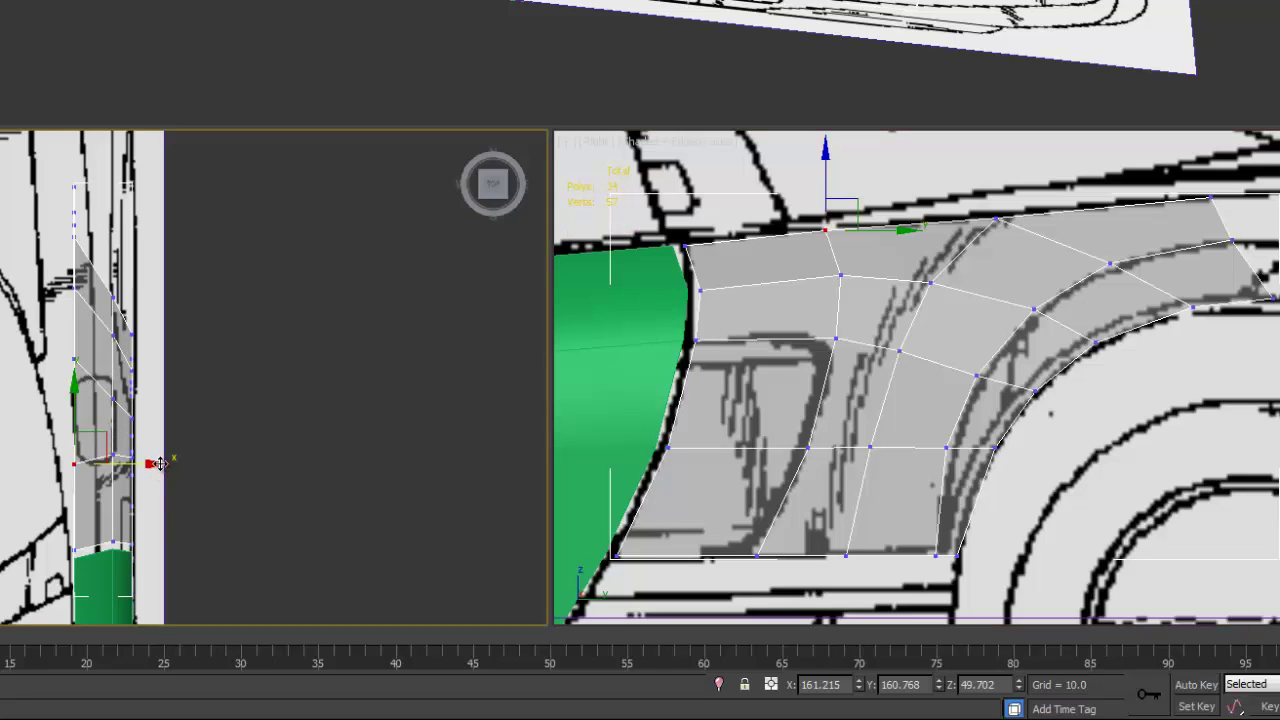
drag(157, 466, 140, 437)
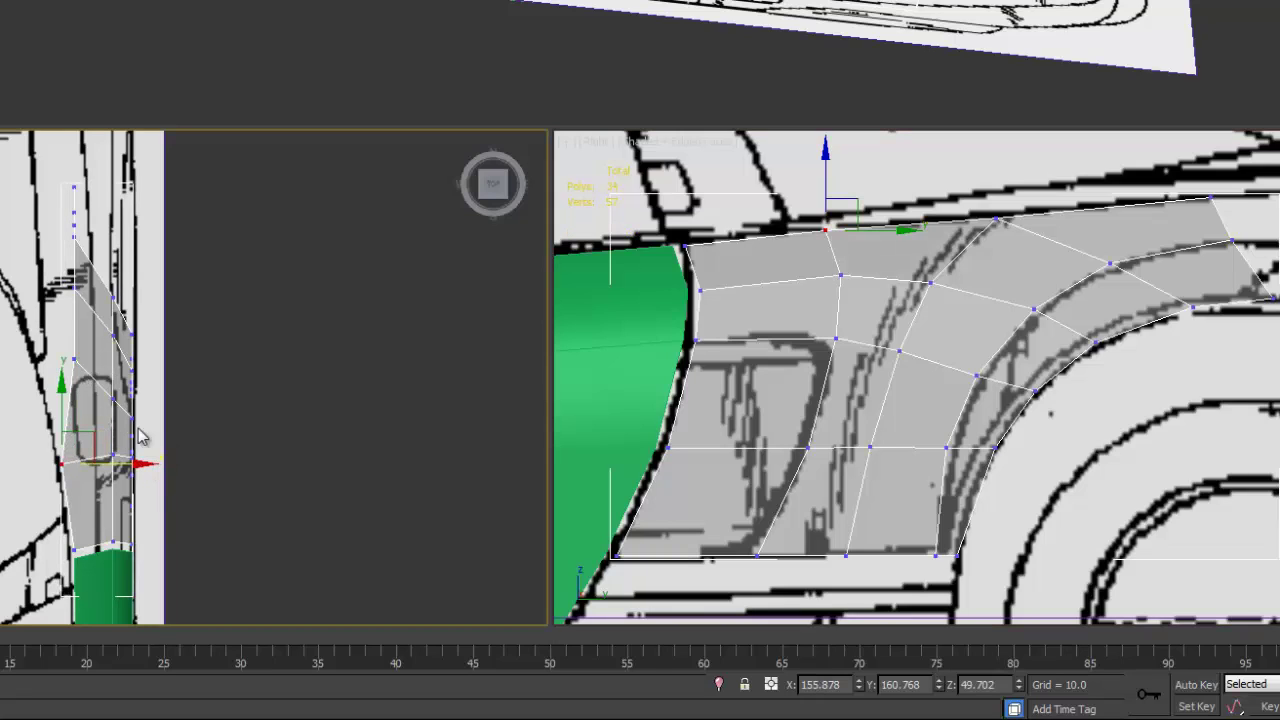
Move the next two body line vertices inward to the Top view outline, at about X 146.4 and X 145.1
click(74, 358)
mouse_move(110, 325)
mouse_down()
mouse_move(74, 331)
mouse_move(92, 338)
mouse_up()
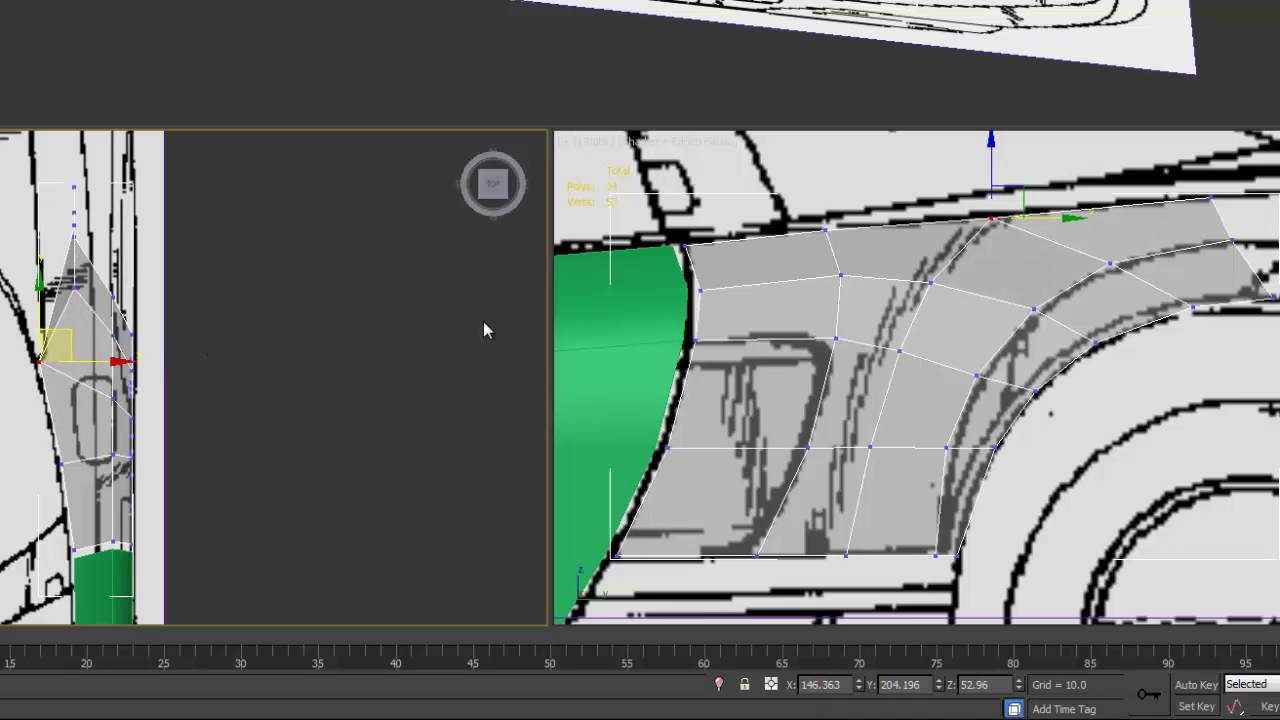
click(1213, 199)
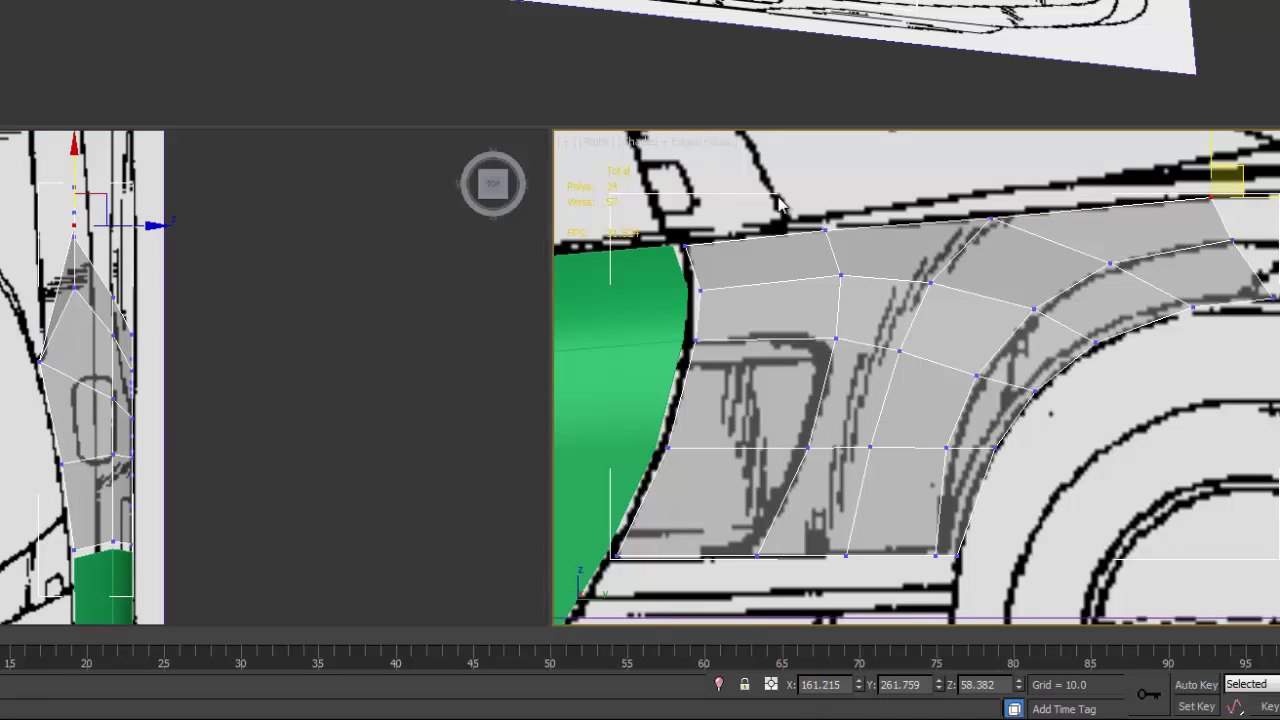
click(105, 197)
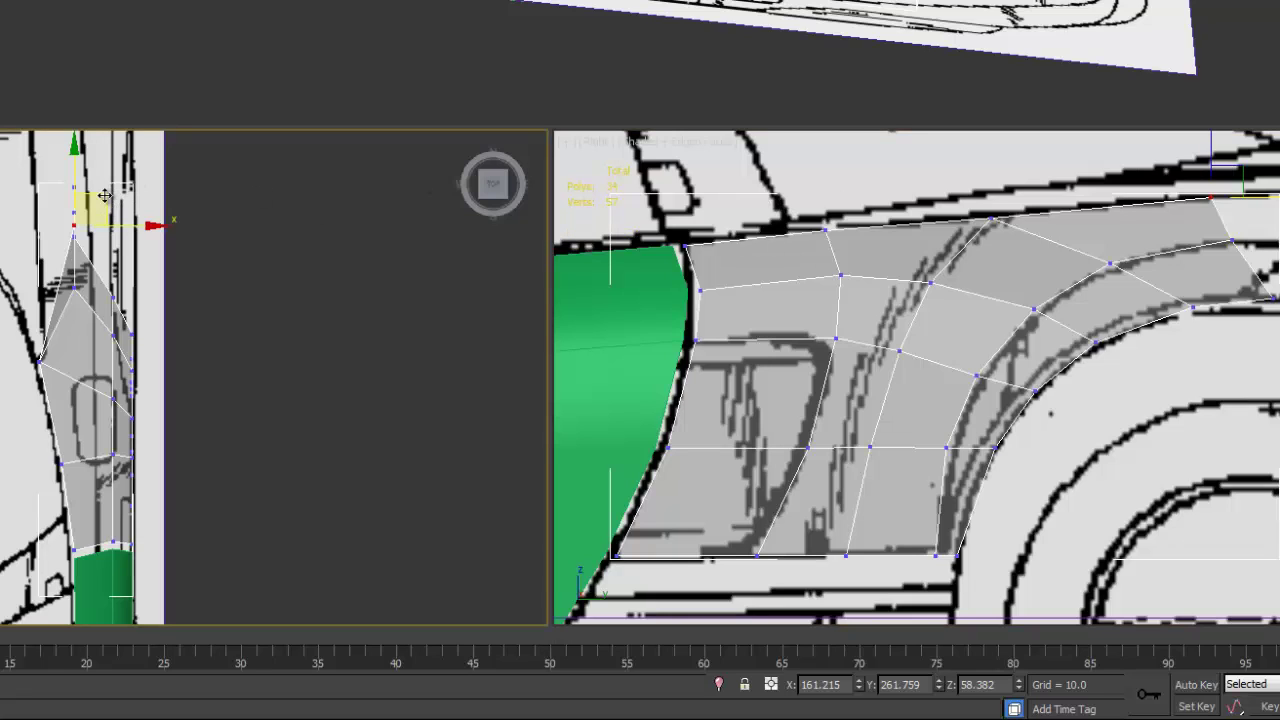
drag(108, 195, 71, 191)
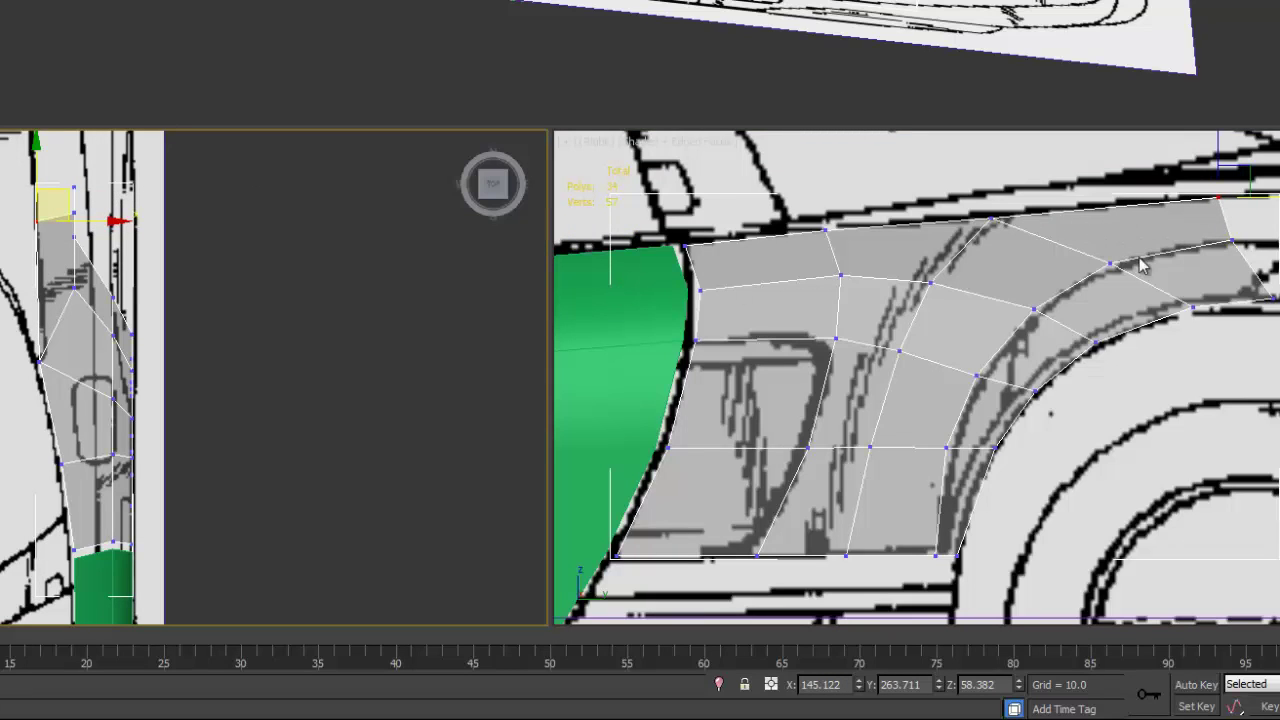
At Polygon level, select the rearmost wheel arch polygon and move it outward to about X 186.3 in the Top view
key(4)
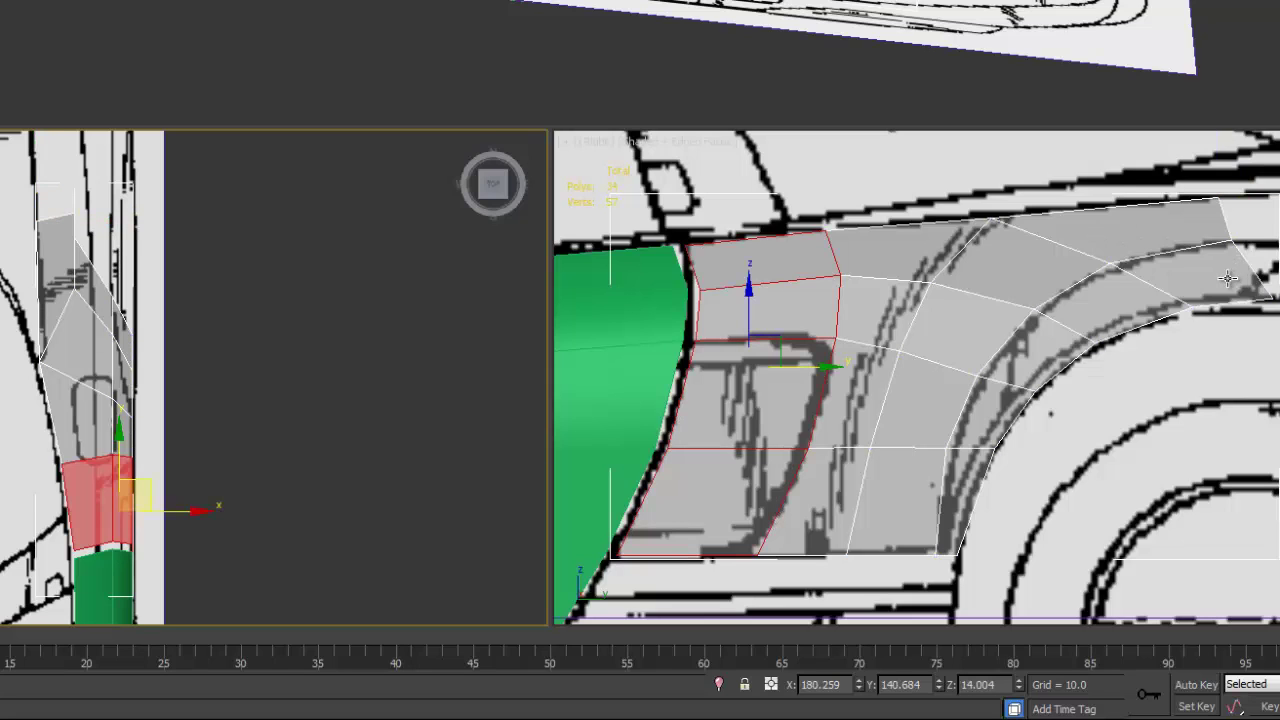
click(1219, 277)
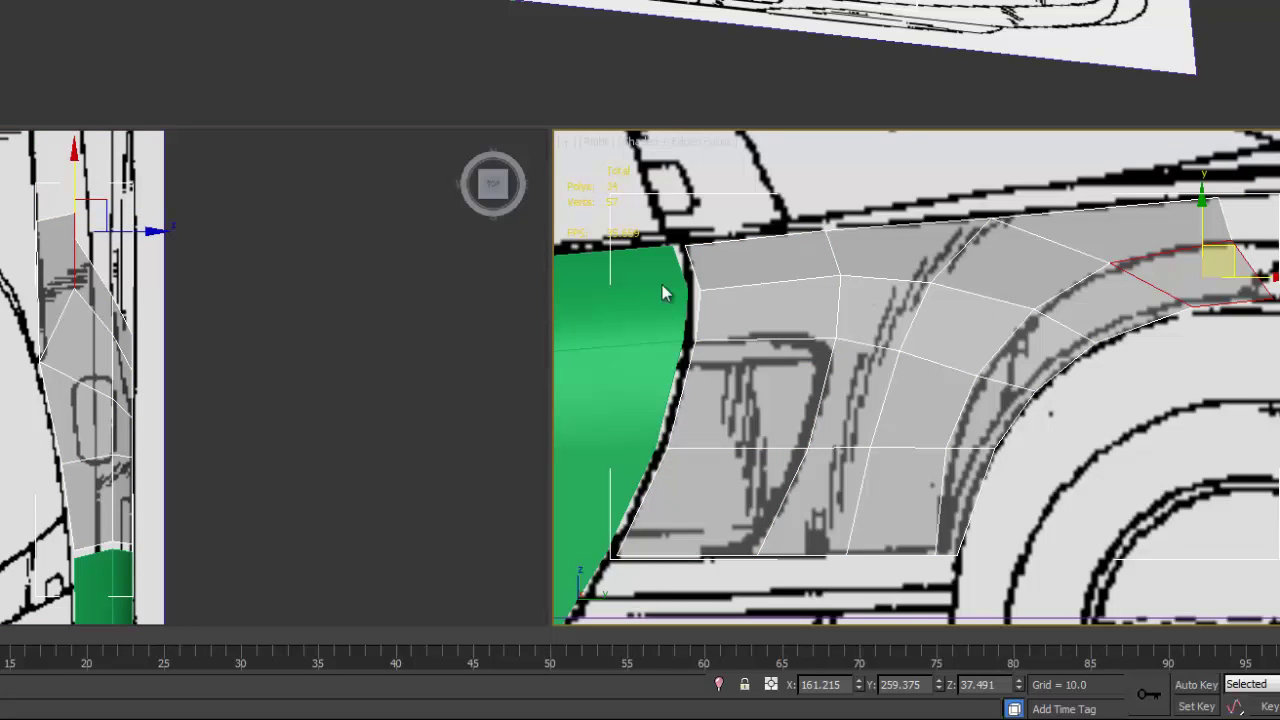
right_click(191, 226)
middle_drag(191, 226, 176, 290)
scroll(176, 290, down, 1)
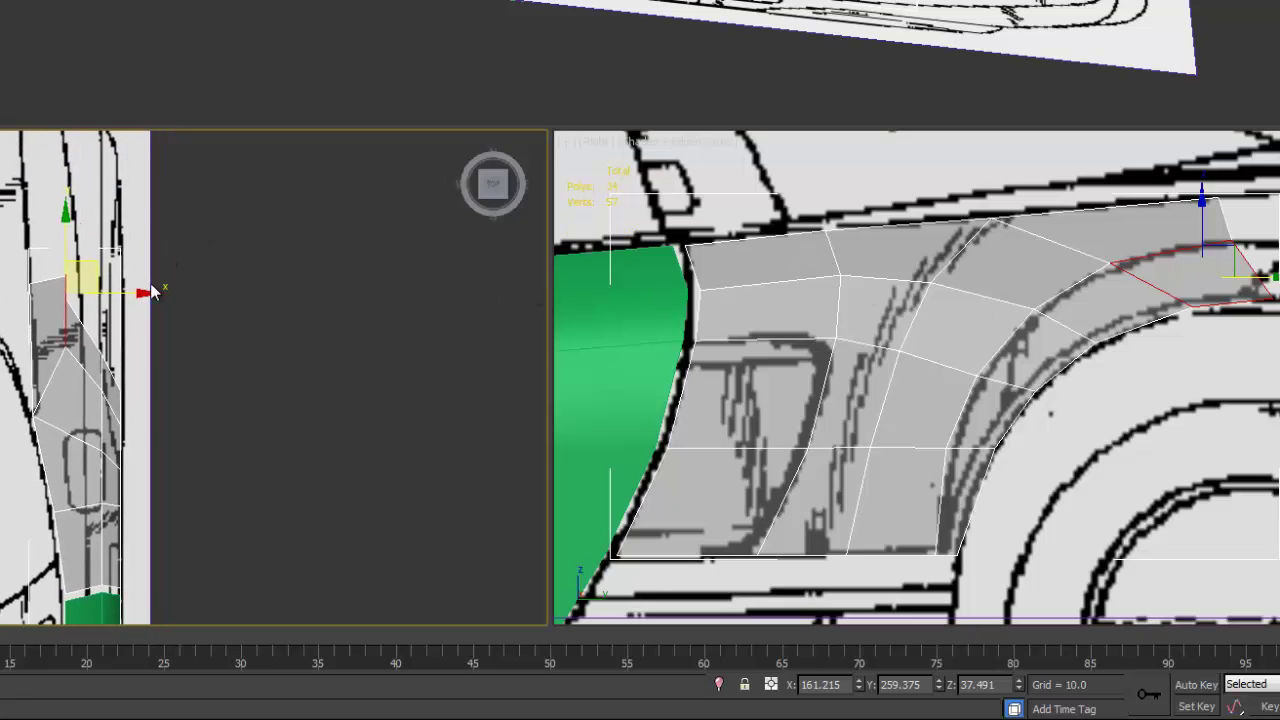
drag(144, 292, 200, 297)
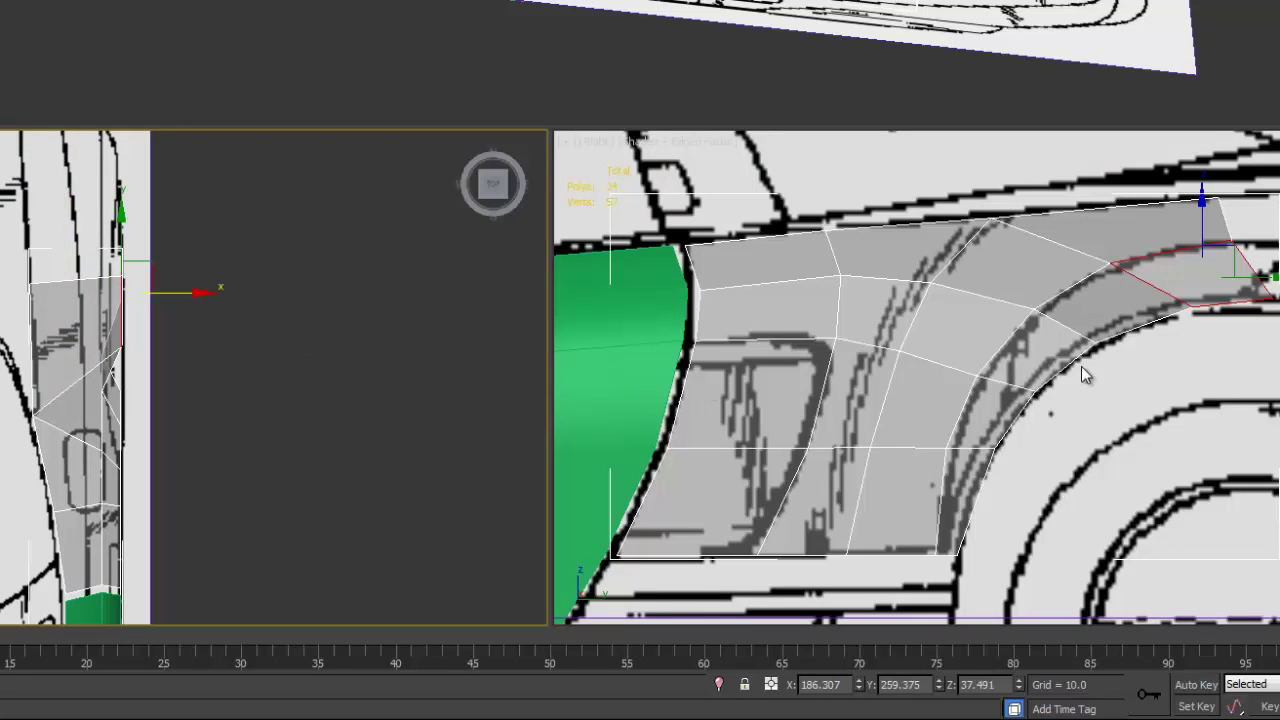
At Edge level, select the edge crossing the wheel arch band just ahead of its top and move it outward to about X 187.4
click(1114, 309)
middle_drag(1114, 309, 705, 402)
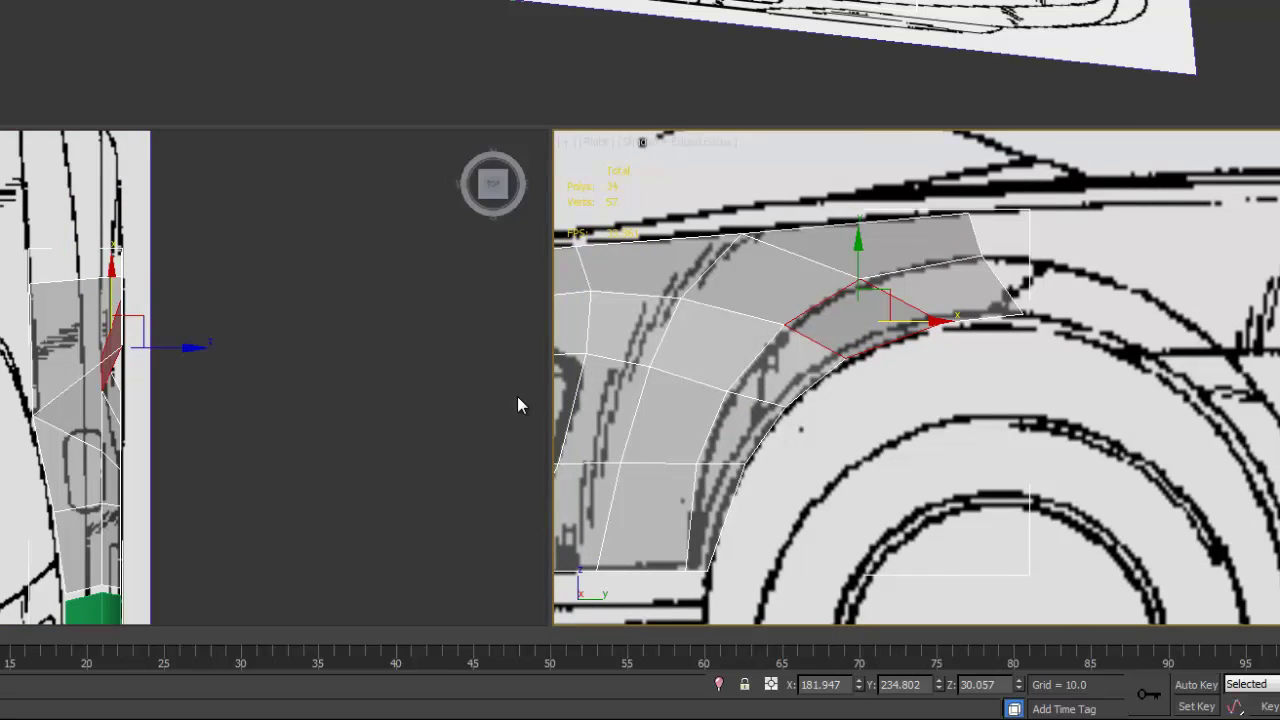
right_click(804, 337)
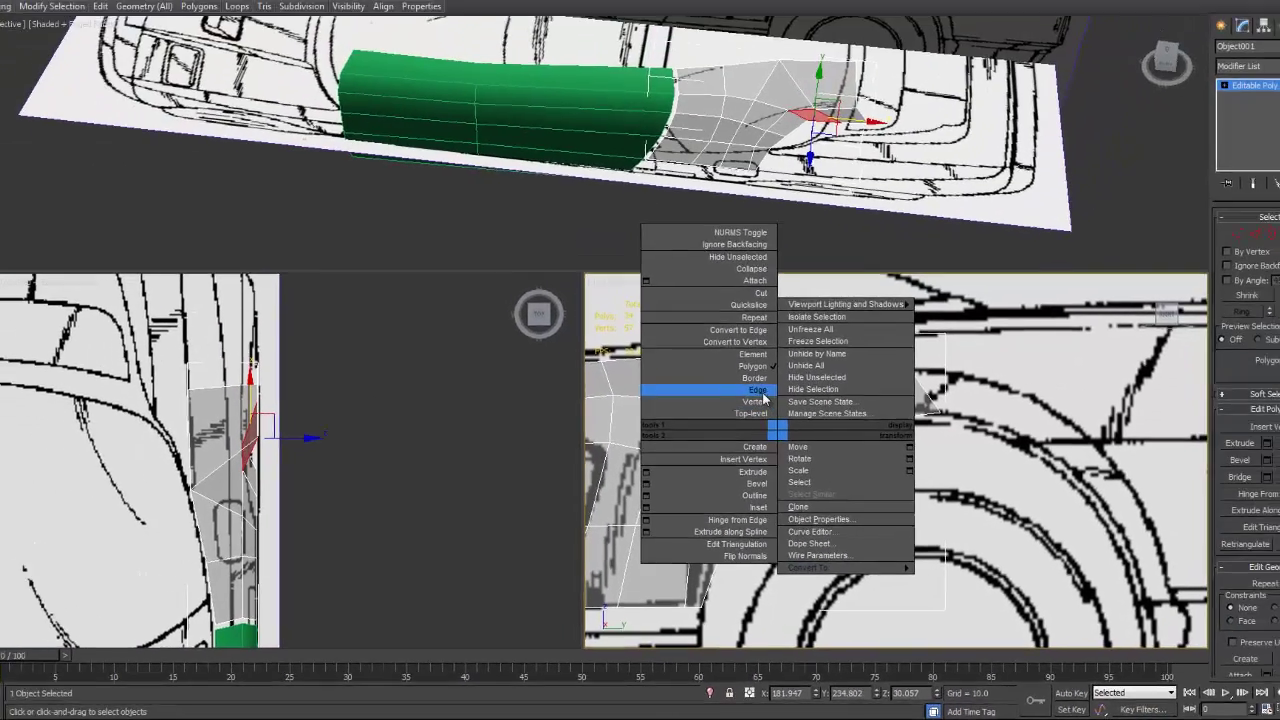
click(789, 284)
click(769, 465)
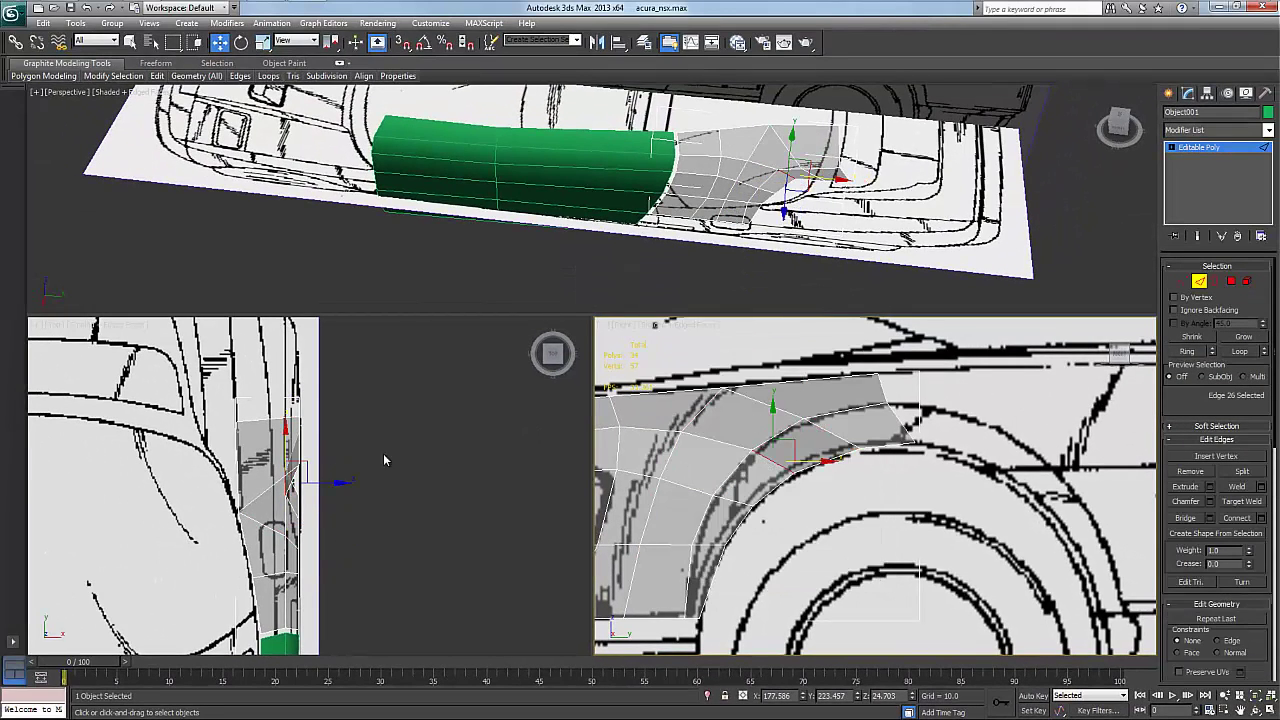
scroll(340, 491, up, 2)
middle_click(342, 489)
scroll(342, 489, up, 2)
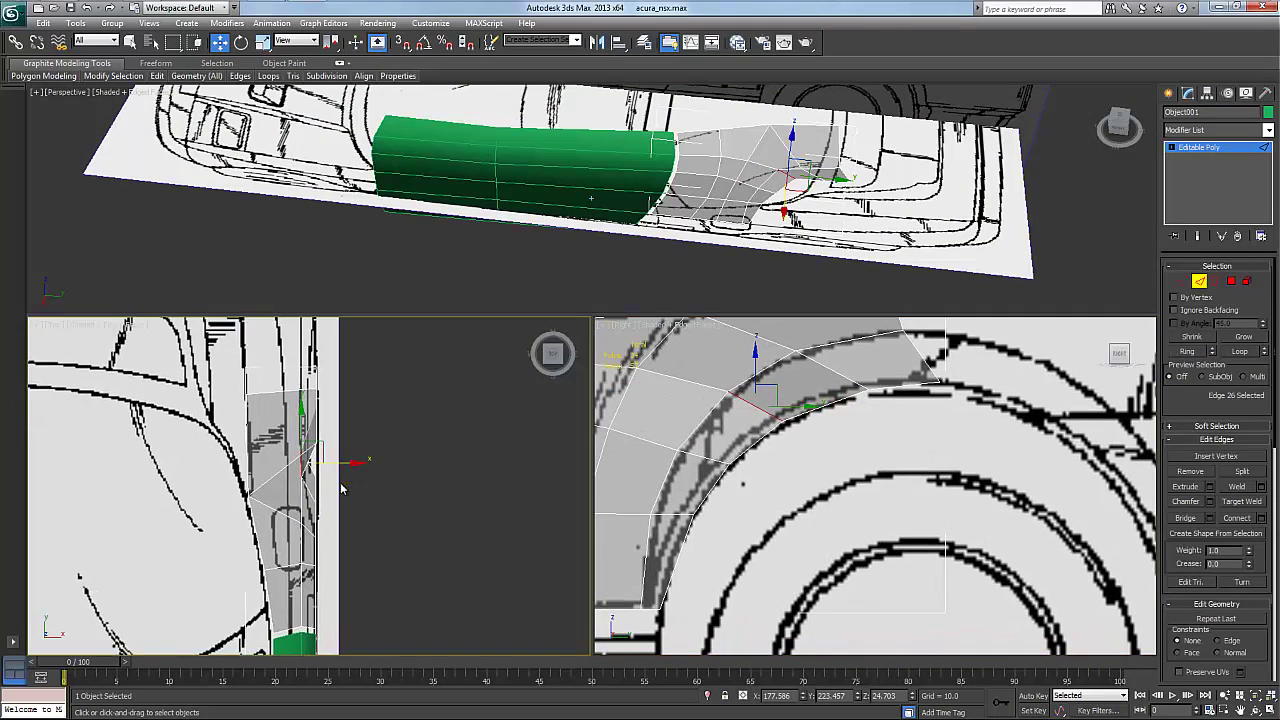
middle_drag(343, 489, 378, 528)
scroll(386, 514, up, 2)
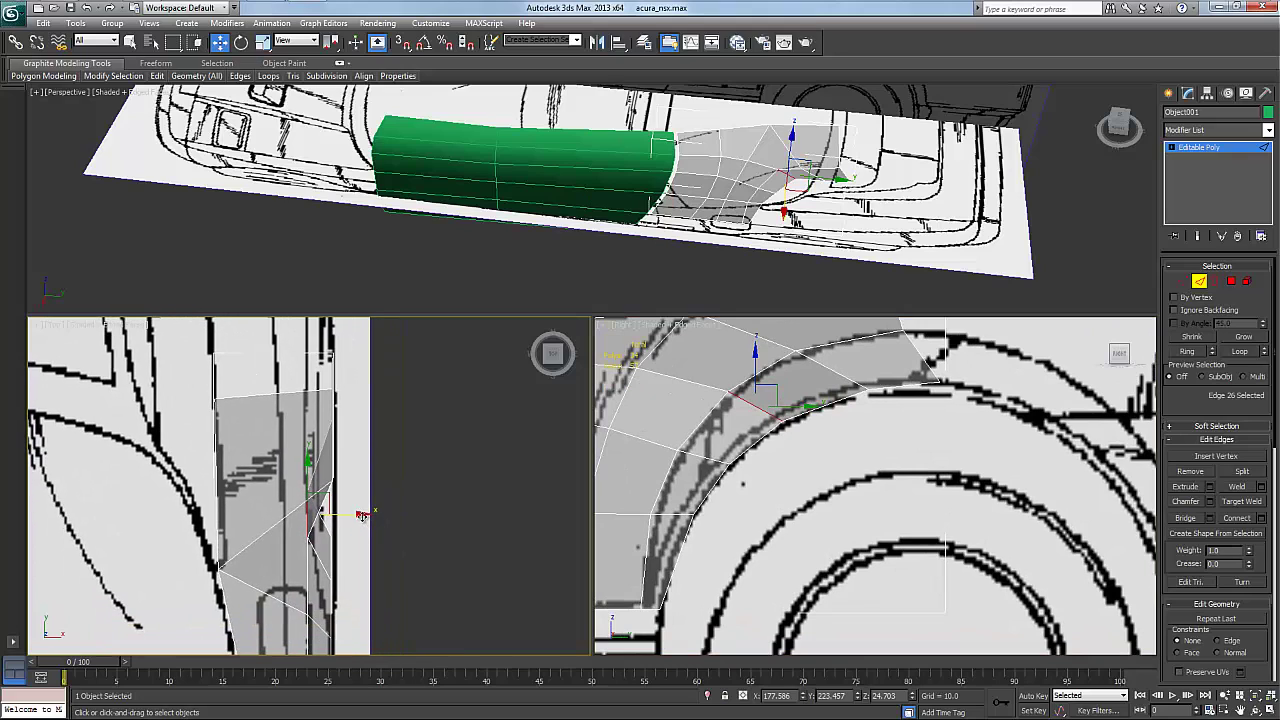
drag(362, 514, 414, 518)
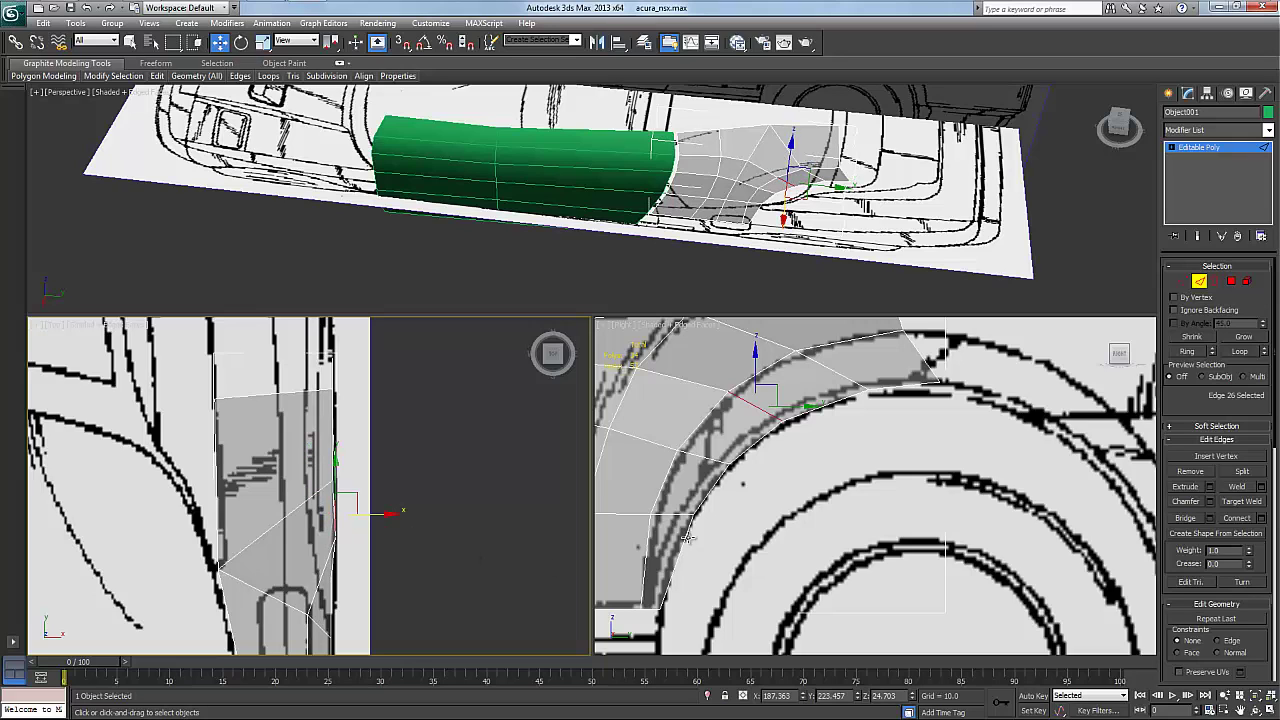
scroll(408, 520, down, 2)
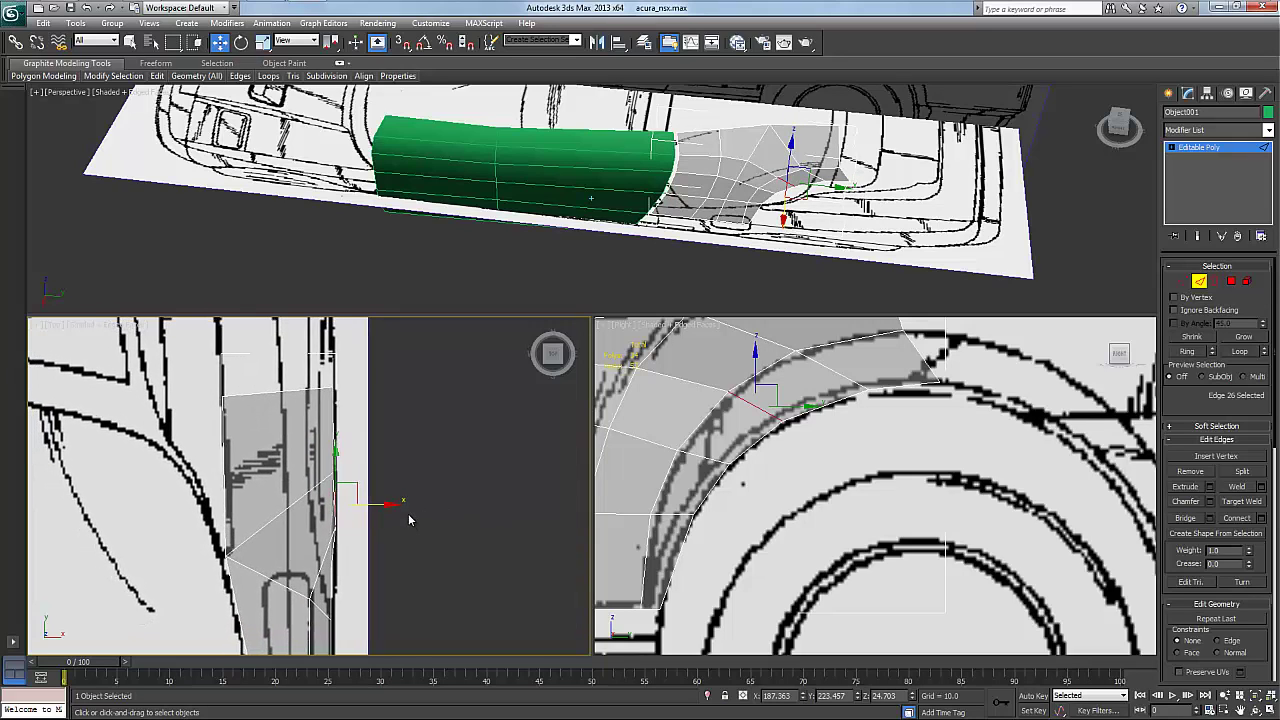
Move the two rear edges of the arch flare line inward in the Top view, to about X 178.3 and X 174.2
click(759, 372)
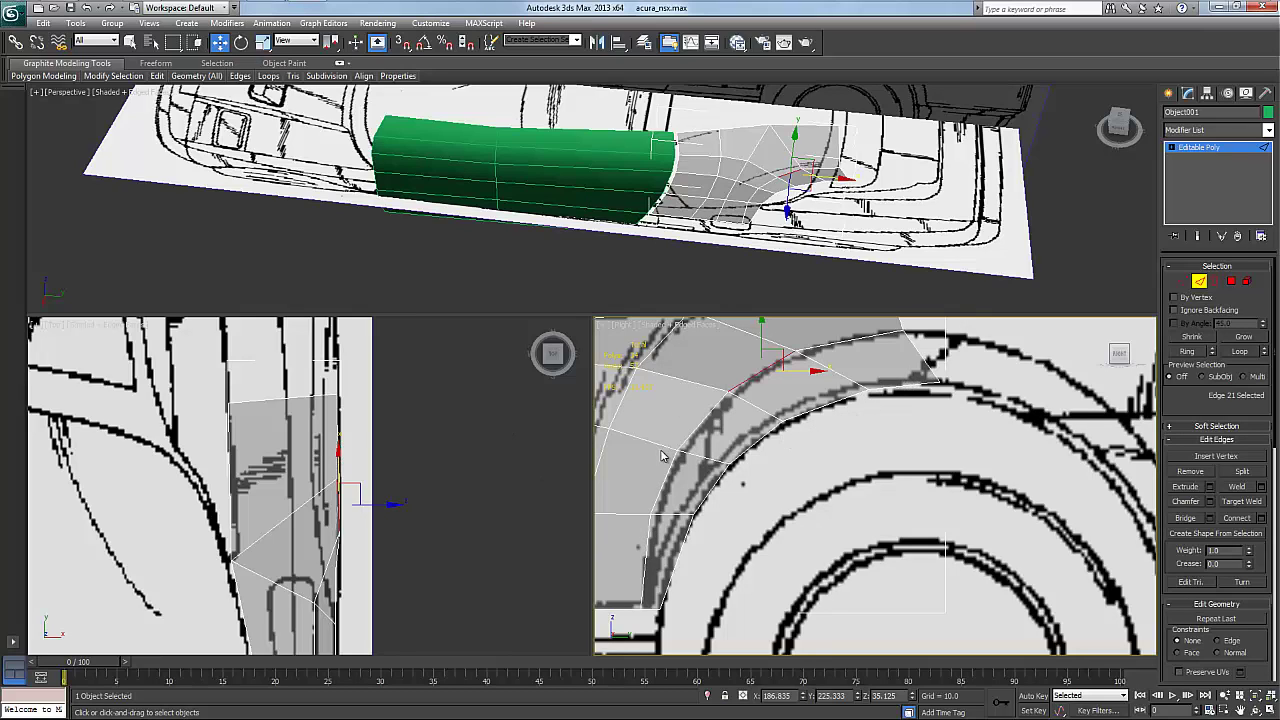
click(396, 512)
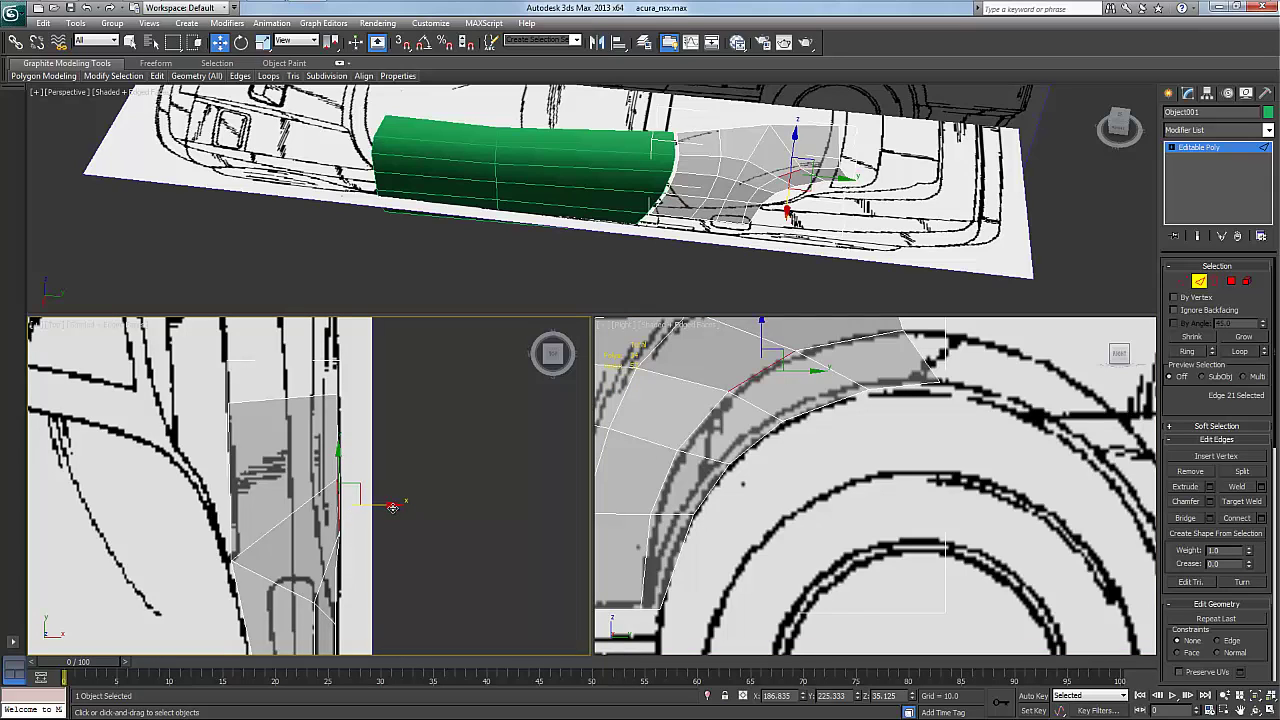
drag(393, 503, 371, 503)
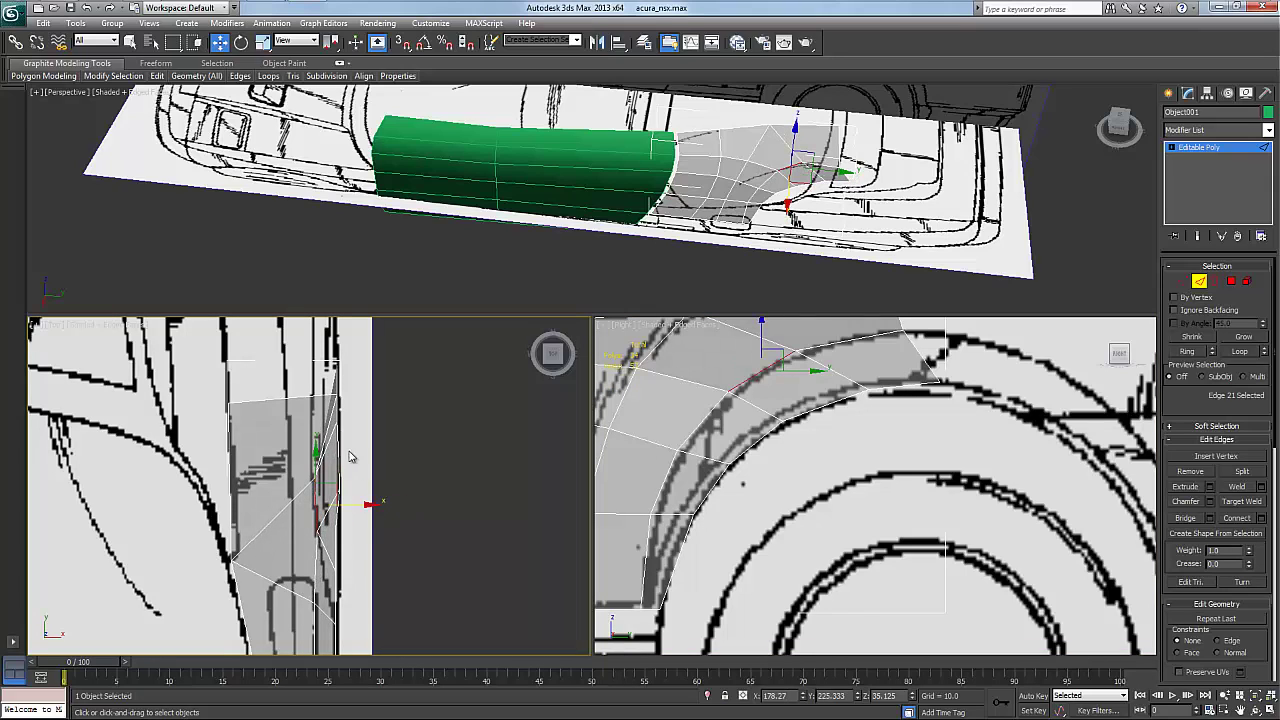
click(855, 340)
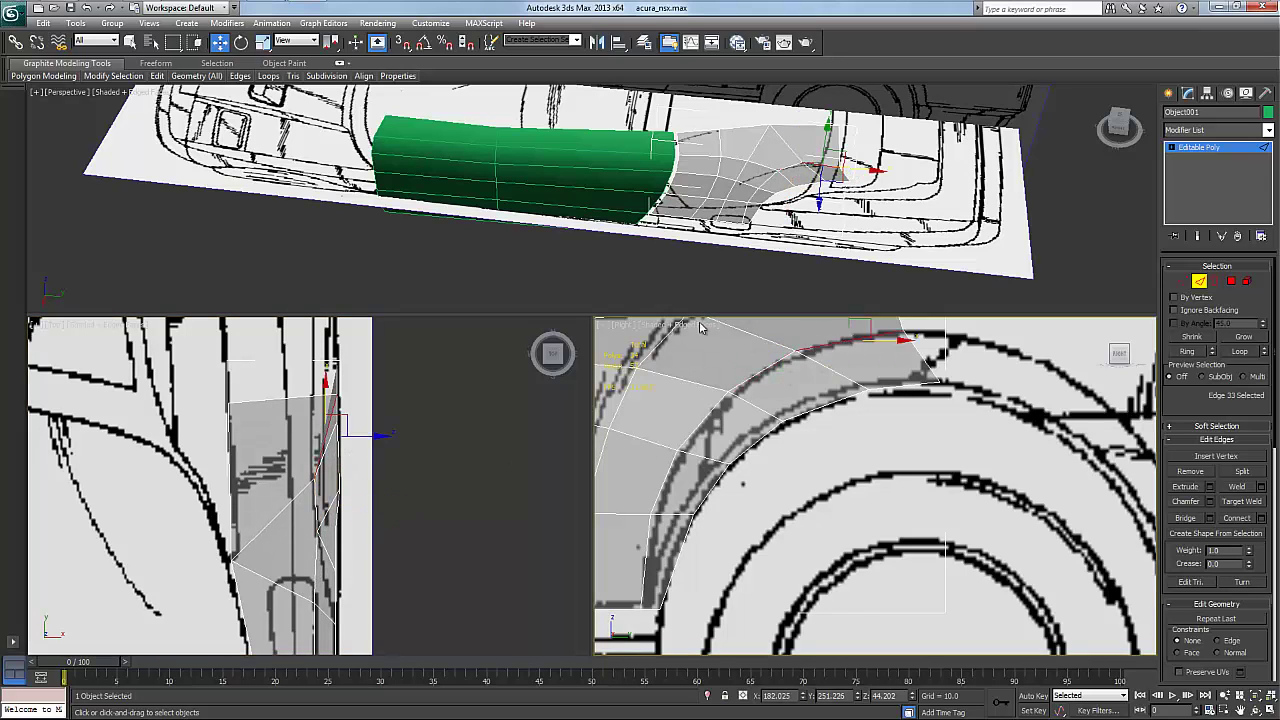
click(386, 440)
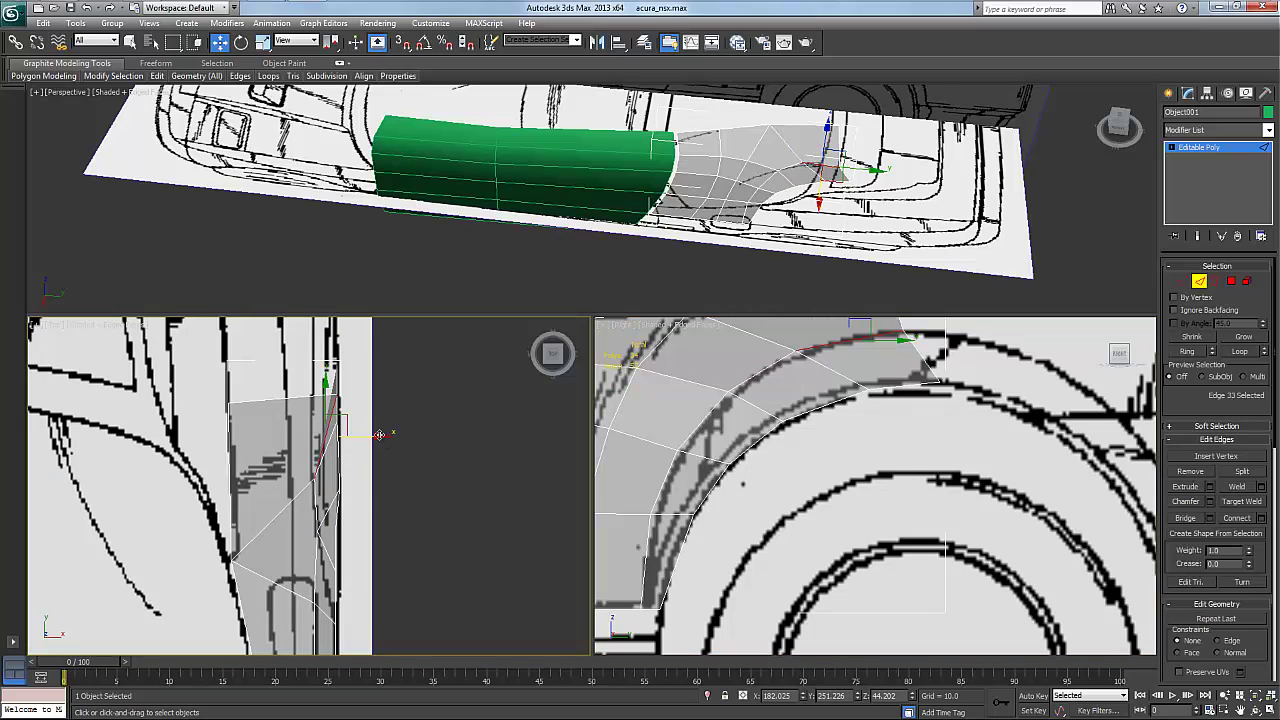
drag(380, 436, 345, 432)
At Vertex level, move the flare line vertex shared by those edges outward to about X 179.8 and the next one forward to about X 180.3
right_click(289, 463)
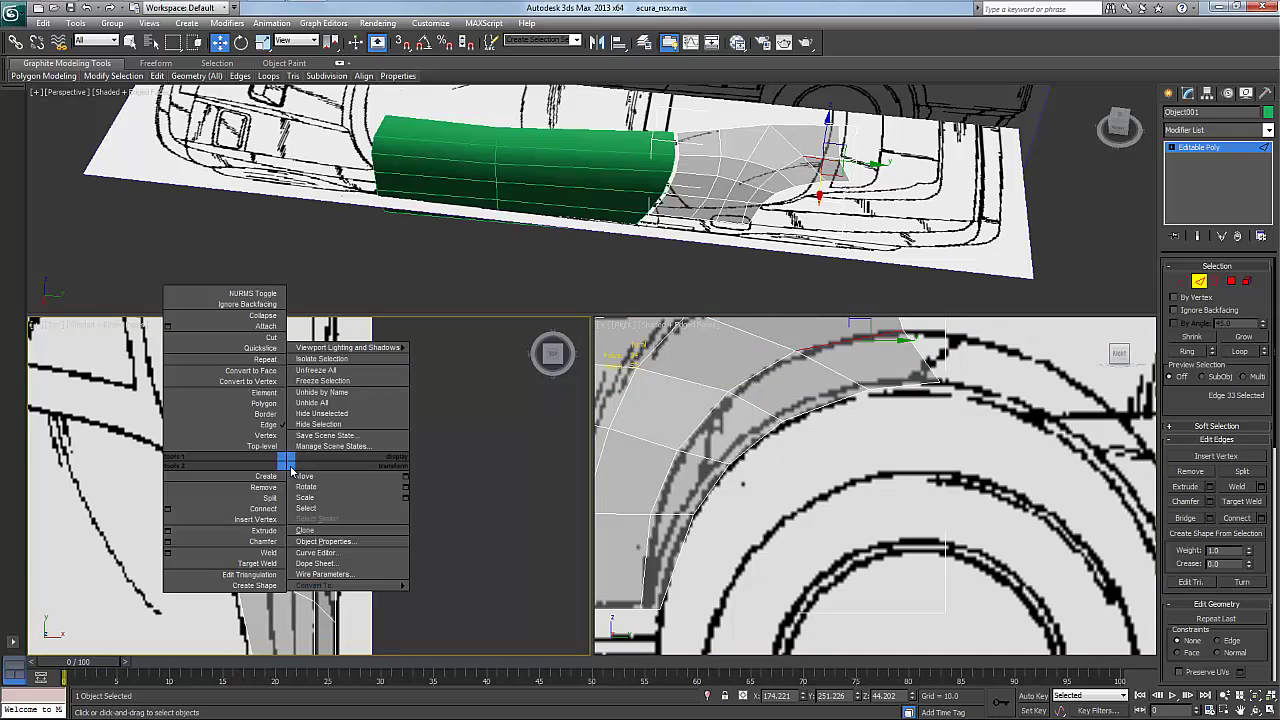
click(272, 446)
click(293, 472)
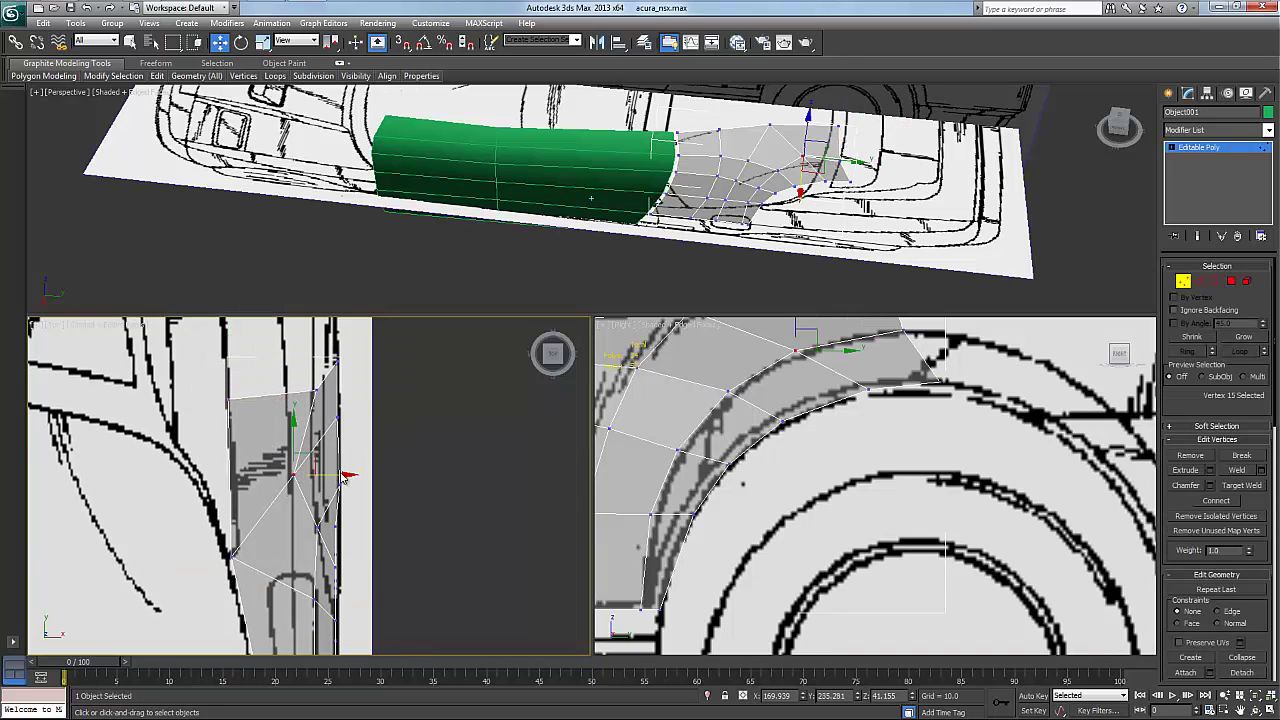
drag(349, 473, 372, 472)
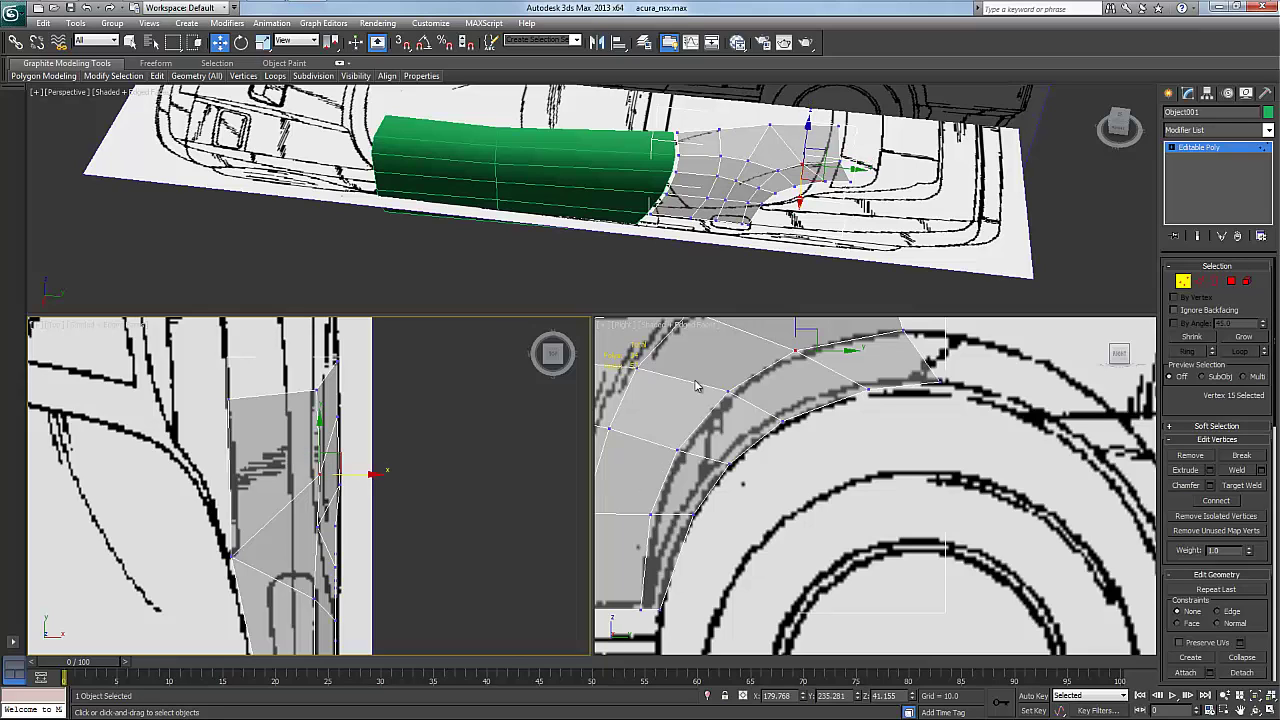
click(727, 392)
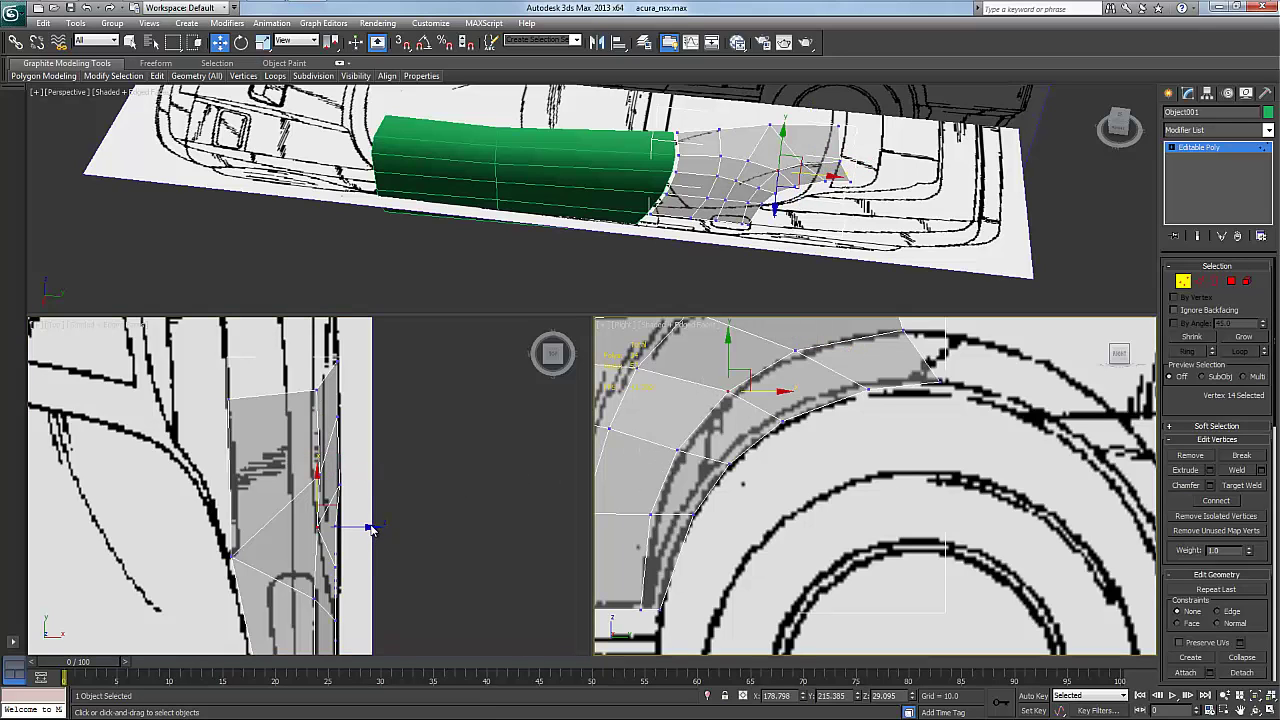
click(370, 532)
drag(370, 526, 375, 526)
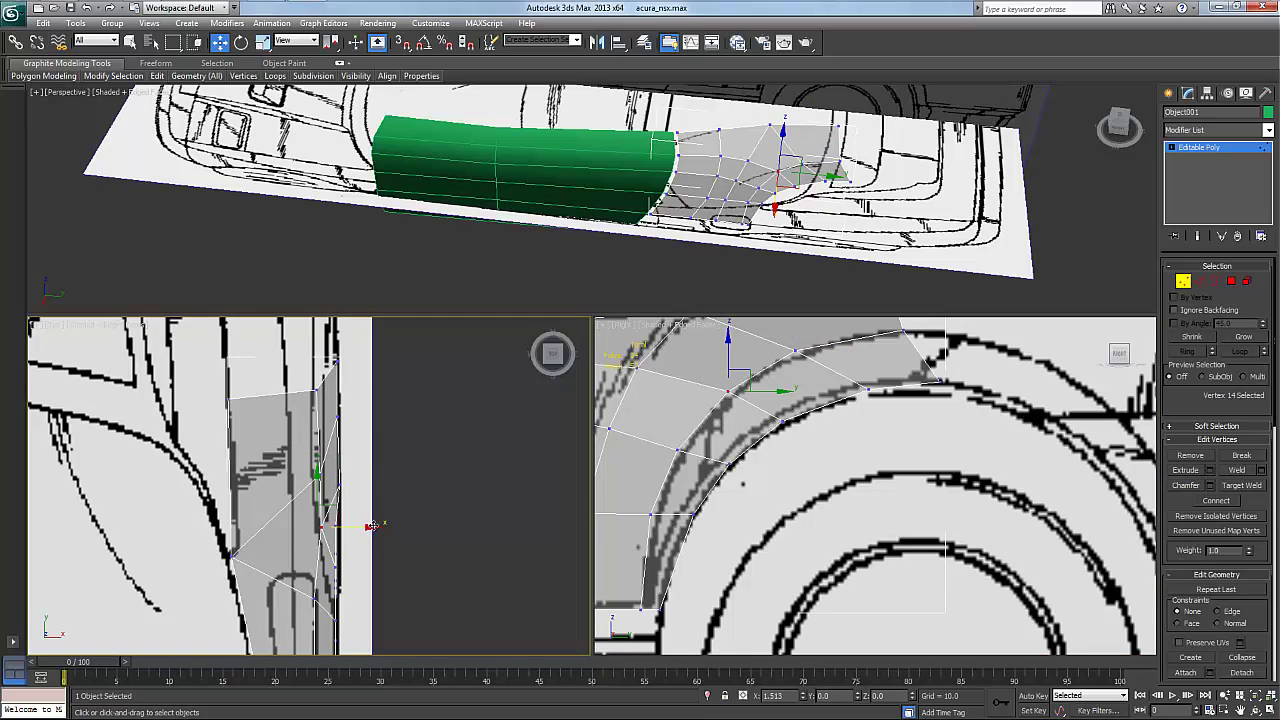
Move the next two vertices down the flare line inward, the upper by about 3.8 units and the lower to about X 183.7
click(676, 451)
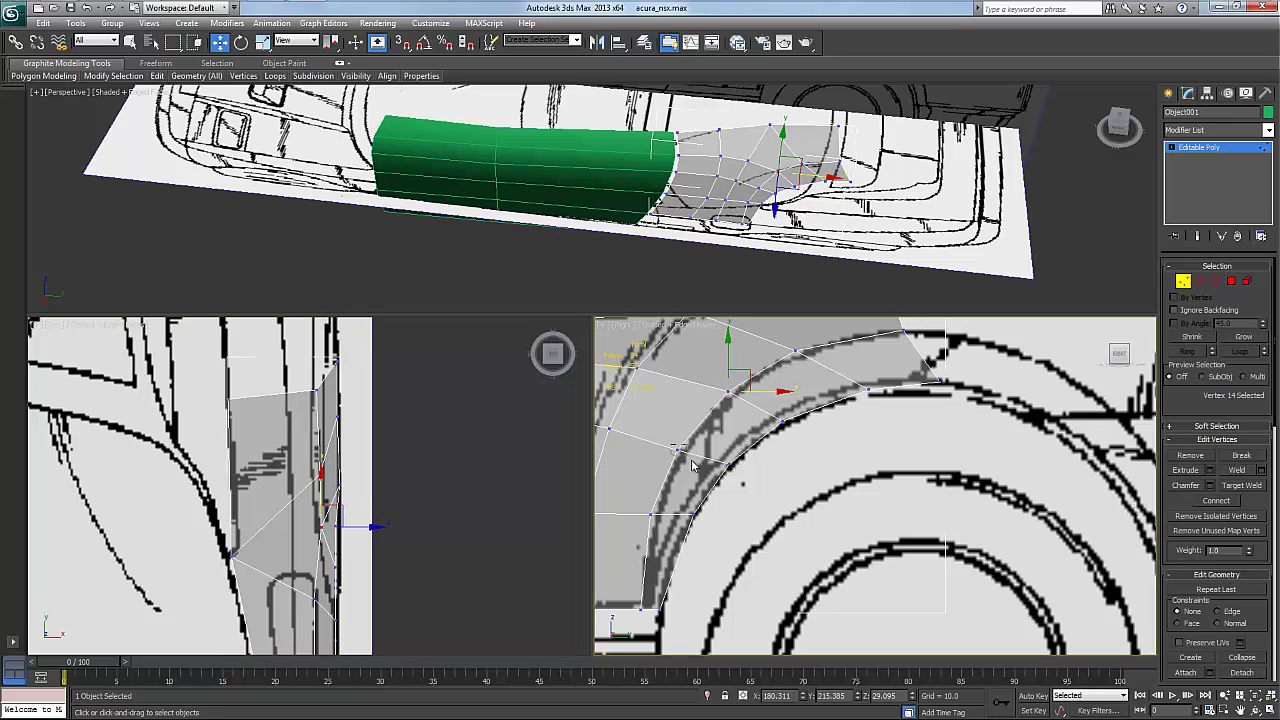
click(390, 568)
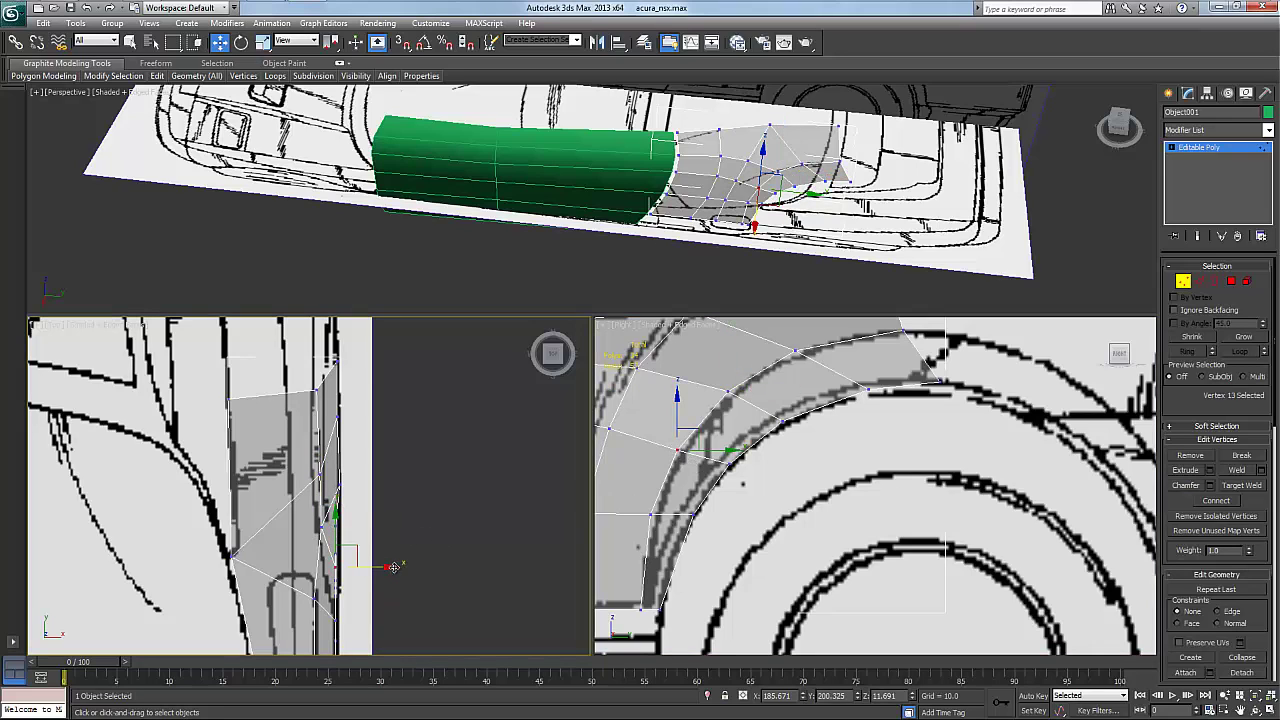
drag(393, 567, 383, 567)
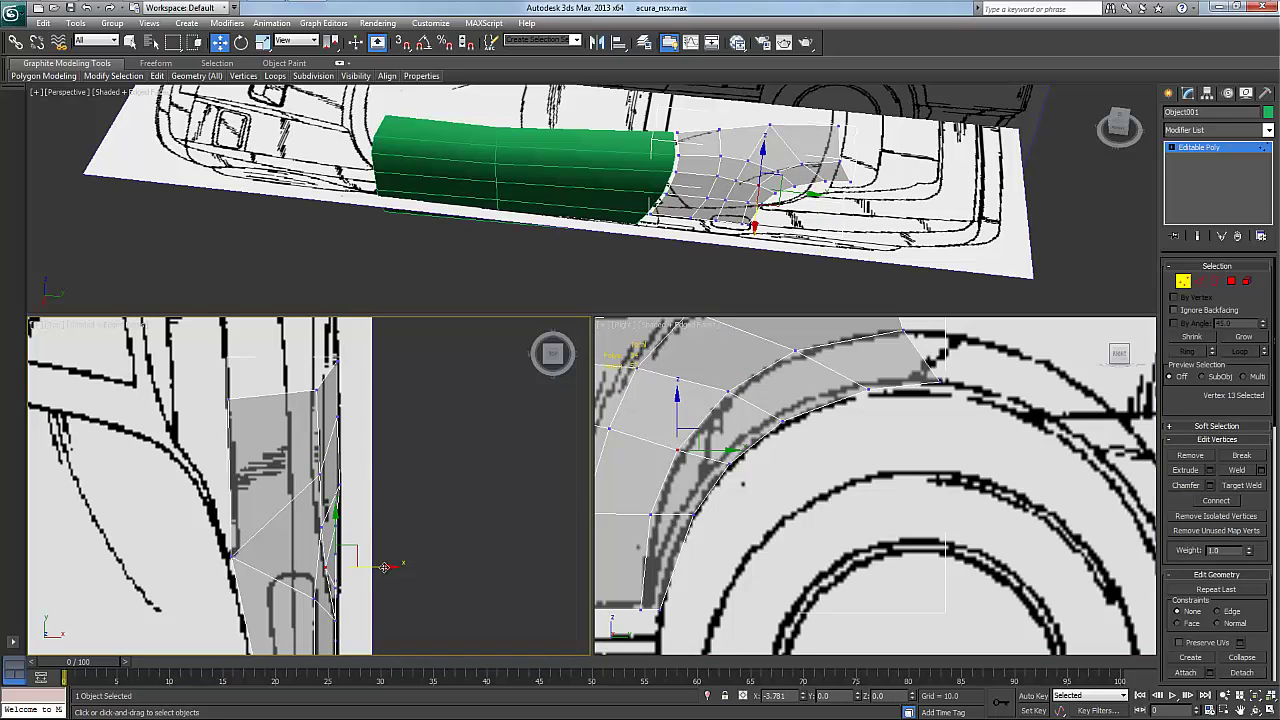
click(648, 515)
click(390, 592)
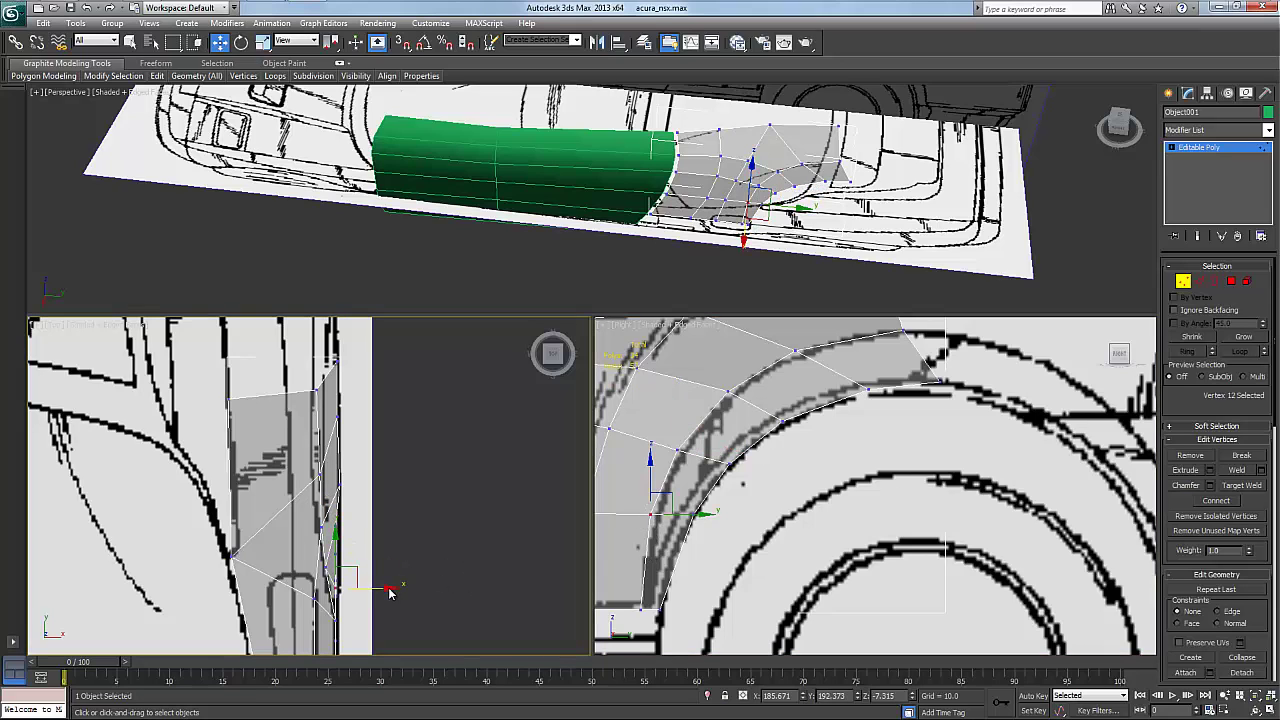
click(355, 588)
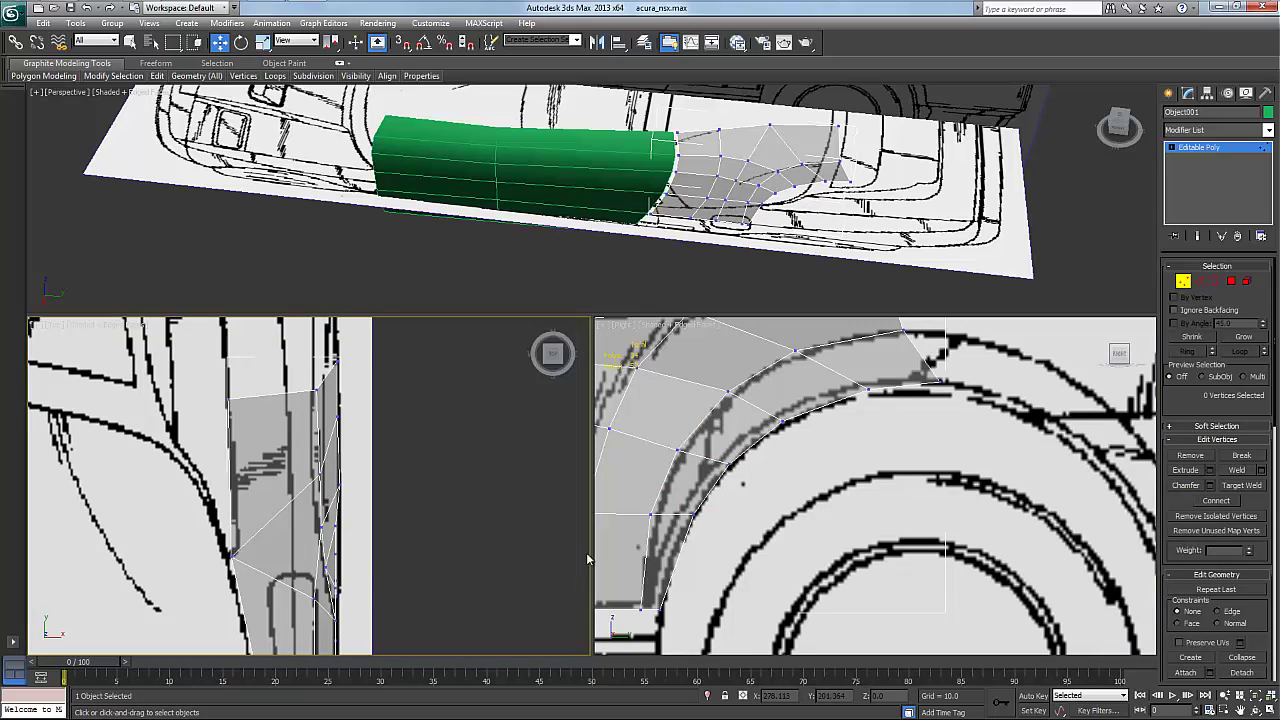
click(649, 516)
click(390, 593)
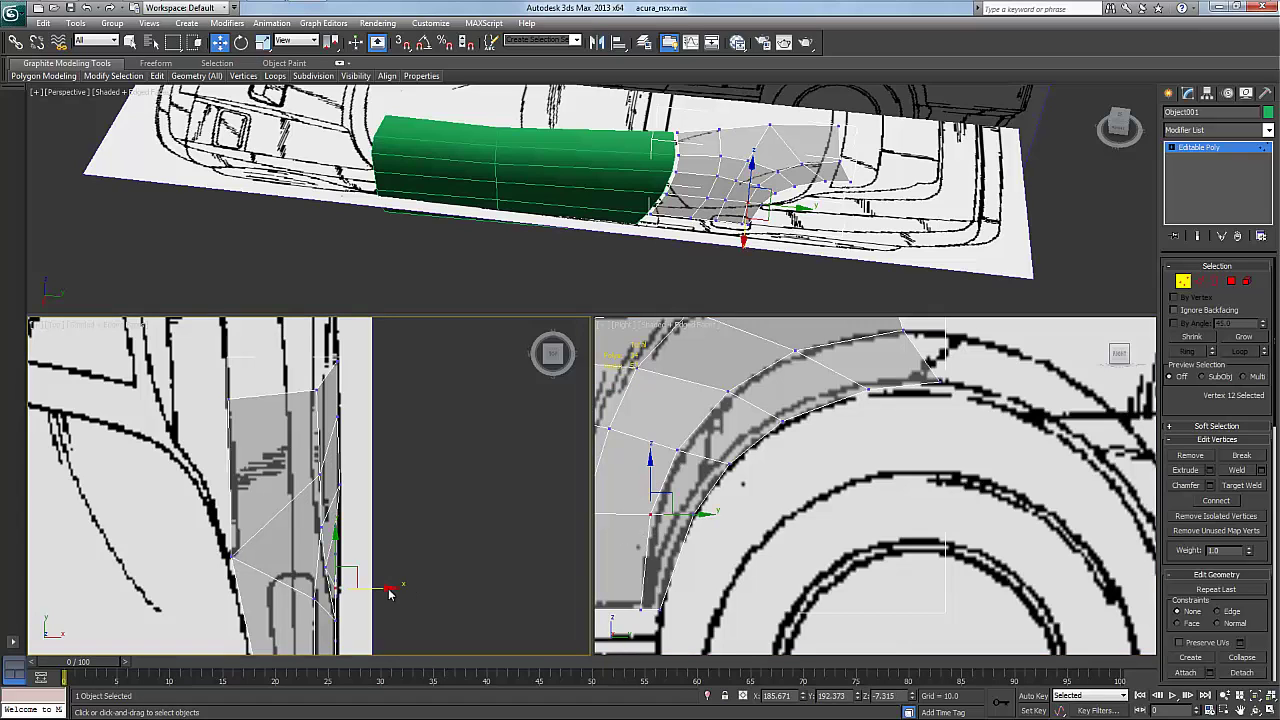
drag(391, 587, 386, 587)
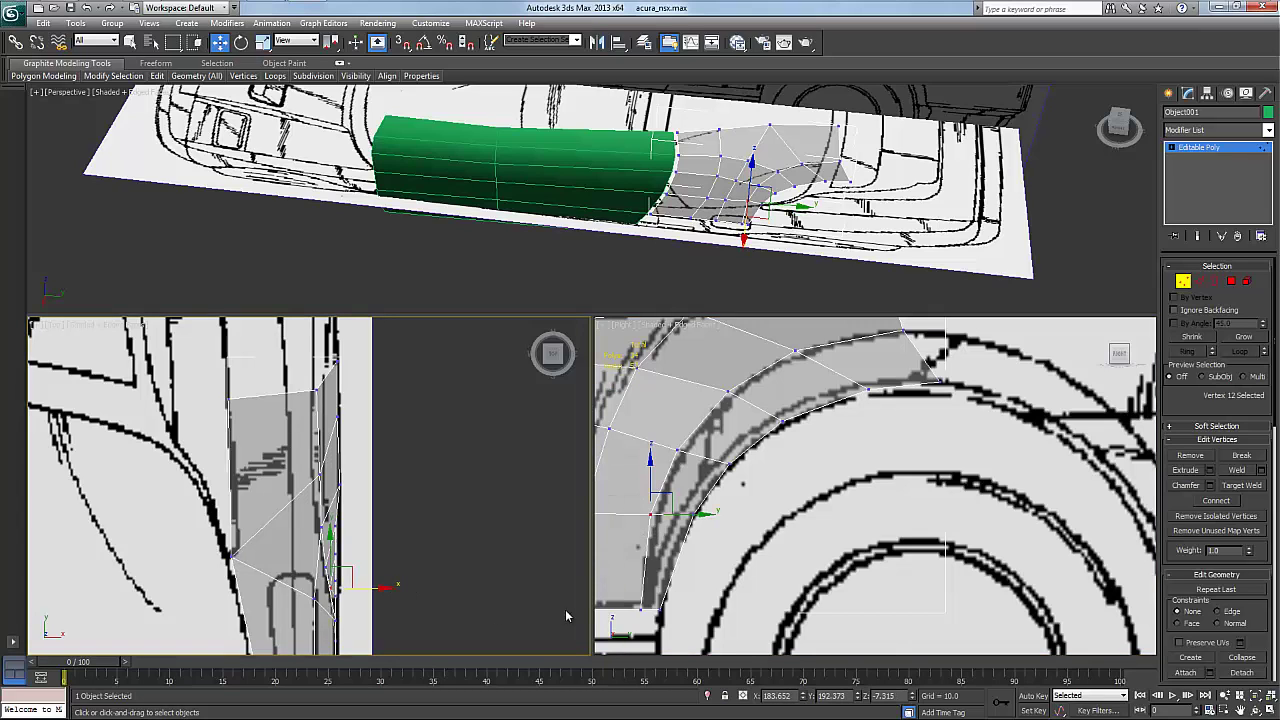
Move the lowest flare line vertex at the sill inward to about X 184.9 in the Top view
click(641, 607)
click(418, 601)
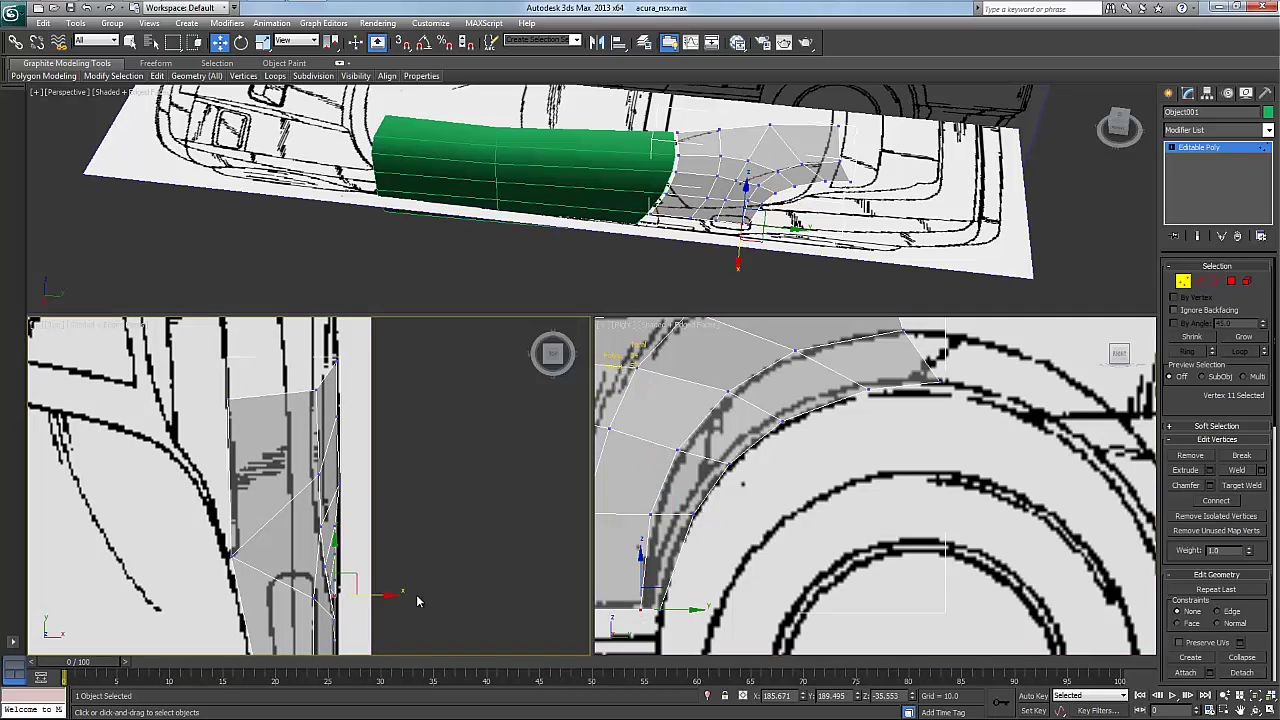
drag(395, 597, 388, 595)
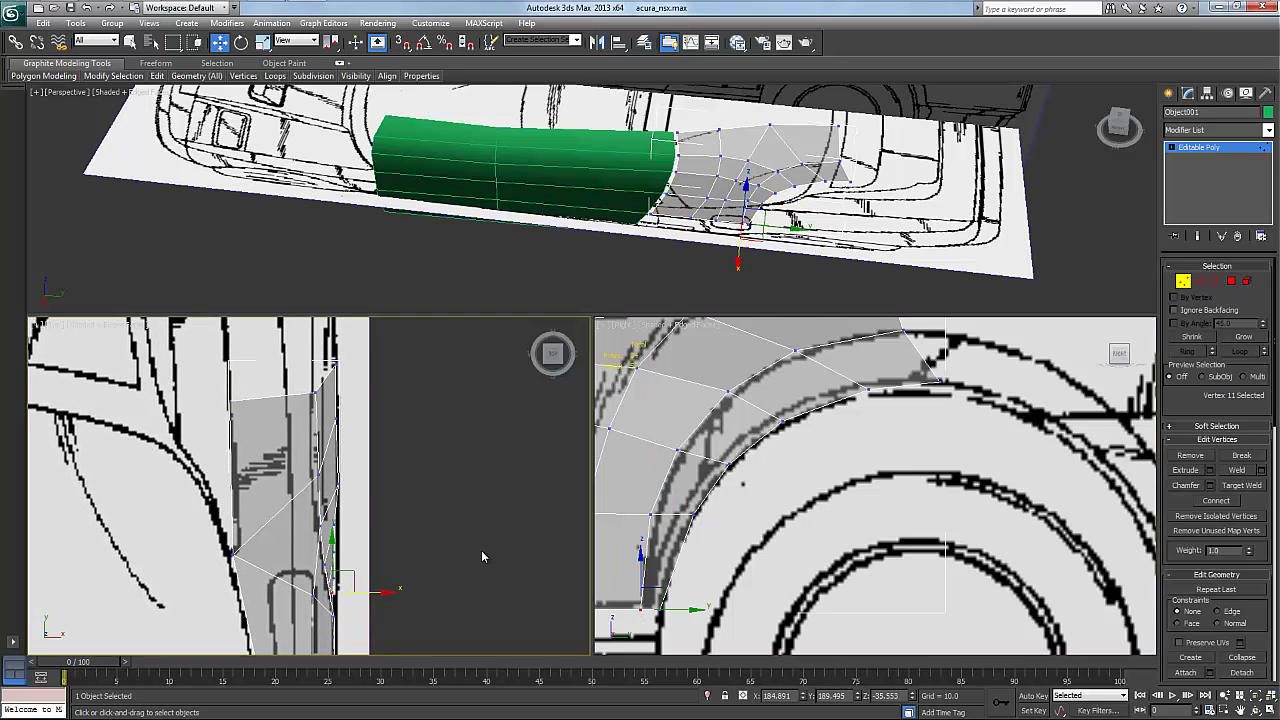
Turn off see-through display and cut a new edge above the arch flare, from the second-row vertex across the diagonal to the panel's rear border
middle_click(590, 247)
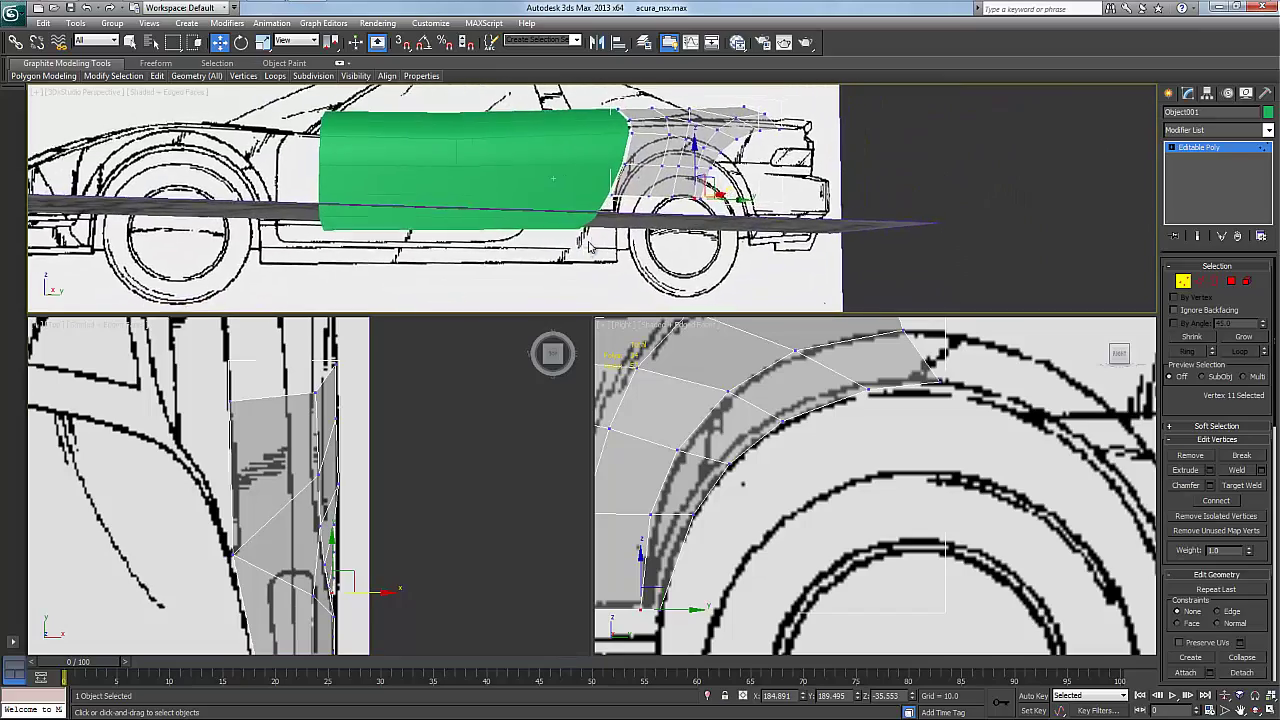
key(alt+x)
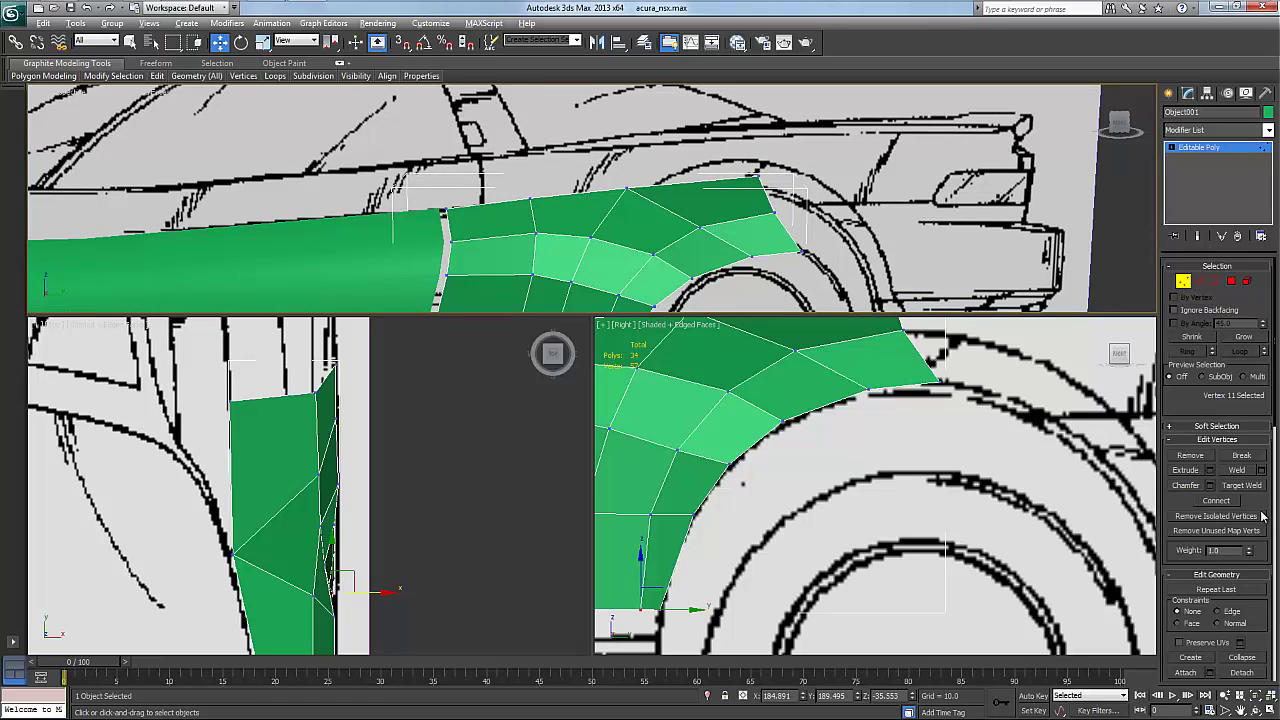
scroll(1260, 502, down, 4)
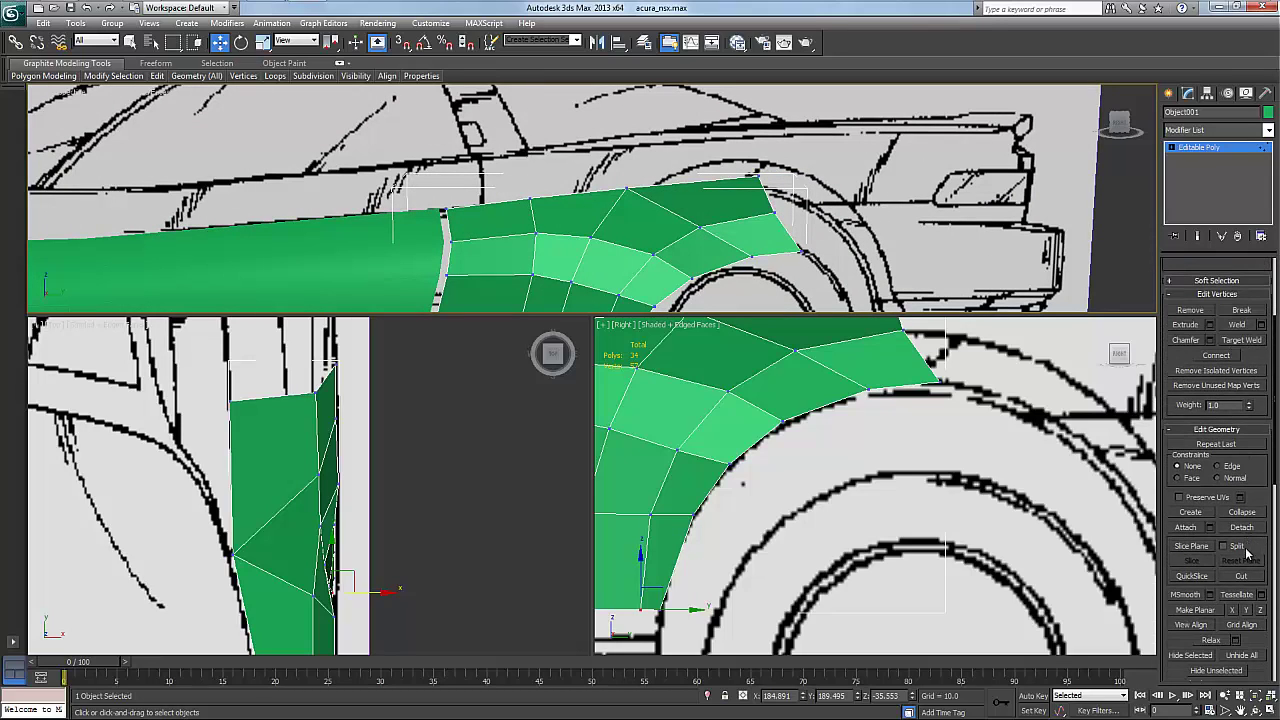
click(1243, 577)
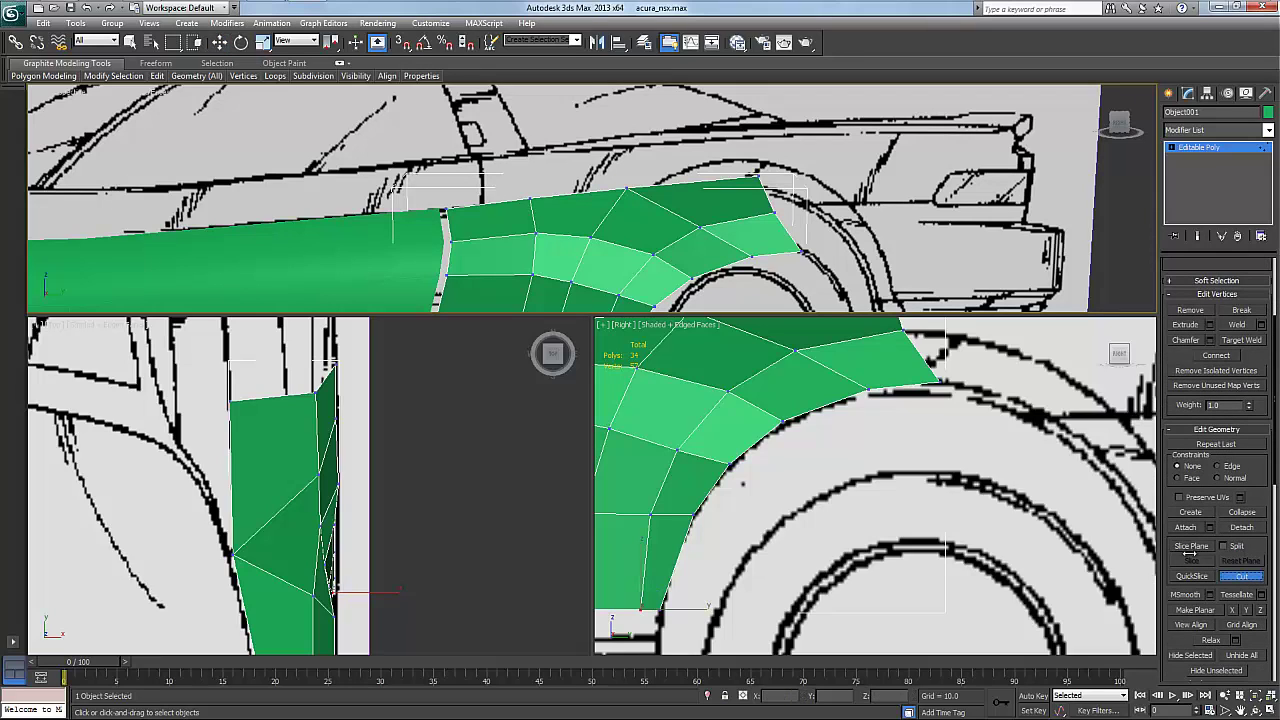
click(593, 233)
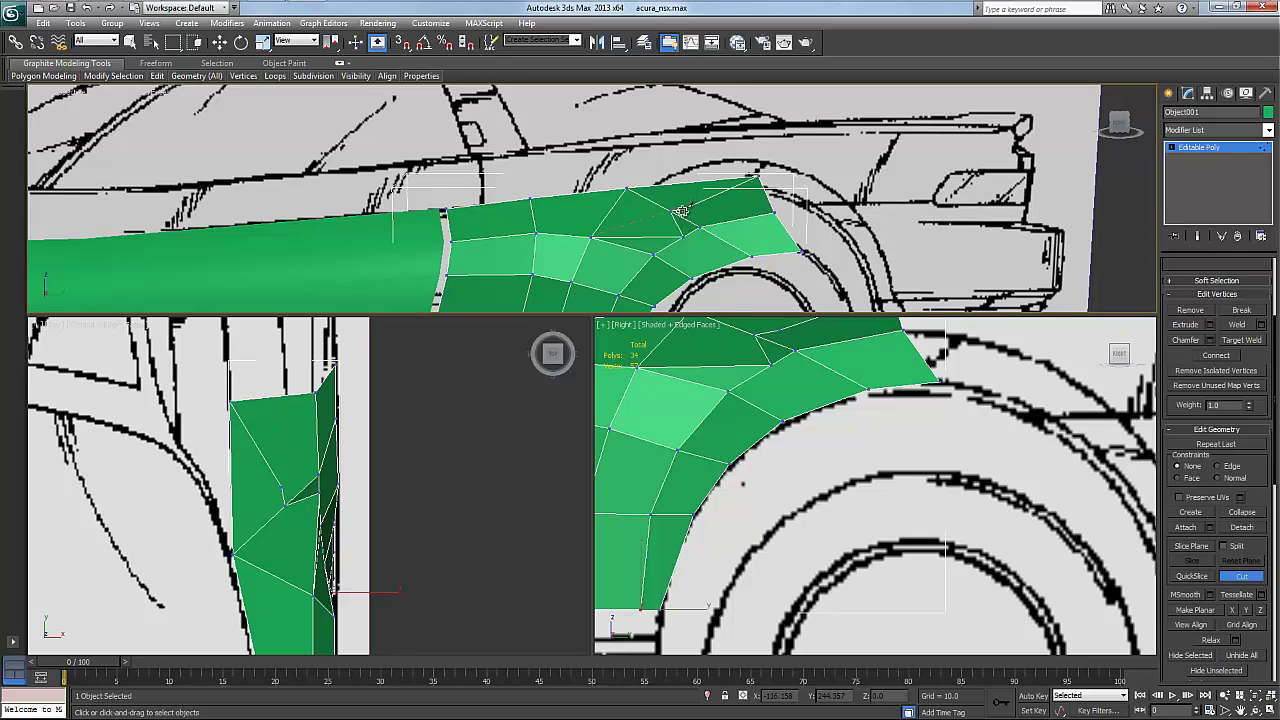
alt+middle_drag(680, 212, 664, 230)
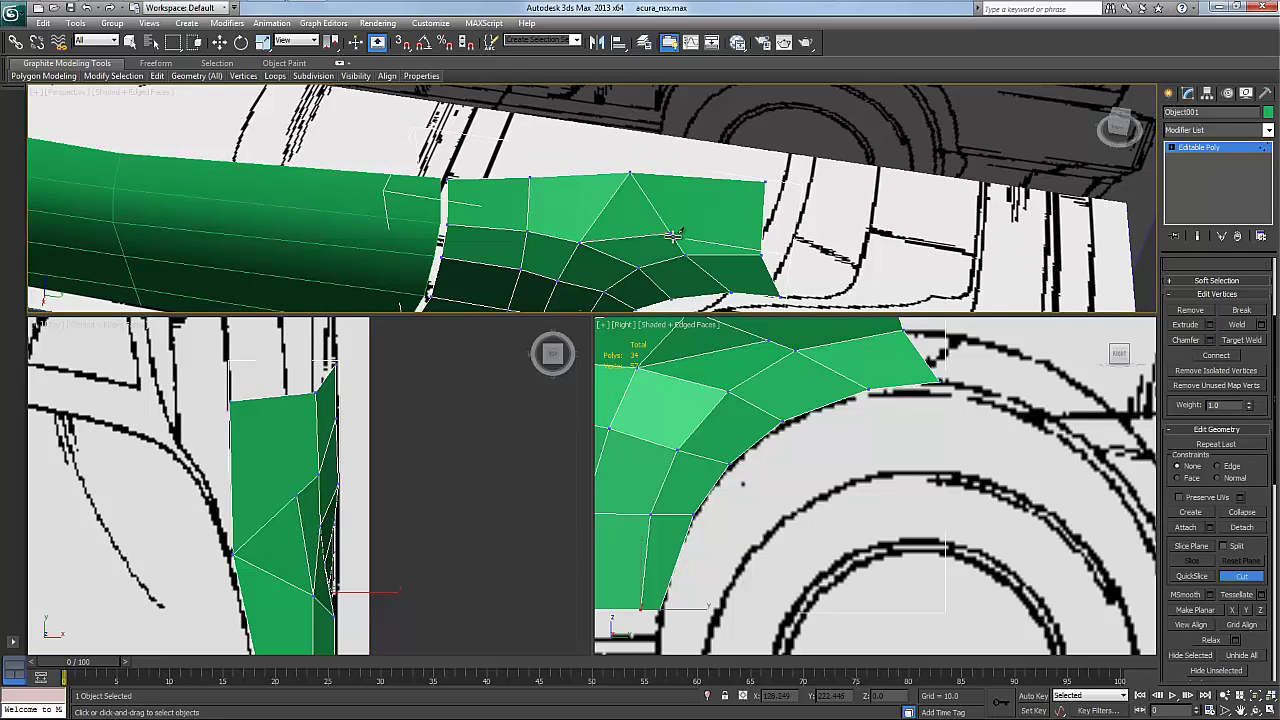
click(675, 237)
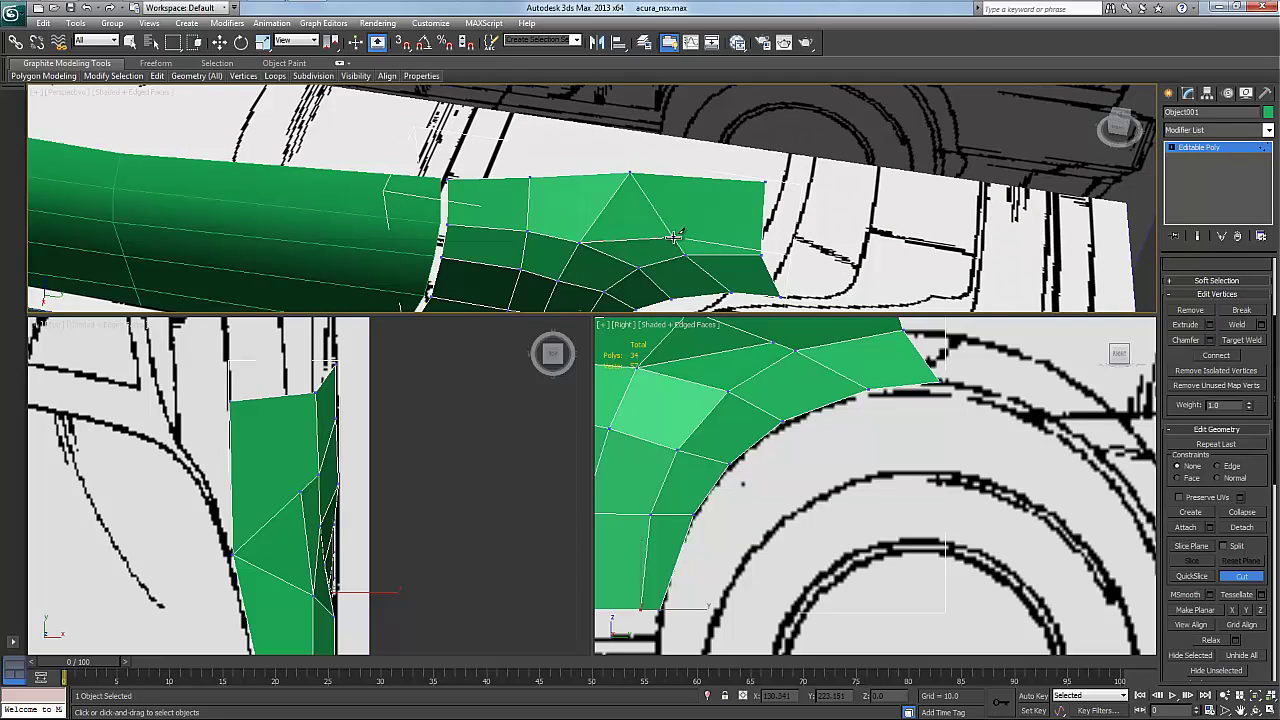
click(762, 237)
Raise the second-row vertex at the peak of the arch flare slightly, and raise the next vertex rearward to about Z 45.5
alt+middle_drag(762, 237, 688, 262)
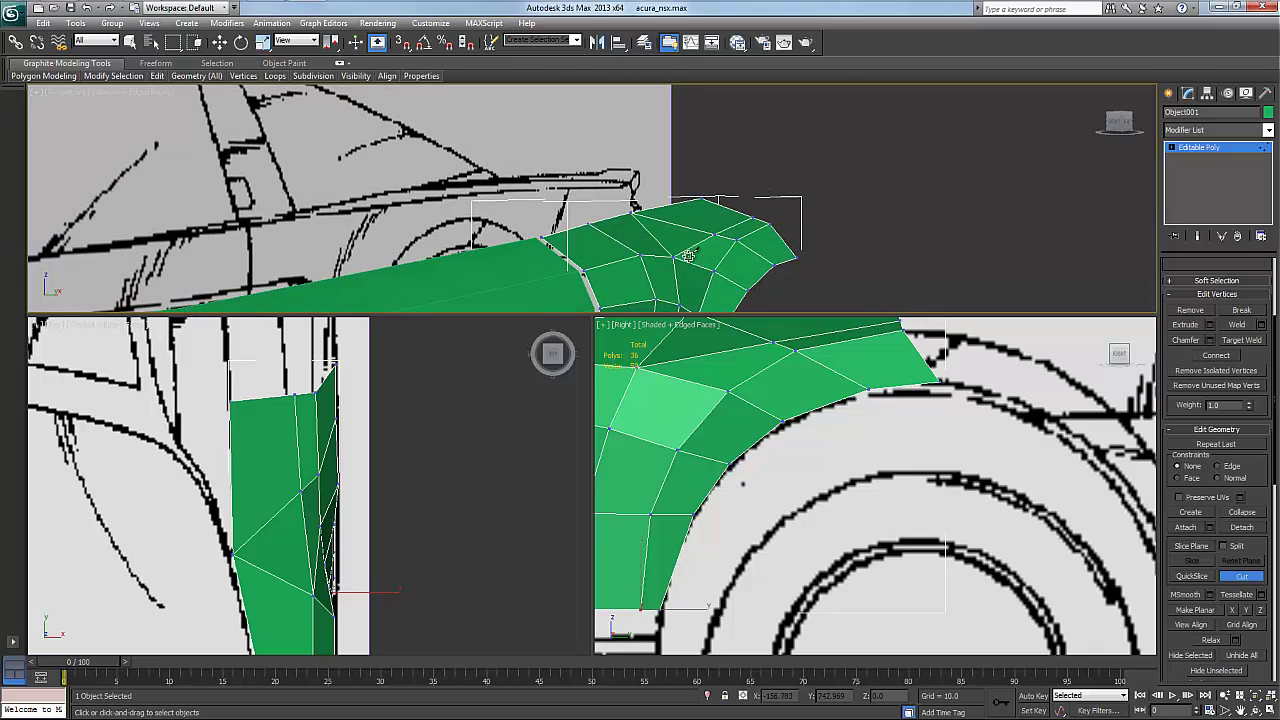
key(w)
click(675, 258)
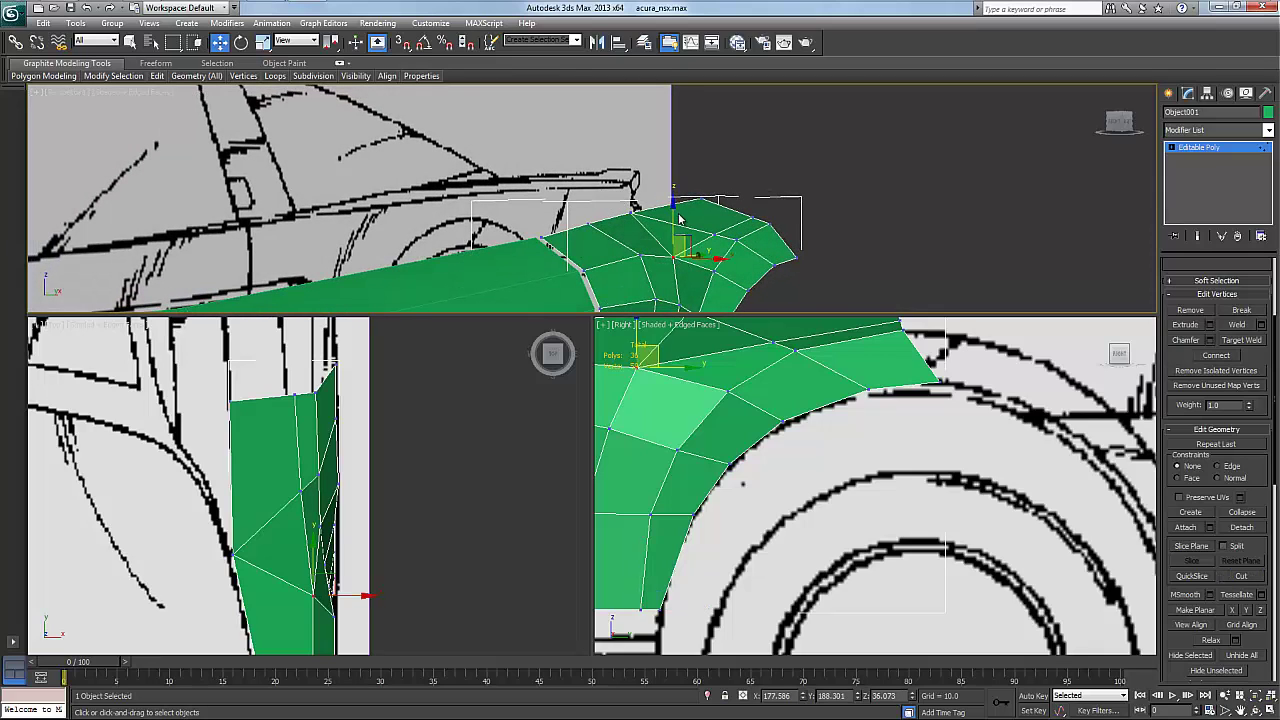
scroll(778, 449, down, 2)
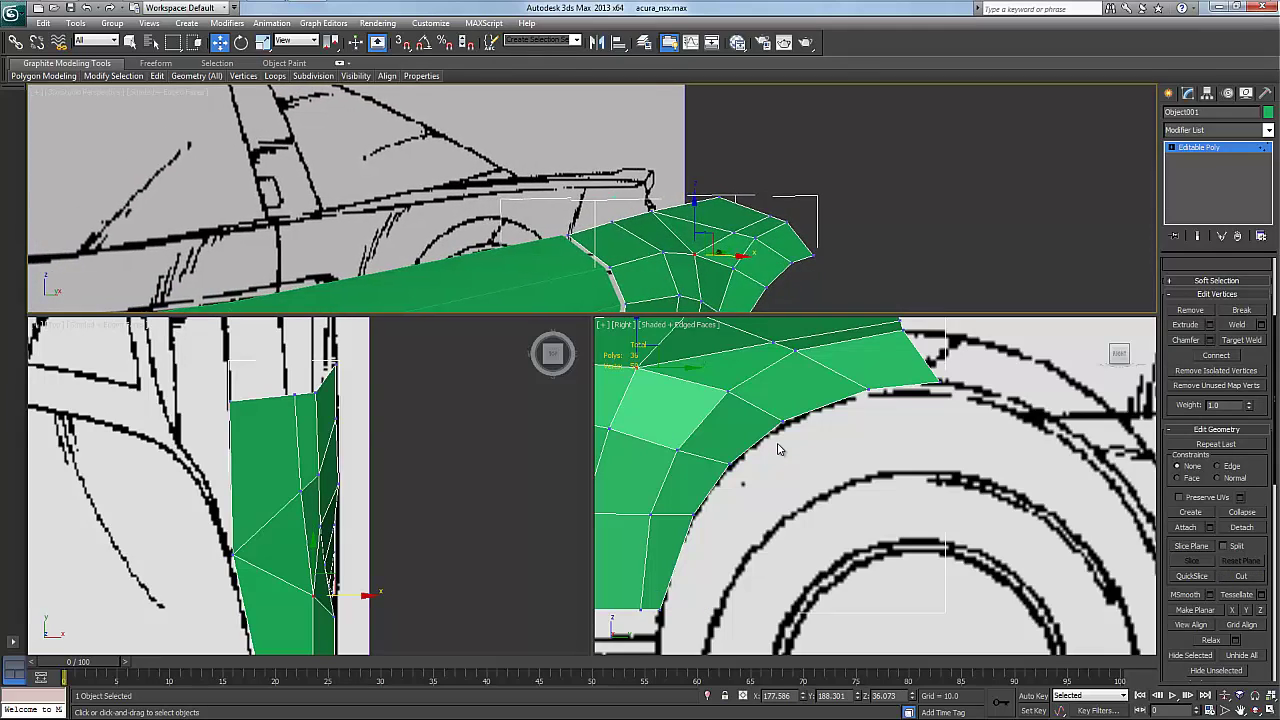
scroll(872, 459, down, 3)
middle_drag(778, 449, 882, 461)
drag(815, 358, 810, 341)
click(905, 397)
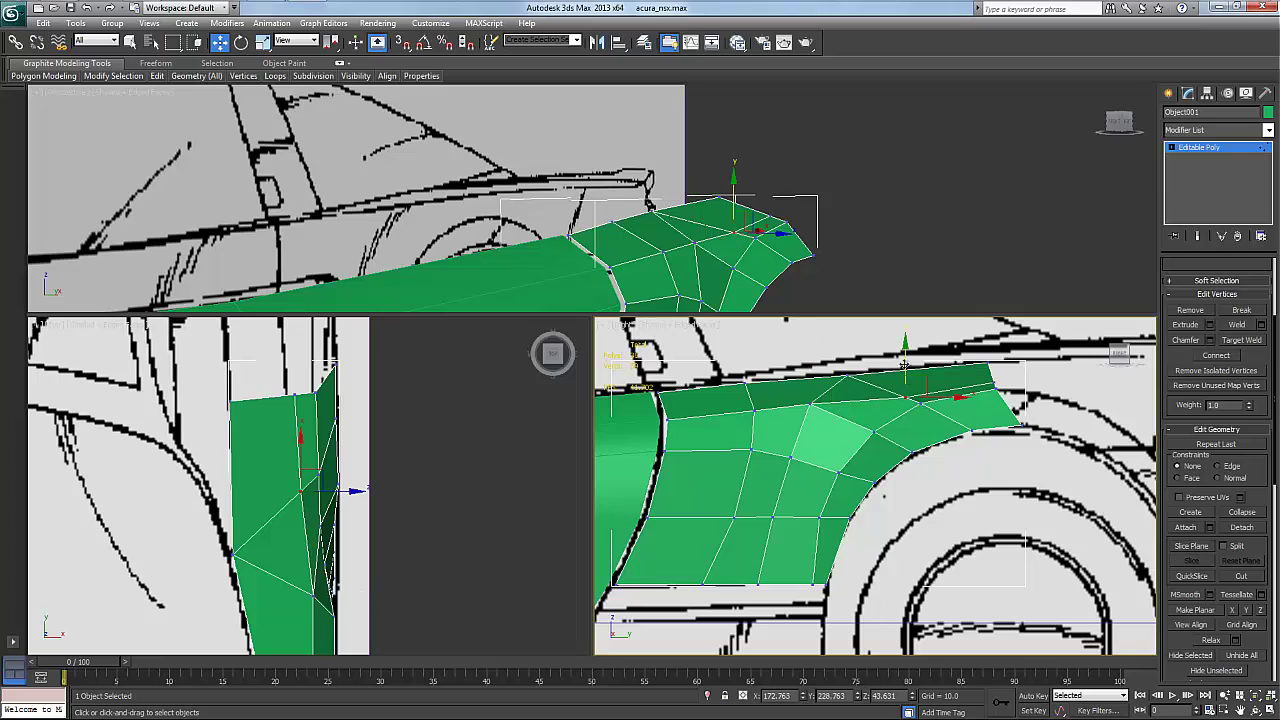
drag(906, 350, 907, 344)
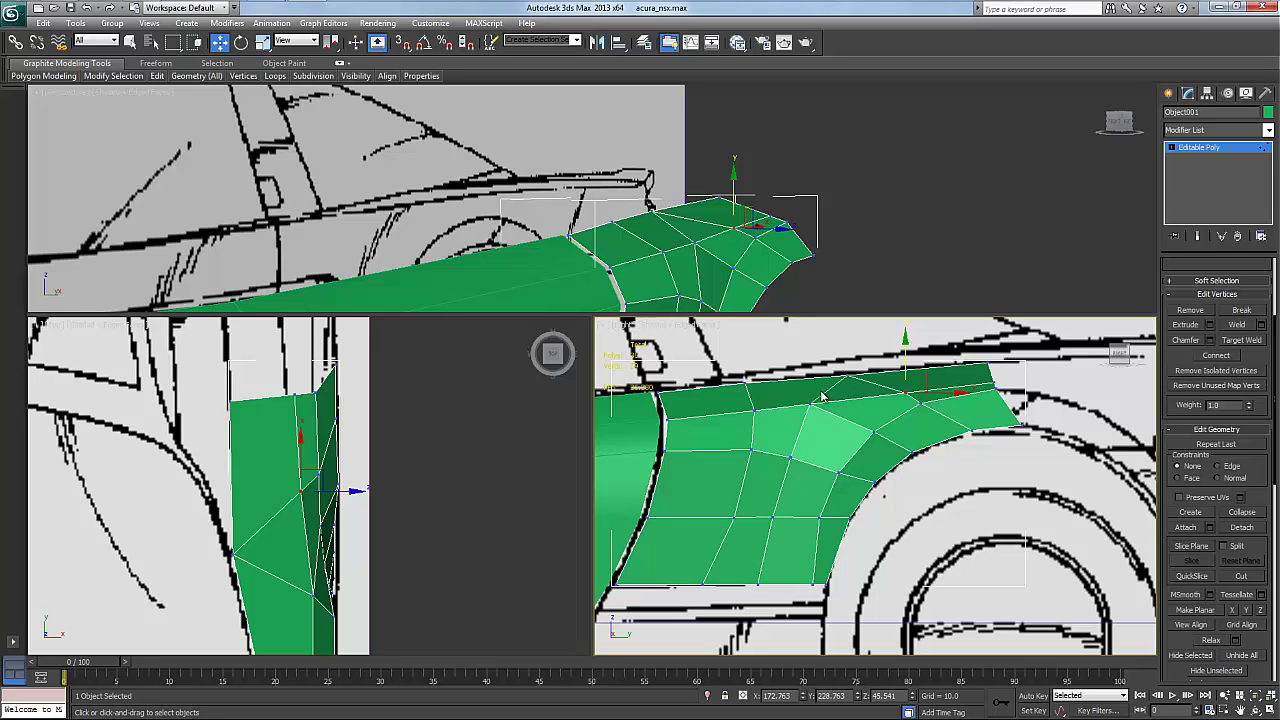
Move the panel's top rear corner vertex rearward in the Right view to about Y 266.1, Z 58.3
scroll(816, 403, up, 2)
middle_drag(886, 404, 845, 477)
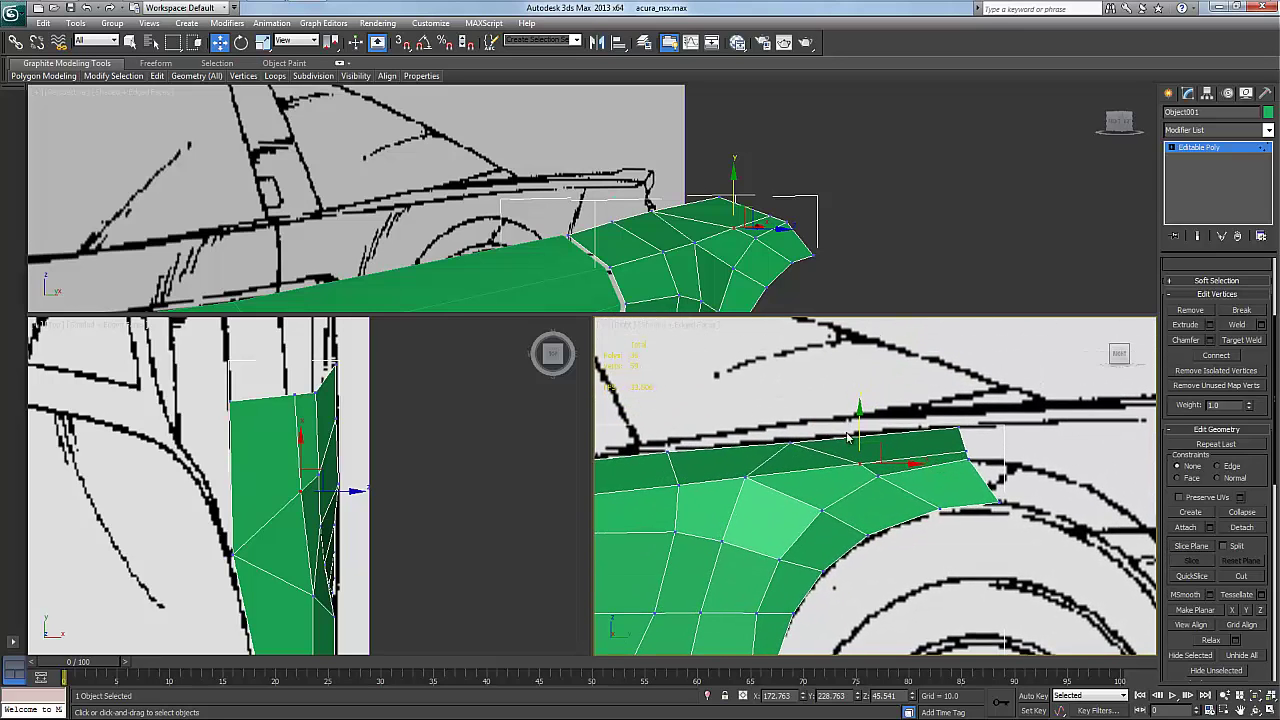
scroll(803, 461, down, 1)
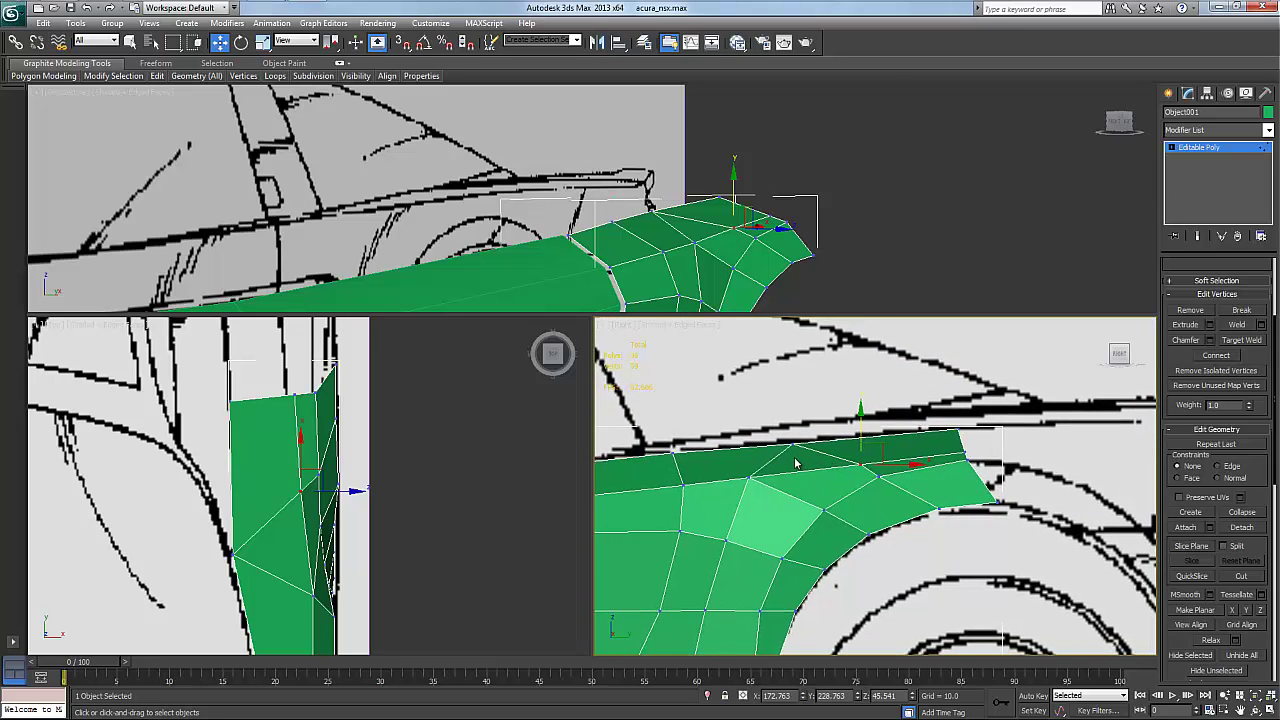
scroll(818, 463, up, 1)
click(963, 430)
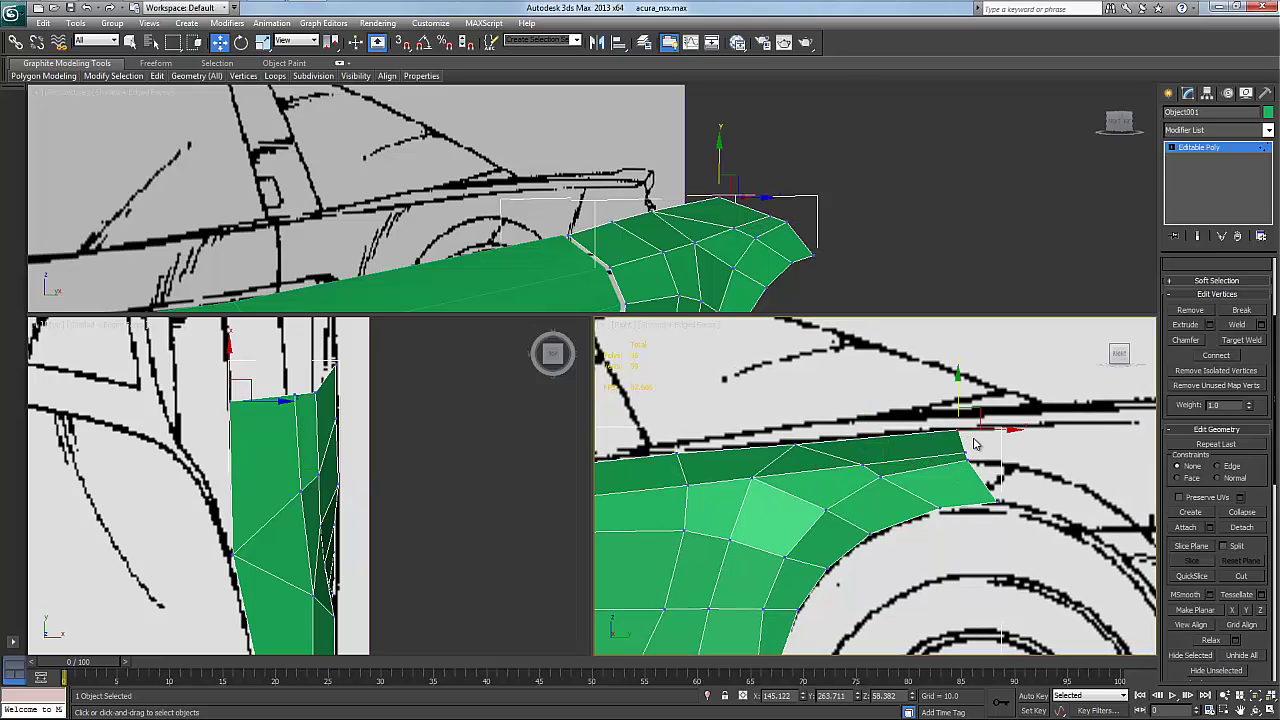
drag(978, 411, 981, 407)
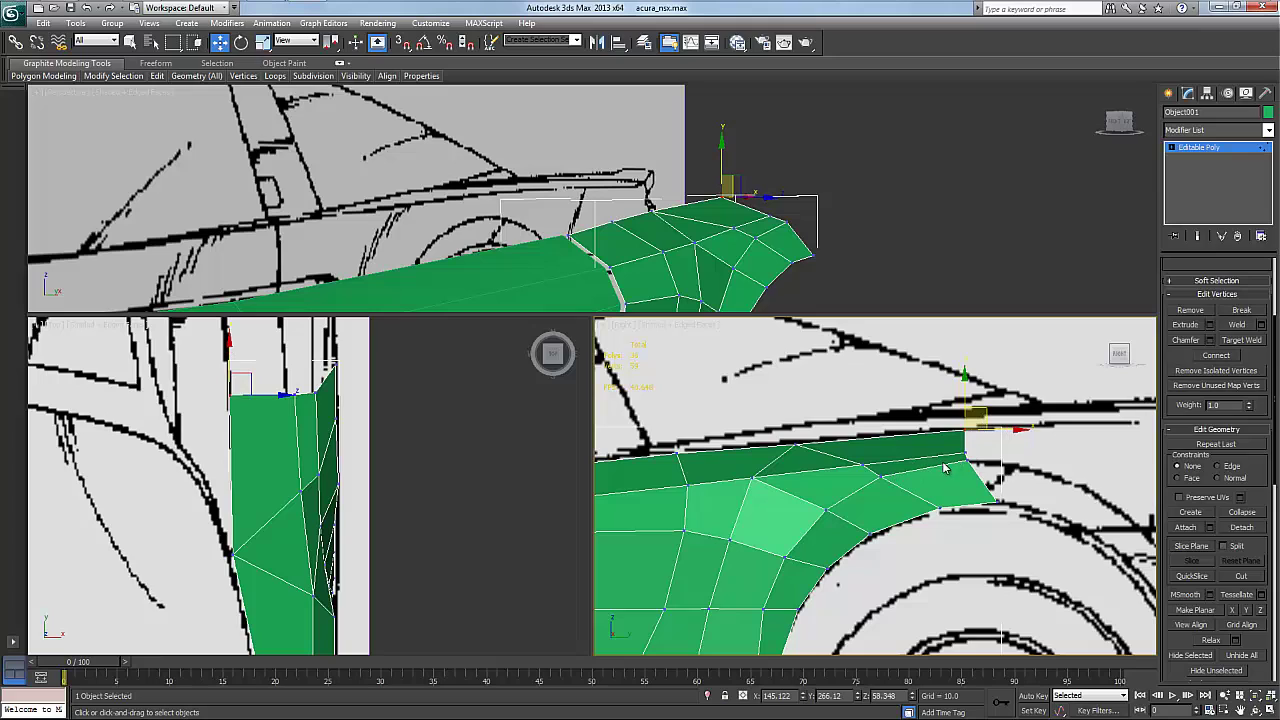
Slide the rearmost wheel arch edge vertex and its neighbours forward along the blueprint's arch outline
click(993, 491)
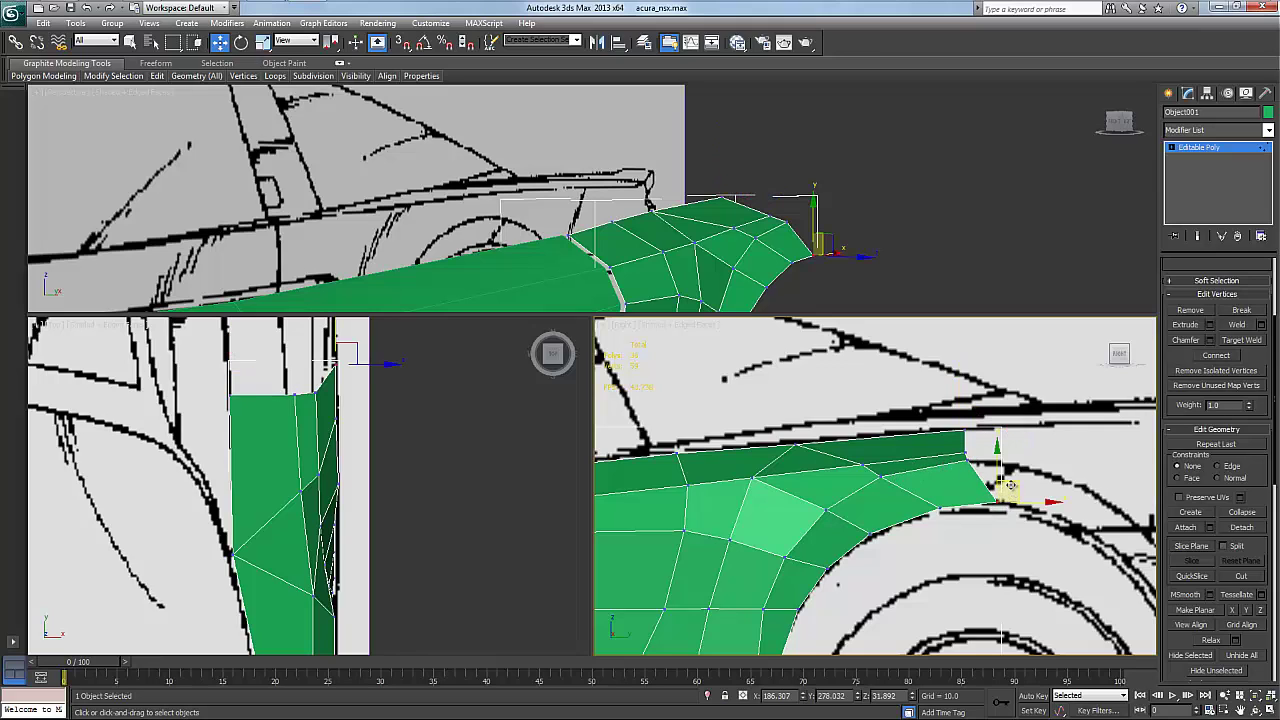
drag(1019, 482, 940, 492)
mouse_move(854, 522)
mouse_down()
mouse_move(885, 543)
mouse_move(879, 521)
mouse_up()
Slide the lower arch edge vertex down along the wheel arch outline and lower the adjacent flare line vertex to even the spacing
scroll(825, 571, down, 1)
middle_drag(825, 571, 815, 537)
drag(808, 519, 796, 566)
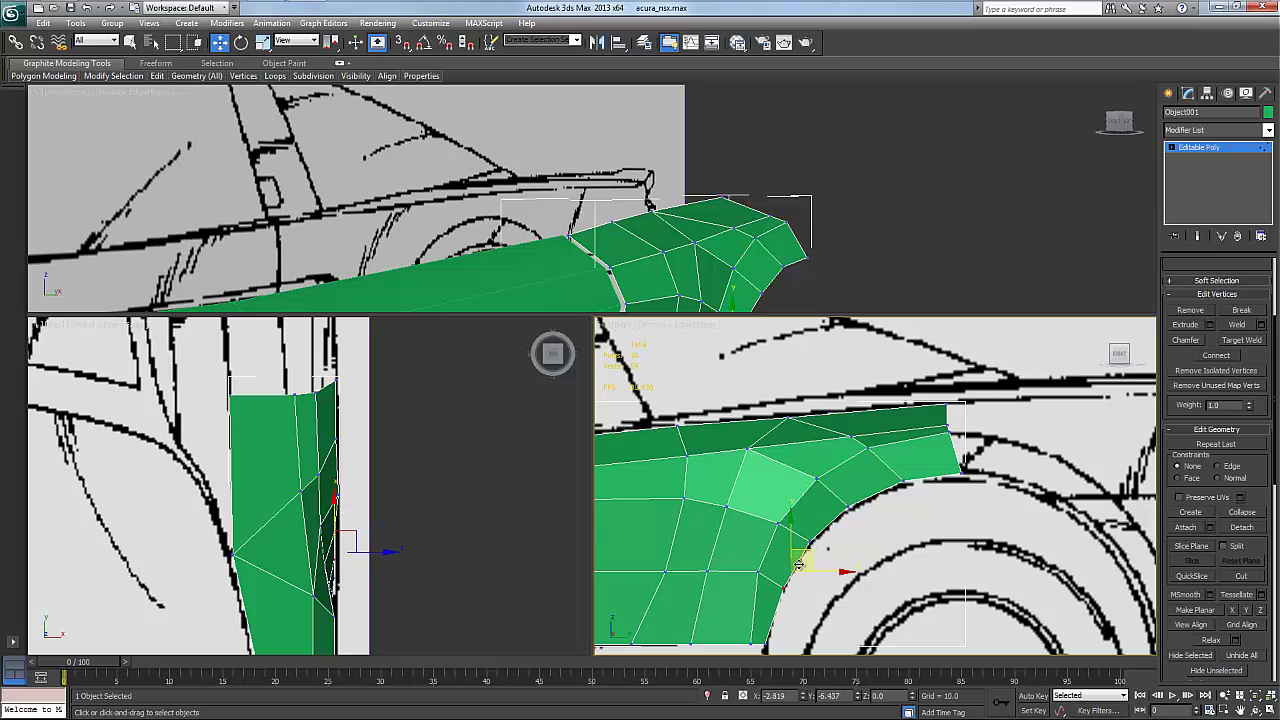
click(759, 522)
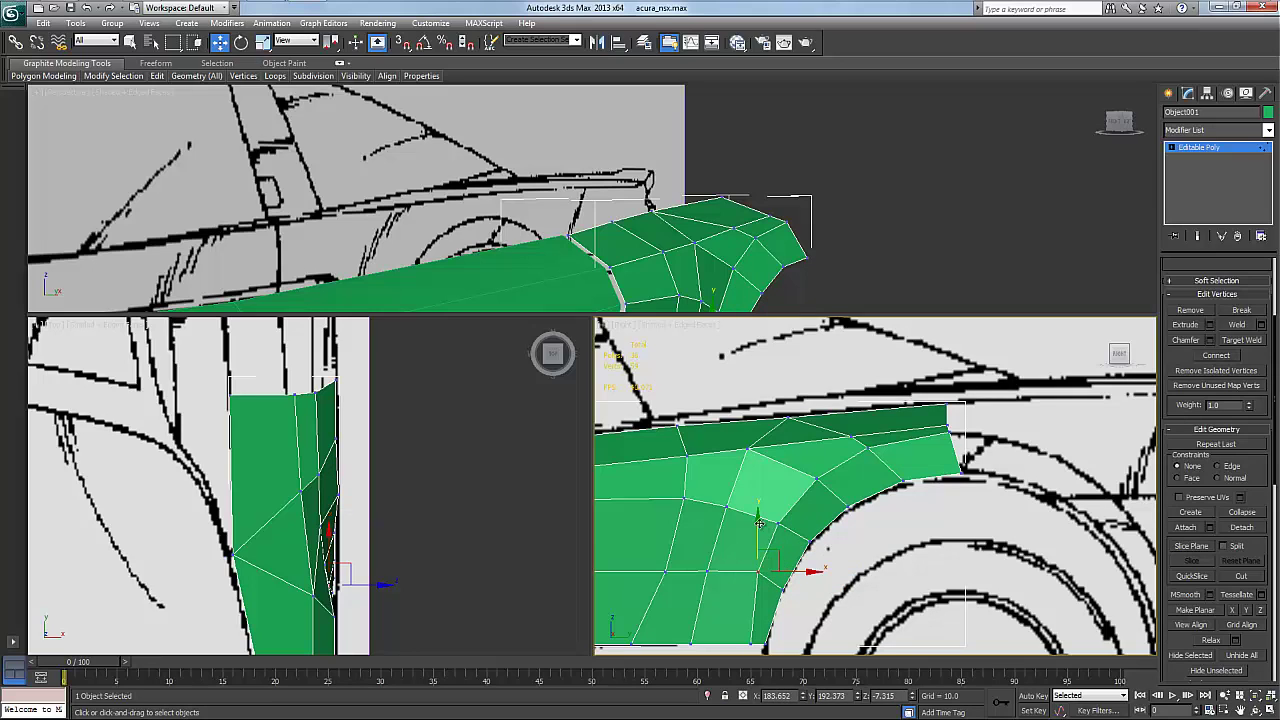
drag(757, 517, 777, 566)
click(811, 541)
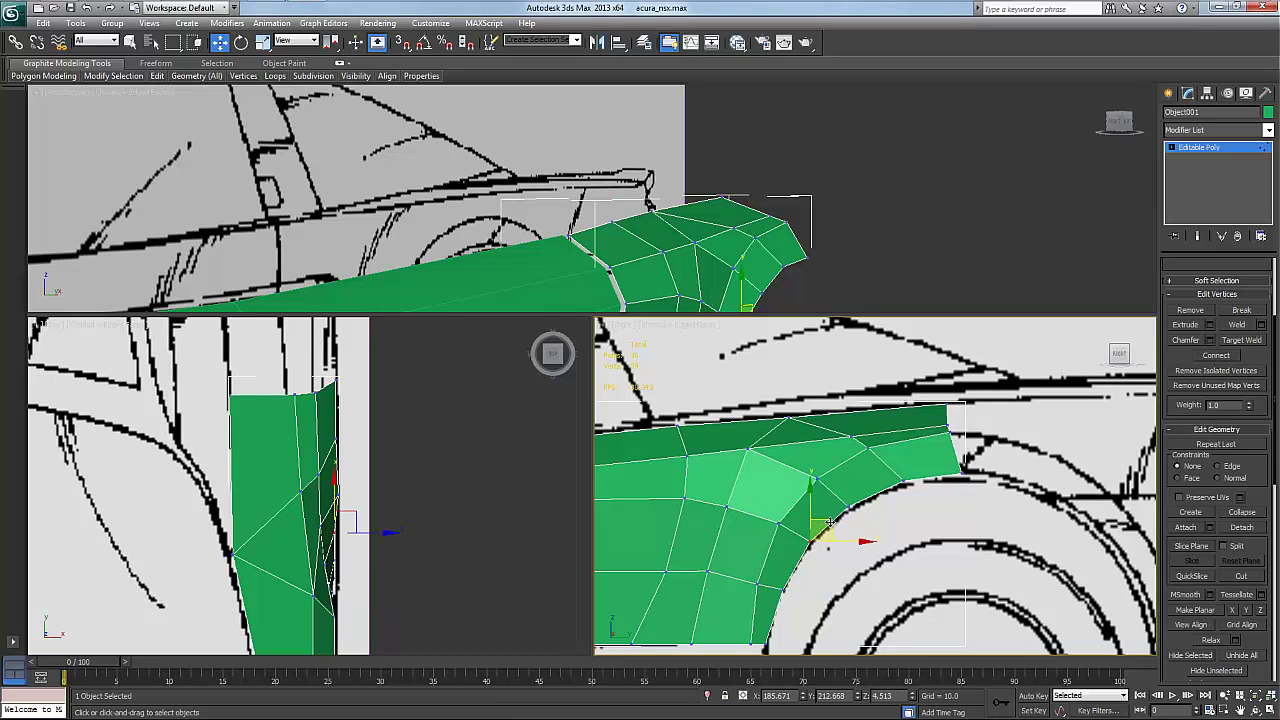
Examine the rear side panel and door against the full side blueprint, including the area behind the wheel arch
scroll(813, 524, down, 1)
middle_drag(813, 524, 893, 524)
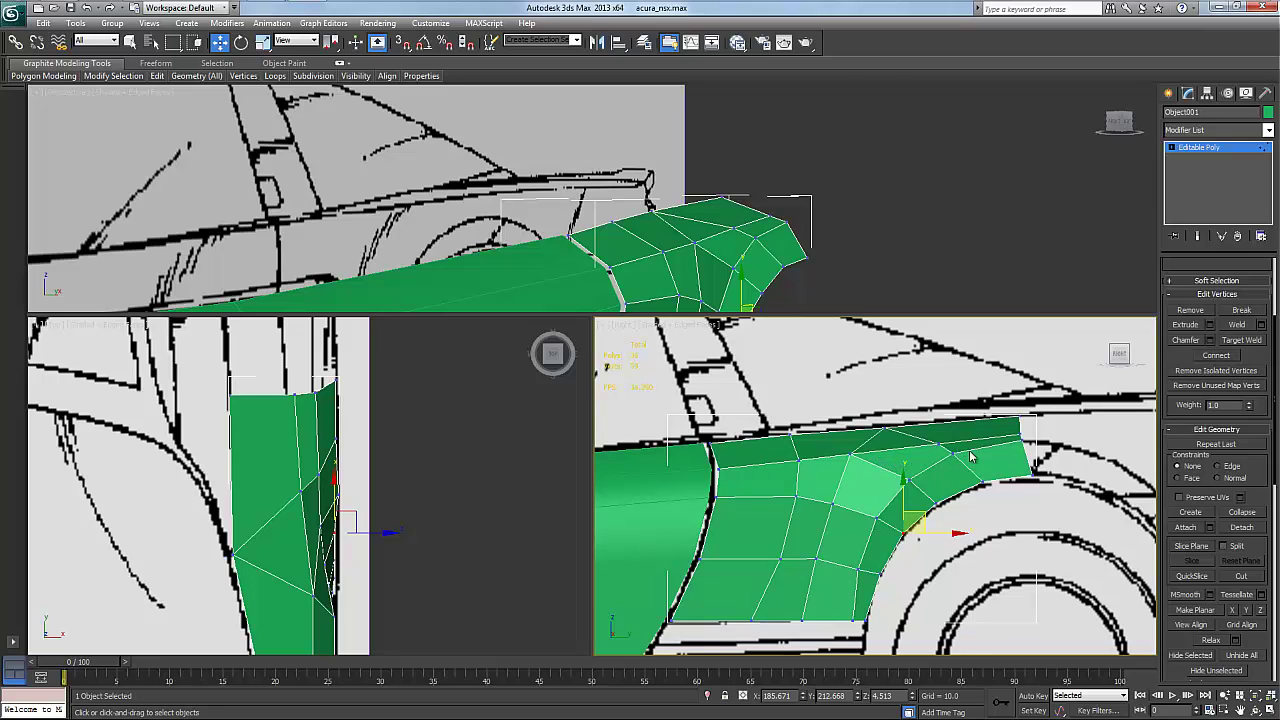
middle_drag(1034, 465, 881, 475)
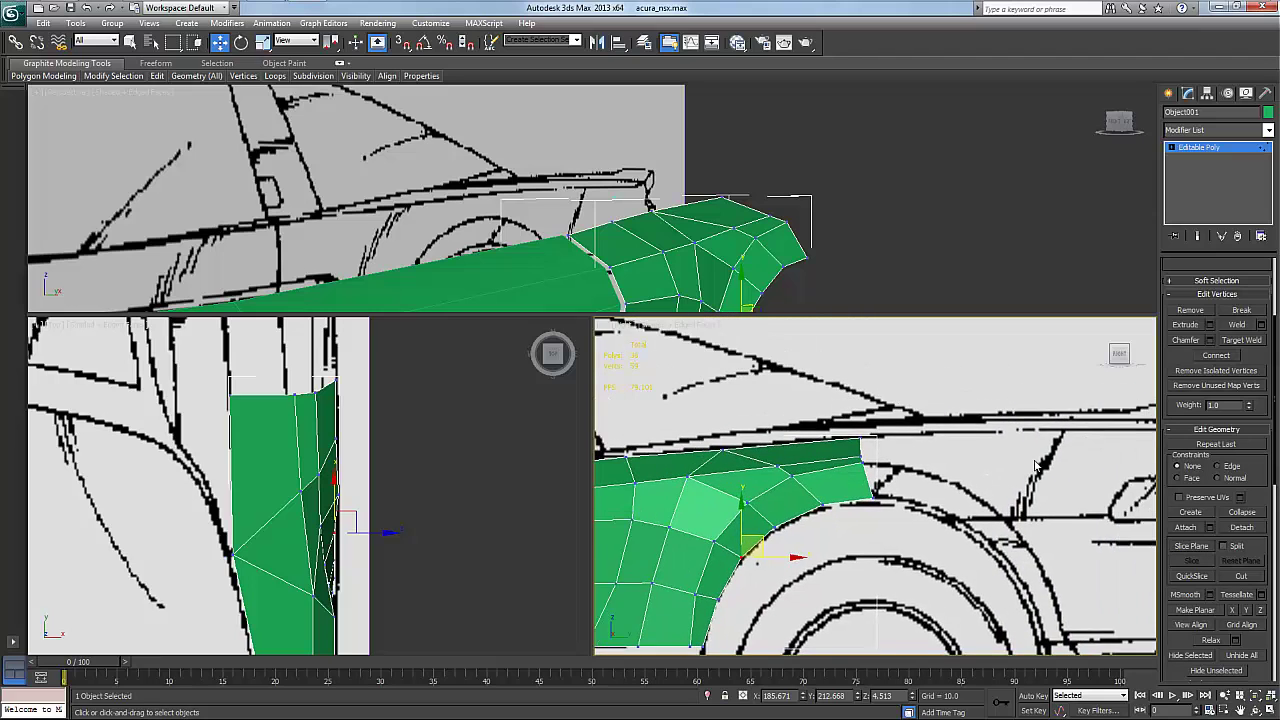
scroll(1043, 466, down, 1)
middle_drag(1094, 458, 1062, 474)
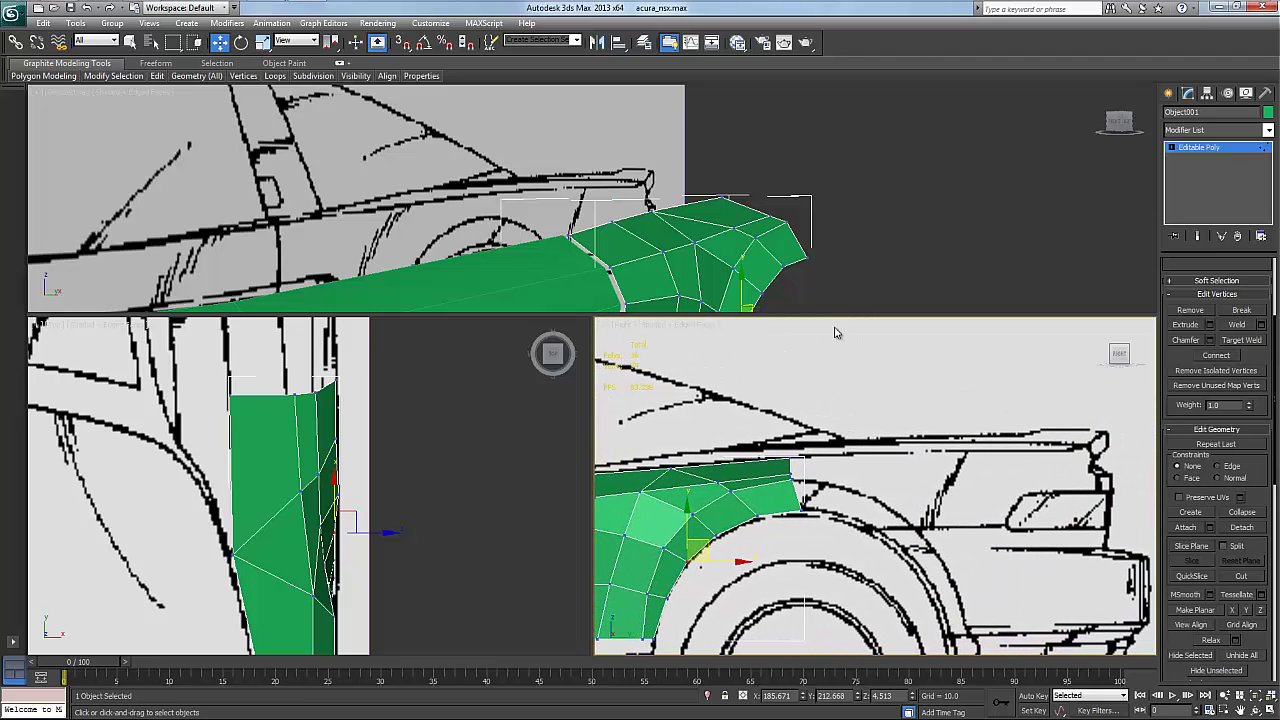
alt+middle_drag(714, 222, 802, 262)
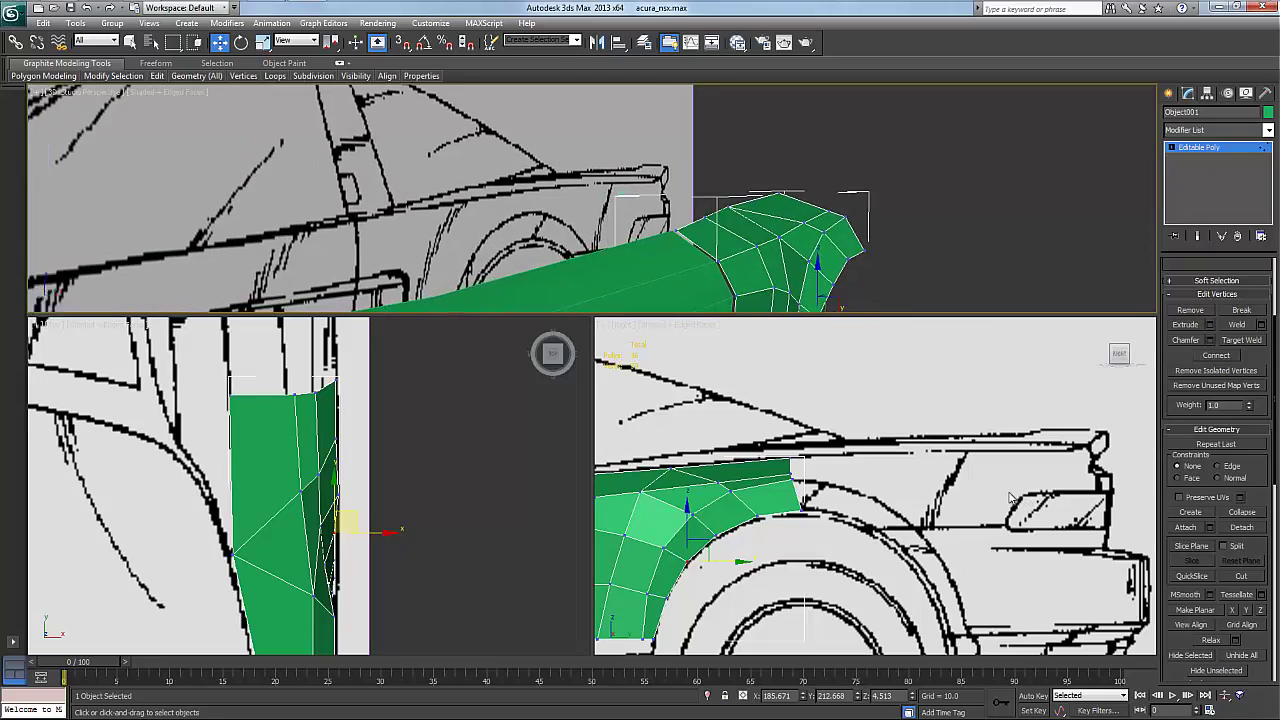
middle_click(930, 488)
scroll(930, 488, down, 5)
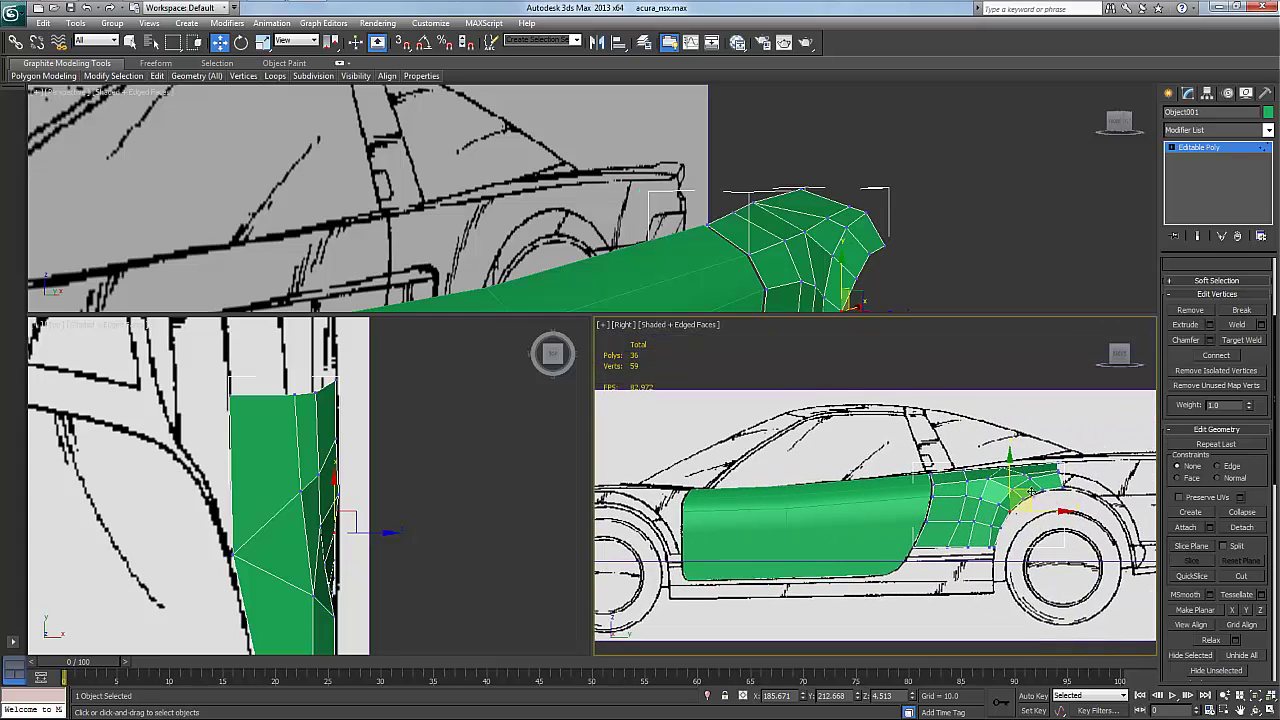
middle_drag(1020, 477, 929, 477)
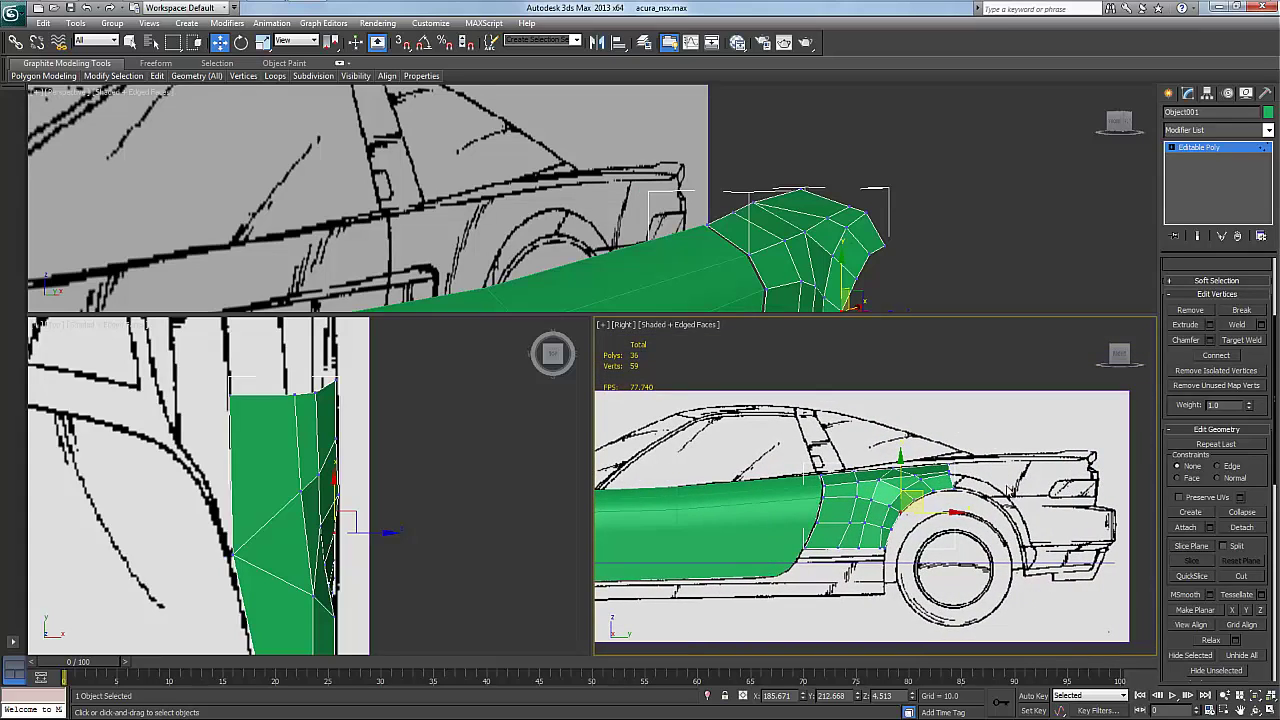
scroll(884, 570, down, 1)
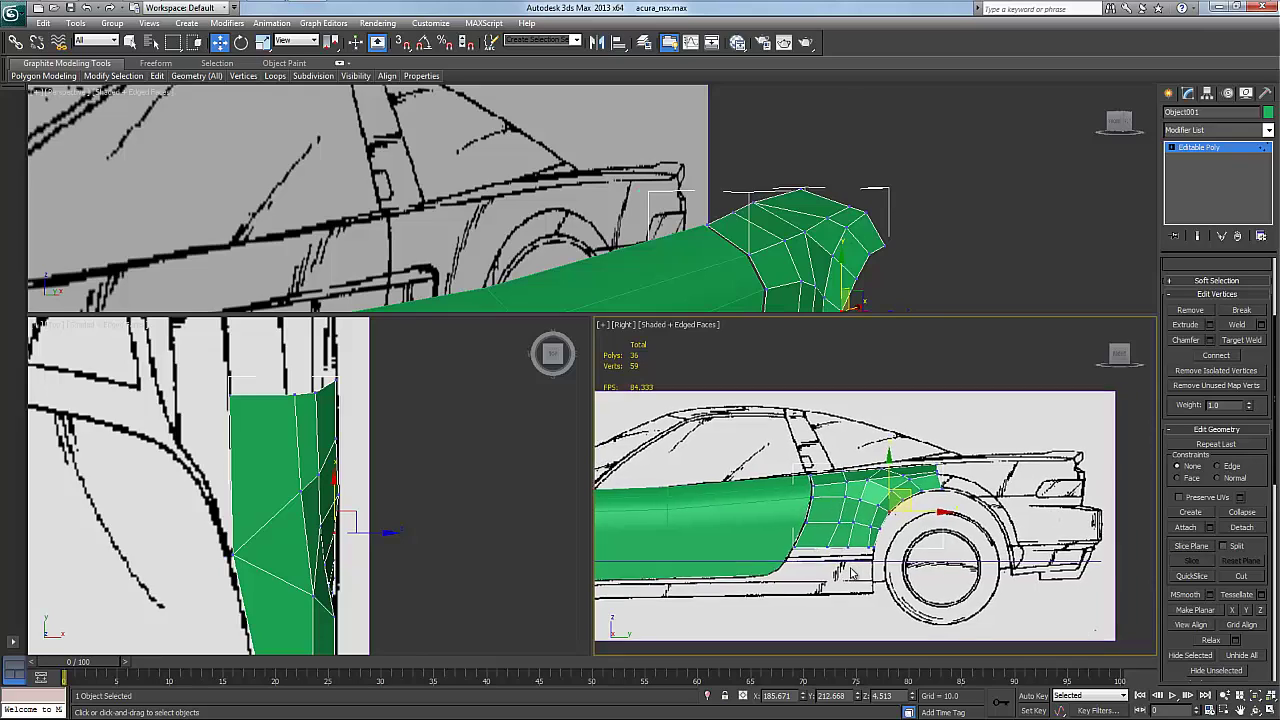
middle_drag(640, 586, 812, 581)
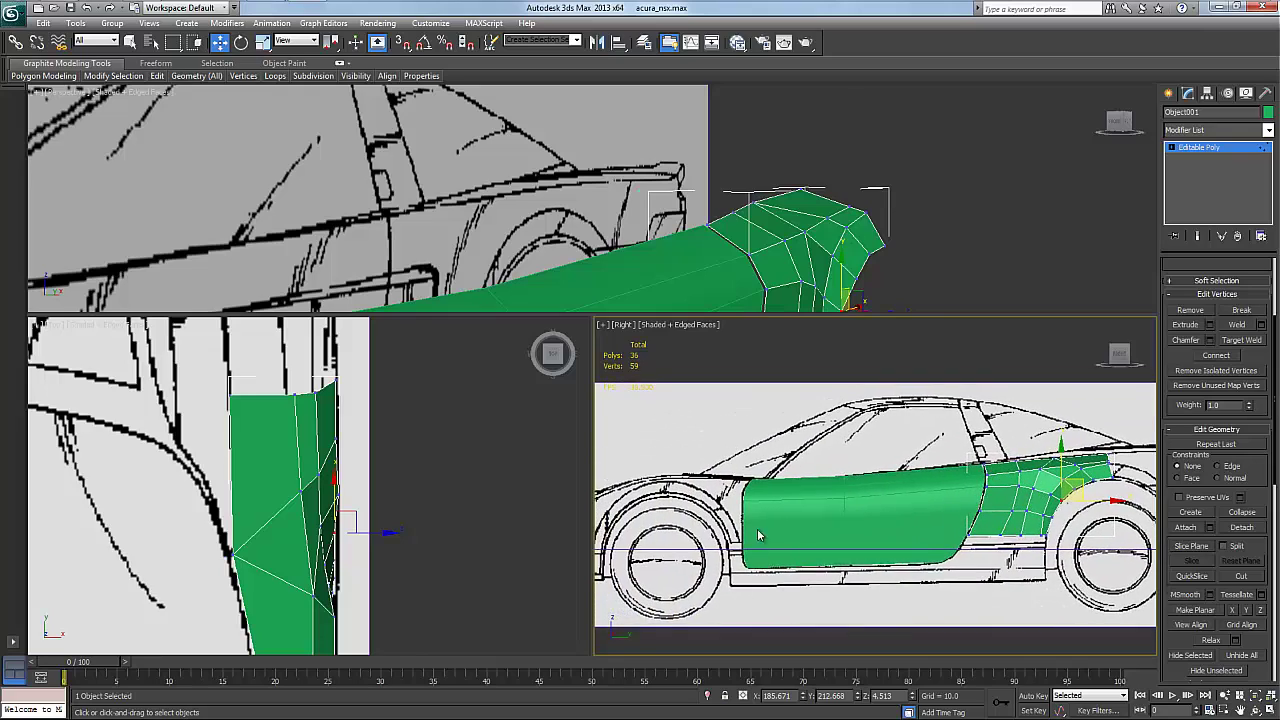
scroll(762, 536, up, 1)
scroll(1110, 556, down, 1)
middle_drag(1110, 556, 880, 593)
scroll(988, 590, up, 1)
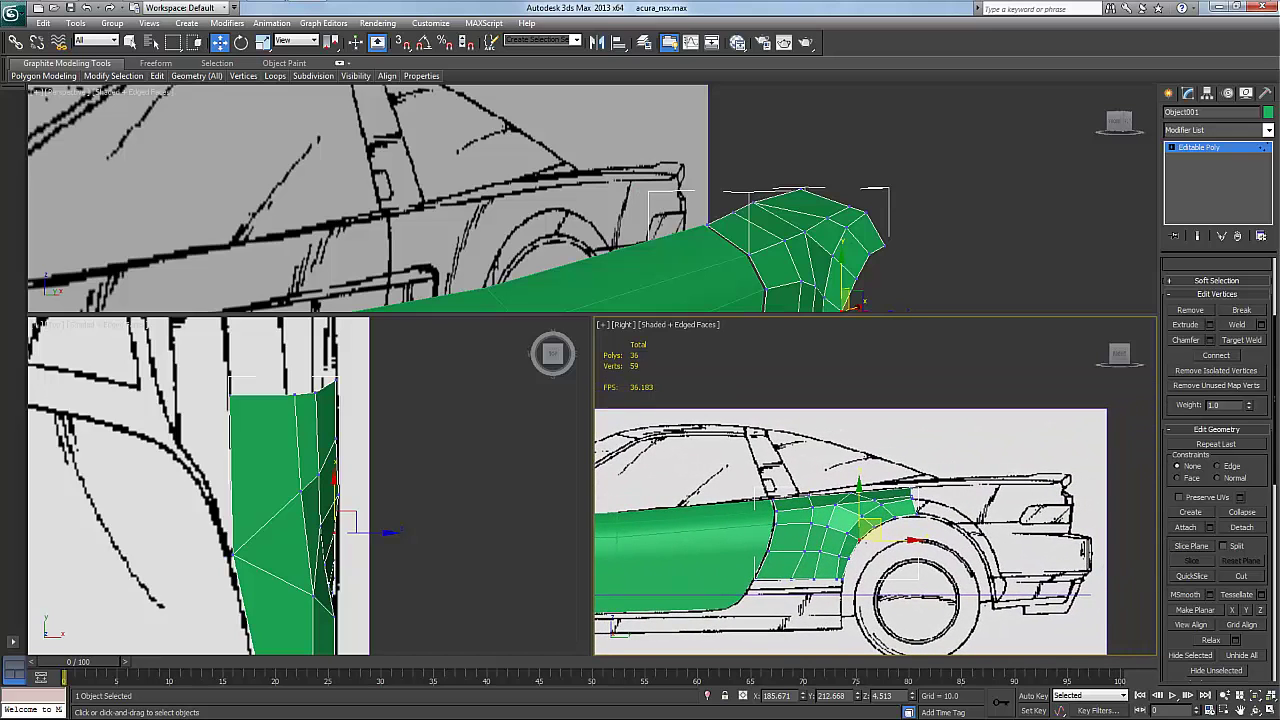